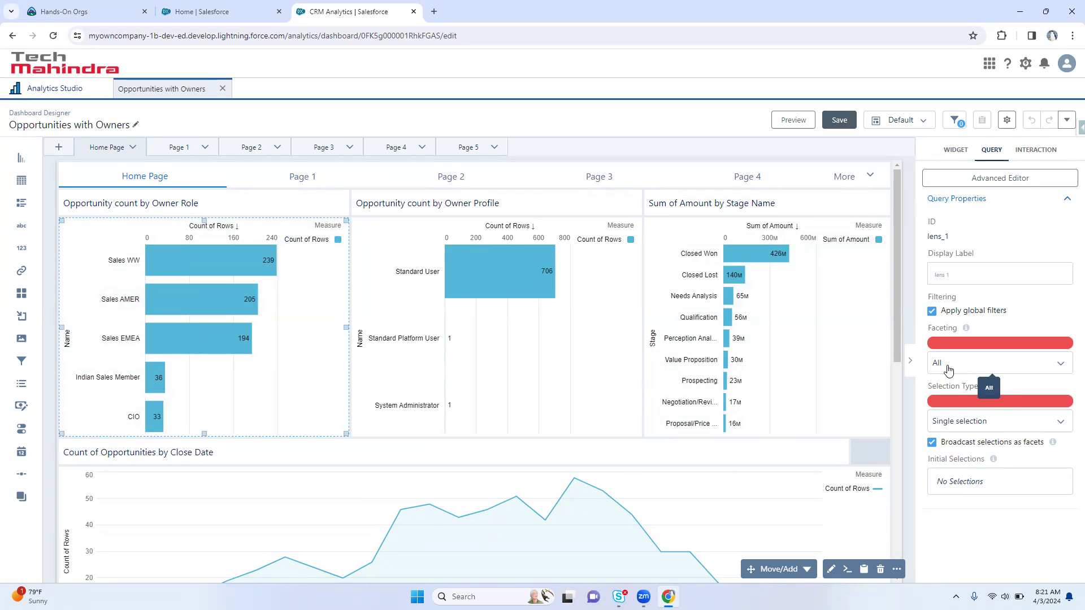
Turn off broadcasting selections as facets in the query of the Sum of Amount by Stage Name chart
{"action": "left_click", "coordinate": [948, 368]}
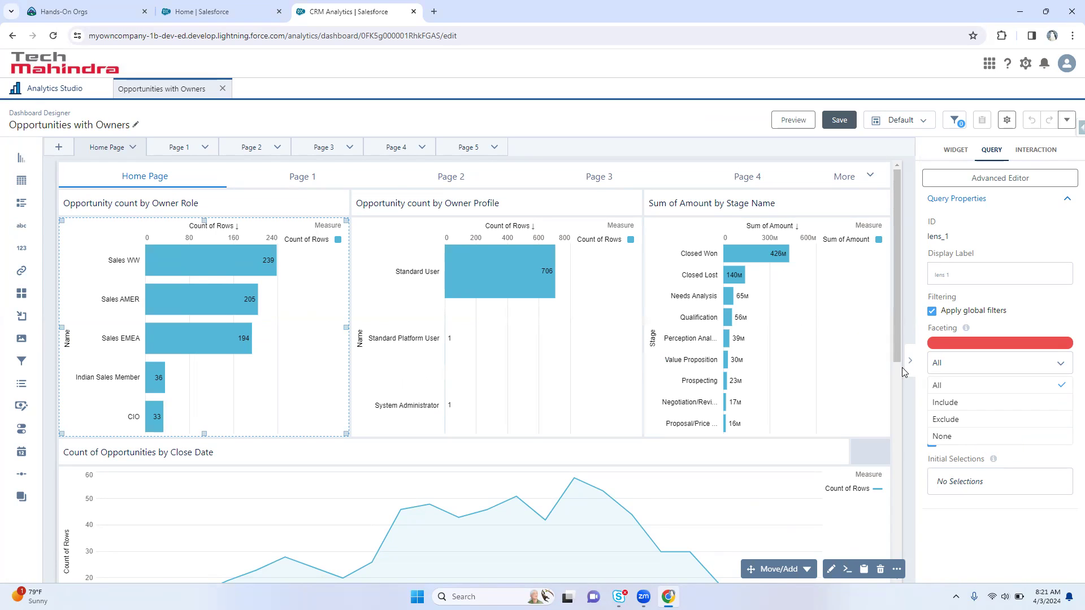
{"action": "left_click", "coordinate": [906, 309]}
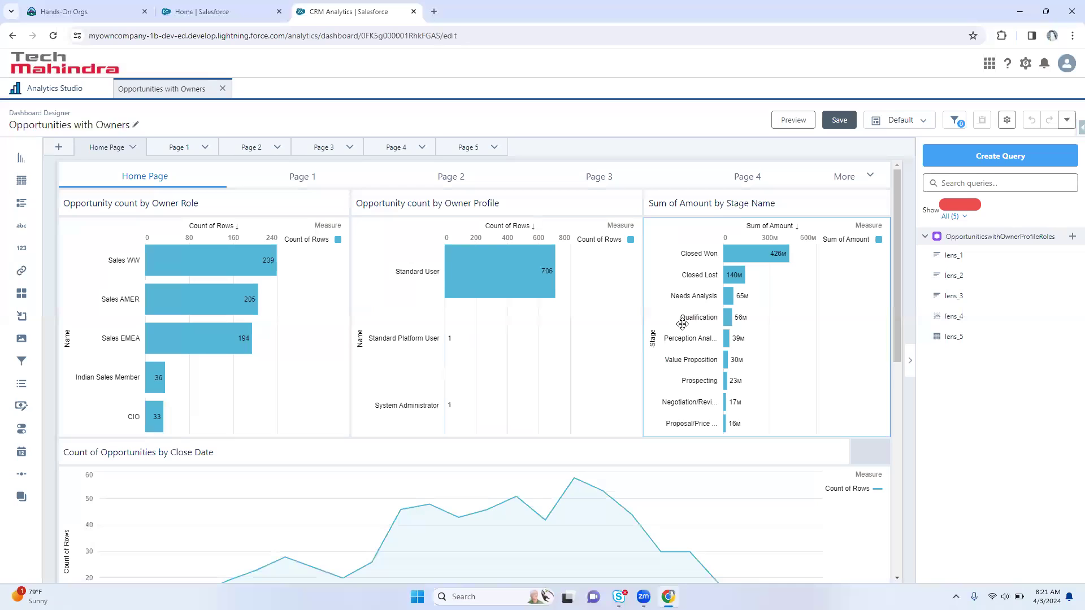
{"action": "left_click", "coordinate": [681, 298]}
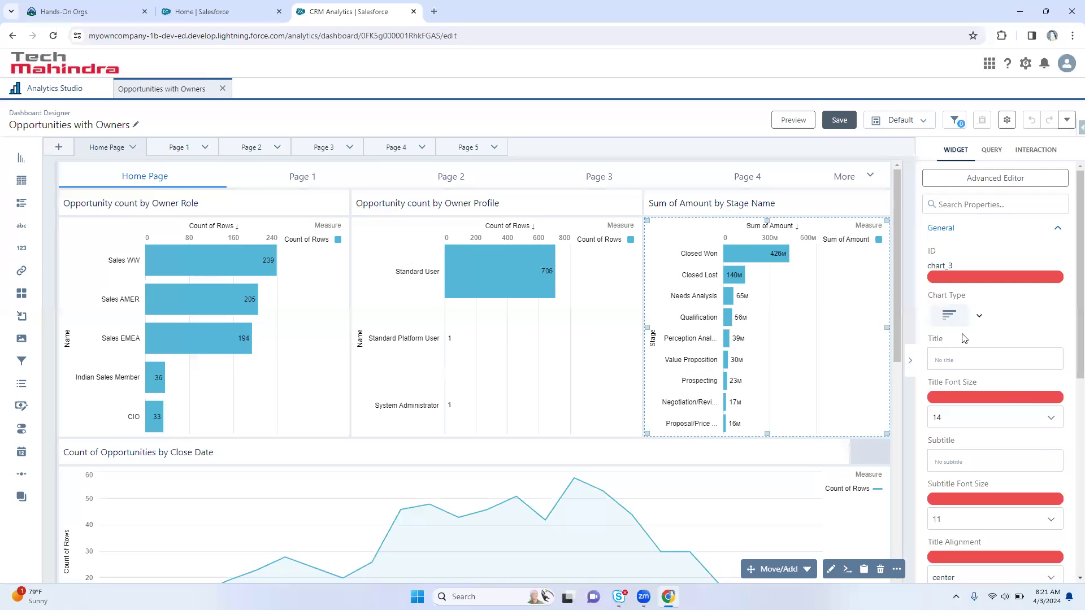
{"action": "left_click", "coordinate": [994, 150]}
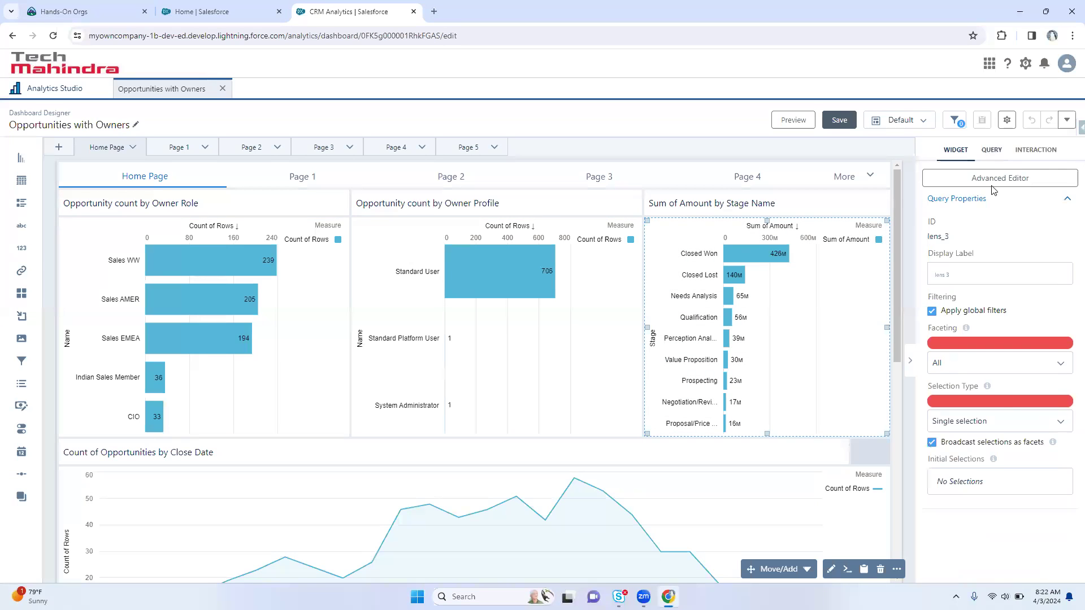
{"action": "left_click", "coordinate": [960, 447]}
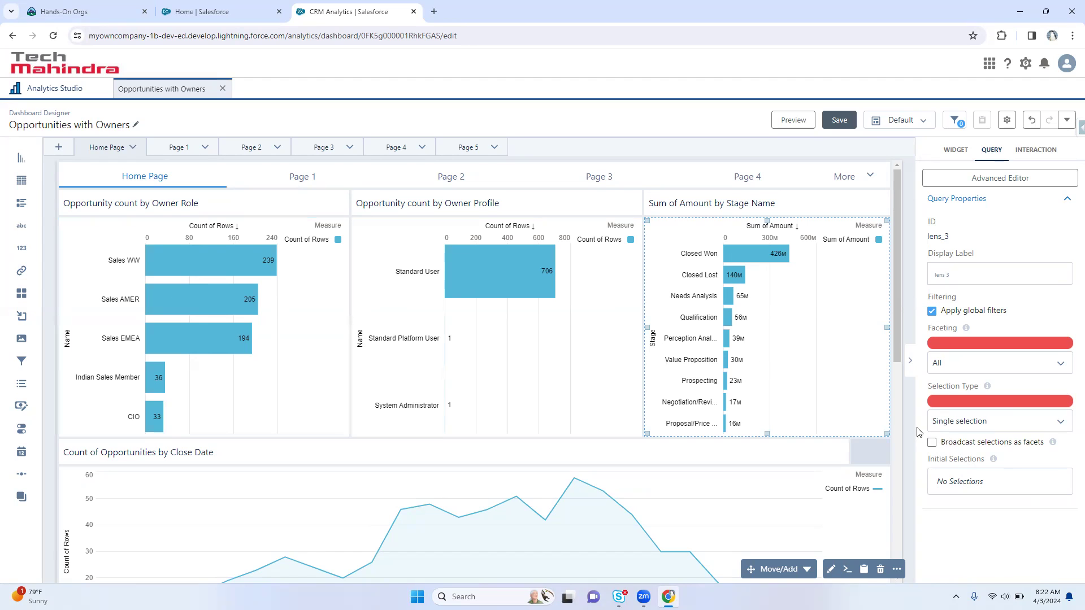
Preview the dashboard and test the faceting by selecting and clearing Closed Lost in the Sum of Amount by Stage Name chart
{"action": "left_click", "coordinate": [793, 119]}
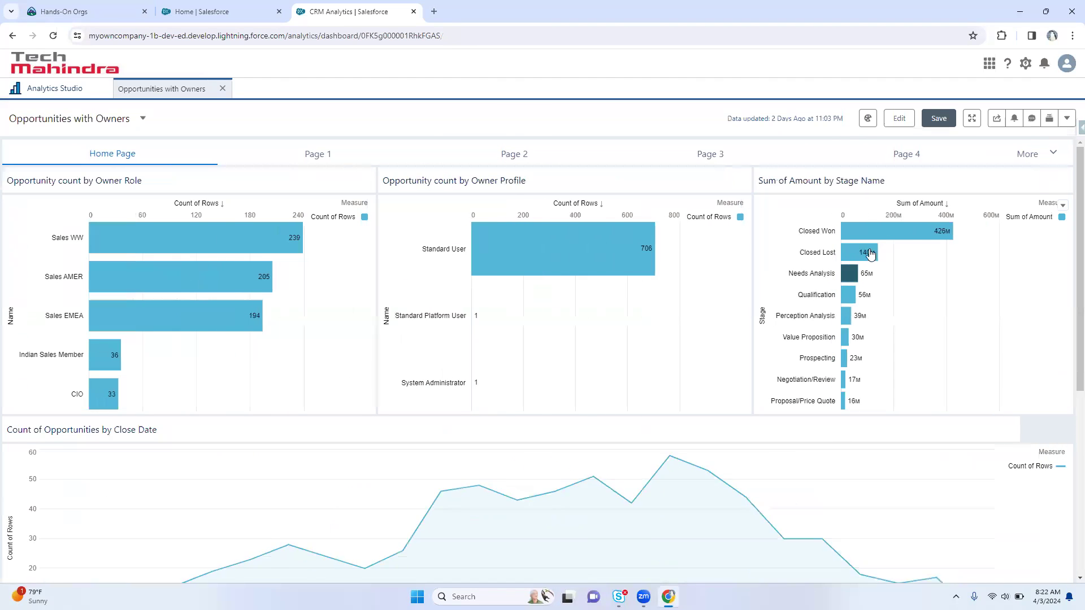
{"action": "left_click", "coordinate": [864, 259]}
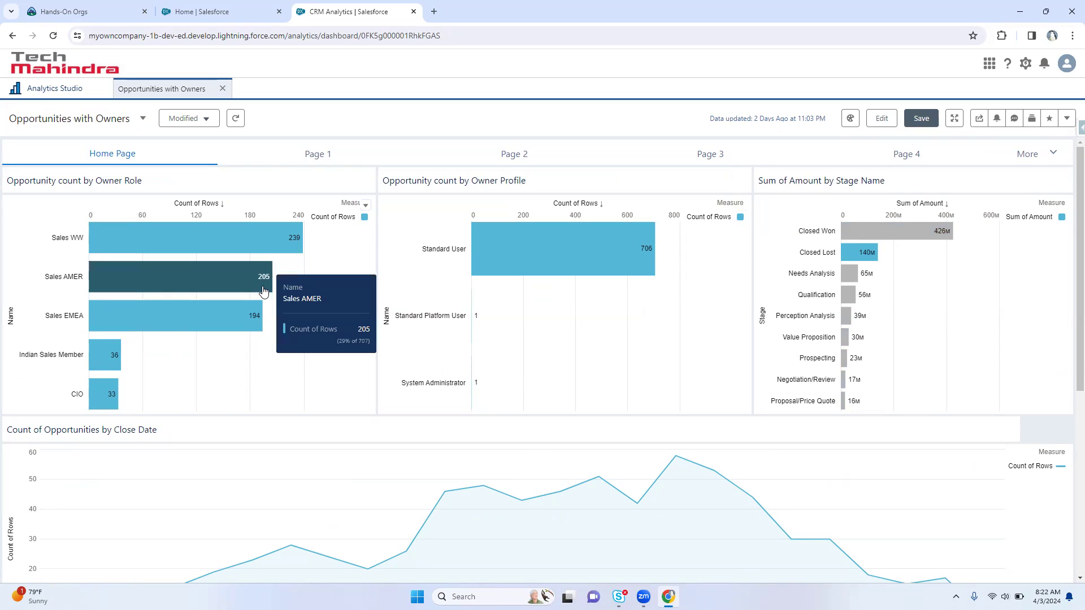
{"action": "left_click", "coordinate": [865, 252]}
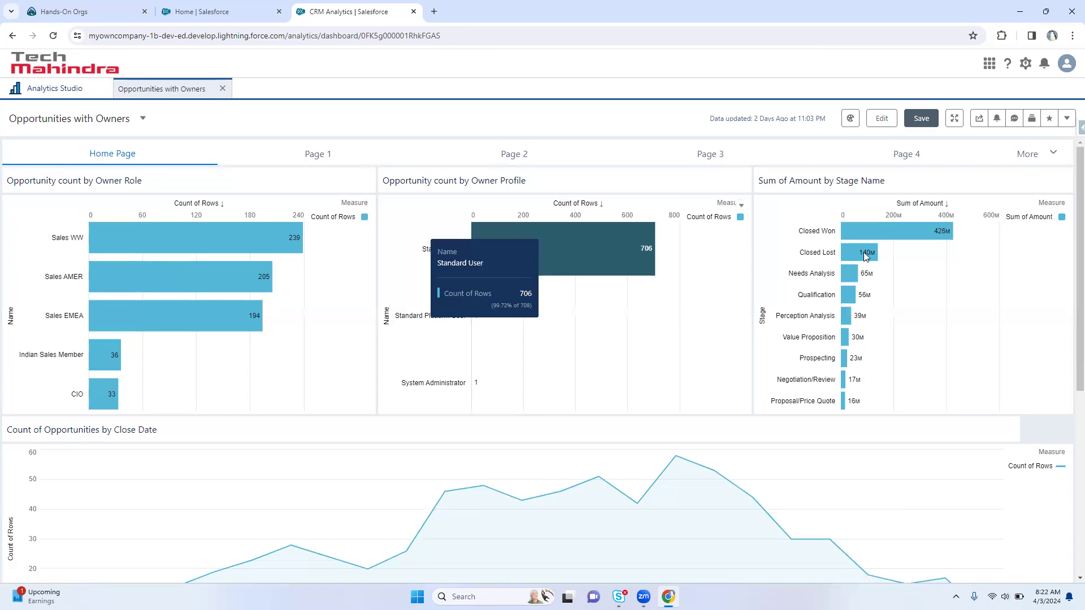
{"action": "mouse_move", "coordinate": [853, 259]}
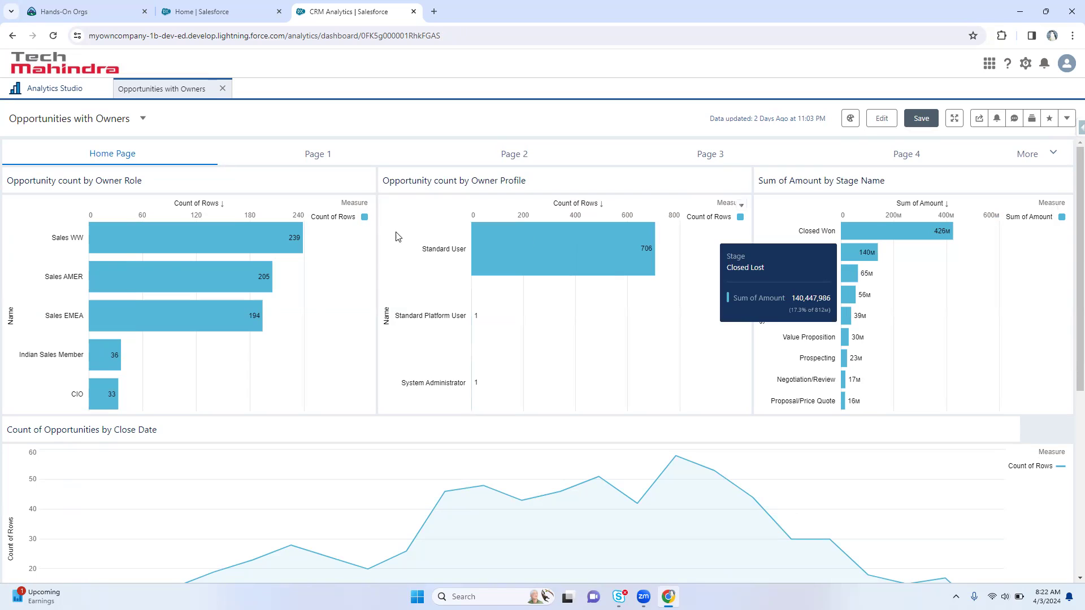
Return to editing and toggle Broadcast selections as facets on and back off for the Sum of Amount by Stage Name chart
{"action": "left_click", "coordinate": [878, 119]}
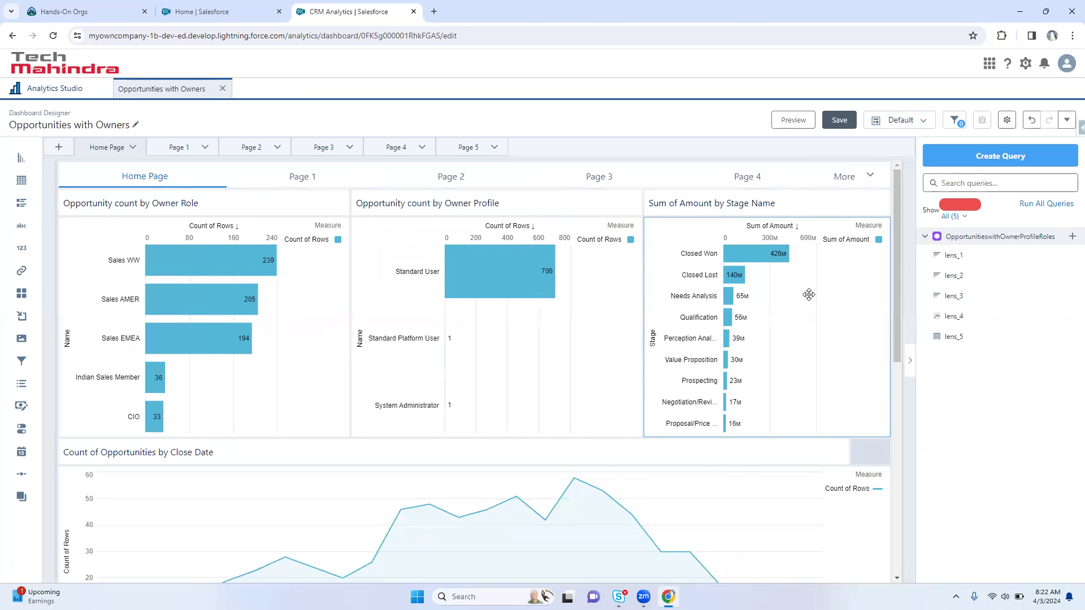
{"action": "left_click", "coordinate": [809, 296]}
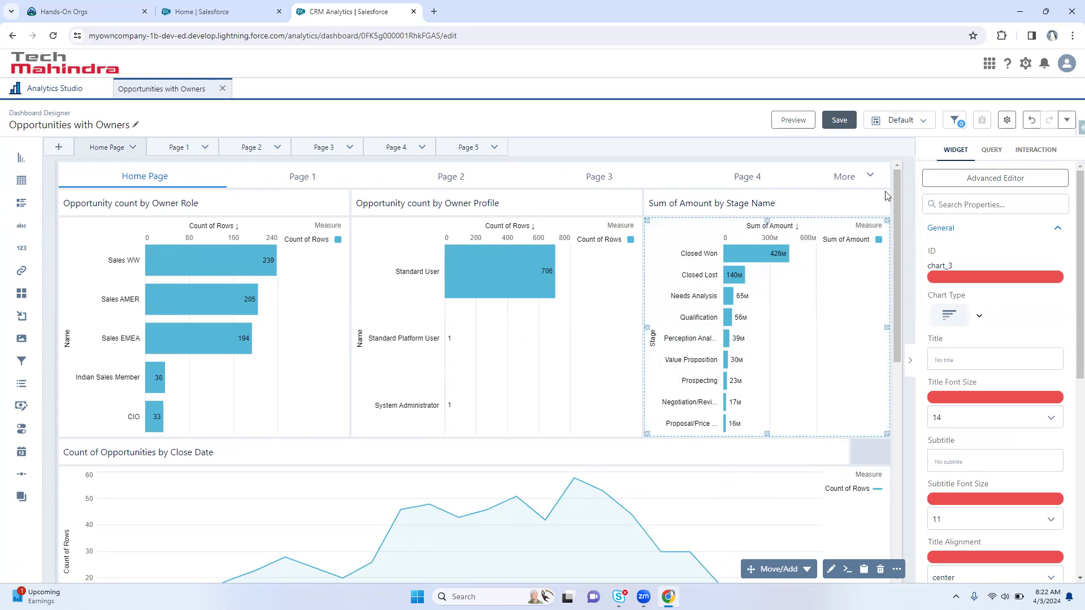
{"action": "left_click", "coordinate": [992, 150]}
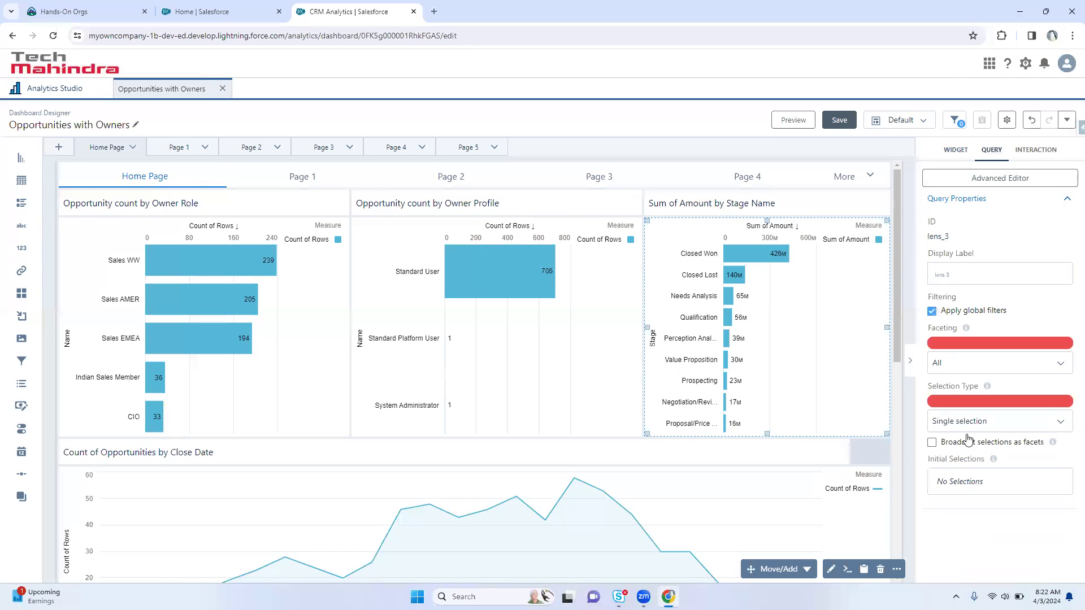
{"action": "left_click_drag", "start_coordinate": [941, 443], "coordinate": [1044, 446]}
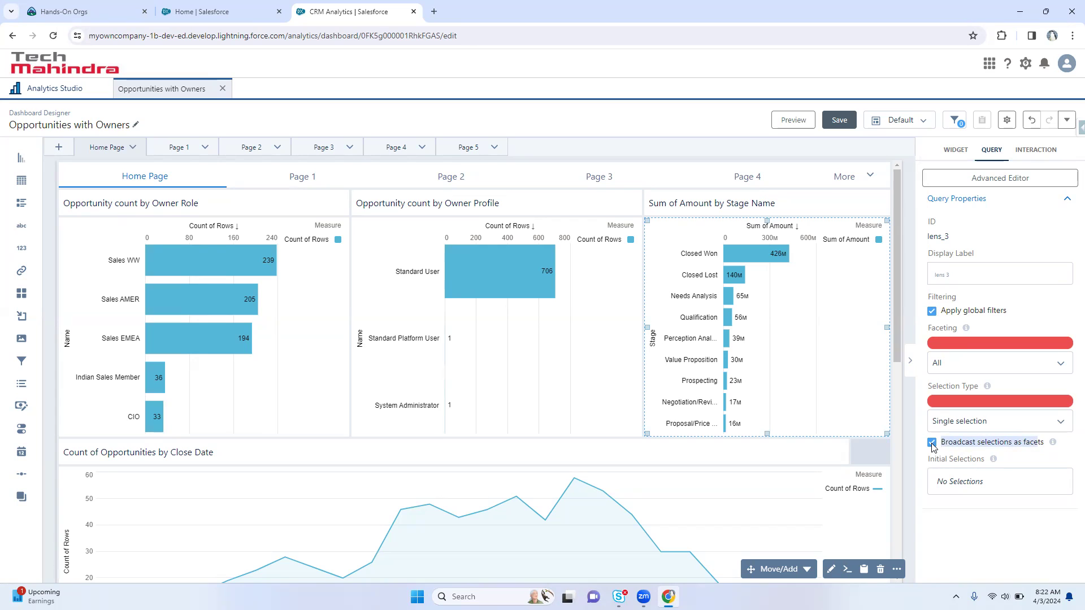
Preview the dashboard and select Closed Lost and Qualification in turn by stage to check how the other charts respond
{"action": "left_click", "coordinate": [794, 120]}
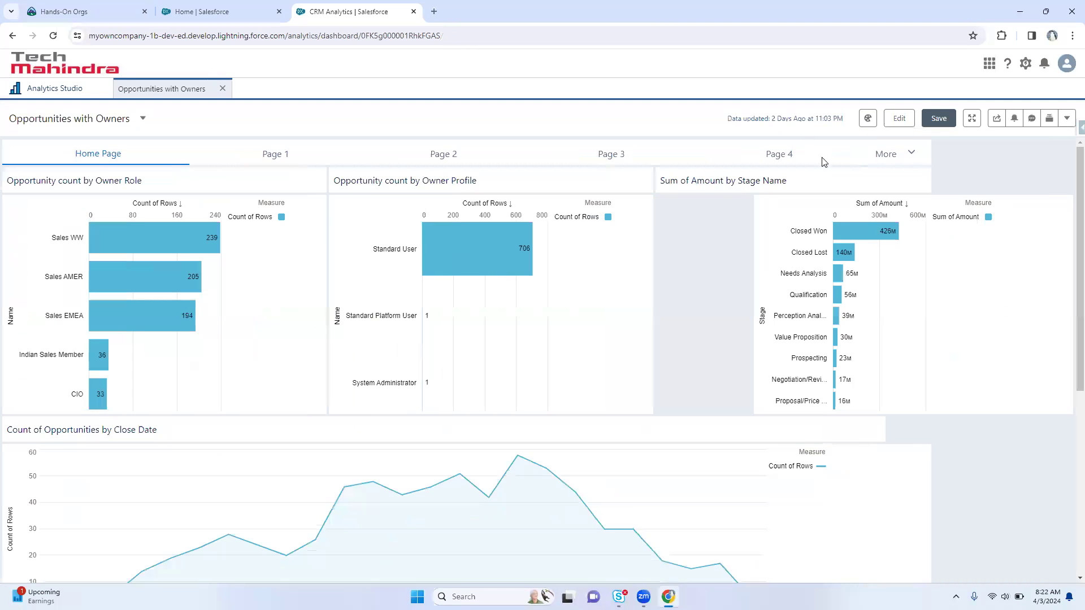
{"action": "left_click", "coordinate": [848, 274]}
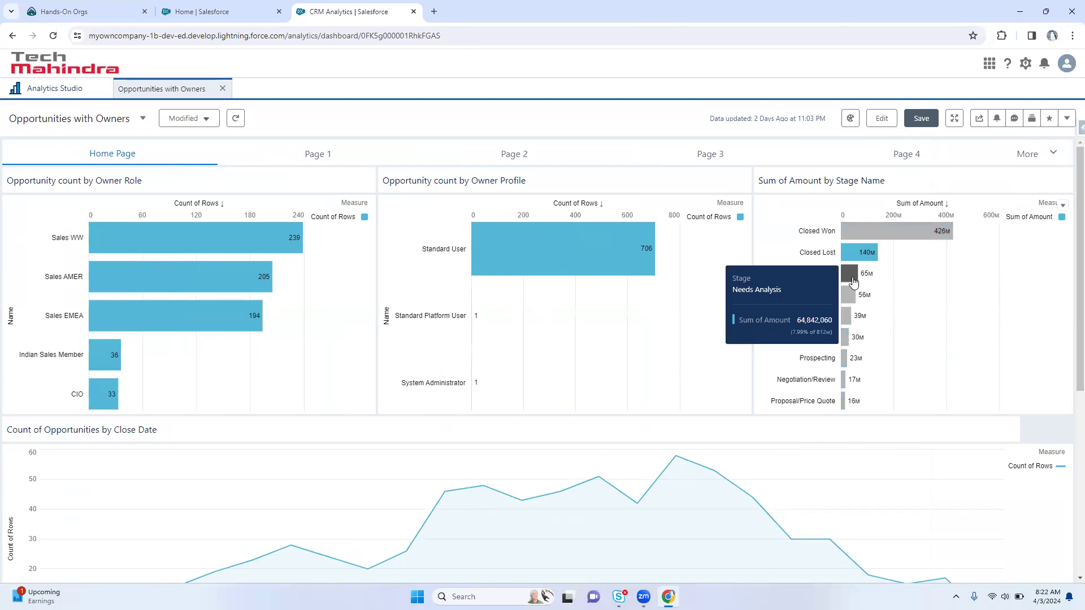
{"action": "left_click", "coordinate": [851, 299]}
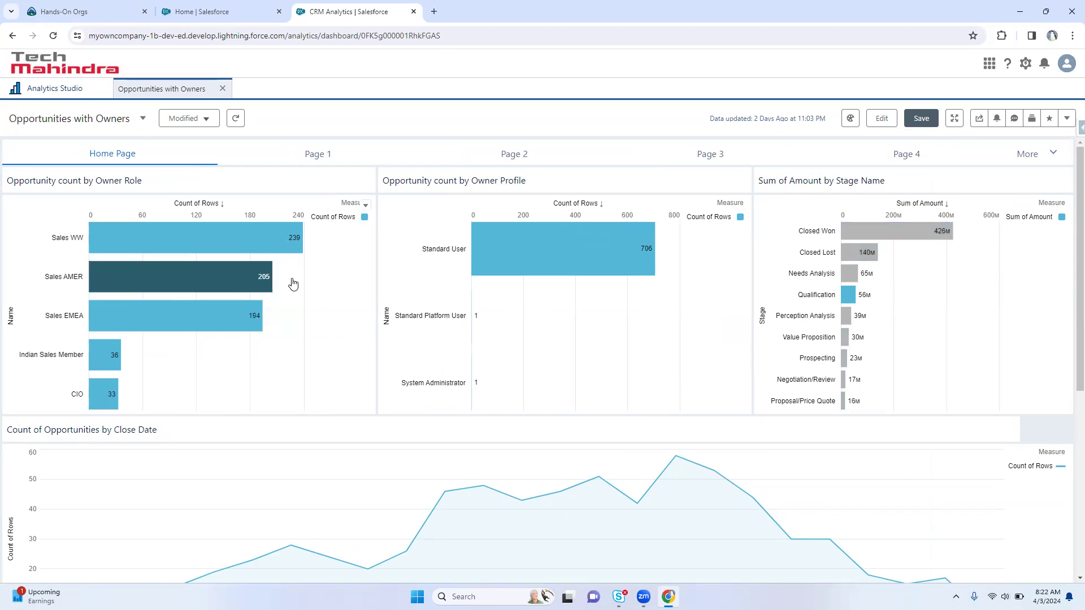
{"action": "scroll", "coordinate": [581, 415], "scroll_direction": "down", "scroll_amount": 5}
{"action": "scroll", "coordinate": [627, 404], "scroll_direction": "up", "scroll_amount": 5}
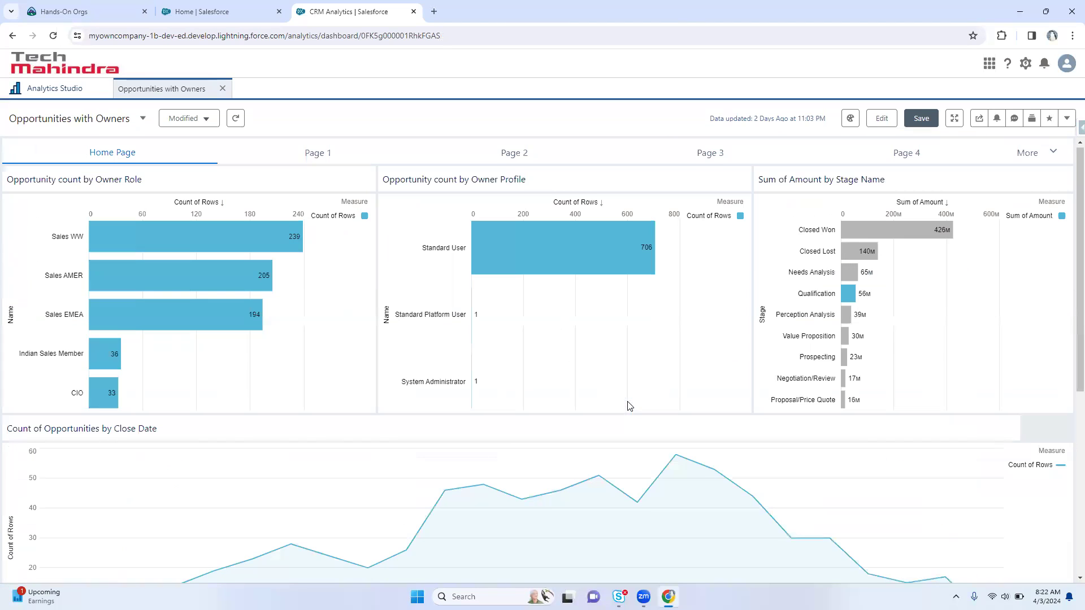
Reopen the stage chart's query properties in edit mode and review its facet broadcasting setting and the available selection types
{"action": "left_click", "coordinate": [878, 120]}
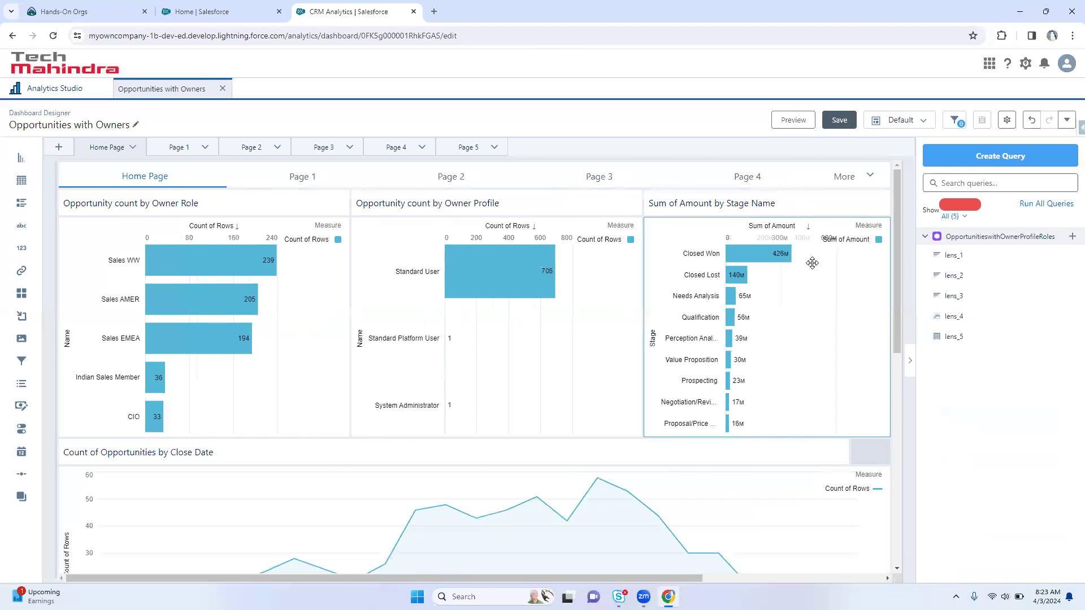
{"action": "left_click", "coordinate": [953, 295]}
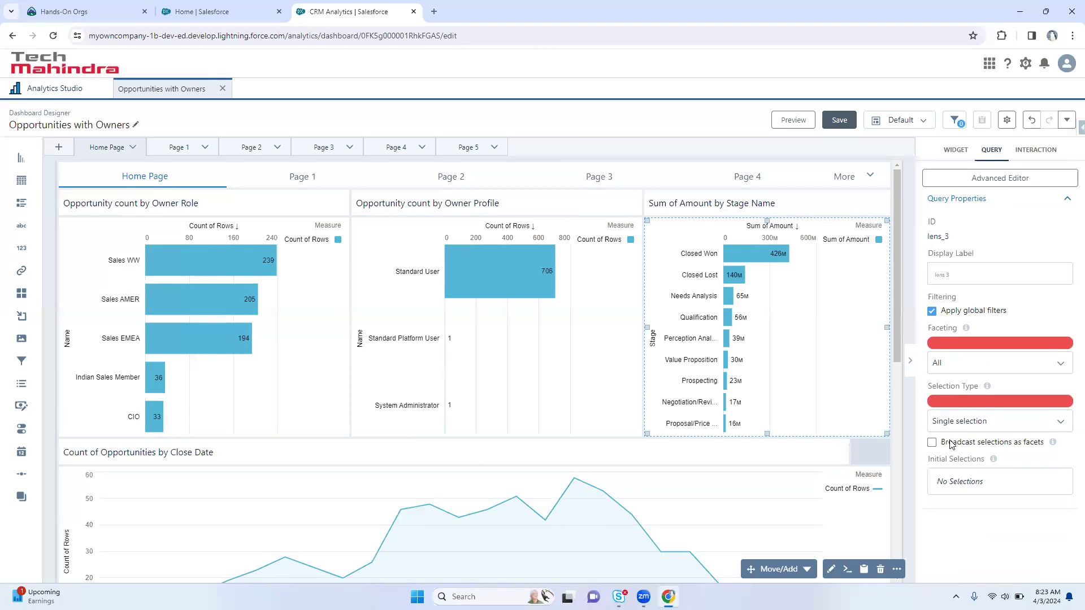
{"action": "mouse_move", "coordinate": [1056, 446]}
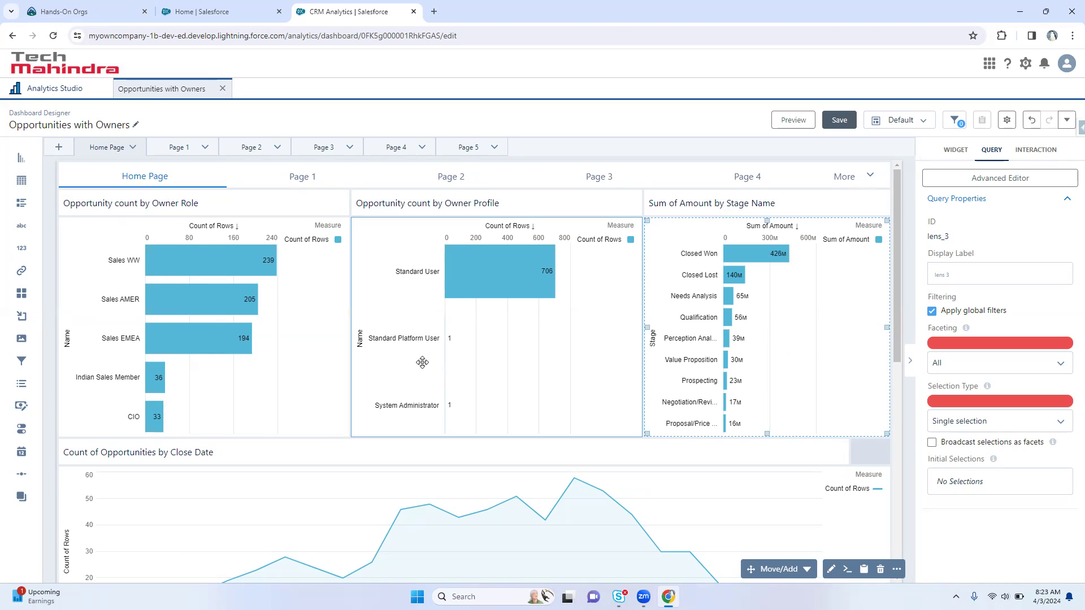
{"action": "left_click_drag", "start_coordinate": [938, 445], "coordinate": [1057, 444]}
{"action": "left_click", "coordinate": [1002, 535]}
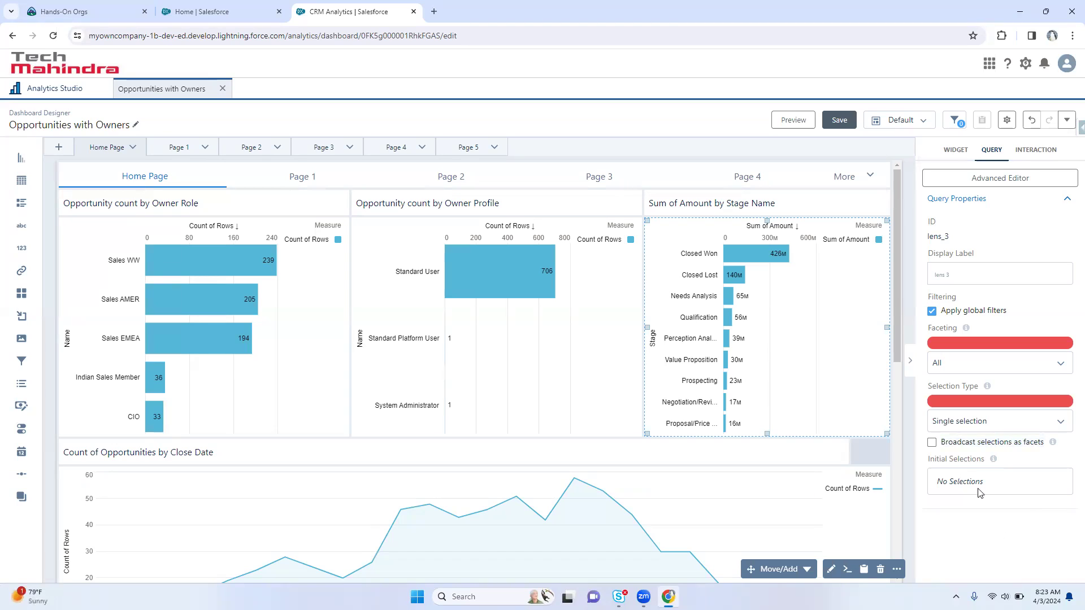
{"action": "left_click", "coordinate": [962, 424]}
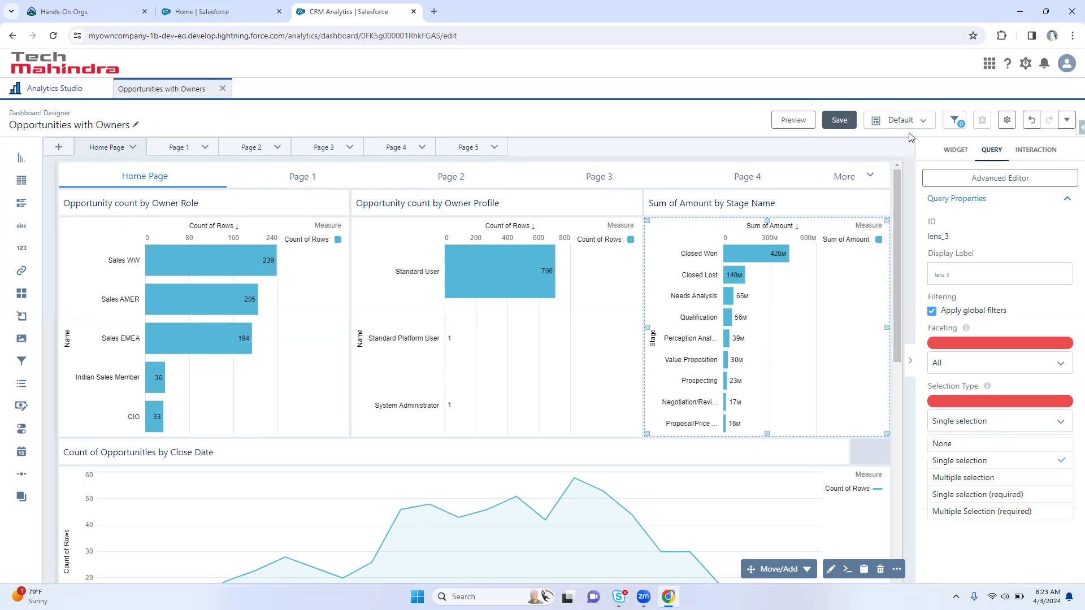
Preview the dashboard, test single selection on Closed Lost in the stage chart, and return to editing
{"action": "left_click", "coordinate": [793, 119]}
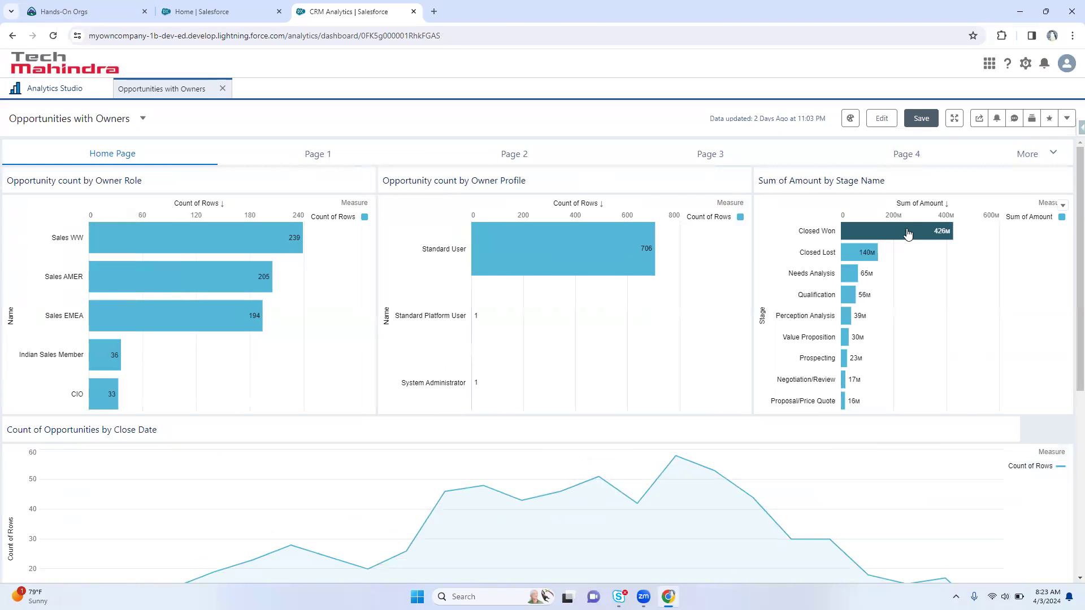
{"action": "left_click", "coordinate": [865, 251]}
{"action": "left_click", "coordinate": [882, 118]}
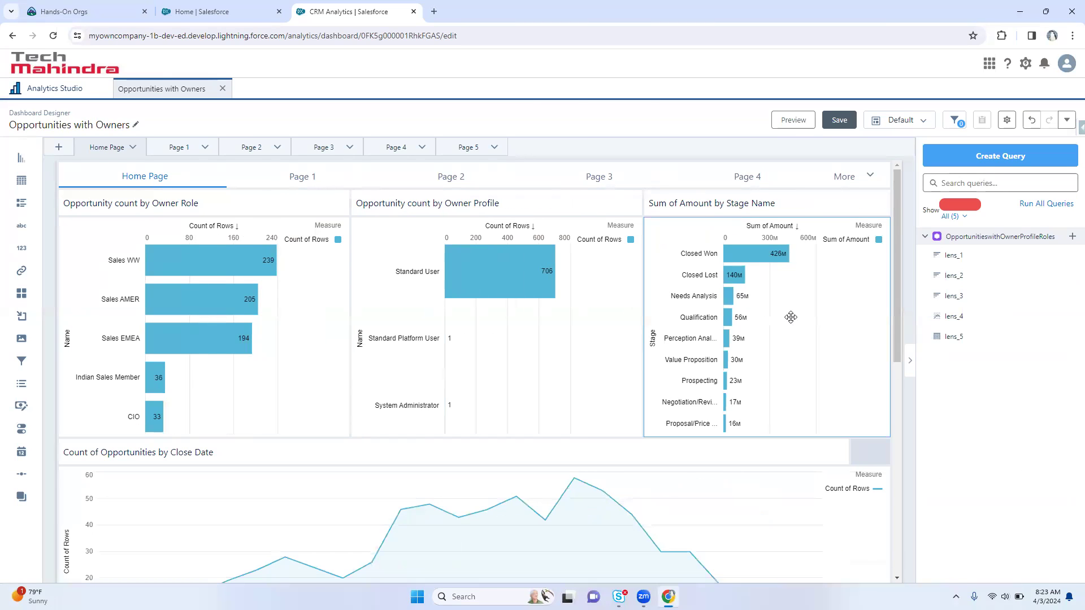
Set the selection type of the Sum of Amount by Stage Name chart's query to Multiple selection
{"action": "left_click", "coordinate": [790, 315]}
{"action": "scroll", "coordinate": [978, 339], "scroll_direction": "down", "scroll_amount": 5}
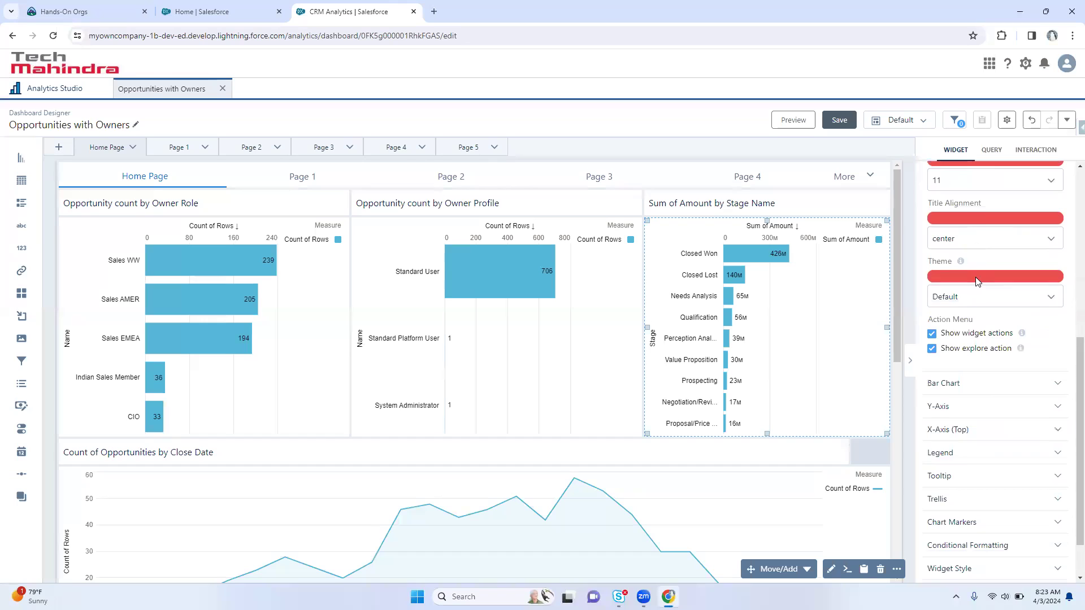
{"action": "left_click", "coordinate": [990, 150]}
{"action": "left_click", "coordinate": [986, 422]}
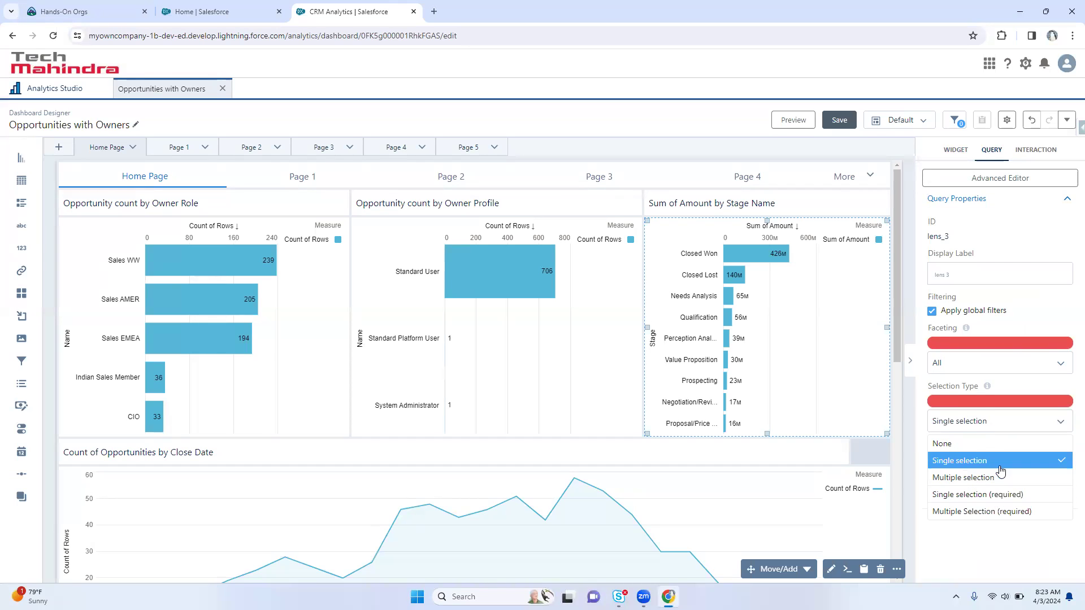
{"action": "left_click", "coordinate": [998, 477]}
Preview the dashboard and test multiple selection with Closed Won, Qualification and Value Proposition in the stage chart
{"action": "left_click", "coordinate": [794, 120]}
{"action": "left_click", "coordinate": [901, 235]}
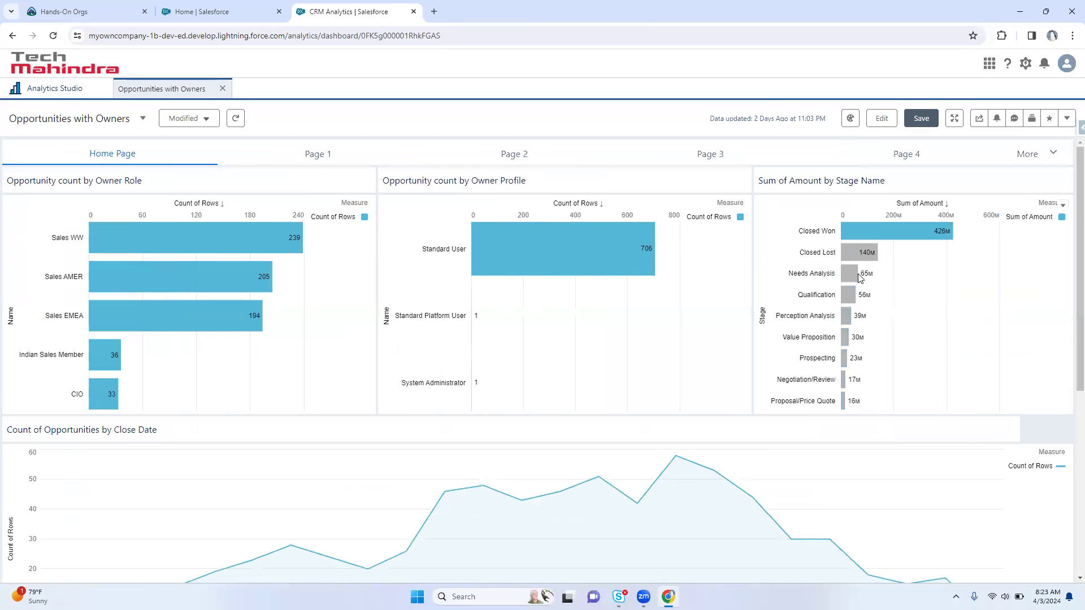
{"action": "left_click", "coordinate": [848, 294]}
{"action": "left_click", "coordinate": [845, 339]}
{"action": "left_click", "coordinate": [881, 118]}
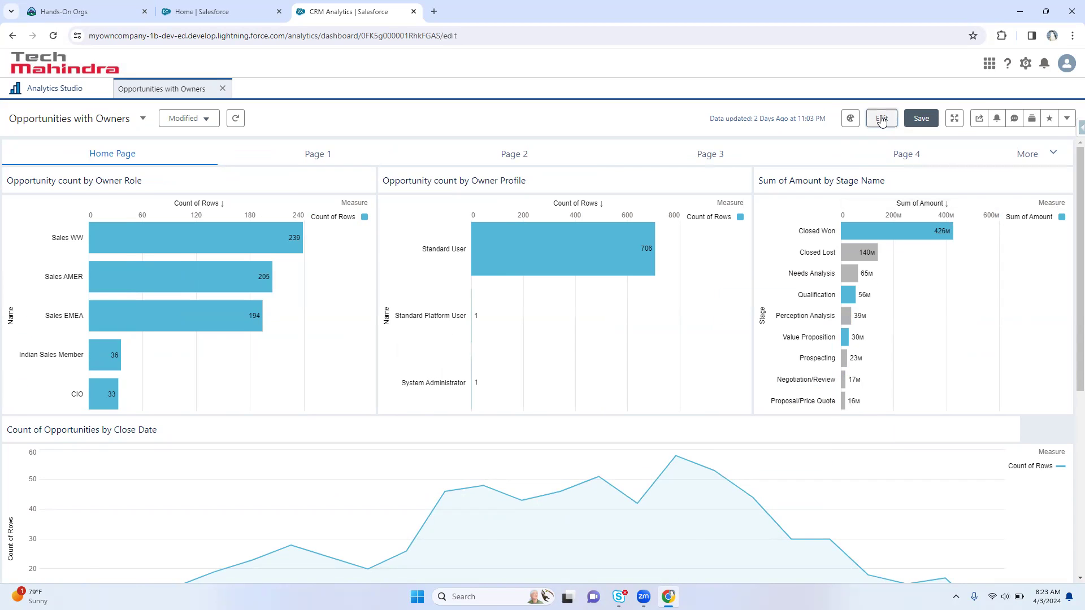
{"action": "left_click", "coordinate": [789, 119]}
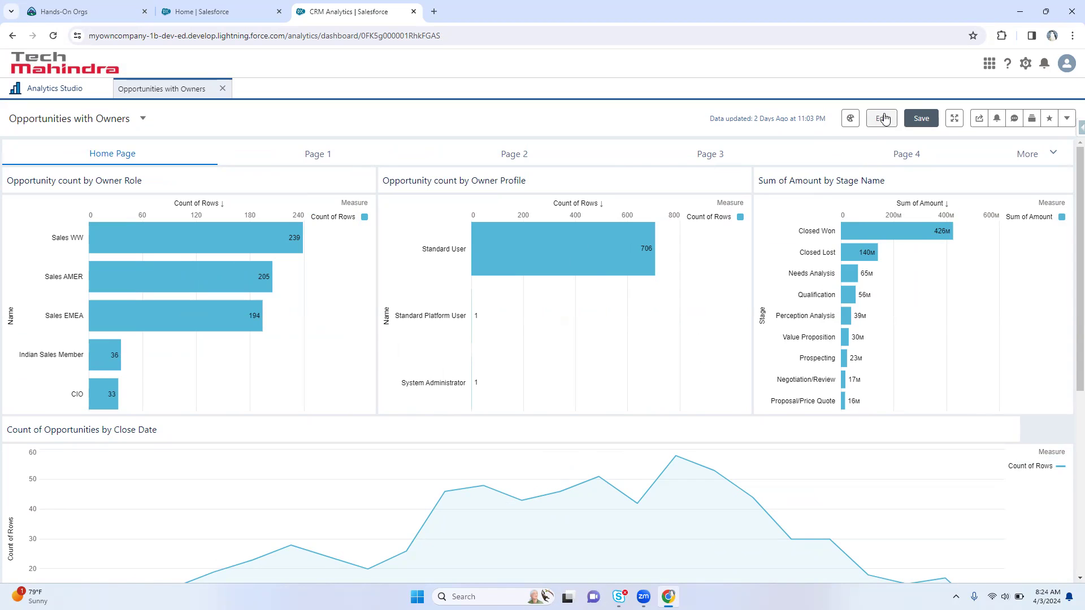
Return to editing the dashboard and open the Advanced Editor for the Sum of Amount by Stage Name chart's query
{"action": "left_click", "coordinate": [875, 119]}
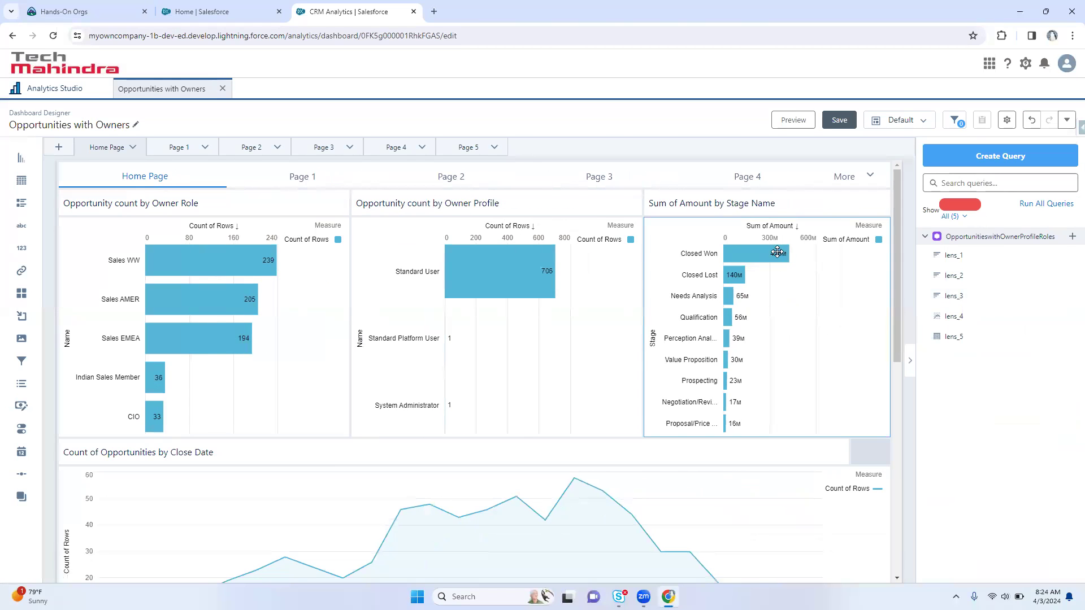
{"action": "left_click", "coordinate": [777, 252]}
{"action": "left_click", "coordinate": [992, 150]}
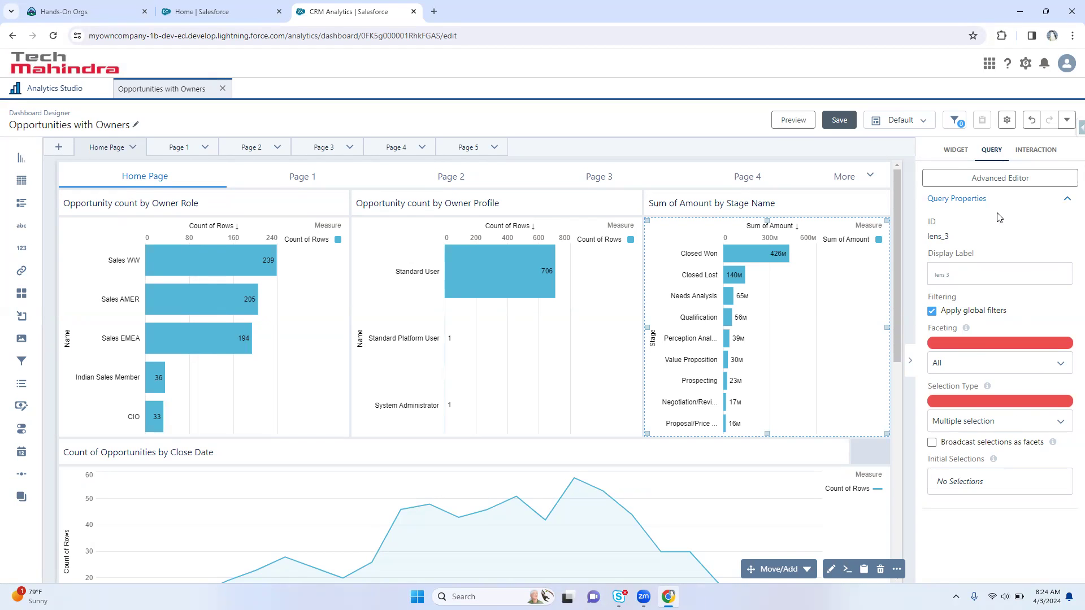
{"action": "left_click", "coordinate": [1005, 177]}
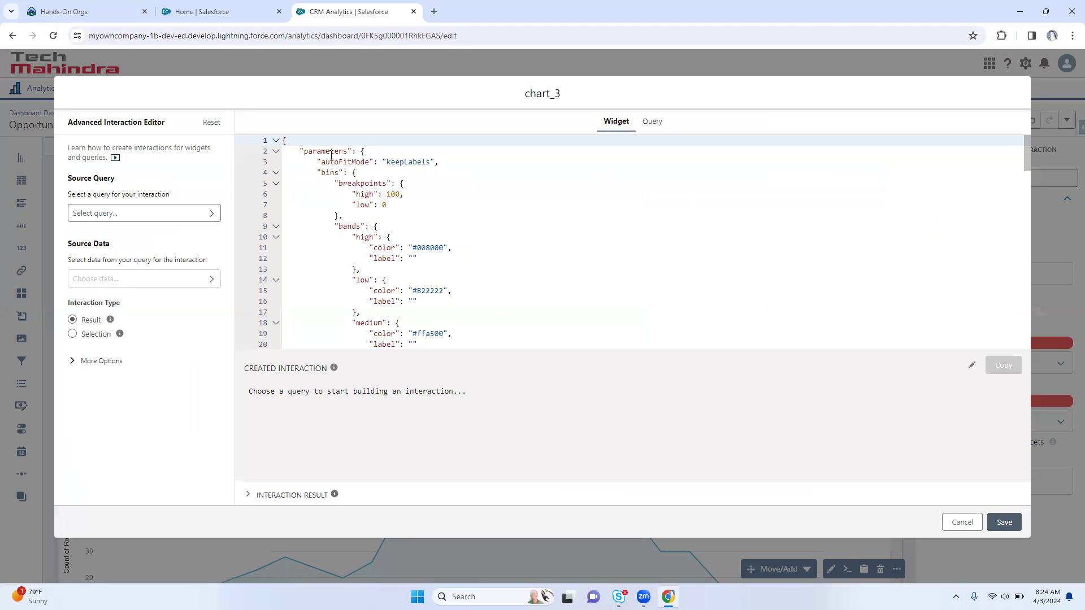
Review the stage chart's widget JSON, from the parameters and band colors through the legend, trellis, column map and dimension axis
{"action": "double_click", "coordinate": [331, 152]}
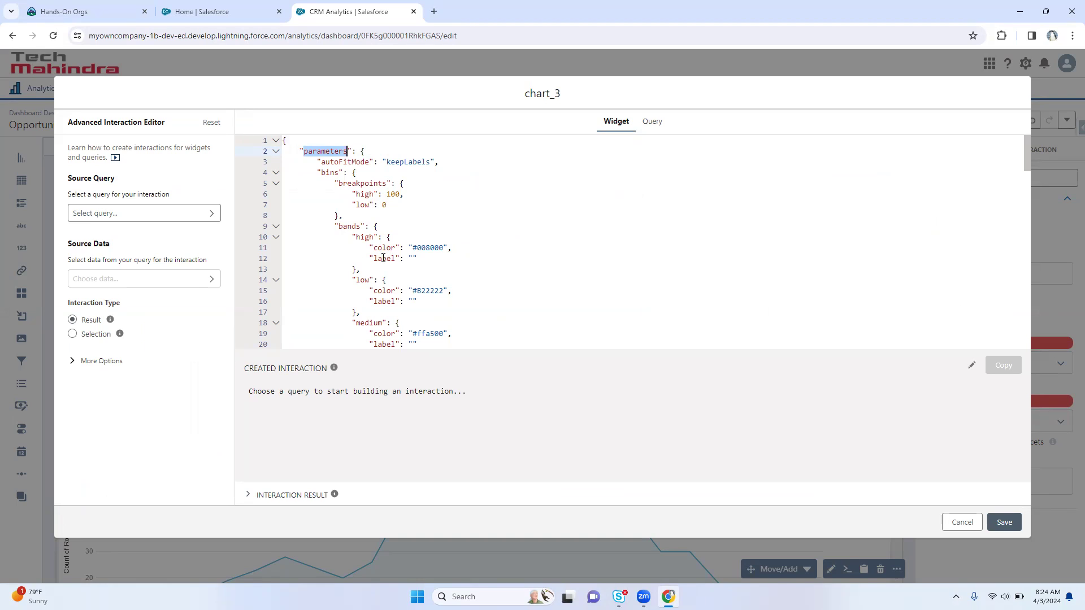
{"action": "double_click", "coordinate": [422, 247]}
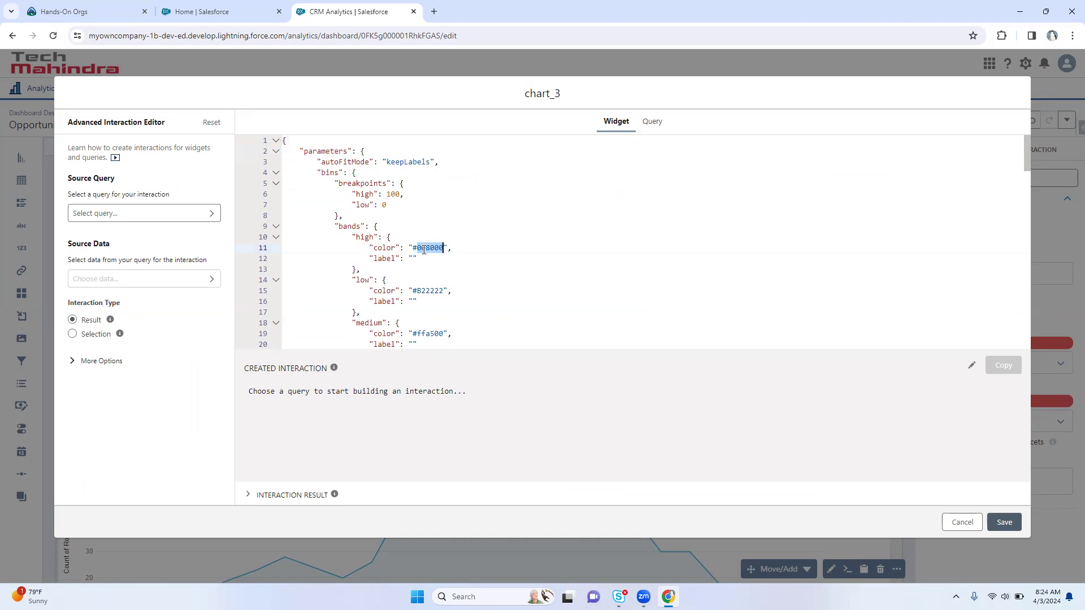
{"action": "scroll", "coordinate": [424, 250], "scroll_direction": "down", "scroll_amount": 1}
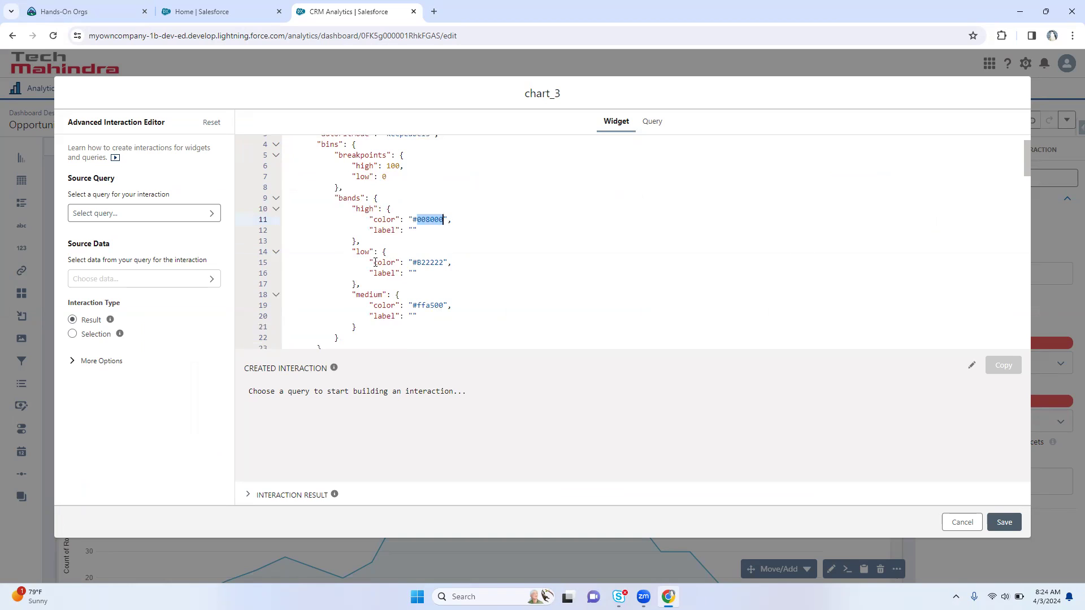
{"action": "scroll", "coordinate": [420, 262], "scroll_direction": "down", "scroll_amount": 5}
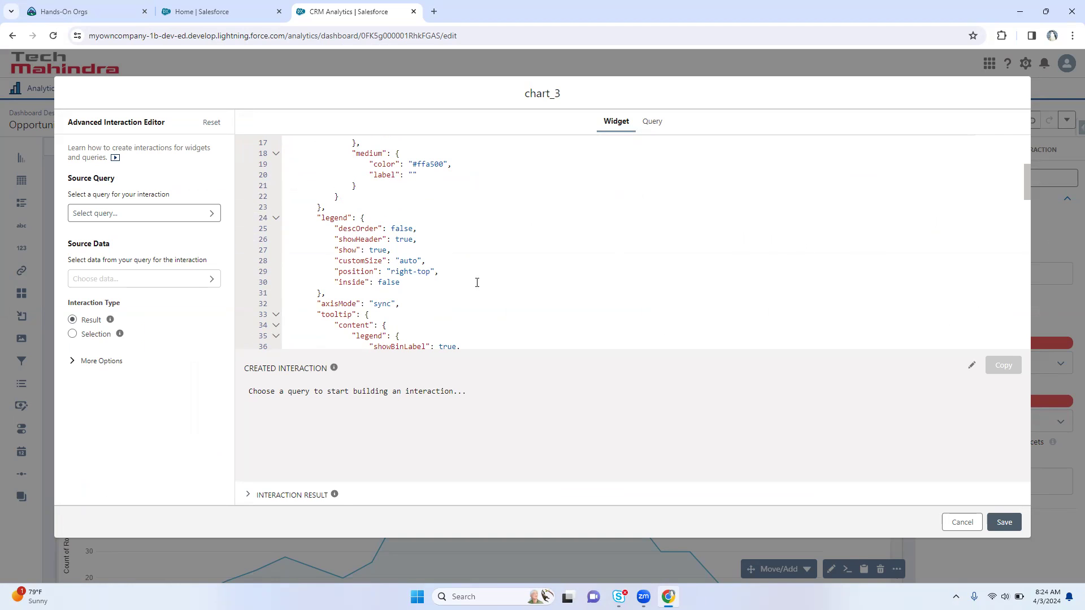
{"action": "scroll", "coordinate": [477, 283], "scroll_direction": "down", "scroll_amount": 8}
{"action": "scroll", "coordinate": [404, 285], "scroll_direction": "down", "scroll_amount": 4}
{"action": "scroll", "coordinate": [403, 285], "scroll_direction": "down", "scroll_amount": 3}
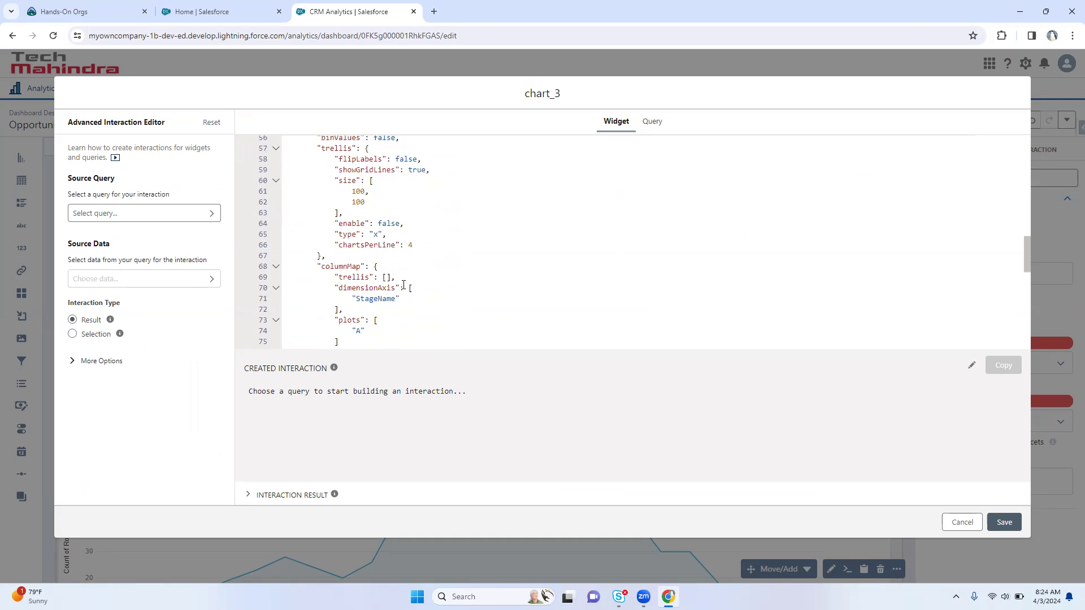
{"action": "scroll", "coordinate": [405, 279], "scroll_direction": "down", "scroll_amount": 15}
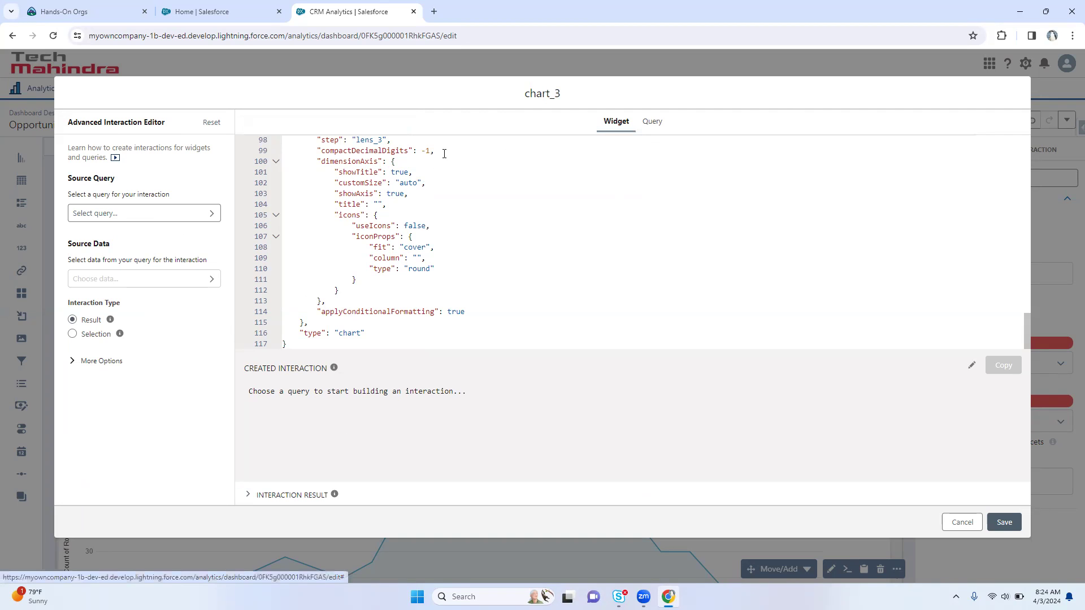
{"action": "scroll", "coordinate": [399, 220], "scroll_direction": "up", "scroll_amount": 7}
{"action": "scroll", "coordinate": [399, 221], "scroll_direction": "up", "scroll_amount": 7}
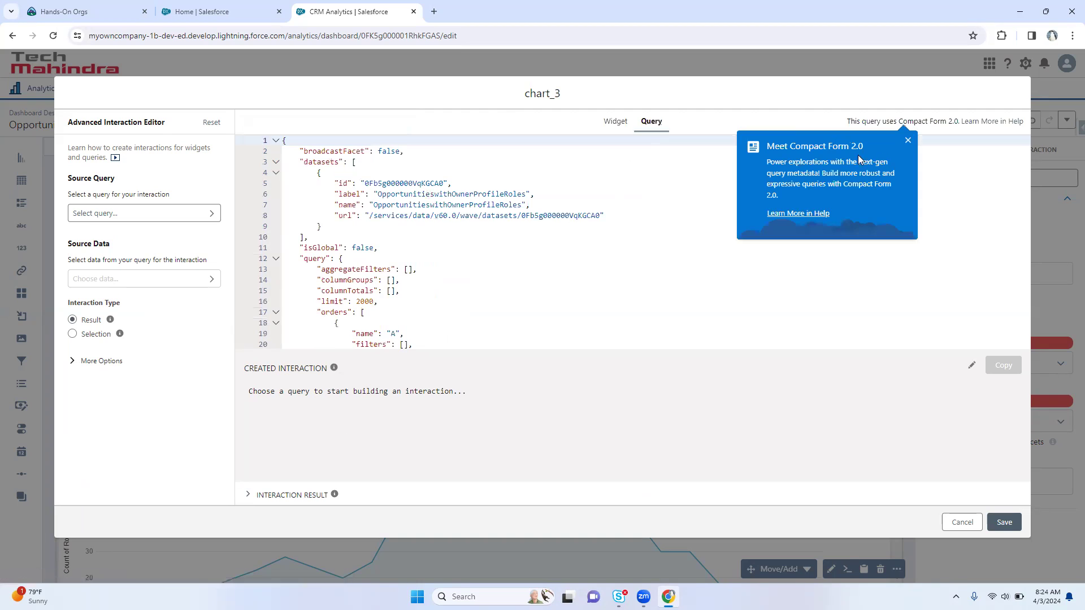
Dismiss the Compact Form 2.0 notice and examine the dataset's id, label, name and url in the stage chart's query JSON
{"action": "left_click", "coordinate": [907, 142]}
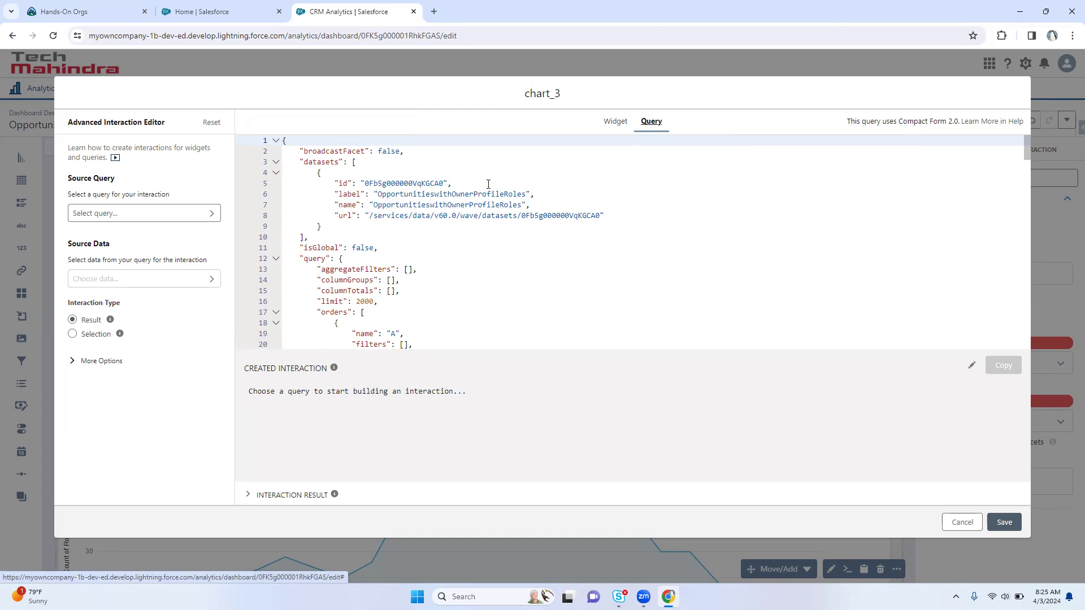
{"action": "double_click", "coordinate": [415, 182]}
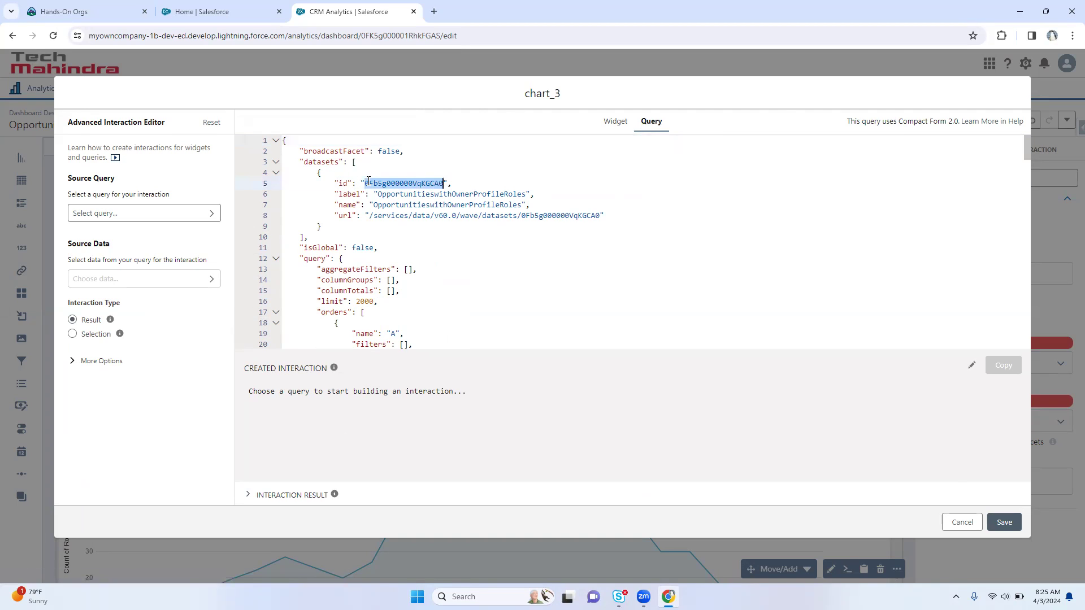
{"action": "double_click", "coordinate": [400, 194]}
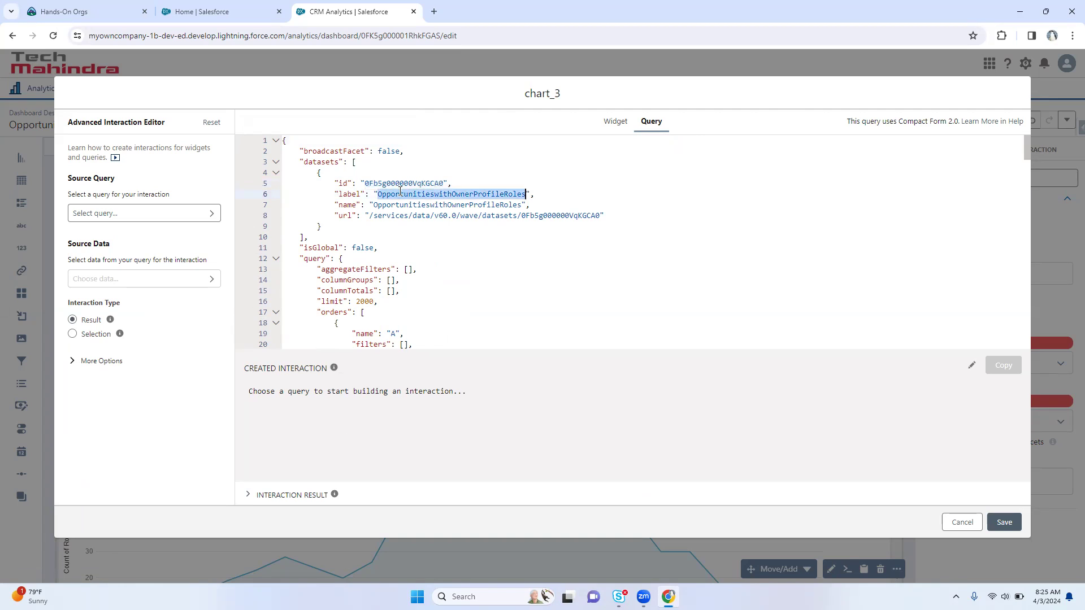
{"action": "double_click", "coordinate": [403, 204]}
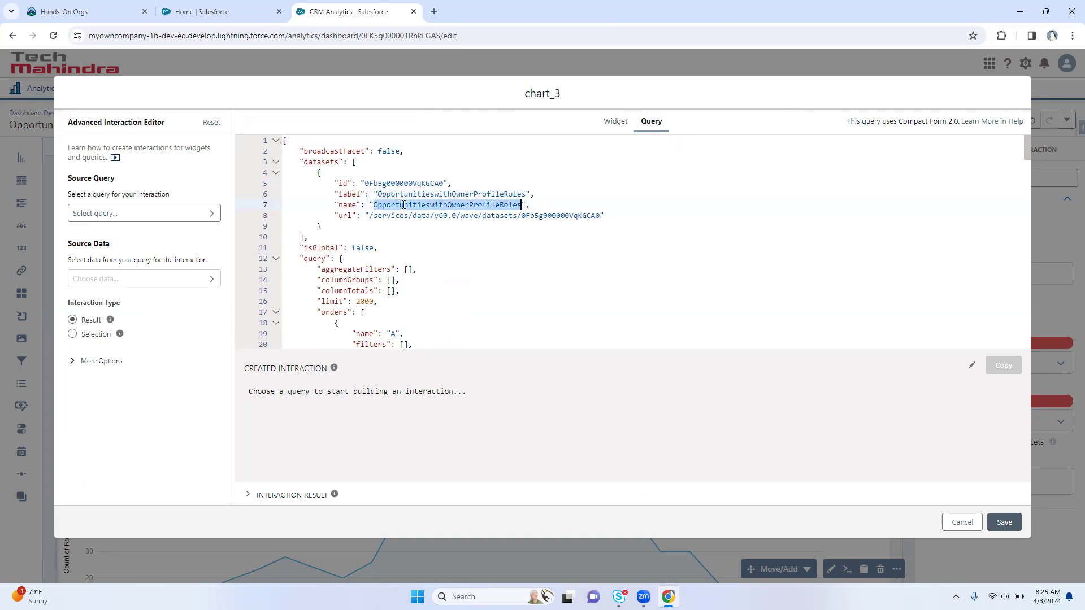
{"action": "left_click_drag", "start_coordinate": [404, 217], "coordinate": [569, 217]}
Examine the query JSON's orders, source columns, StageName grouping, receiveFacetSource and selectMode entries
{"action": "scroll", "coordinate": [671, 228], "scroll_direction": "down", "scroll_amount": 3}
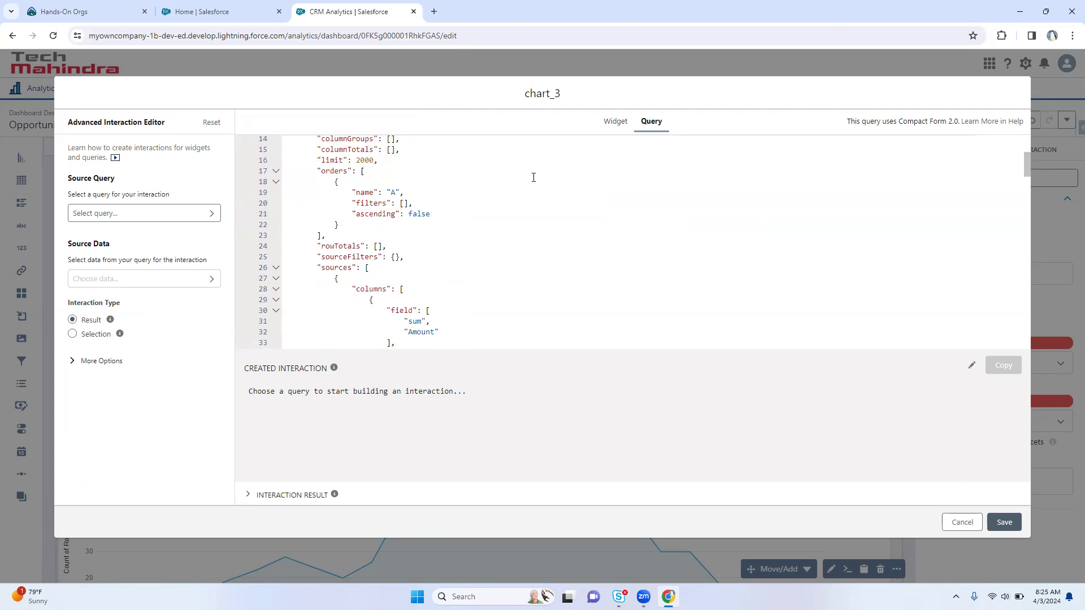
{"action": "double_click", "coordinate": [565, 98]}
{"action": "scroll", "coordinate": [412, 277], "scroll_direction": "down", "scroll_amount": 1}
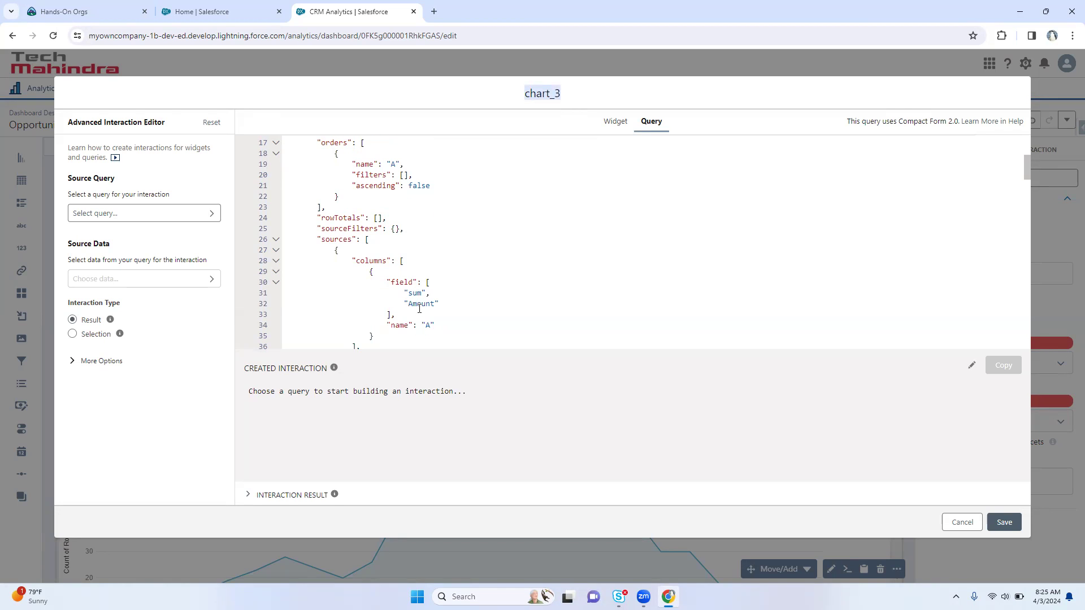
{"action": "scroll", "coordinate": [424, 315], "scroll_direction": "down", "scroll_amount": 3}
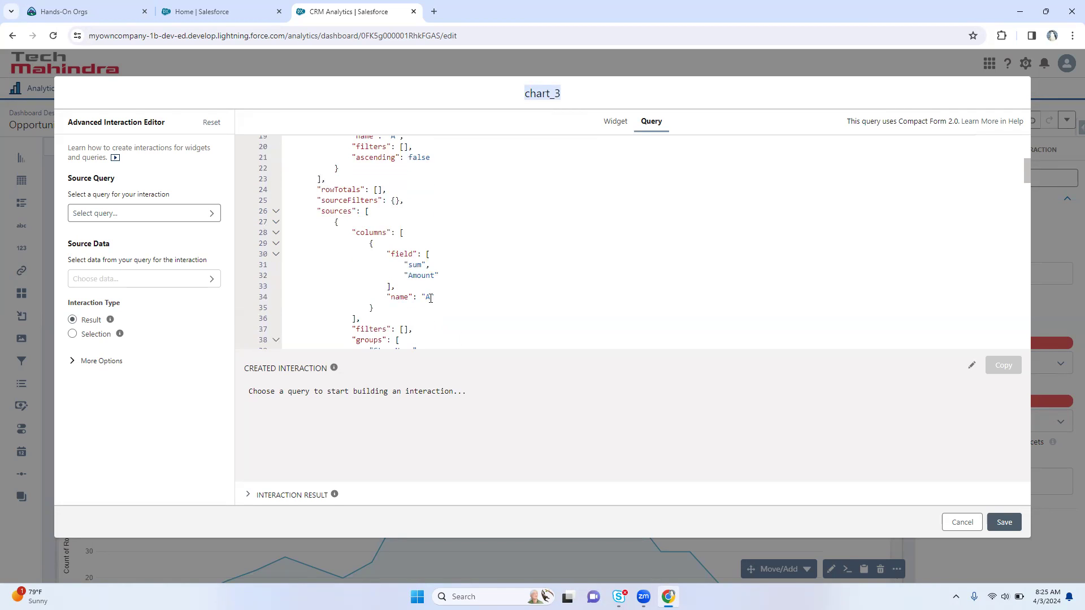
{"action": "double_click", "coordinate": [385, 268]}
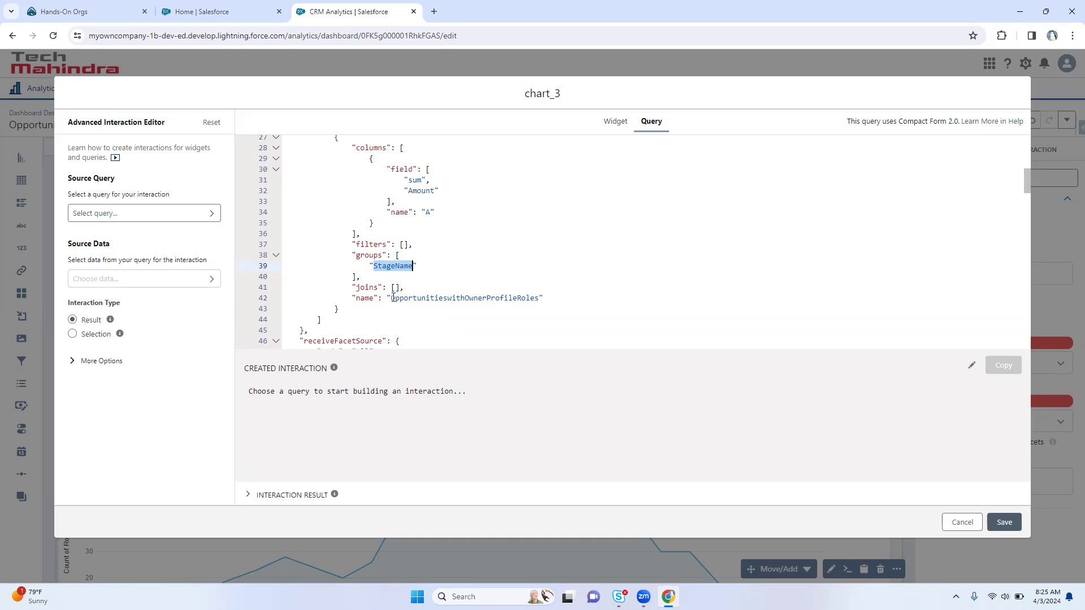
{"action": "scroll", "coordinate": [393, 298], "scroll_direction": "down", "scroll_amount": 1}
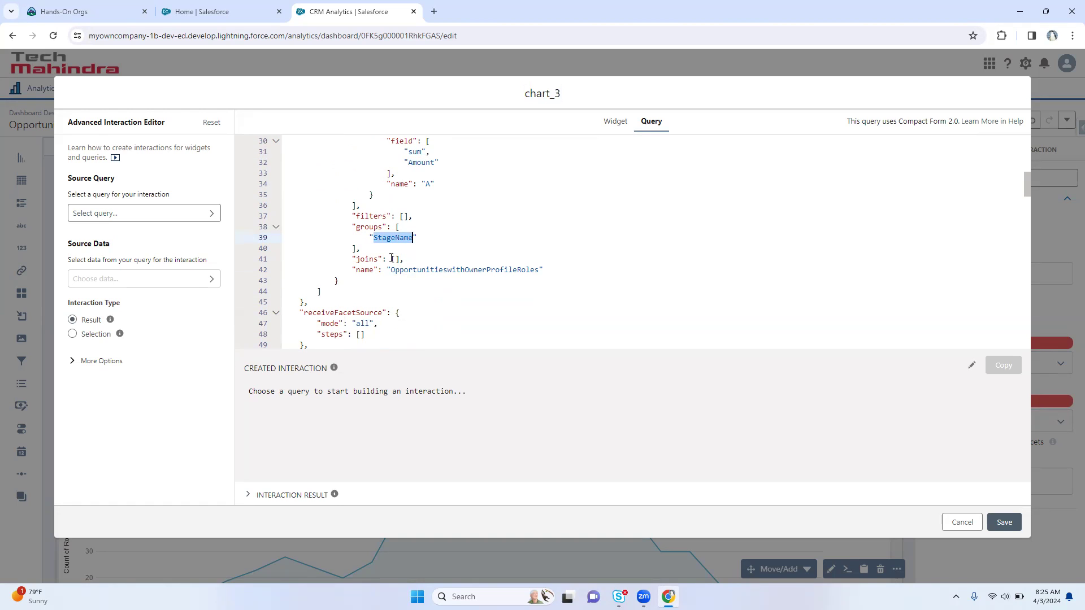
{"action": "scroll", "coordinate": [390, 263], "scroll_direction": "down", "scroll_amount": 6}
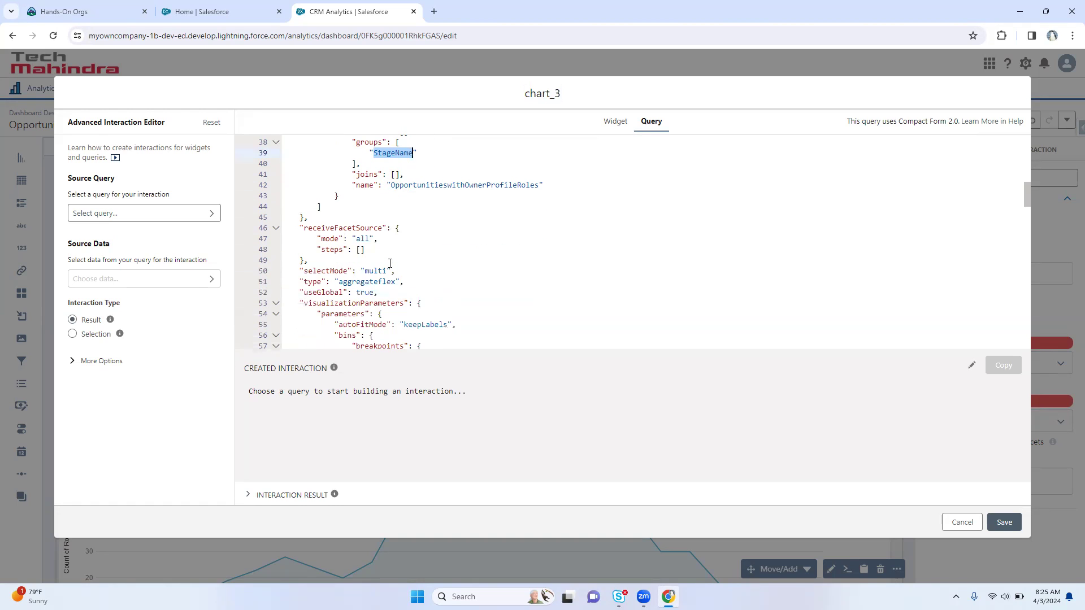
Look through the visualization parameters to the end of the query JSON, rechecking the orders section and comparing the widget and query views
{"action": "scroll", "coordinate": [390, 264], "scroll_direction": "down", "scroll_amount": 15}
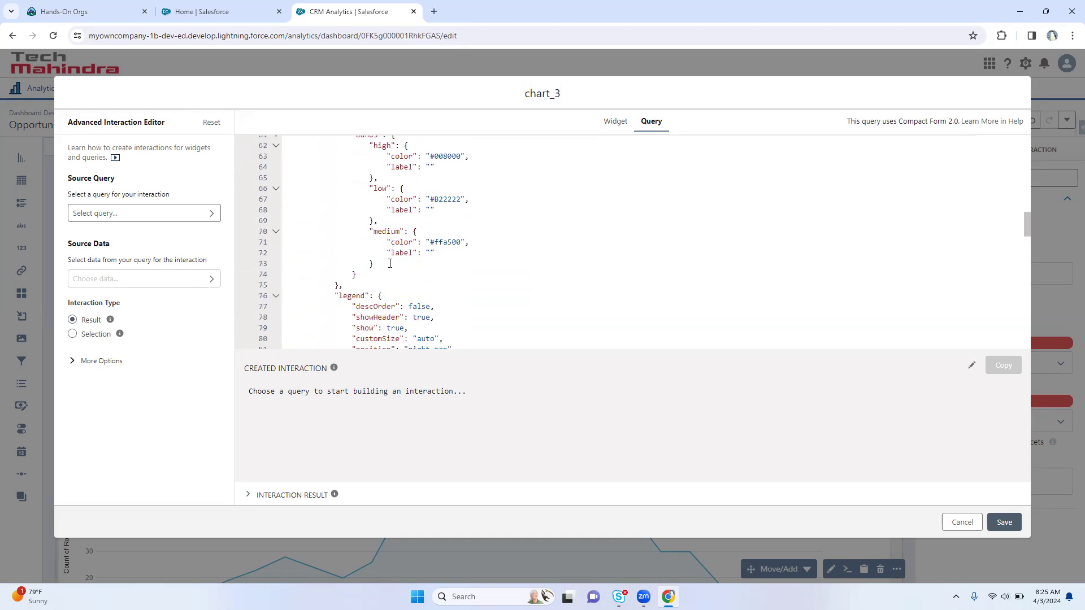
{"action": "scroll", "coordinate": [390, 263], "scroll_direction": "down", "scroll_amount": 5}
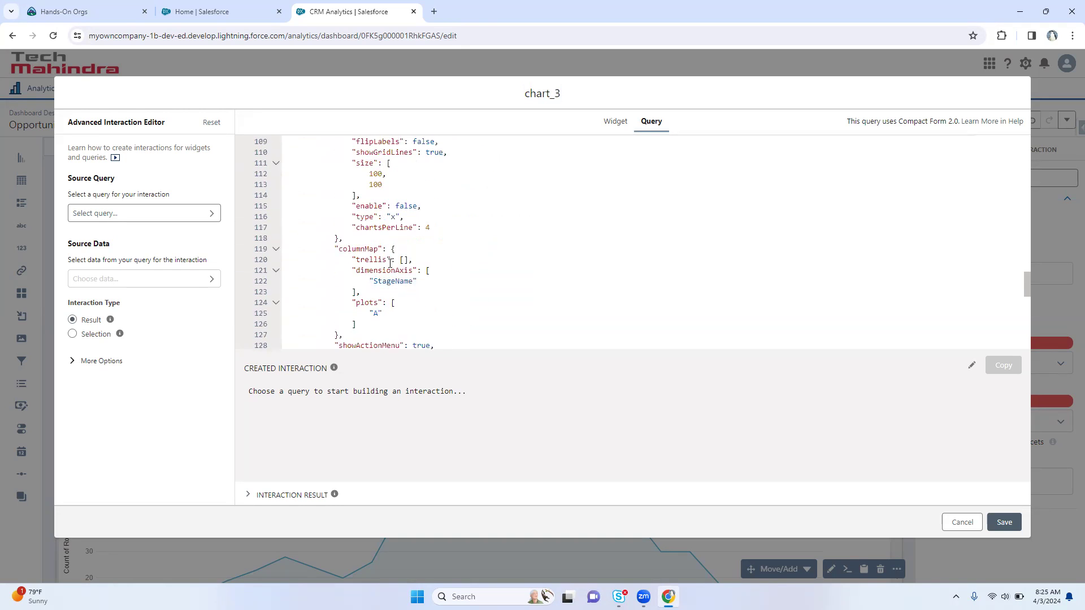
{"action": "scroll", "coordinate": [710, 143], "scroll_direction": "up", "scroll_amount": 10}
{"action": "scroll", "coordinate": [654, 192], "scroll_direction": "up", "scroll_amount": 20}
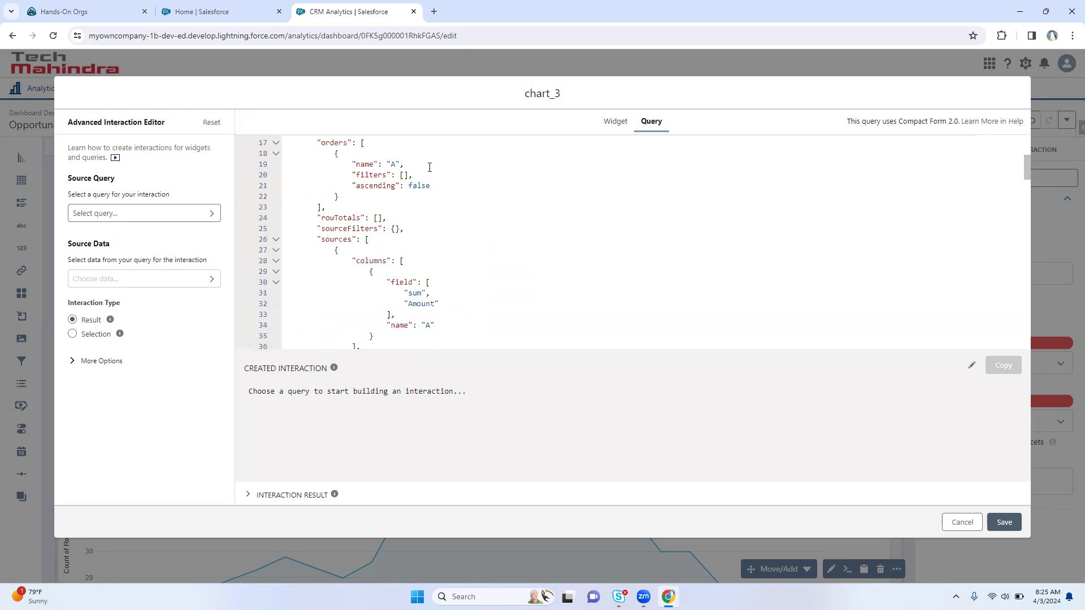
{"action": "scroll", "coordinate": [454, 265], "scroll_direction": "down", "scroll_amount": 2}
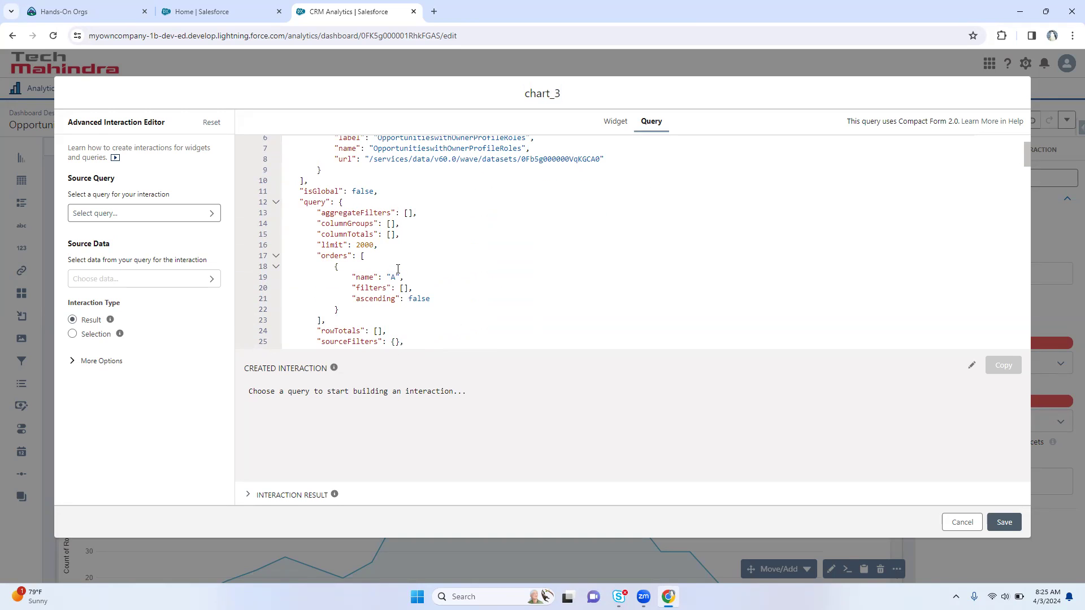
{"action": "scroll", "coordinate": [398, 269], "scroll_direction": "down", "scroll_amount": 20}
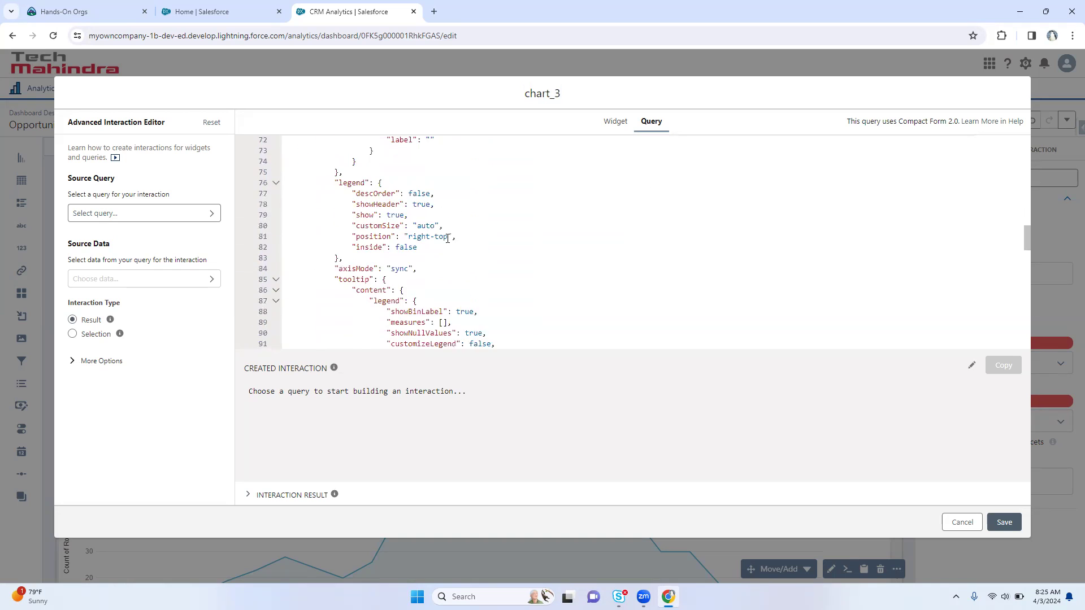
{"action": "scroll", "coordinate": [447, 239], "scroll_direction": "down", "scroll_amount": 18}
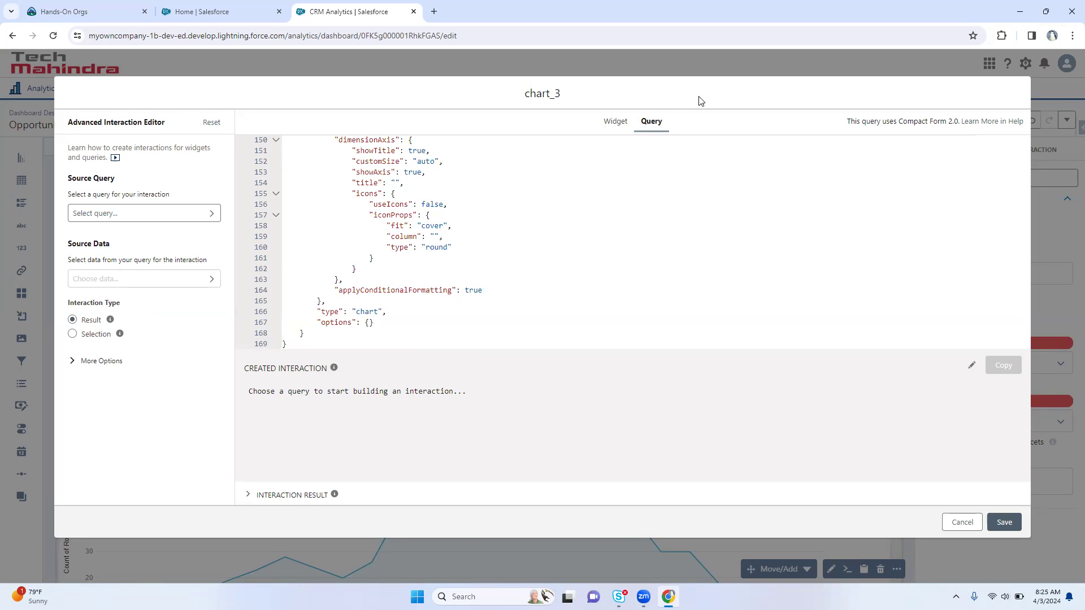
{"action": "left_click", "coordinate": [616, 121]}
{"action": "left_click", "coordinate": [658, 122]}
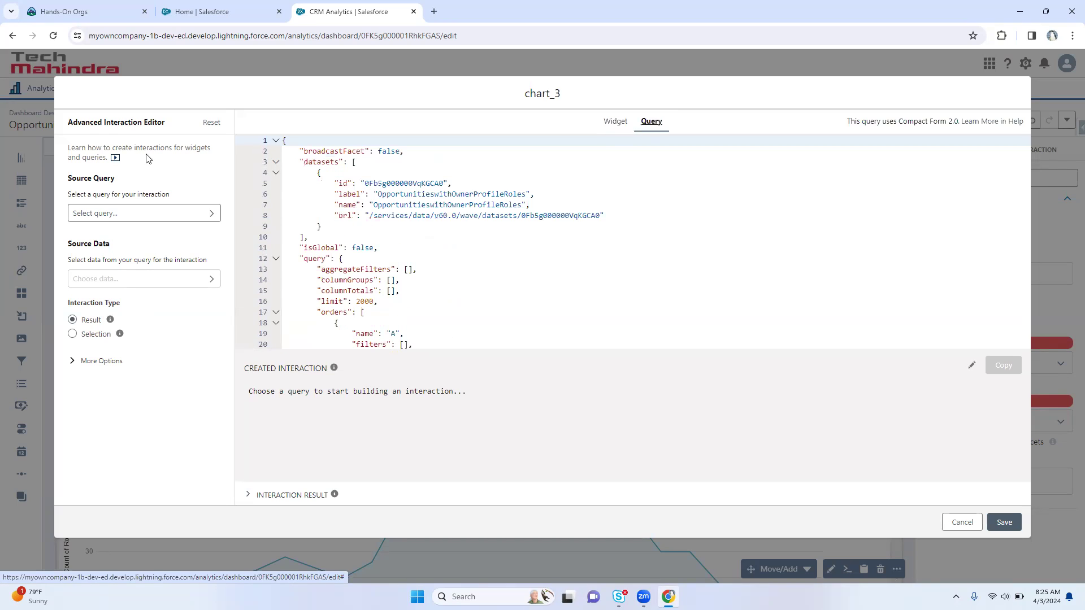
Review the source query, interaction type and data serialization options of the Advanced Interaction Editor, and close it without saving
{"action": "left_click_drag", "start_coordinate": [71, 178], "coordinate": [111, 179]}
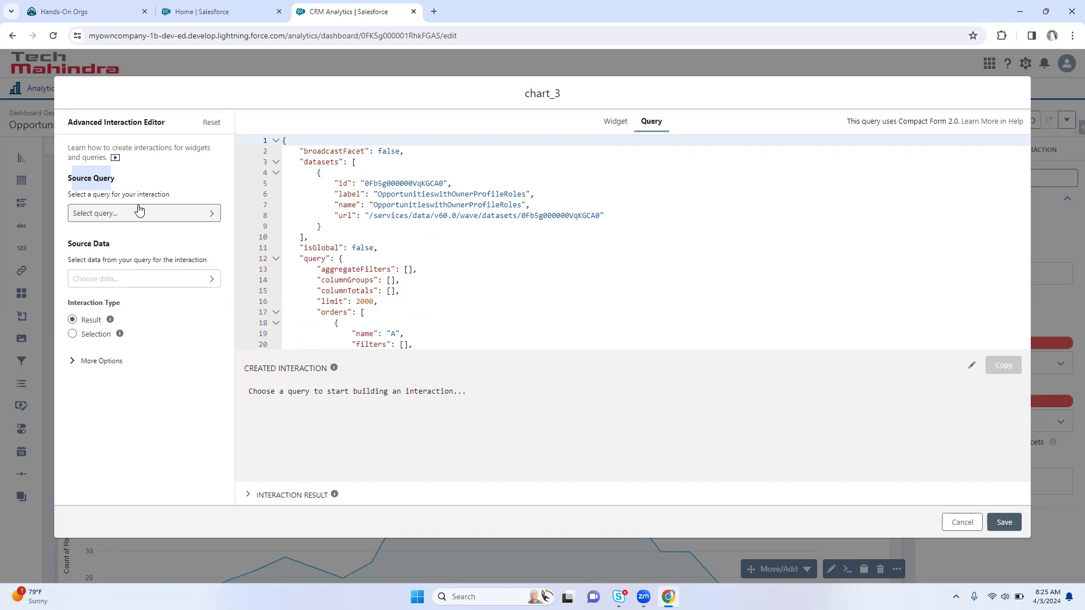
{"action": "left_click", "coordinate": [83, 341]}
{"action": "double_click", "coordinate": [91, 319]}
{"action": "left_click_drag", "start_coordinate": [89, 334], "coordinate": [111, 336]}
{"action": "left_click", "coordinate": [96, 361]}
{"action": "left_click", "coordinate": [125, 416]}
{"action": "left_click", "coordinate": [405, 449]}
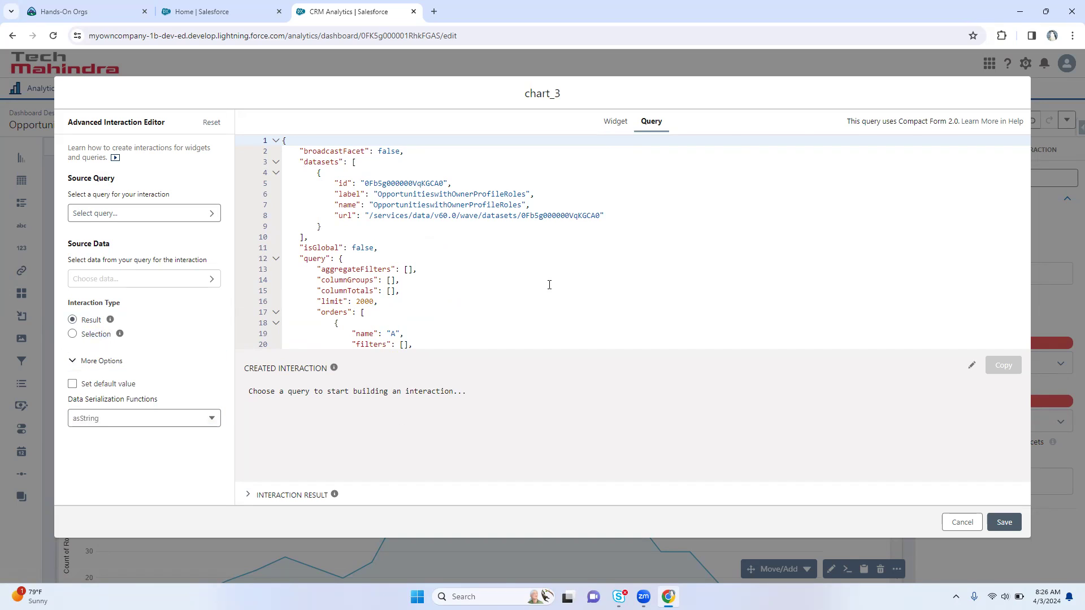
{"action": "left_click", "coordinate": [961, 523]}
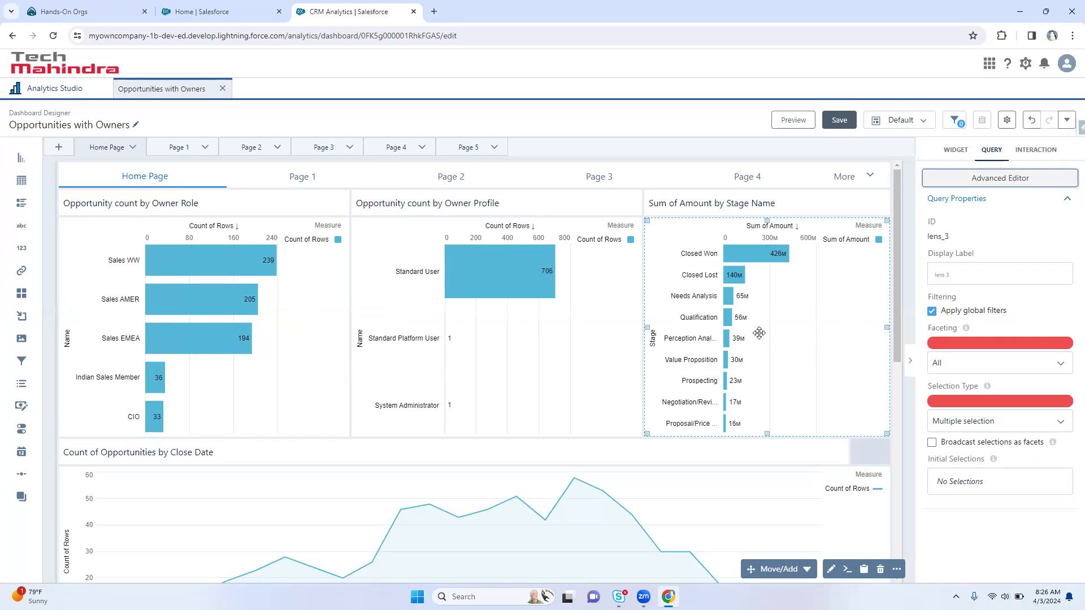
Add a Repeater widget to Page 1 below the "I am page 1" text, about 8 grid columns wide and 7 rows high
{"action": "scroll", "coordinate": [737, 338], "scroll_direction": "down", "scroll_amount": 3}
{"action": "scroll", "coordinate": [737, 338], "scroll_direction": "up", "scroll_amount": 3}
{"action": "left_click", "coordinate": [177, 148]}
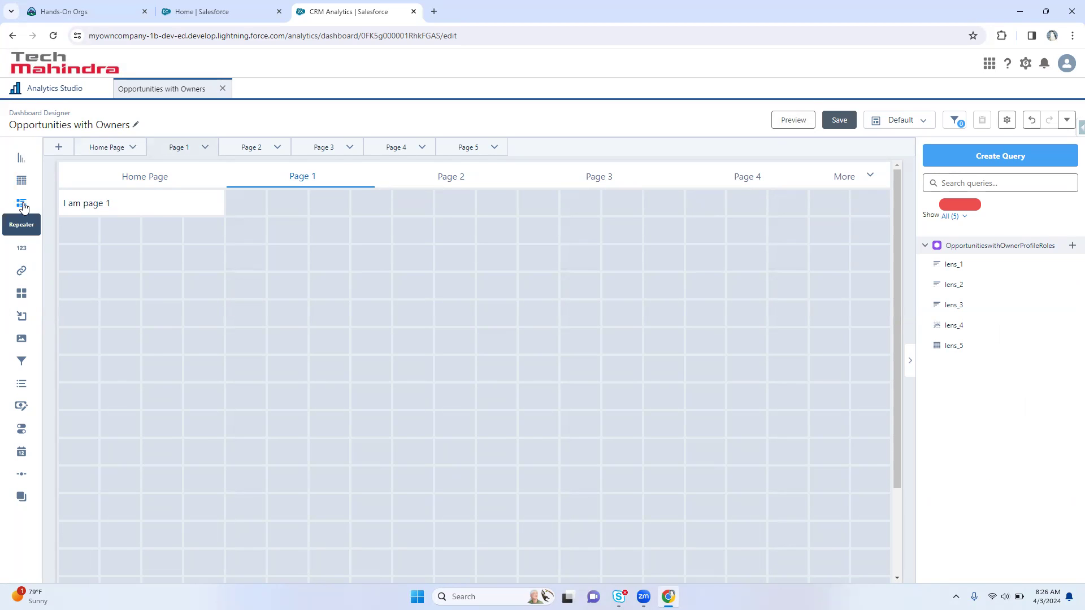
{"action": "left_click", "coordinate": [174, 208]}
{"action": "left_click", "coordinate": [174, 228]}
{"action": "left_click", "coordinate": [138, 203]}
{"action": "left_click", "coordinate": [144, 223]}
{"action": "left_click_drag", "start_coordinate": [22, 203], "coordinate": [96, 312]}
{"action": "left_click_drag", "start_coordinate": [265, 351], "coordinate": [384, 426]}
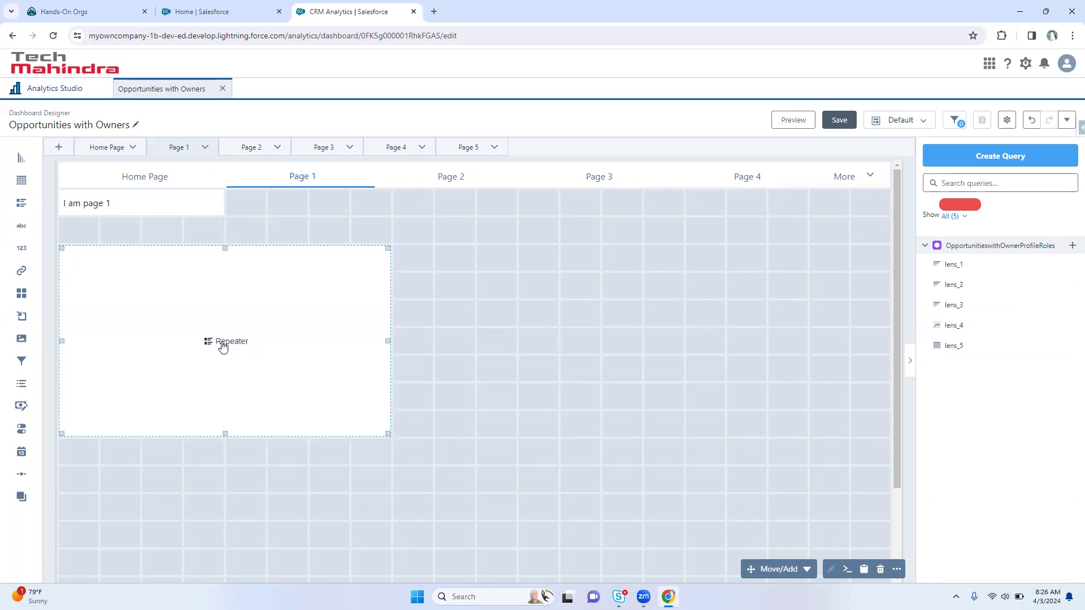
Start the repeater's query on the OpportunitieswithOwnerProfileRoles dataset and switch its visualization from a chart to a table
{"action": "left_click", "coordinate": [224, 343]}
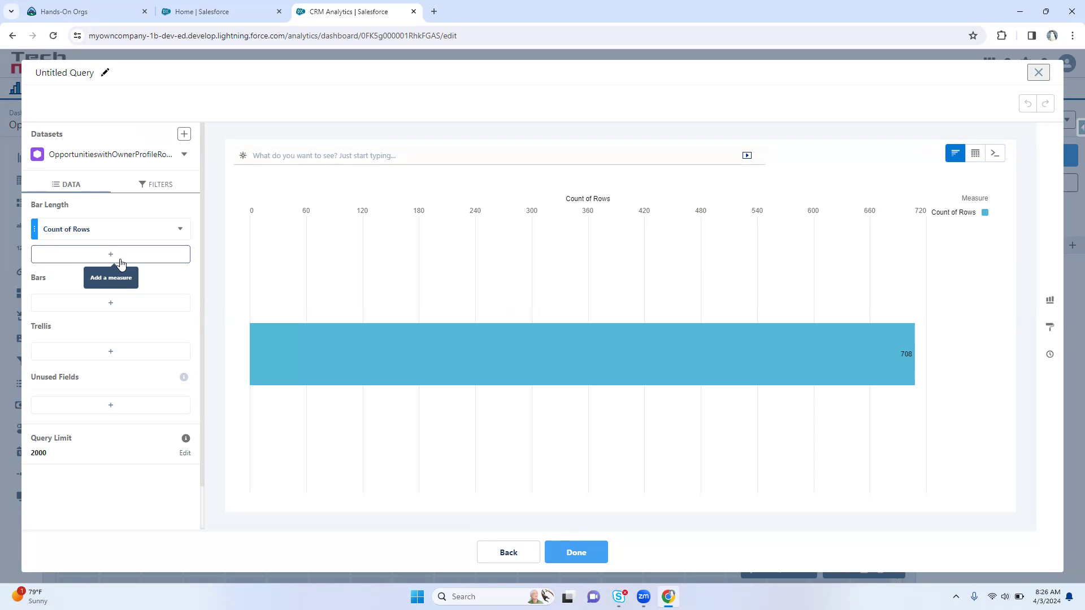
{"action": "left_click", "coordinate": [118, 301]}
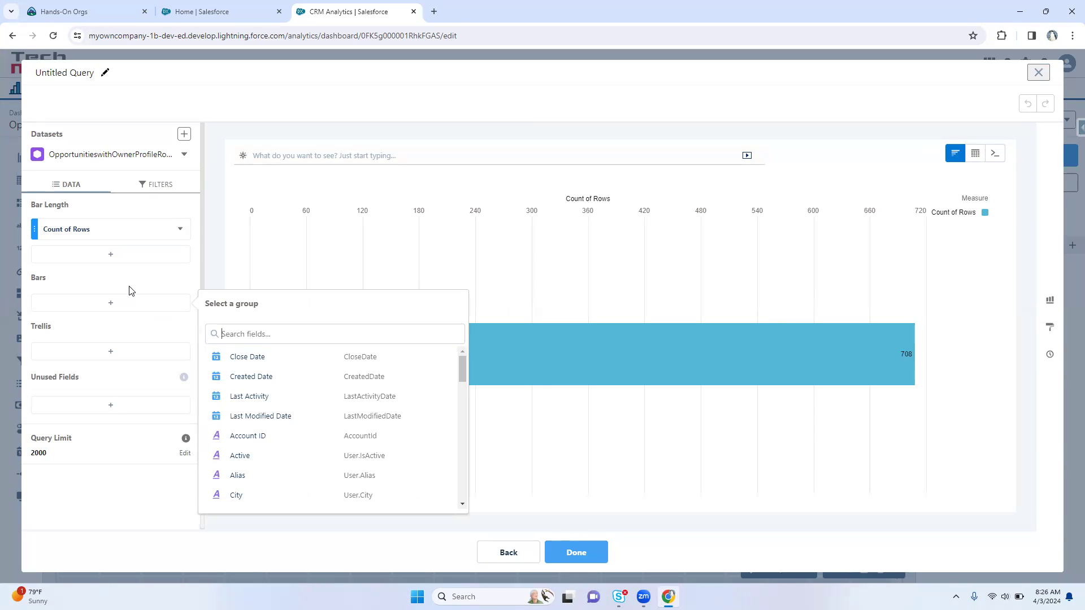
{"action": "left_click", "coordinate": [975, 153]}
{"action": "left_click", "coordinate": [898, 192]}
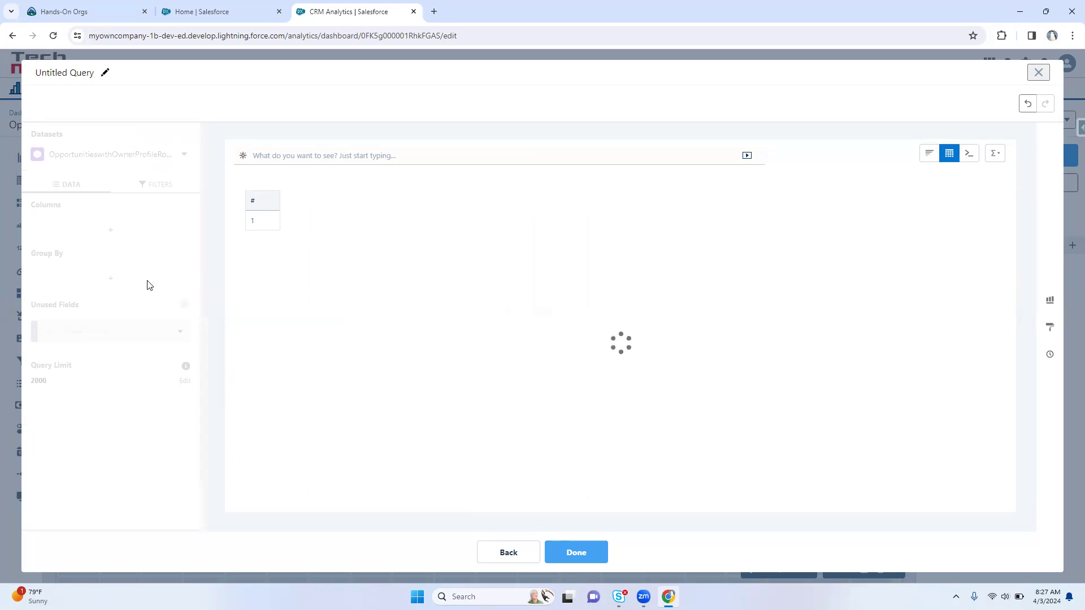
Clear the default columns of the table query so that only Amount remains selected
{"action": "left_click", "coordinate": [110, 385]}
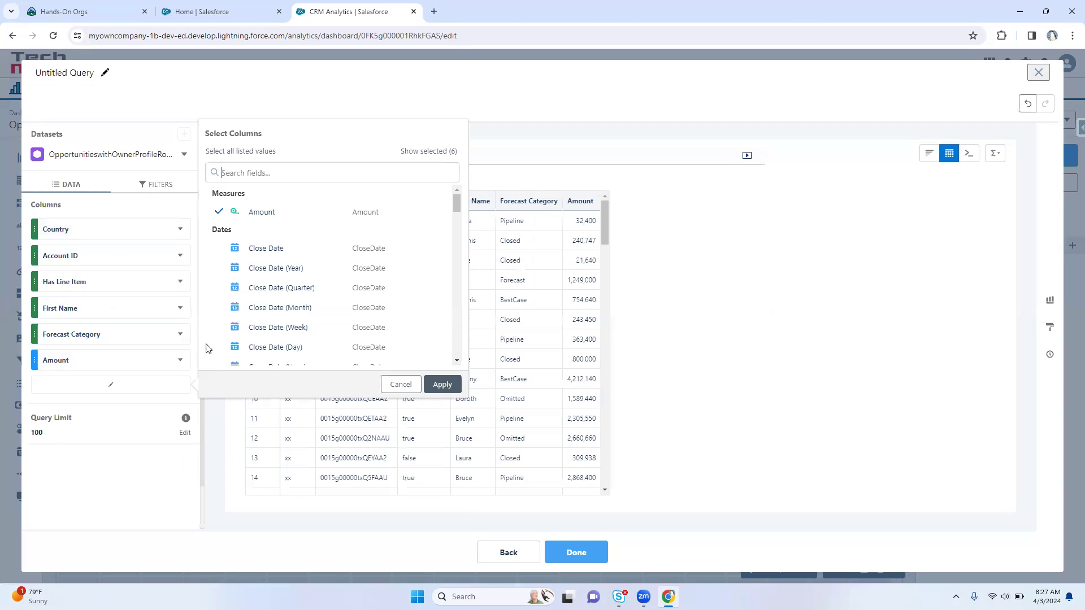
{"action": "left_click", "coordinate": [437, 150]}
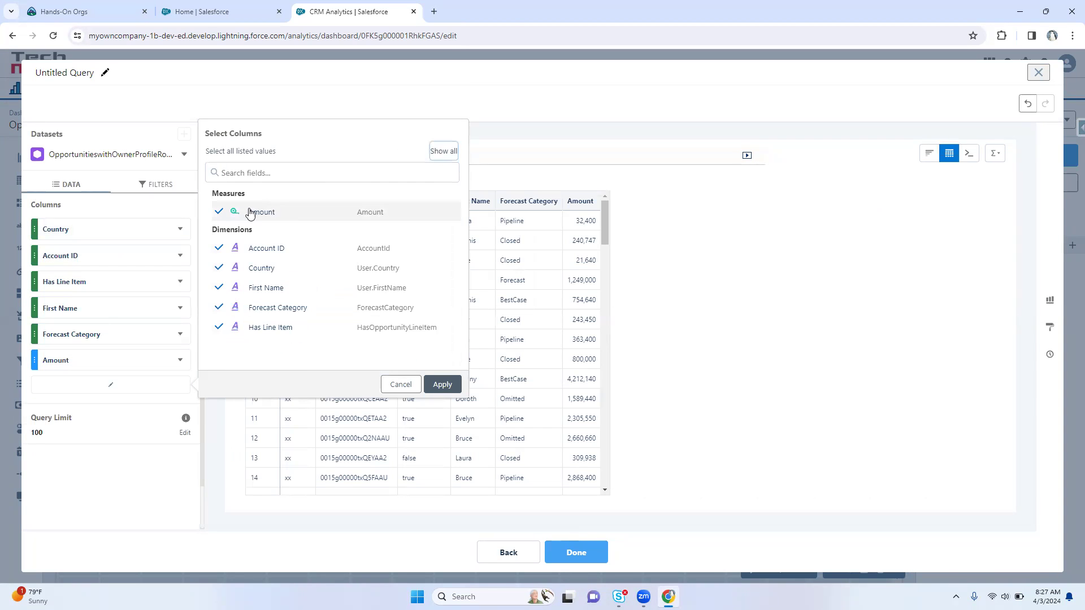
{"action": "left_click", "coordinate": [257, 151]}
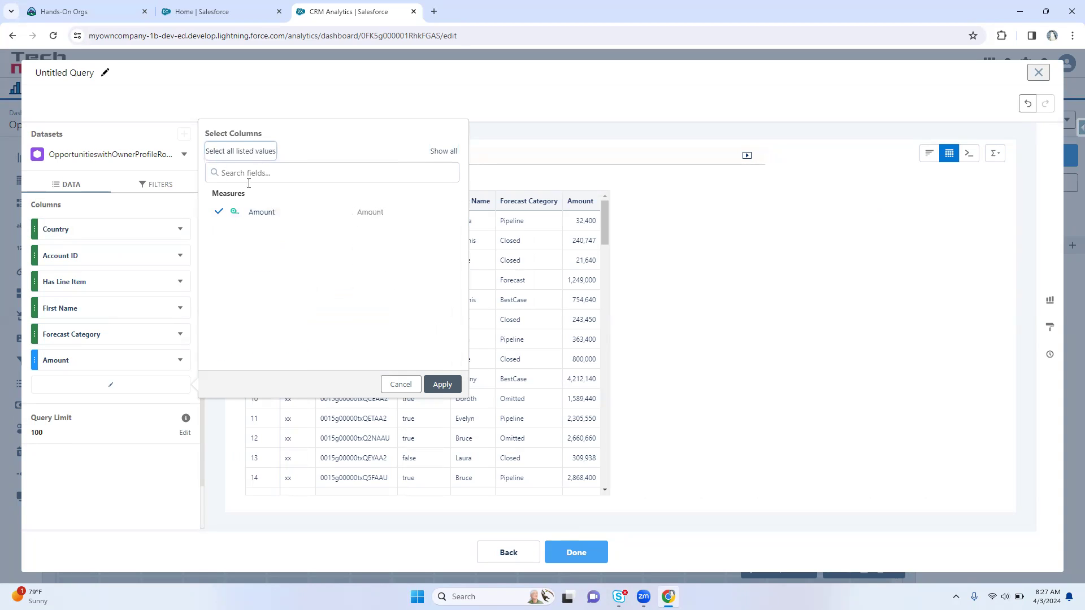
{"action": "left_click", "coordinate": [245, 216]}
{"action": "left_click", "coordinate": [443, 150]}
Search the column fields for "oppor" and then "name", and select the opportunity's own Name field
{"action": "left_click", "coordinate": [284, 173]}
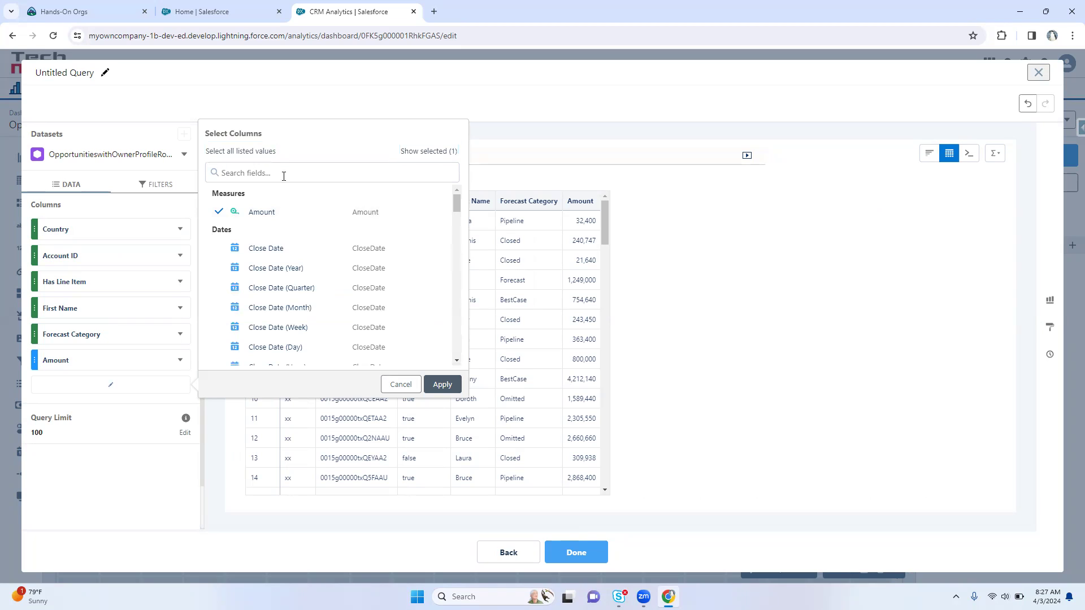
{"action": "type", "text": "opp"}
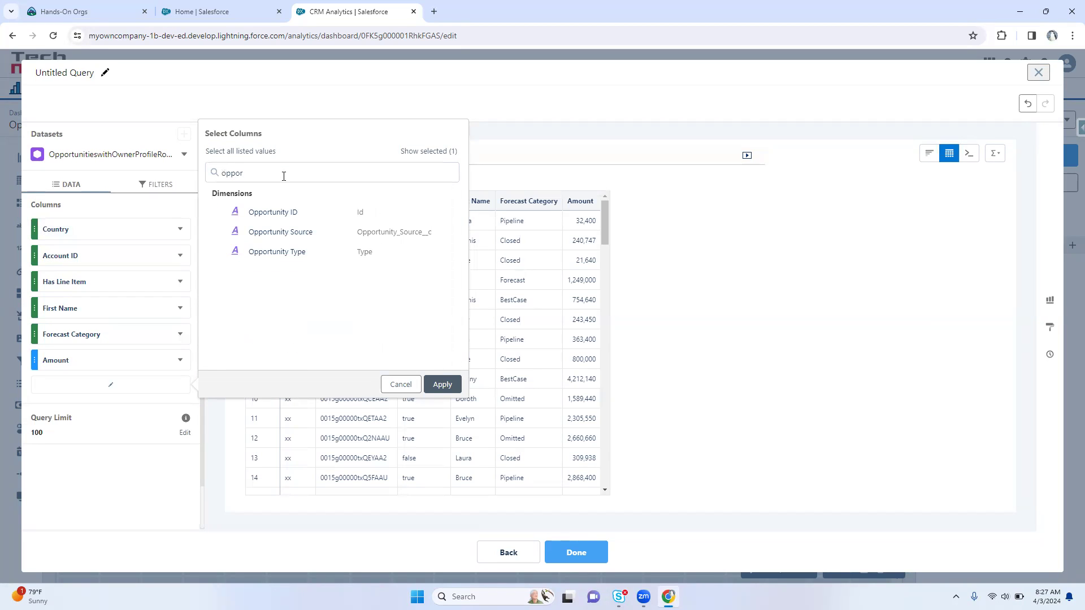
{"action": "type", "text": "or"}
{"action": "key", "text": "ctrl+a"}
{"action": "type", "text": "name"}
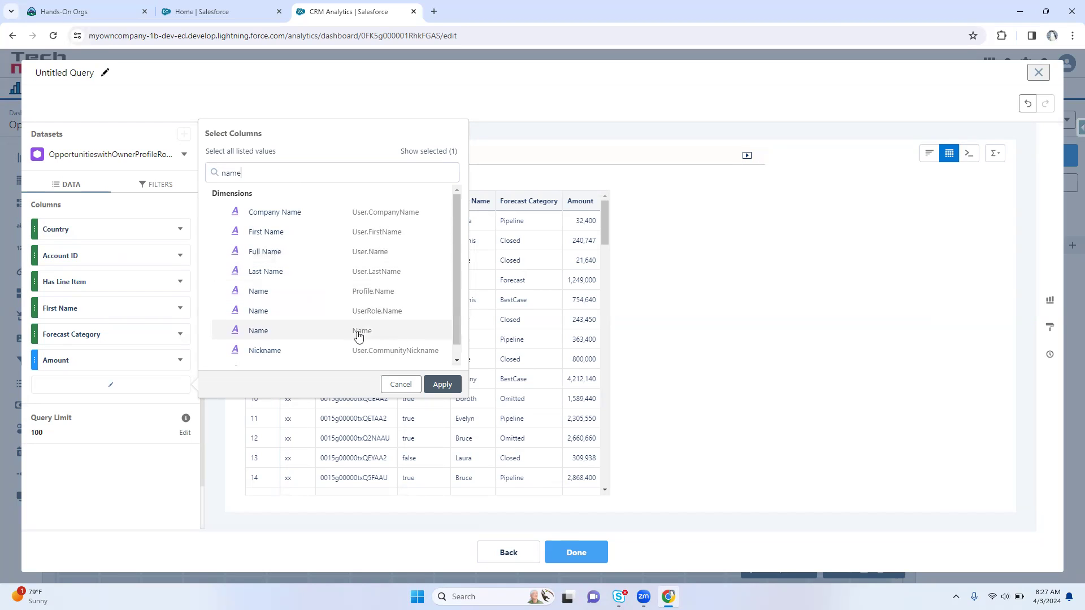
Search the fields for amount and then close, and select Close Date as a further column
{"action": "left_click_drag", "start_coordinate": [324, 174], "coordinate": [215, 173]}
{"action": "type", "text": "amount"}
{"action": "key", "text": "ctrl+a"}
{"action": "type", "text": "close"}
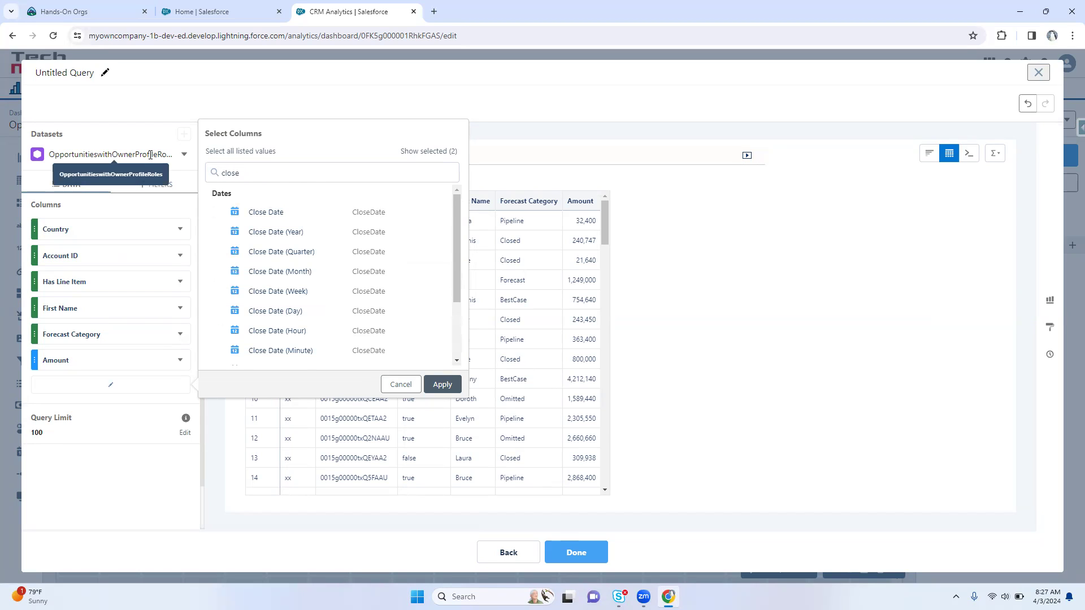
{"action": "left_click", "coordinate": [281, 211]}
Find and select the Stage field, and apply the column selection to the table query
{"action": "left_click_drag", "start_coordinate": [273, 175], "coordinate": [202, 171]}
{"action": "type", "text": "sta"}
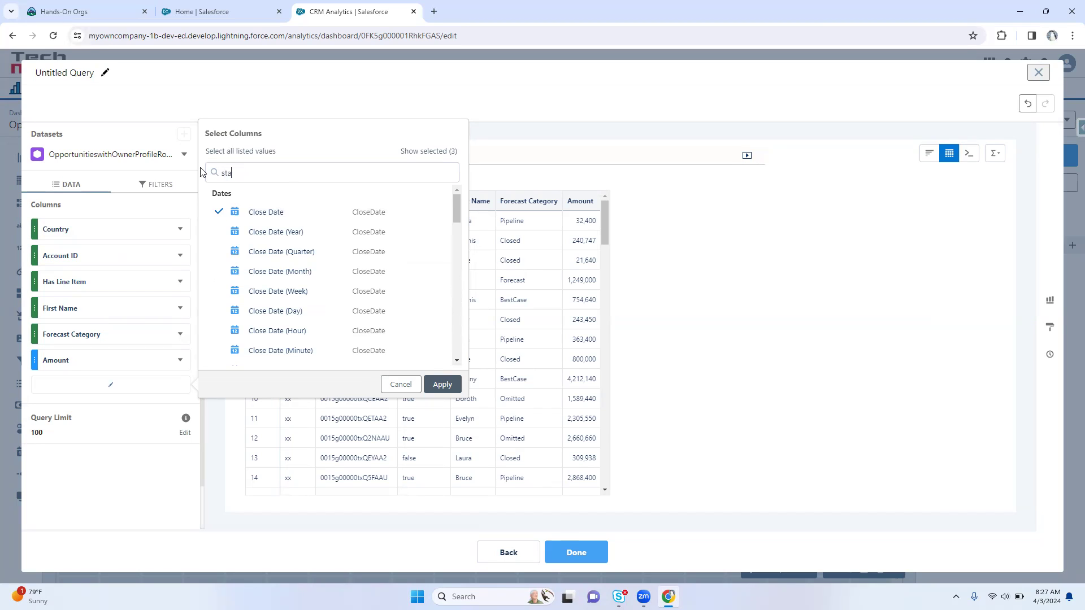
{"action": "type", "text": "ge"}
{"action": "left_click", "coordinate": [269, 215]}
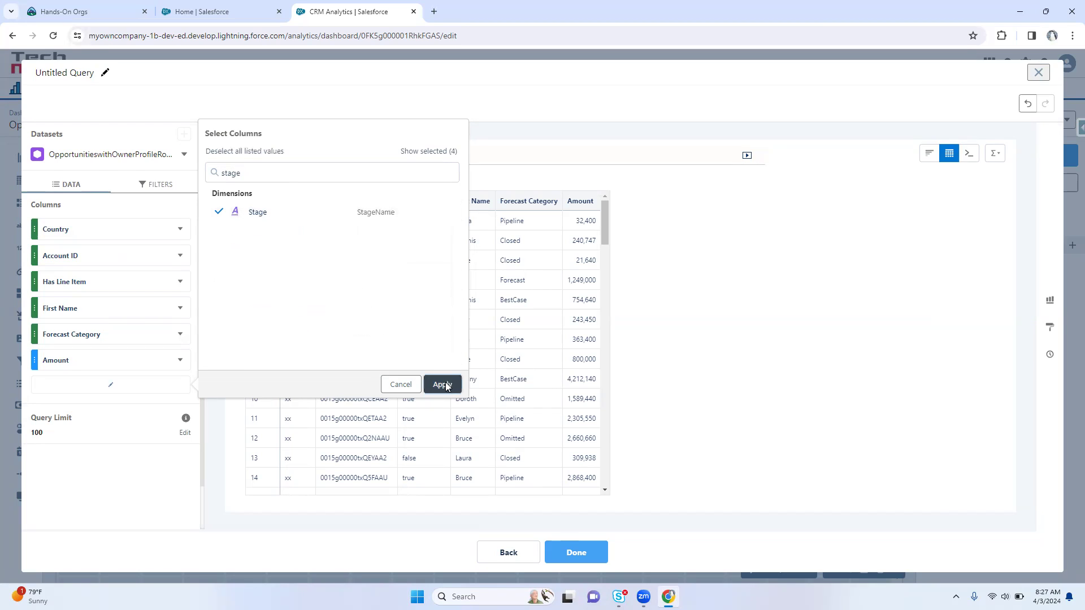
{"action": "left_click", "coordinate": [444, 384]}
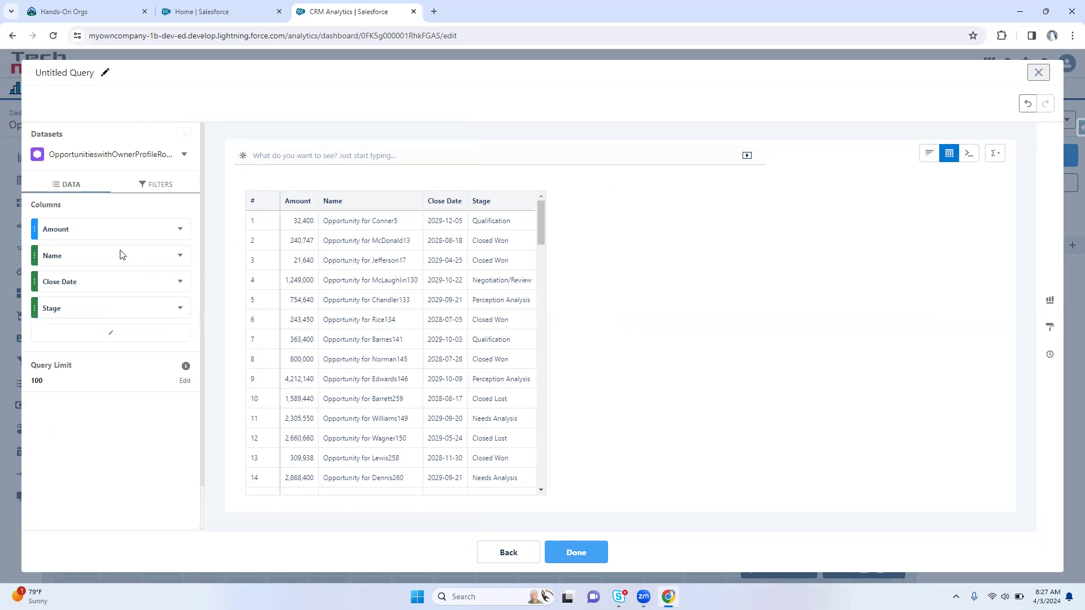
Reorder the columns so that Stage precedes Close Date, and finish the repeater's query
{"action": "left_click_drag", "start_coordinate": [107, 235], "coordinate": [111, 269]}
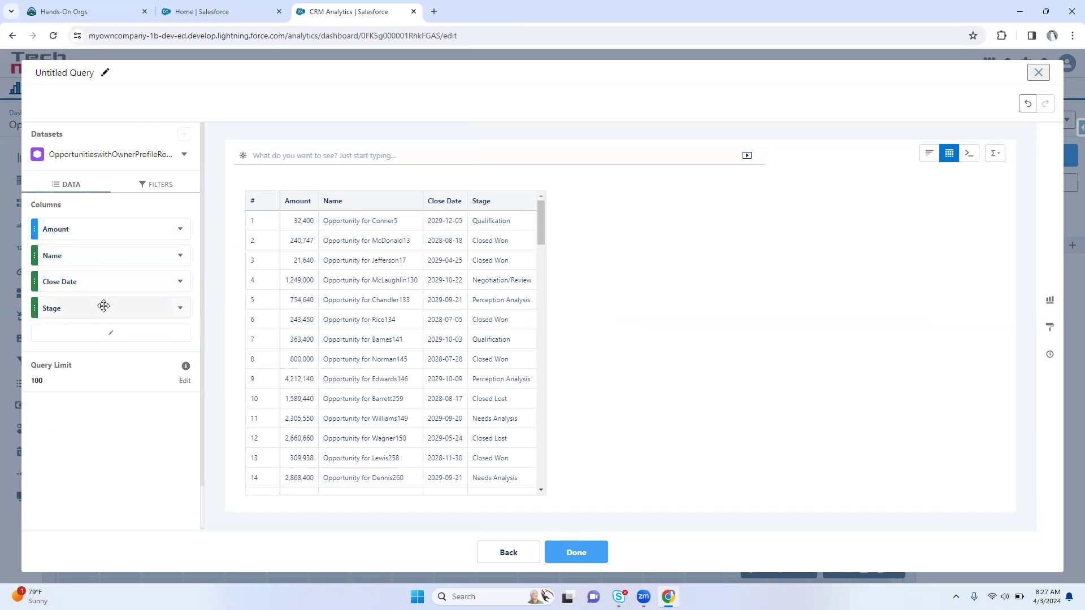
{"action": "left_click_drag", "start_coordinate": [107, 307], "coordinate": [113, 282]}
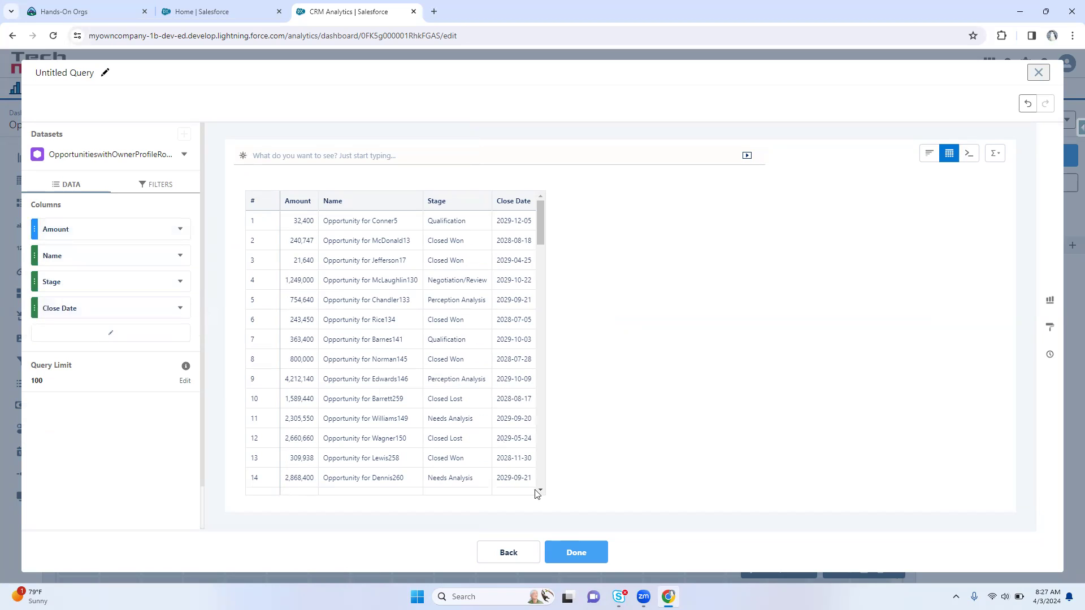
{"action": "left_click", "coordinate": [568, 551]}
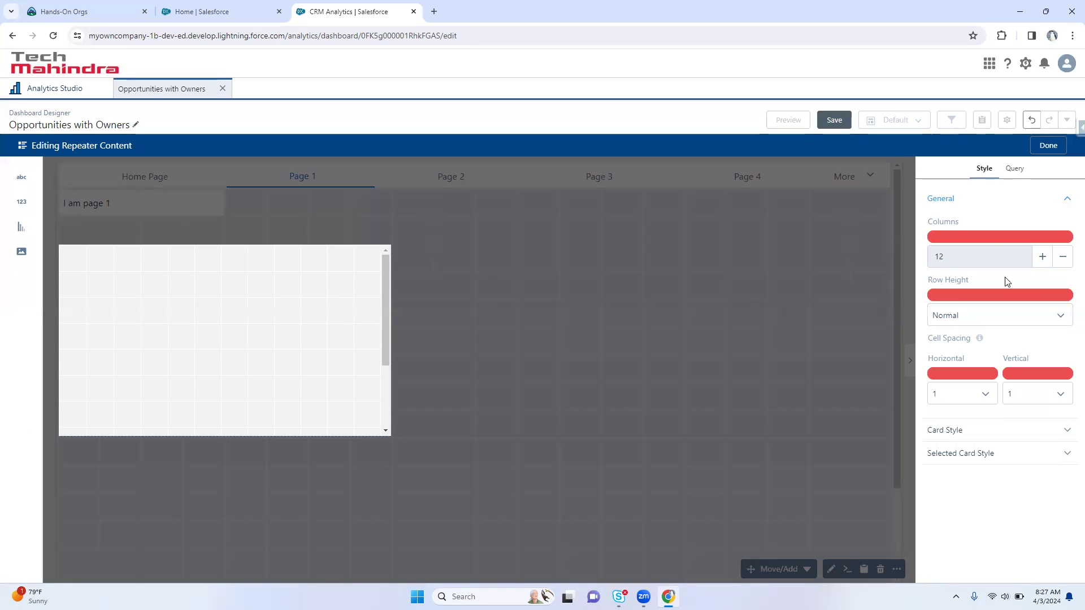
Review the query name, query fields and style settings of the repeater content, and leave the content editor
{"action": "left_click", "coordinate": [1015, 169]}
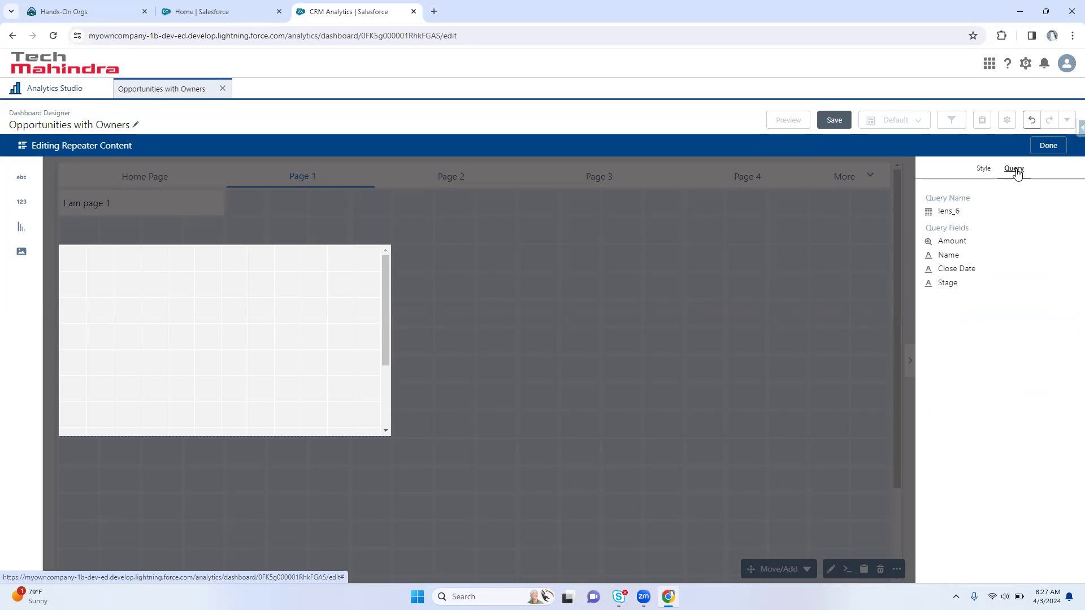
{"action": "double_click", "coordinate": [945, 213]}
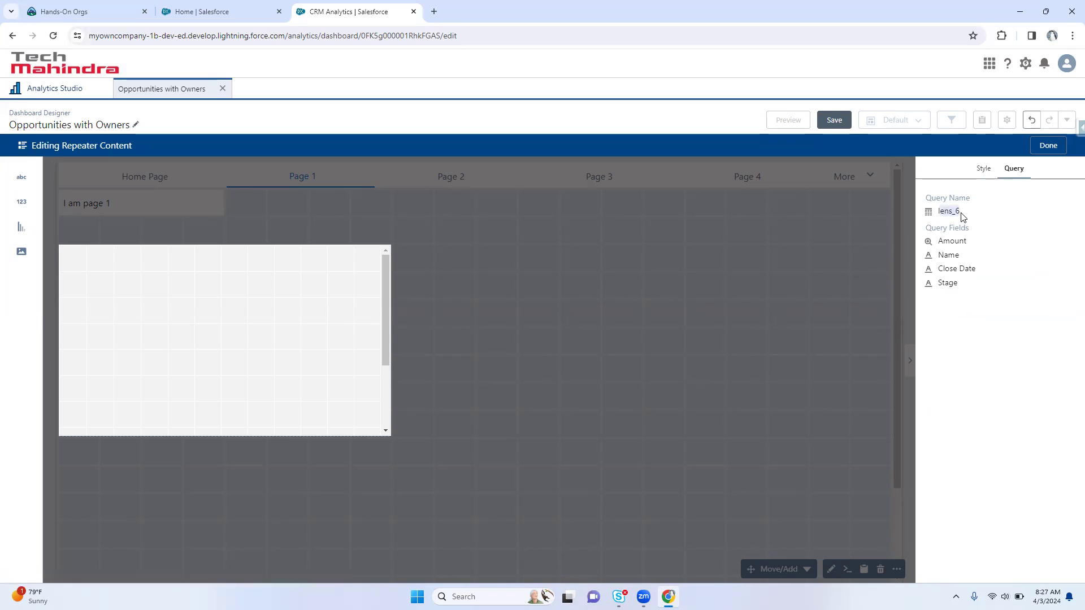
{"action": "left_click", "coordinate": [950, 255]}
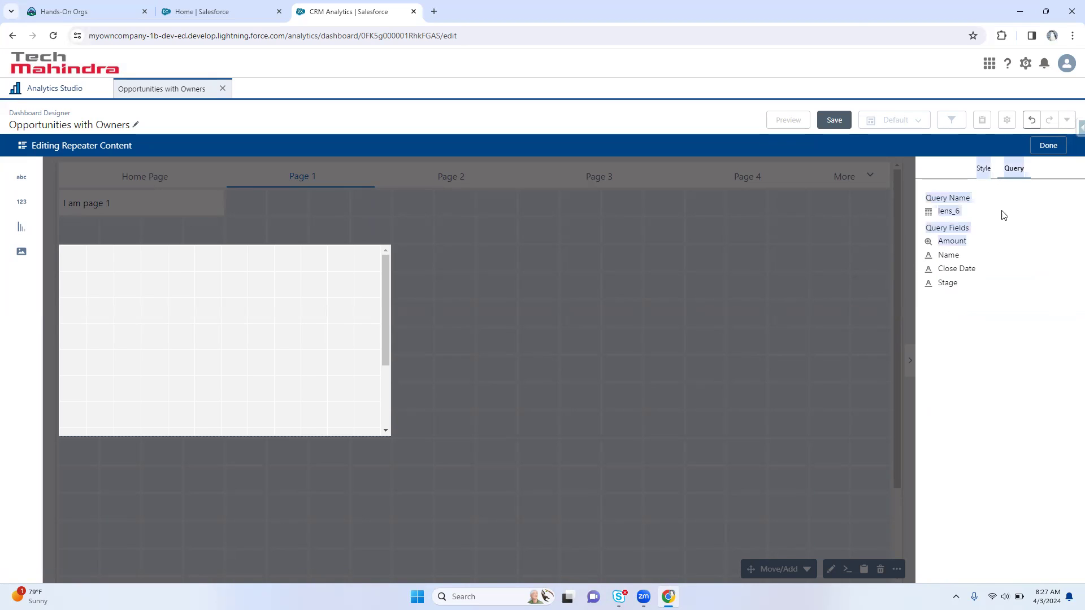
{"action": "left_click", "coordinate": [984, 171]}
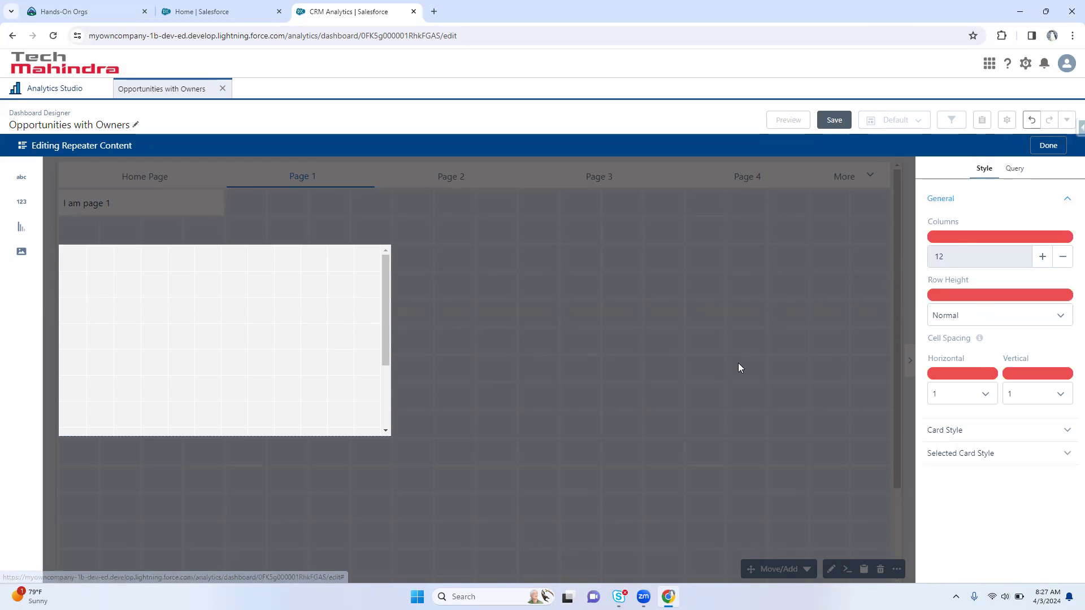
{"action": "left_click", "coordinate": [1048, 145]}
{"action": "left_click", "coordinate": [578, 283]}
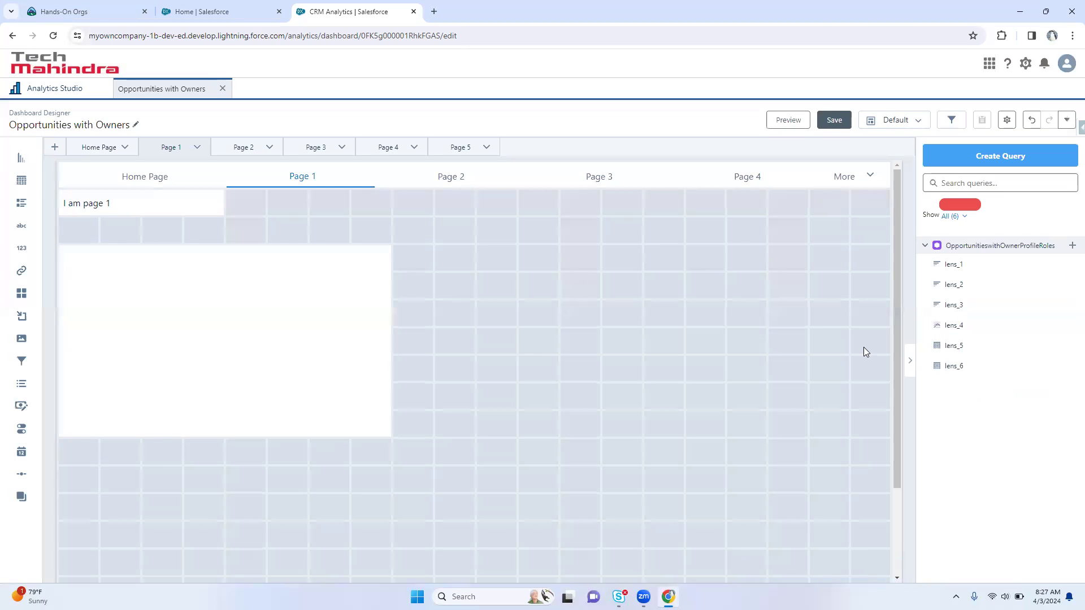
Try to apply the lens_6 query to the repeater widget, and check the widget's query properties
{"action": "left_click_drag", "start_coordinate": [962, 370], "coordinate": [278, 317]}
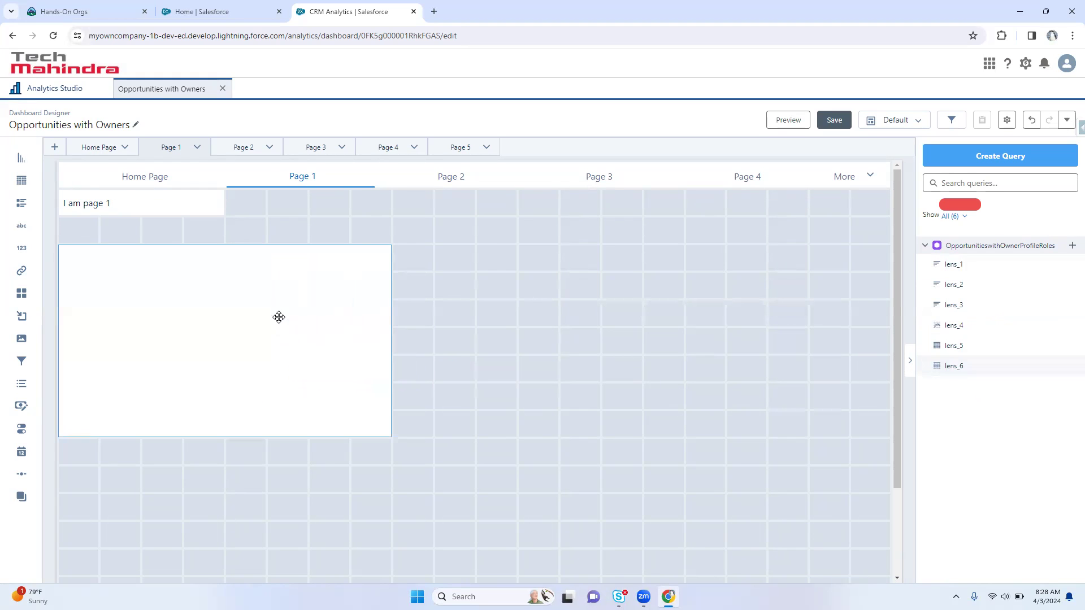
{"action": "left_click", "coordinate": [280, 317]}
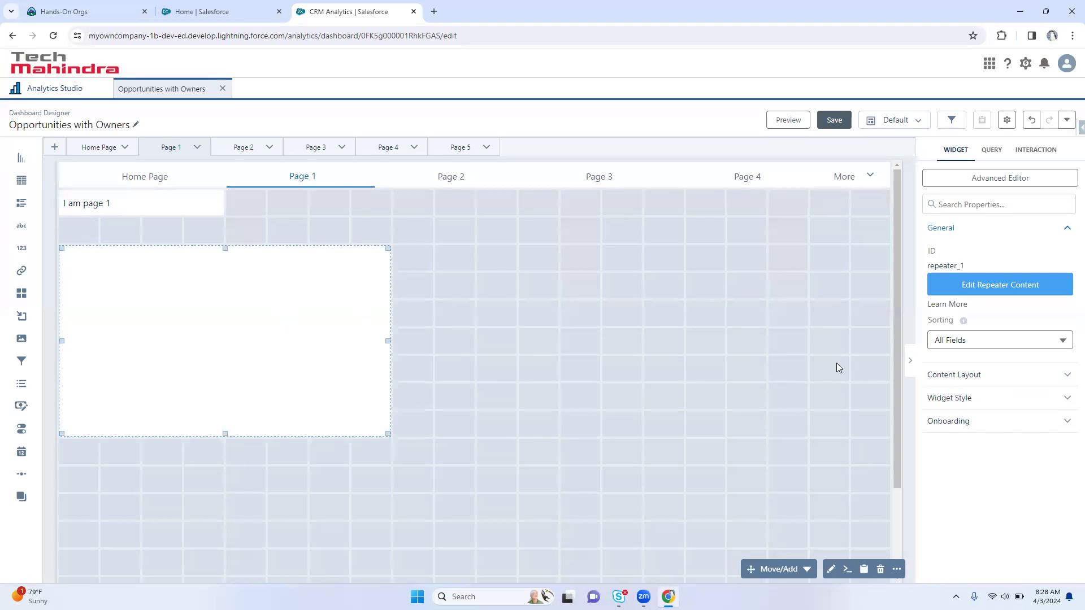
{"action": "left_click", "coordinate": [996, 151]}
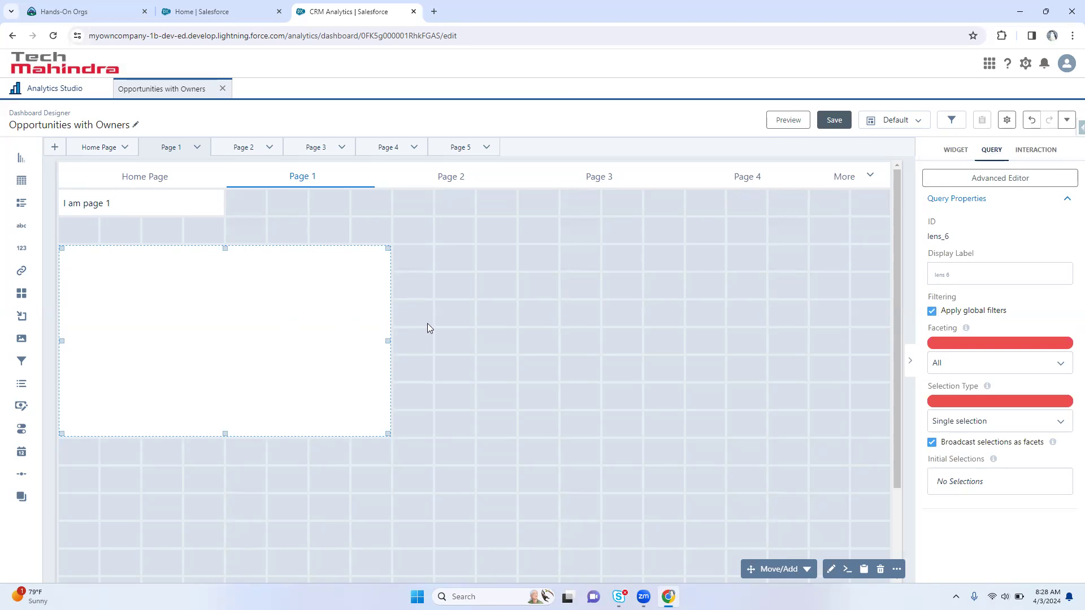
Reduce the repeater widget's height to about 5 grid rows and look at its sorting options
{"action": "left_click_drag", "start_coordinate": [388, 436], "coordinate": [387, 380]}
{"action": "left_click", "coordinate": [266, 303]}
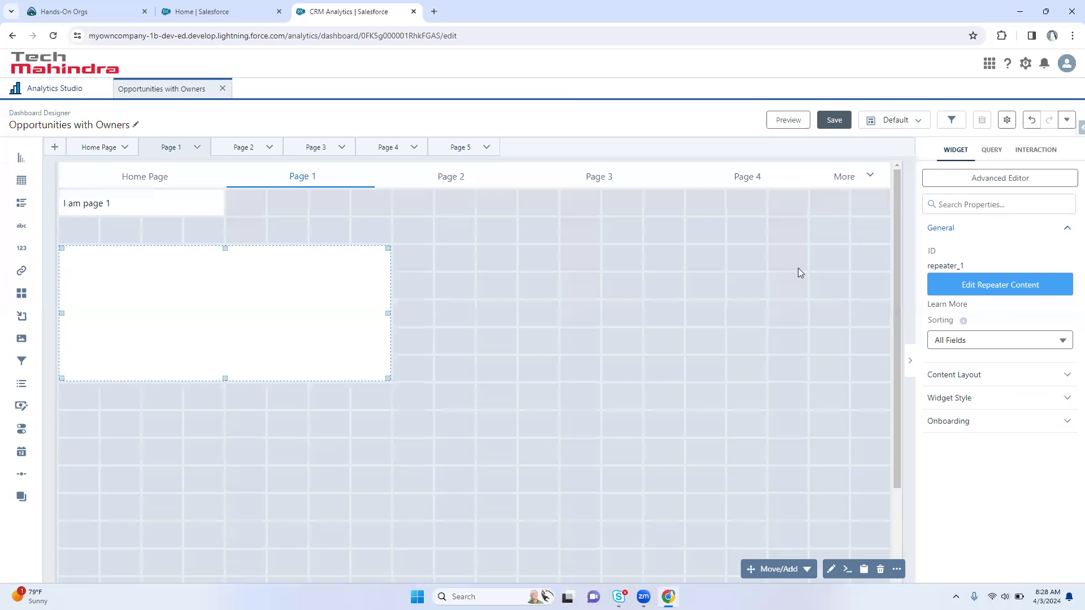
{"action": "left_click", "coordinate": [1015, 339]}
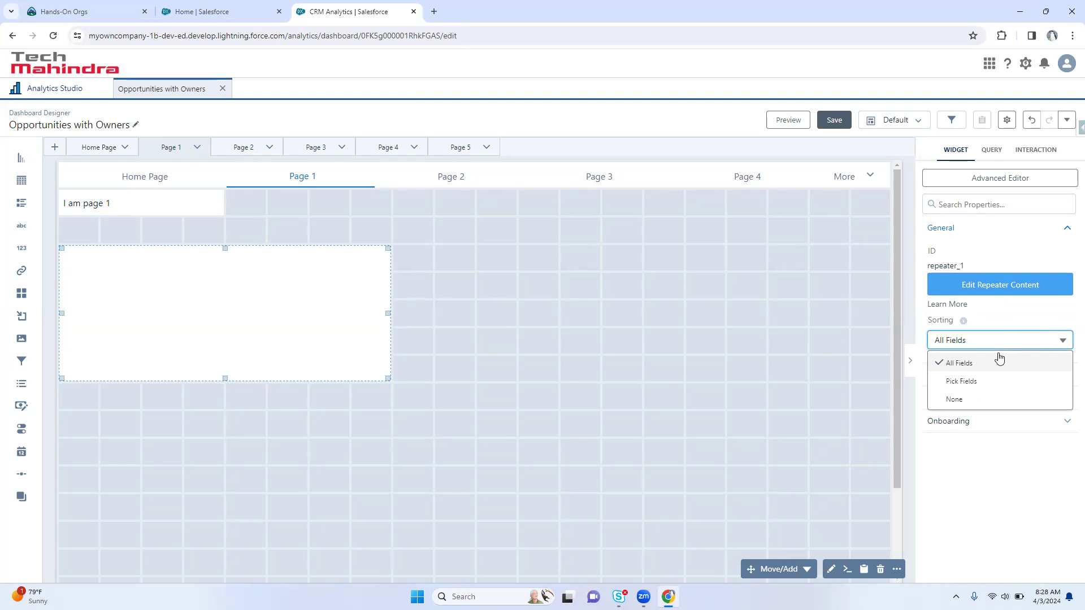
{"action": "left_click", "coordinate": [821, 305]}
{"action": "left_click", "coordinate": [224, 294]}
Try to place the Stage query field directly into the repeater content, and close the content editor
{"action": "left_click", "coordinate": [1009, 285]}
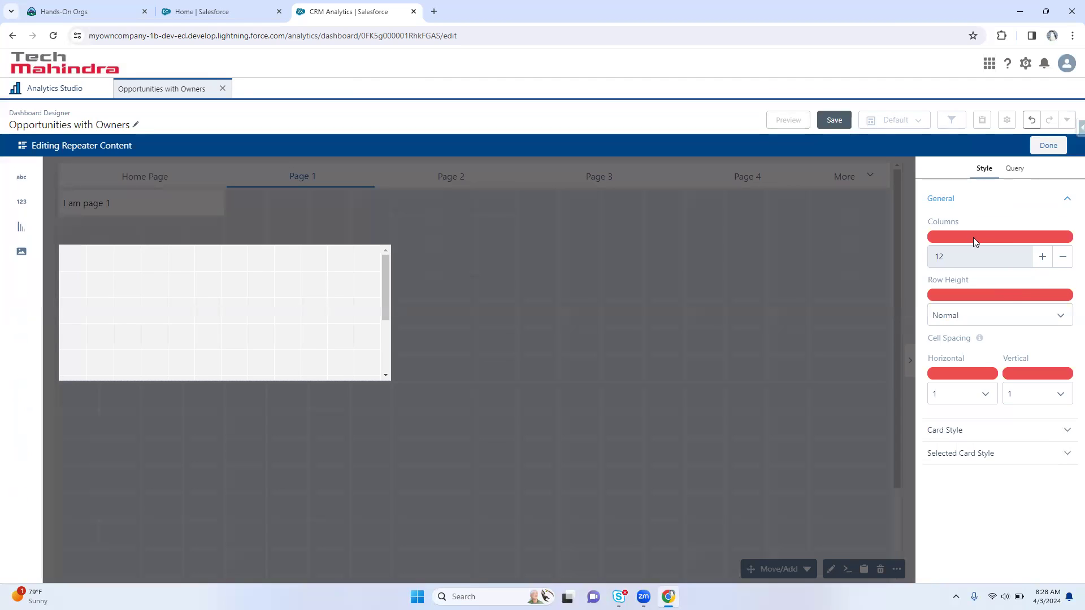
{"action": "left_click", "coordinate": [1014, 170]}
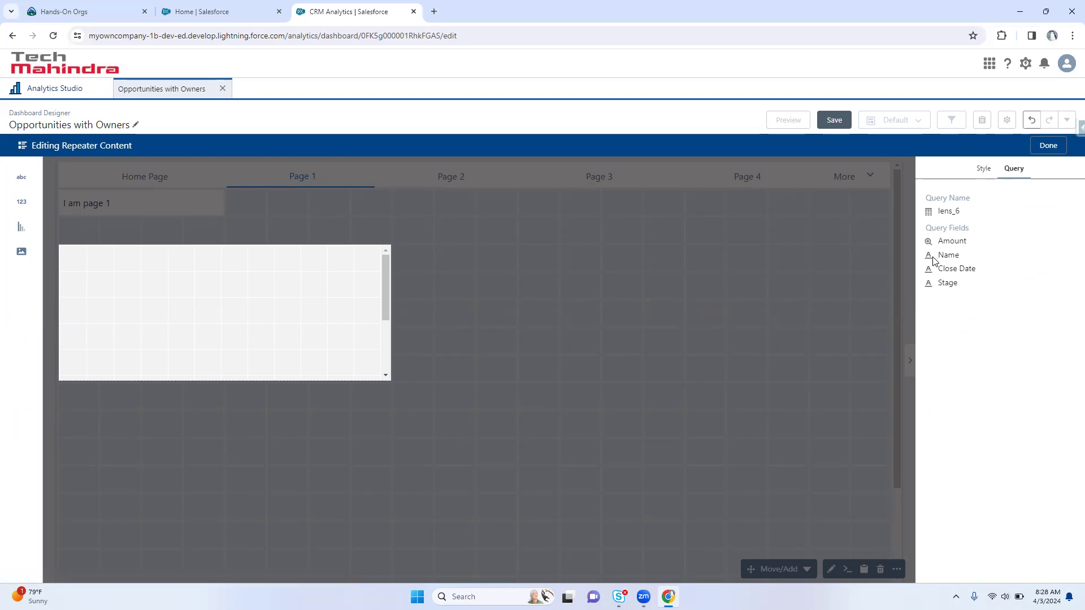
{"action": "left_click_drag", "start_coordinate": [940, 287], "coordinate": [794, 292]}
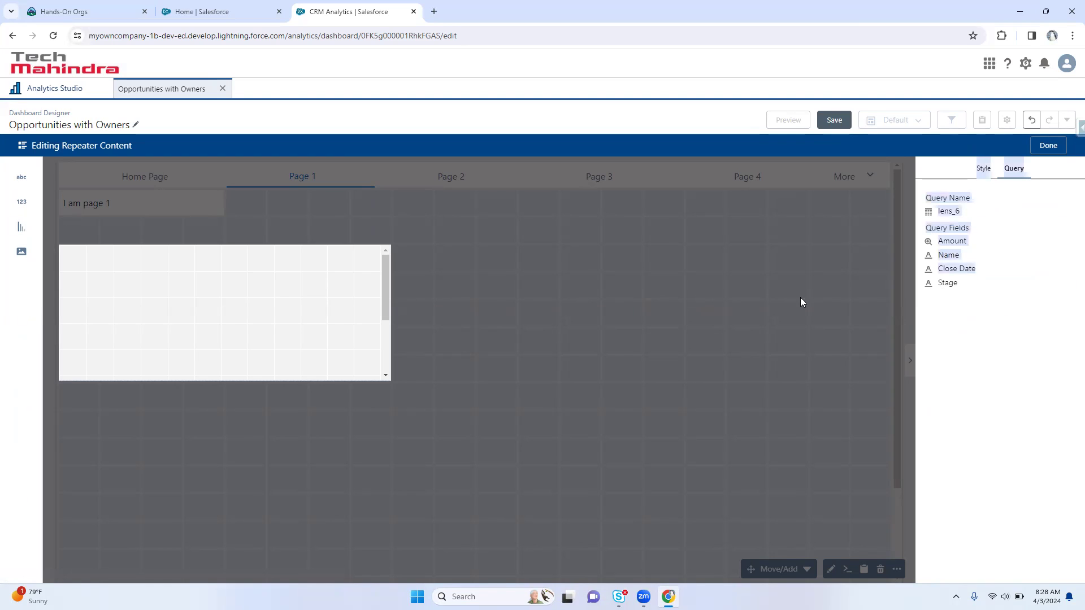
{"action": "left_click", "coordinate": [803, 302]}
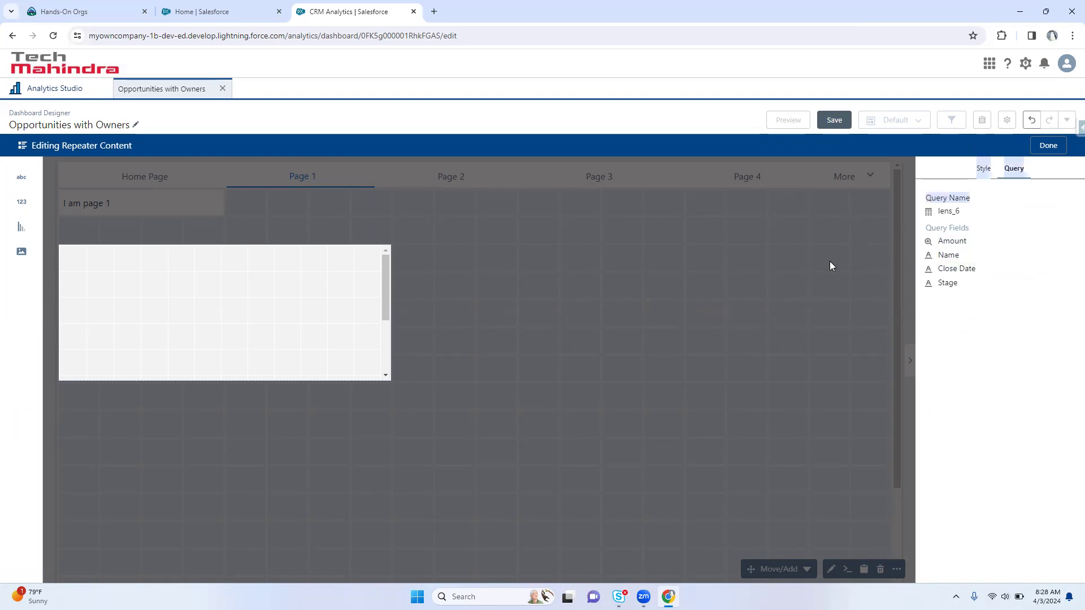
{"action": "left_click", "coordinate": [1049, 145]}
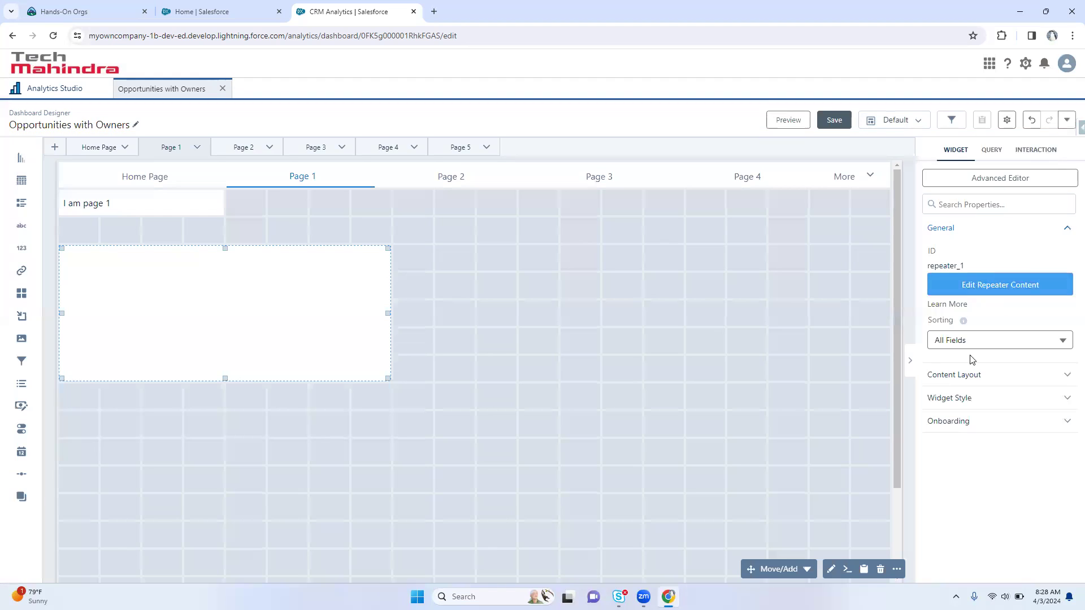
Reopen the repeater content for editing and try again to place a field from its query fields
{"action": "left_click", "coordinate": [993, 283]}
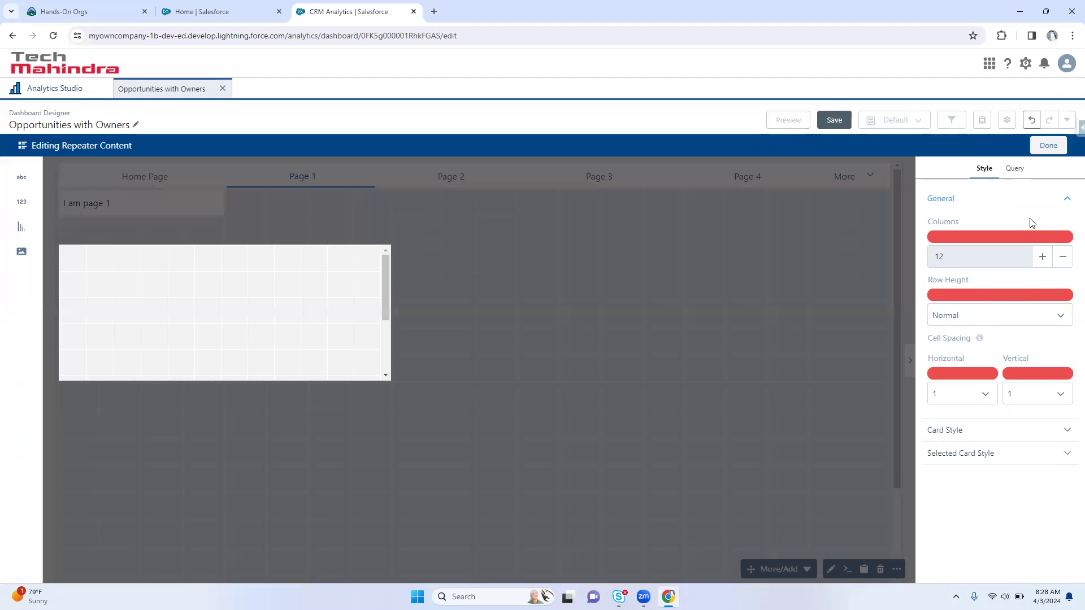
{"action": "left_click", "coordinate": [1015, 168]}
{"action": "left_click_drag", "start_coordinate": [946, 282], "coordinate": [857, 253]}
{"action": "left_click", "coordinate": [949, 239]}
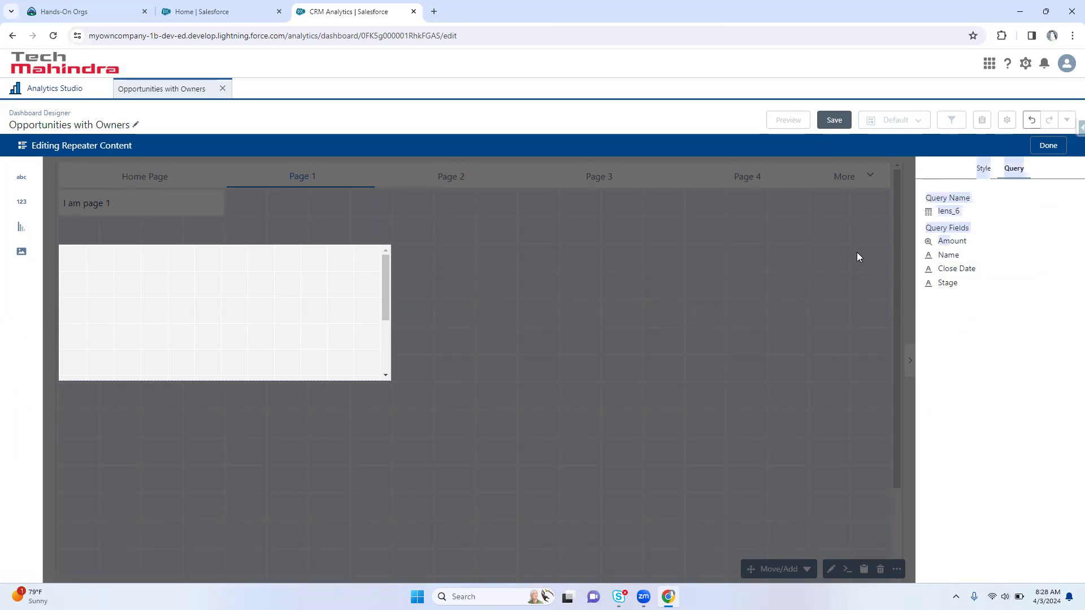
{"action": "left_click", "coordinate": [982, 217]}
Add a text widget, about 3 grid columns wide, in the repeater content's upper-left corner, and recheck the available query fields
{"action": "left_click_drag", "start_coordinate": [20, 179], "coordinate": [110, 261]}
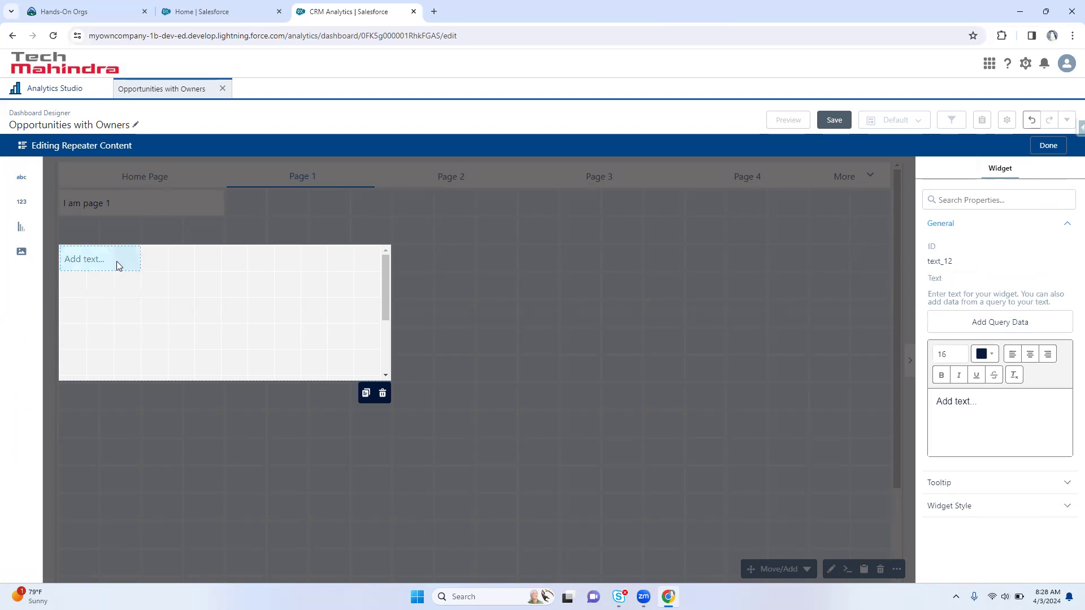
{"action": "left_click", "coordinate": [136, 265]}
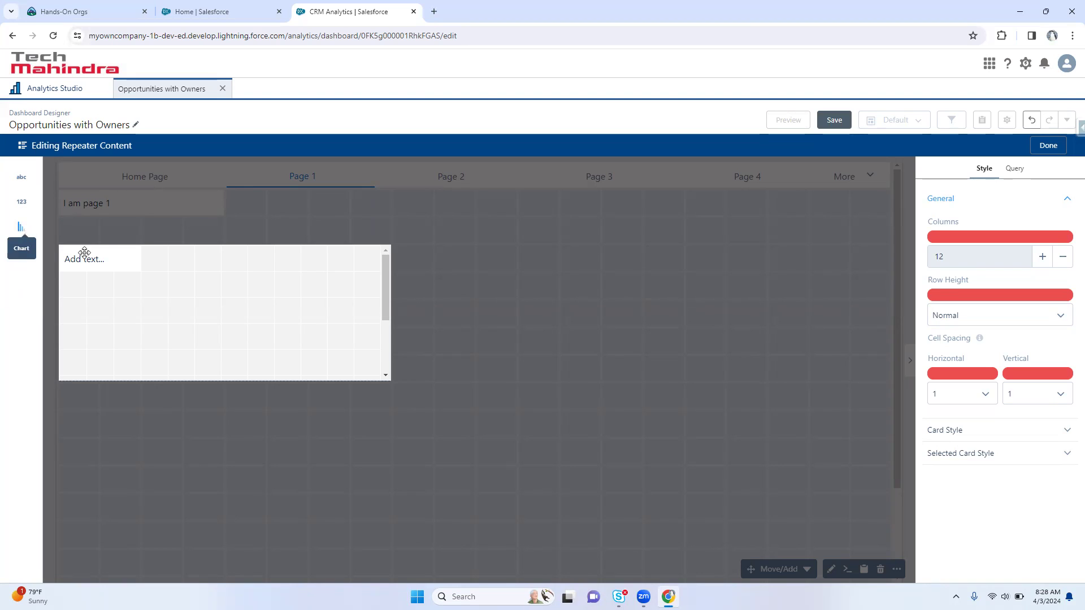
{"action": "left_click", "coordinate": [105, 254]}
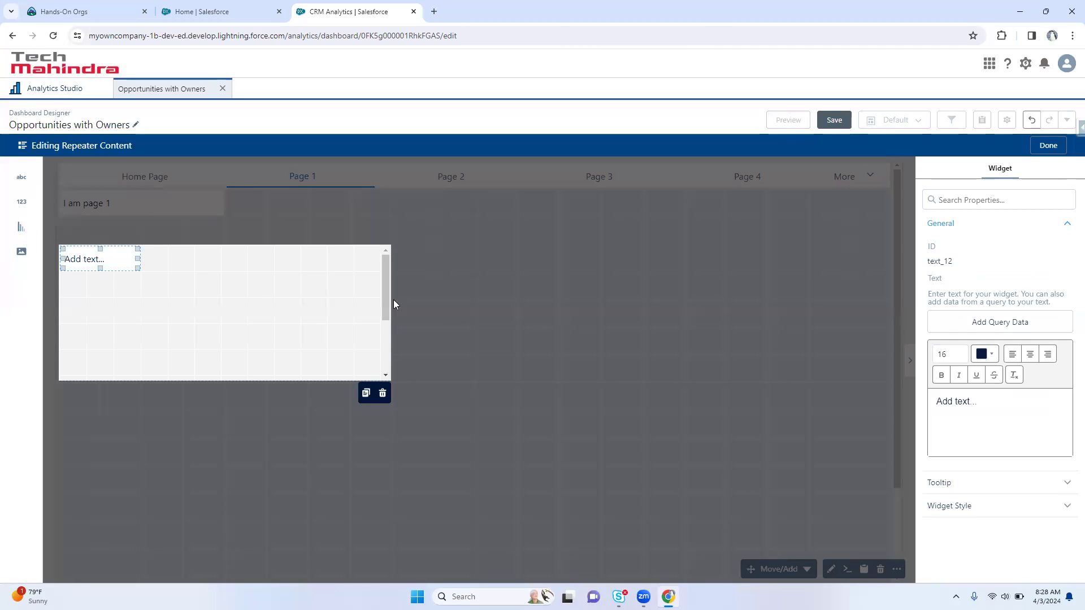
{"action": "left_click", "coordinate": [259, 291]}
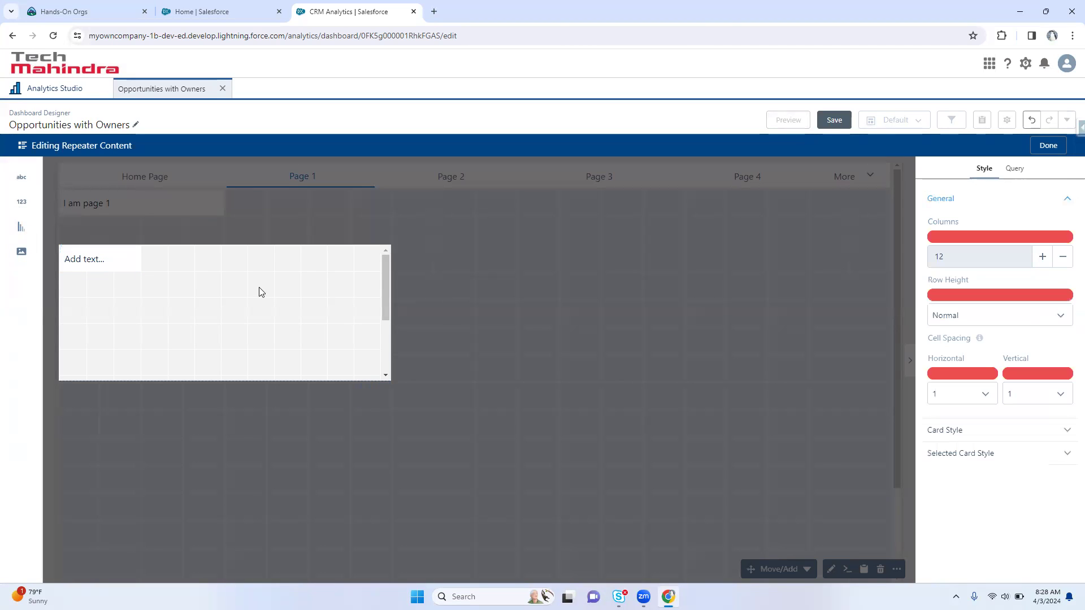
{"action": "left_click", "coordinate": [1014, 170]}
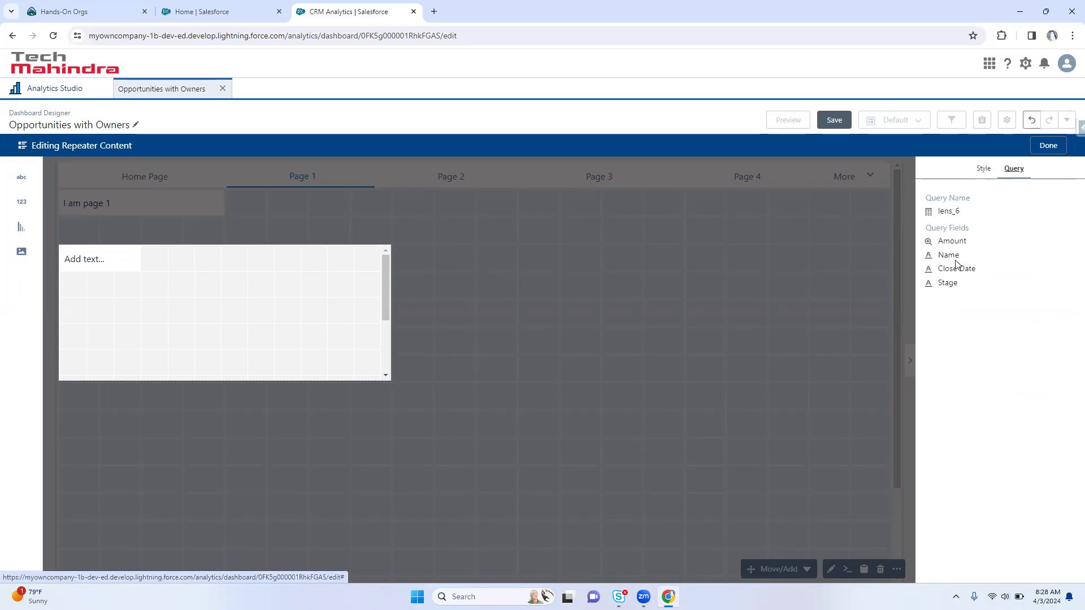
Replace the text widget's placeholder in the repeater content with the Name query field and widen it to about 4 grid columns
{"action": "left_click", "coordinate": [93, 255]}
{"action": "key", "text": "ctrl+a"}
{"action": "key", "text": "BackSpace"}
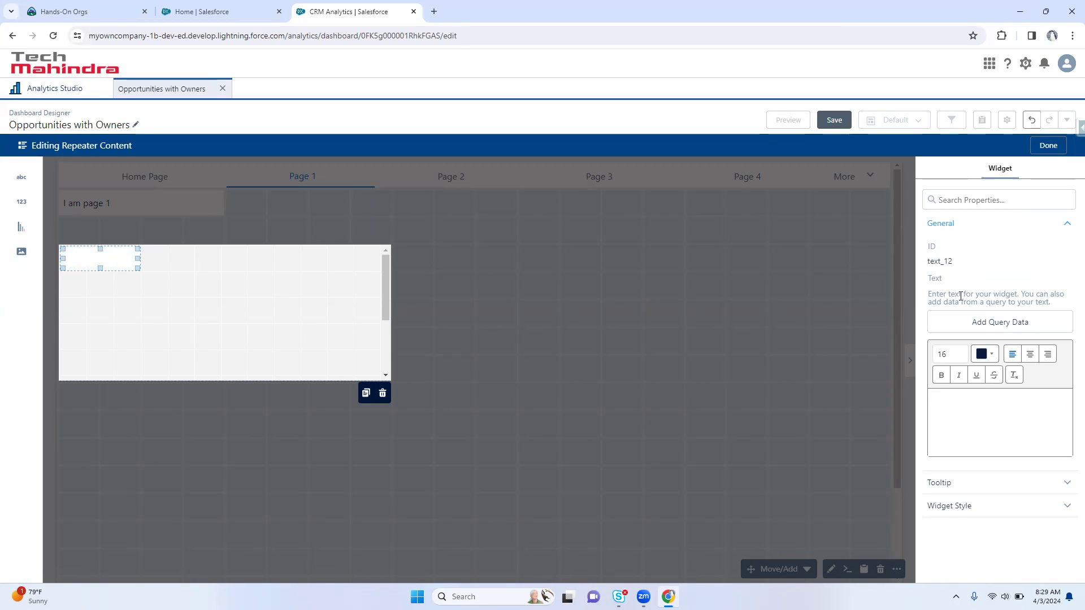
{"action": "left_click", "coordinate": [990, 324]}
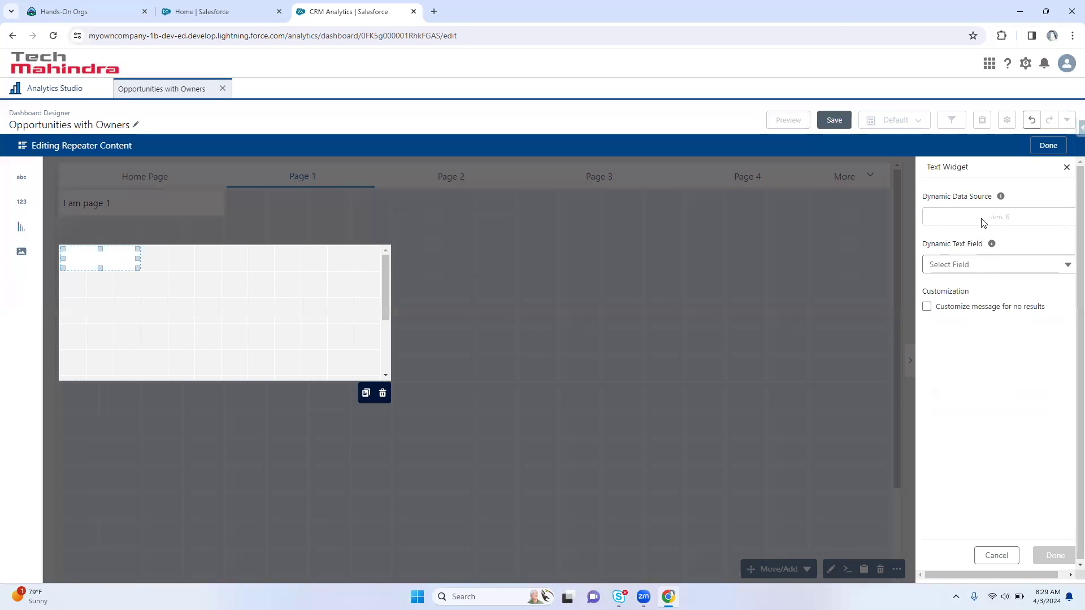
{"action": "left_click", "coordinate": [981, 266]}
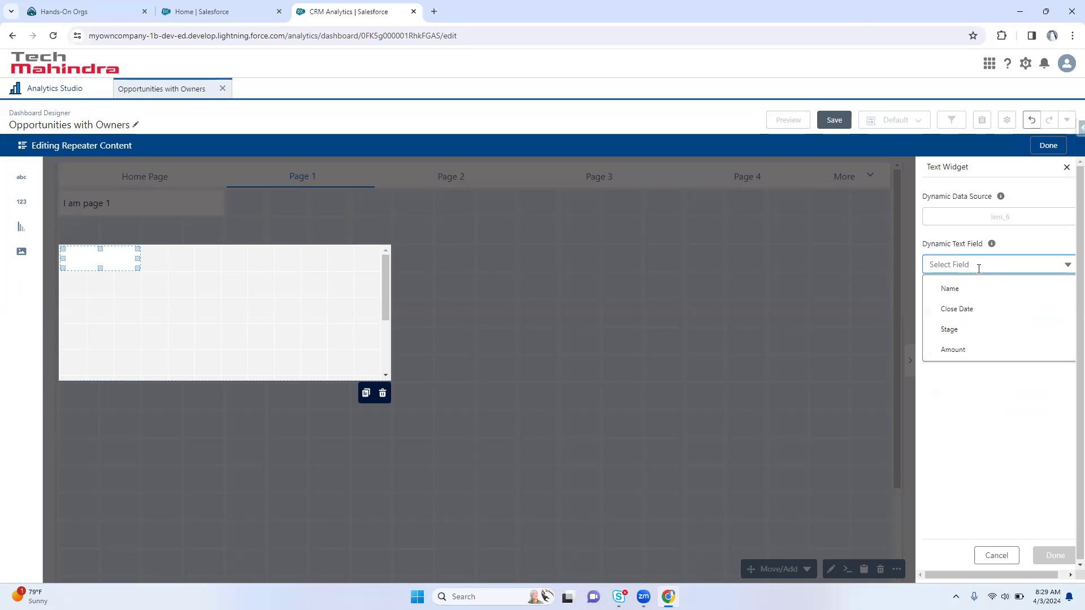
{"action": "left_click", "coordinate": [983, 290]}
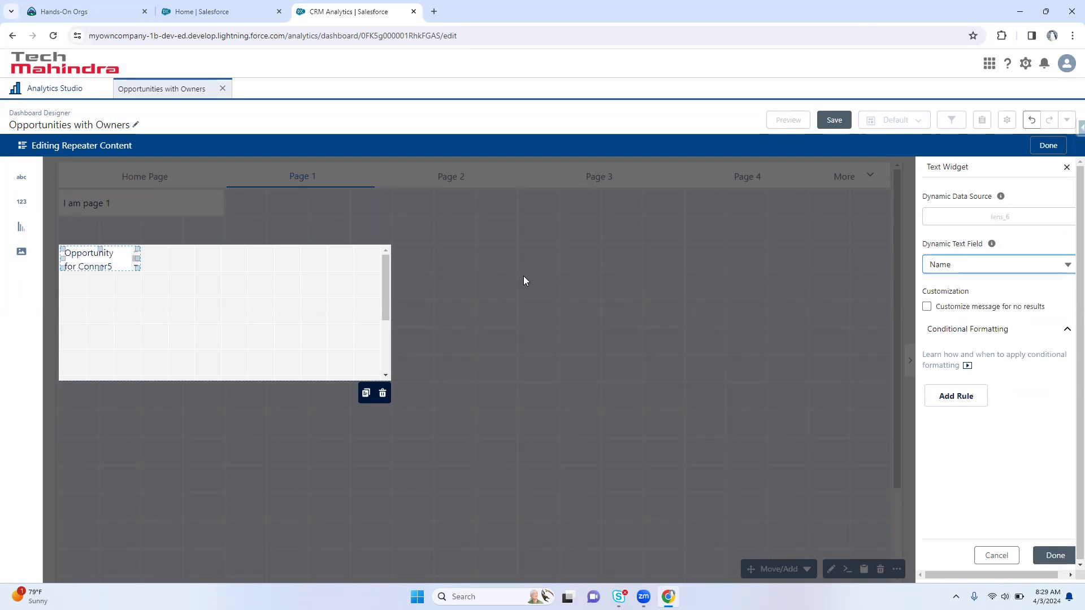
{"action": "left_click", "coordinate": [145, 257]}
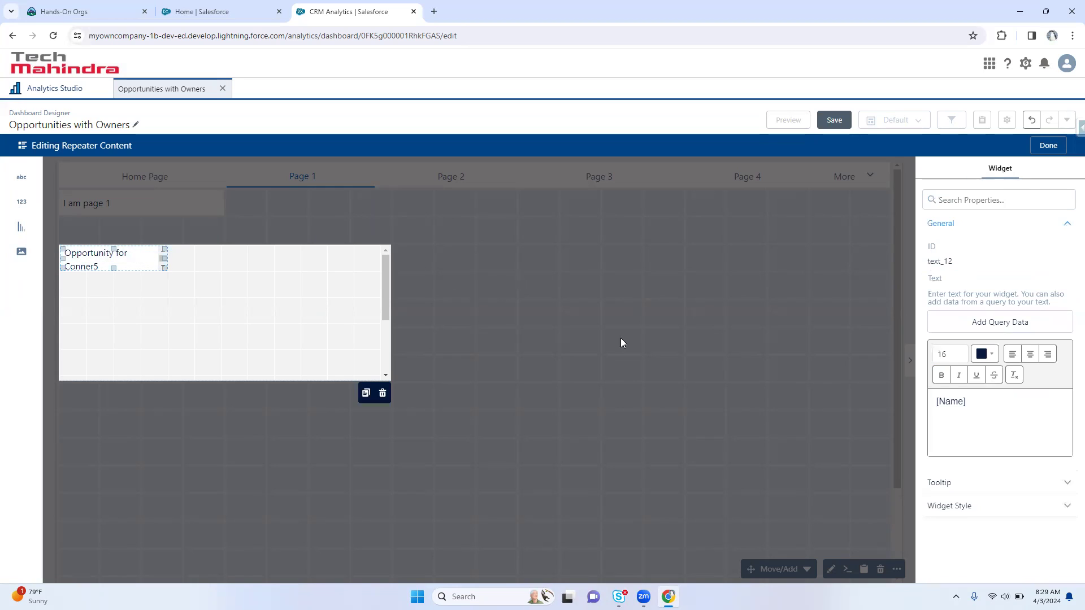
{"action": "left_click", "coordinate": [145, 326]}
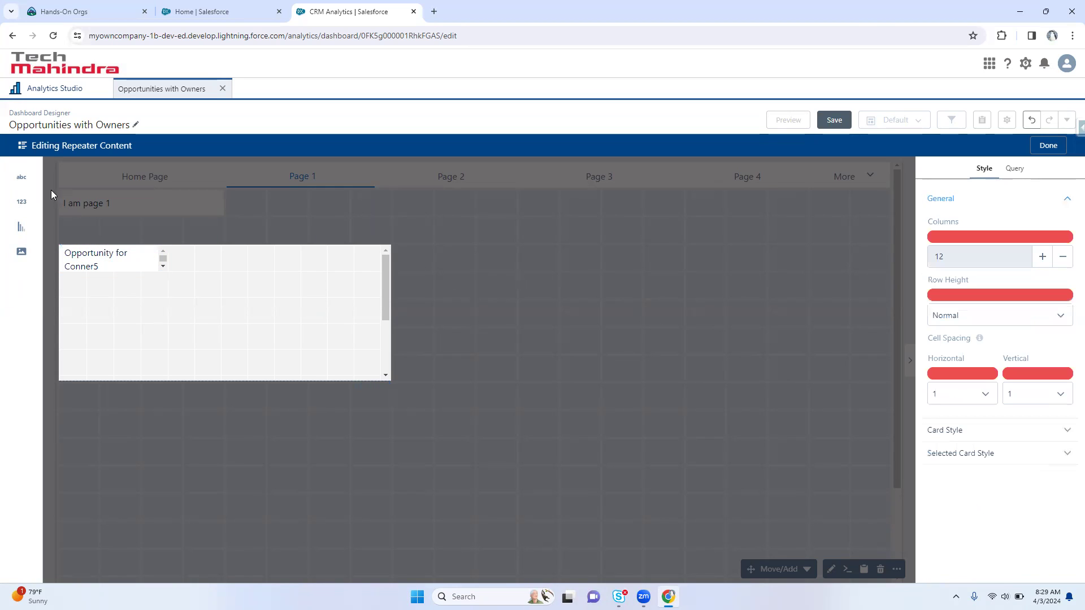
Add a number widget for Amount below the name and a text widget bound to Stage beneath it, each about 4 grid columns wide
{"action": "left_click_drag", "start_coordinate": [24, 205], "coordinate": [165, 286]}
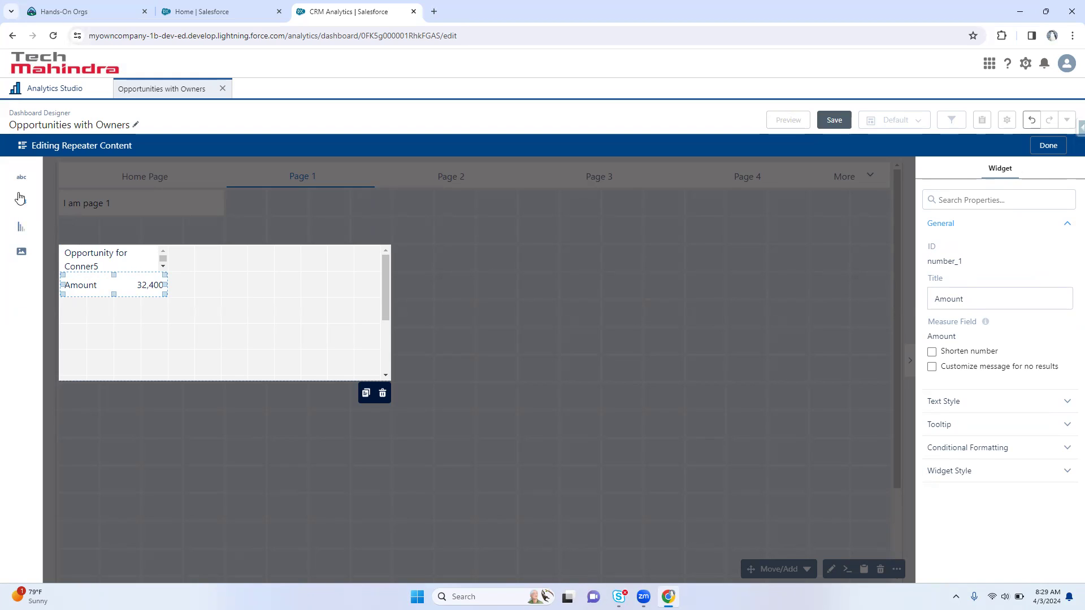
{"action": "left_click_drag", "start_coordinate": [22, 178], "coordinate": [95, 305]}
{"action": "left_click_drag", "start_coordinate": [30, 191], "coordinate": [158, 317]}
{"action": "left_click_drag", "start_coordinate": [997, 395], "coordinate": [767, 403]}
{"action": "key", "text": "BackSpace"}
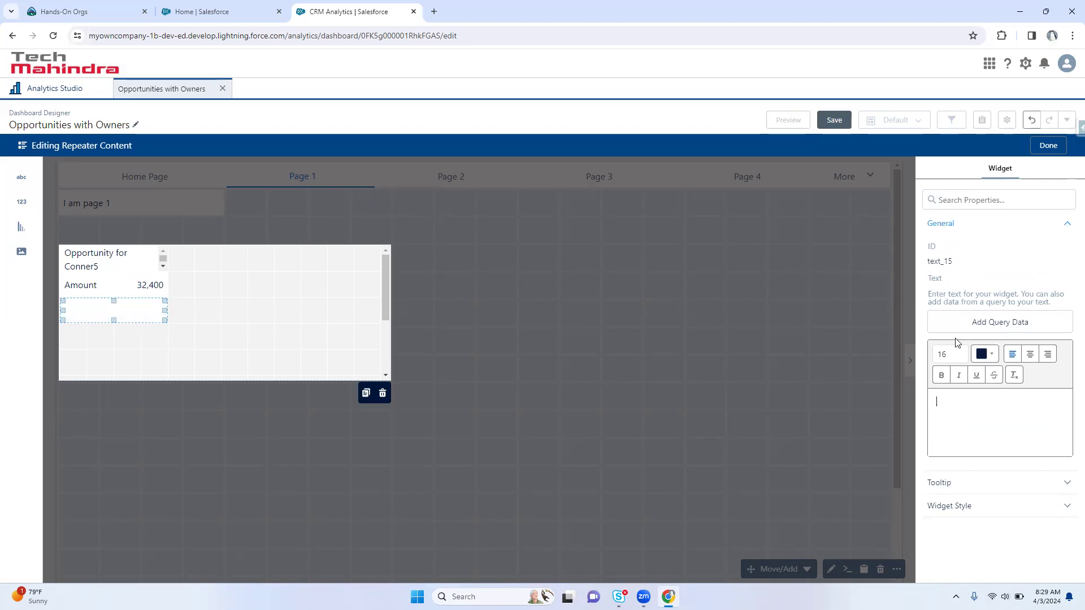
{"action": "left_click", "coordinate": [966, 327]}
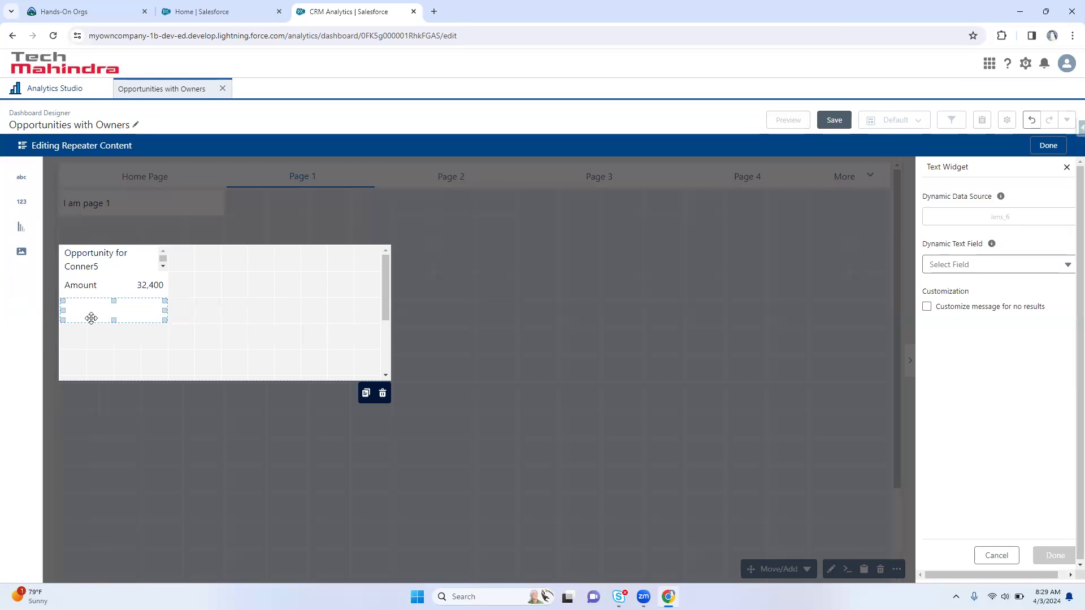
{"action": "left_click", "coordinate": [973, 266]}
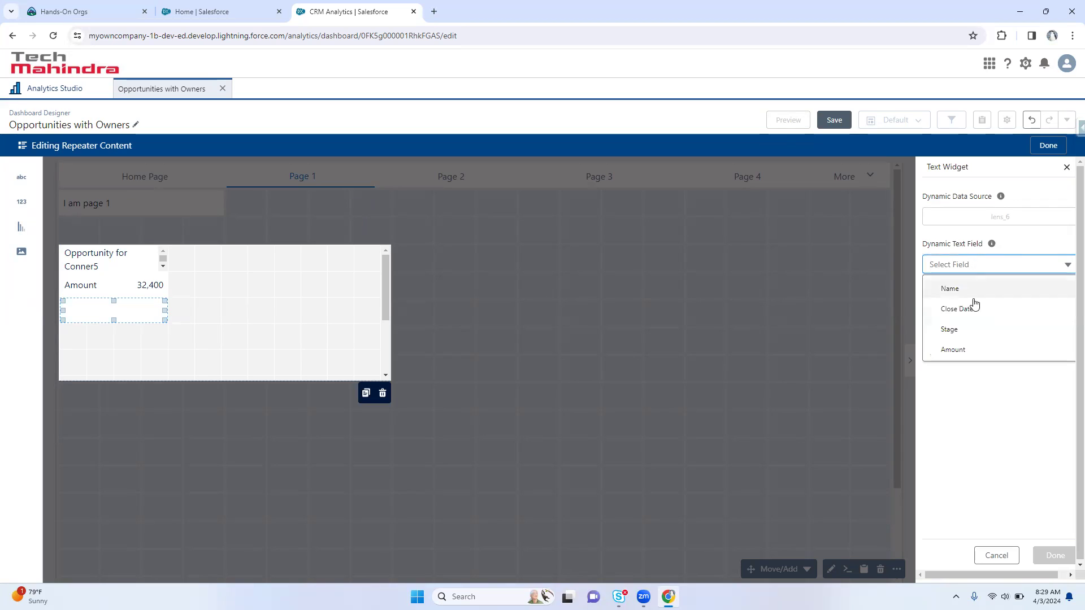
{"action": "left_click", "coordinate": [972, 333]}
{"action": "left_click", "coordinate": [253, 312]}
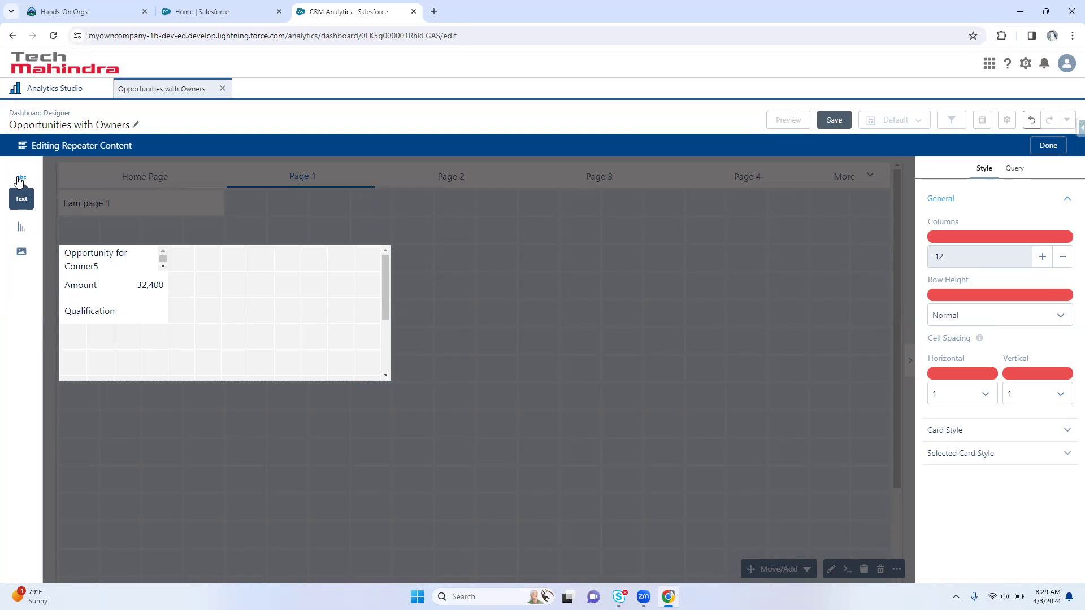
Add a text widget about 4 grid columns wide below the stage and replace its placeholder with the Close Date query field
{"action": "left_click_drag", "start_coordinate": [18, 180], "coordinate": [166, 337]}
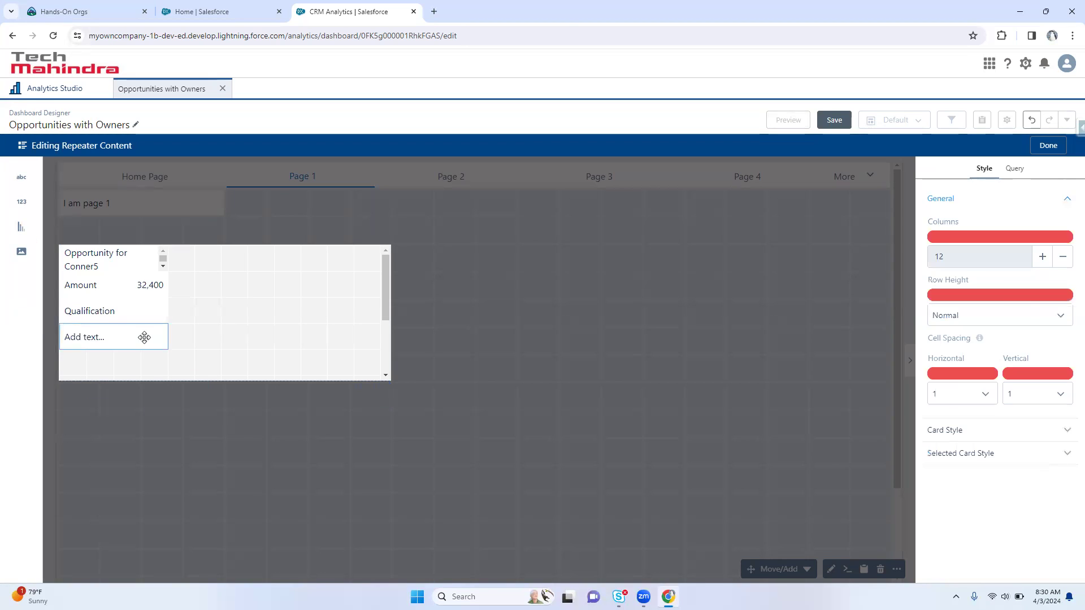
{"action": "triple_click", "coordinate": [1006, 407]}
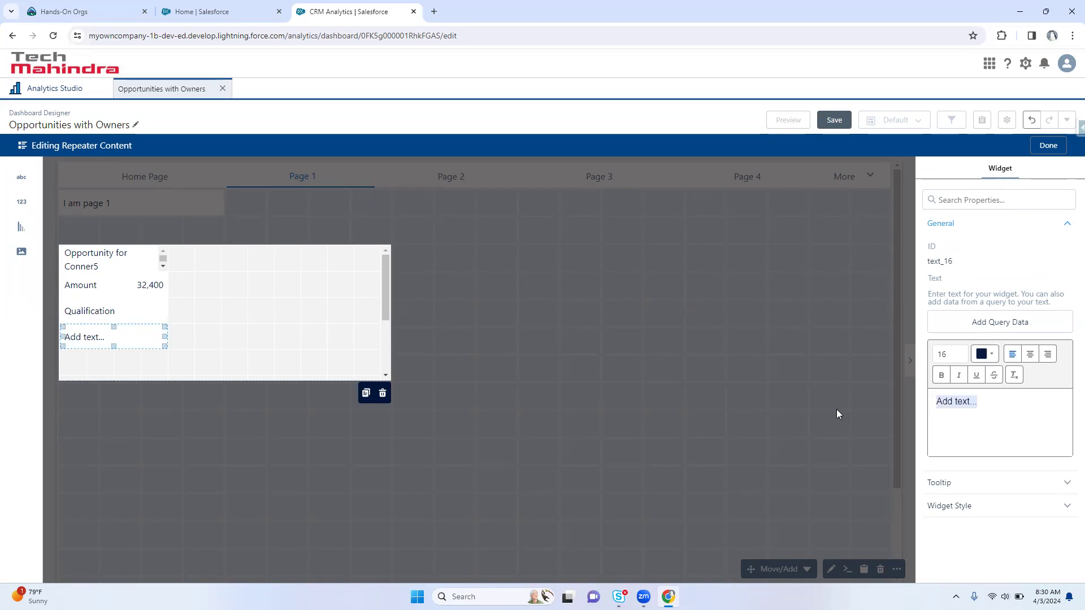
{"action": "key", "text": "BackSpace"}
{"action": "left_click", "coordinate": [993, 326]}
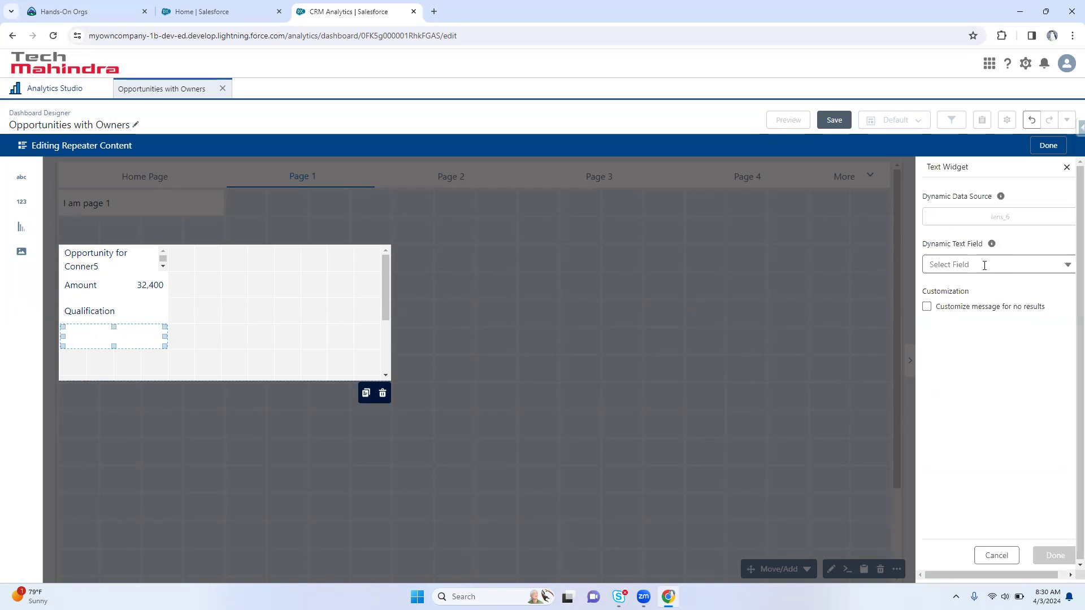
{"action": "left_click", "coordinate": [984, 266]}
{"action": "left_click", "coordinate": [986, 310]}
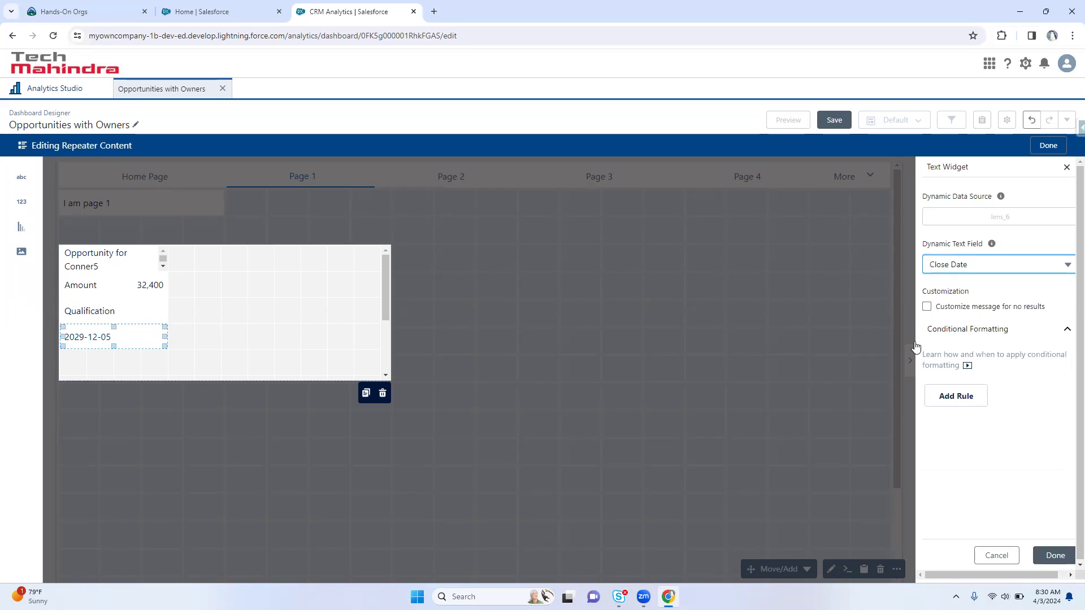
{"action": "left_click", "coordinate": [245, 308]}
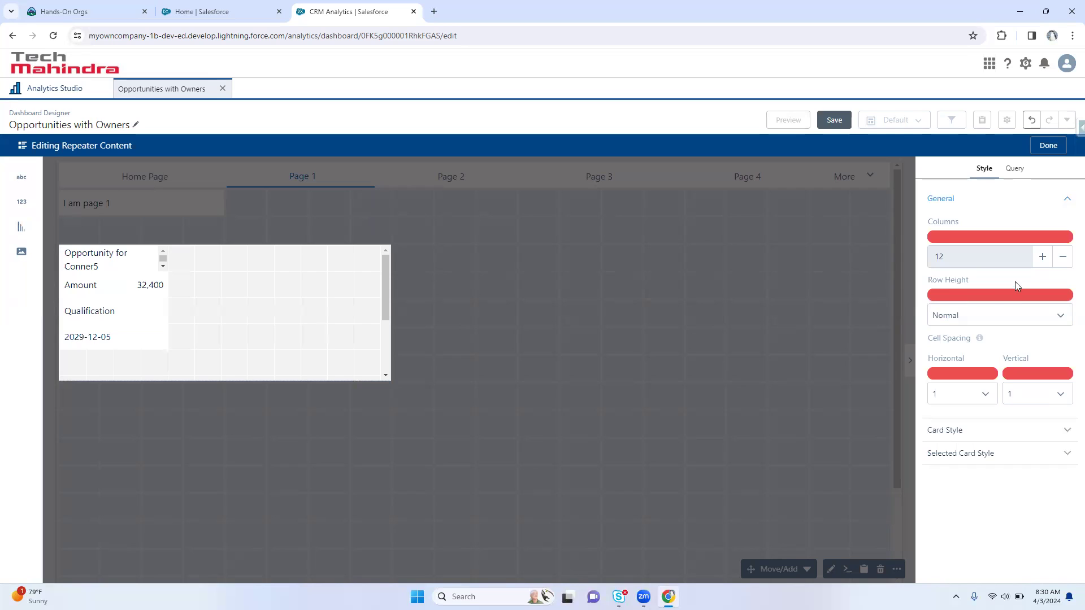
Set the repeater content's columns to 15 and finish editing the content
{"action": "double_click", "coordinate": [1043, 257]}
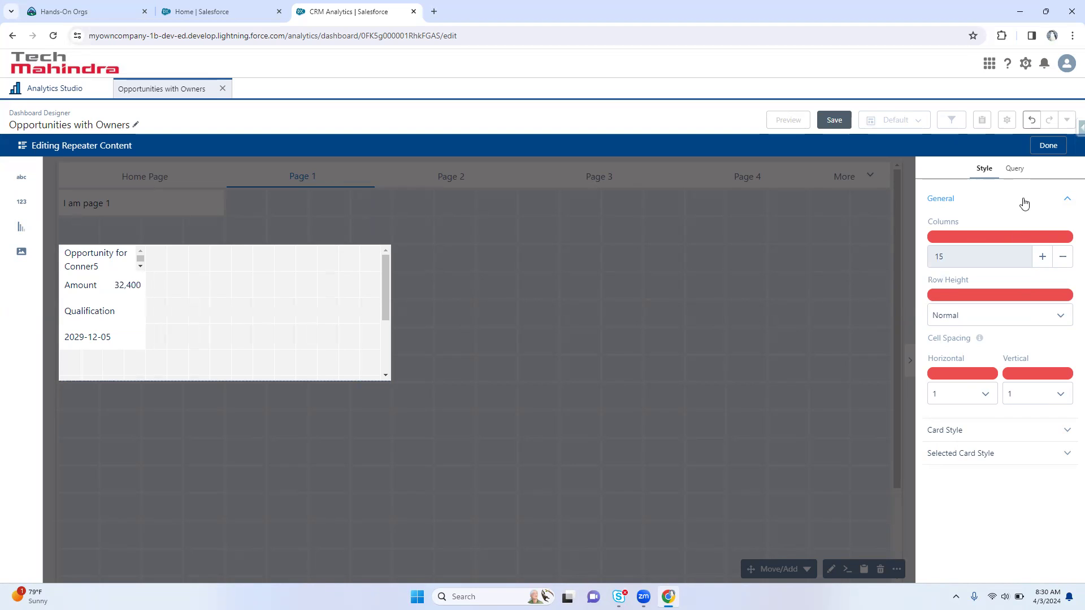
{"action": "left_click", "coordinate": [1049, 146]}
{"action": "left_click", "coordinate": [477, 327]}
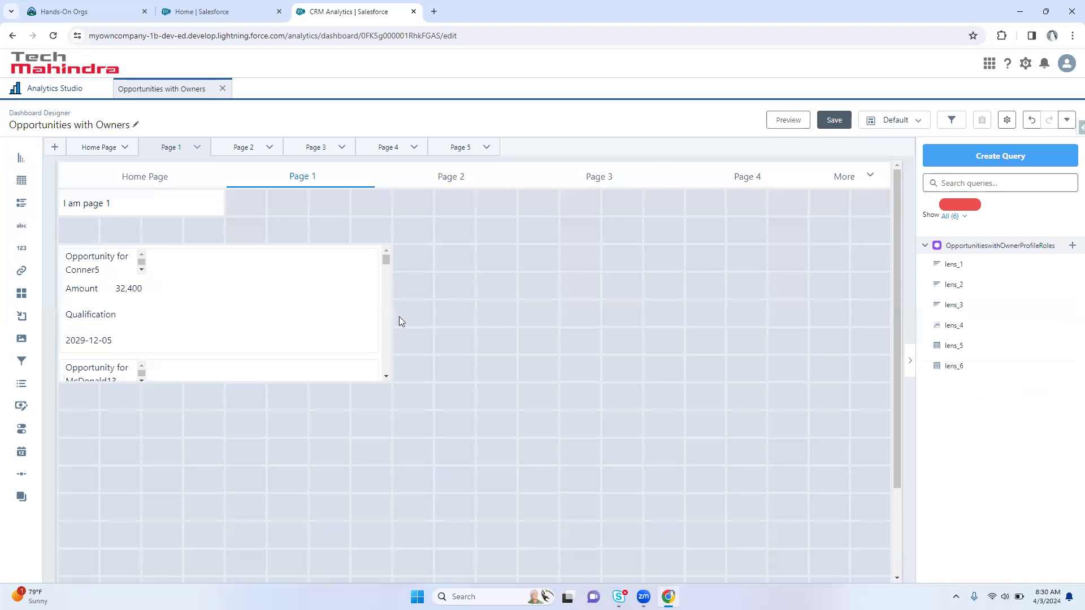
Widen the repeater widget to the full width of Page 1 and extend its height well down the page
{"action": "left_click", "coordinate": [387, 252]}
{"action": "left_click_drag", "start_coordinate": [389, 249], "coordinate": [836, 256]}
{"action": "left_click", "coordinate": [439, 335]}
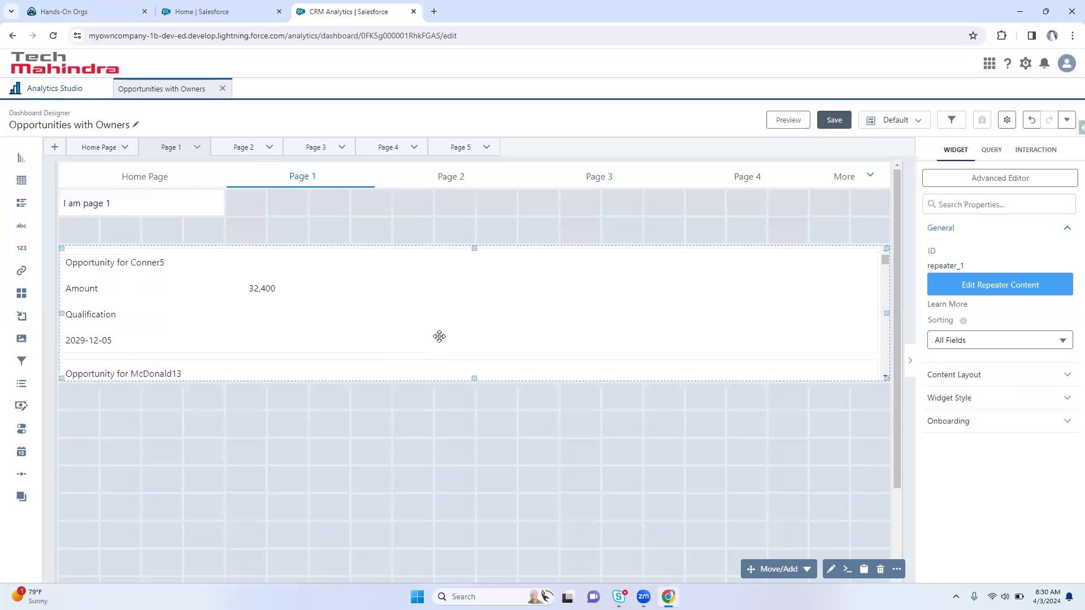
{"action": "left_click_drag", "start_coordinate": [477, 384], "coordinate": [482, 570]}
{"action": "scroll", "coordinate": [468, 465], "scroll_direction": "down", "scroll_amount": 2}
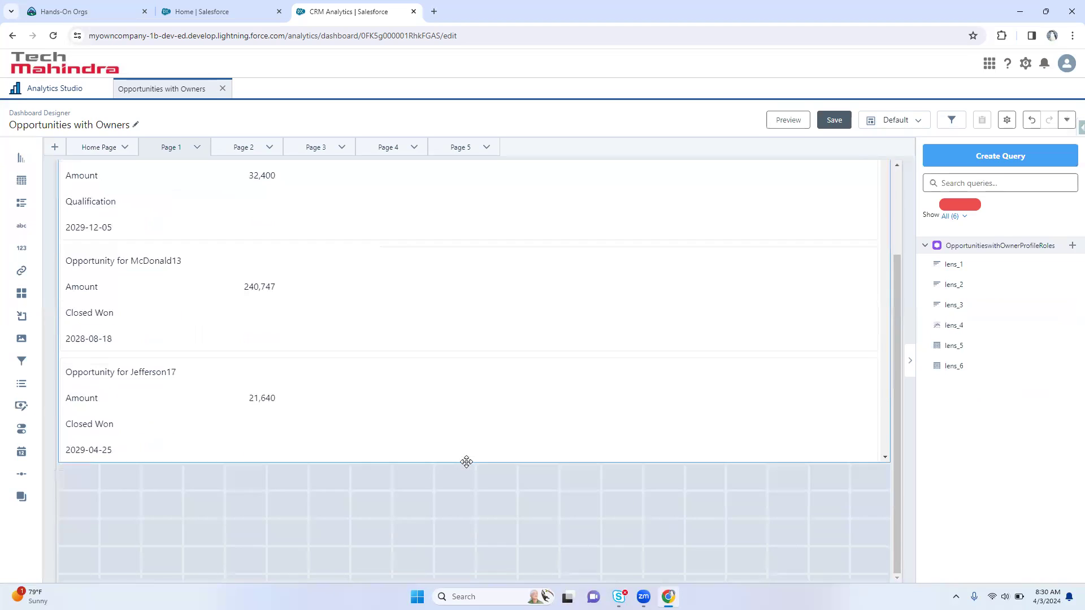
{"action": "left_click_drag", "start_coordinate": [474, 460], "coordinate": [494, 574]}
{"action": "scroll", "coordinate": [435, 454], "scroll_direction": "up", "scroll_amount": 2}
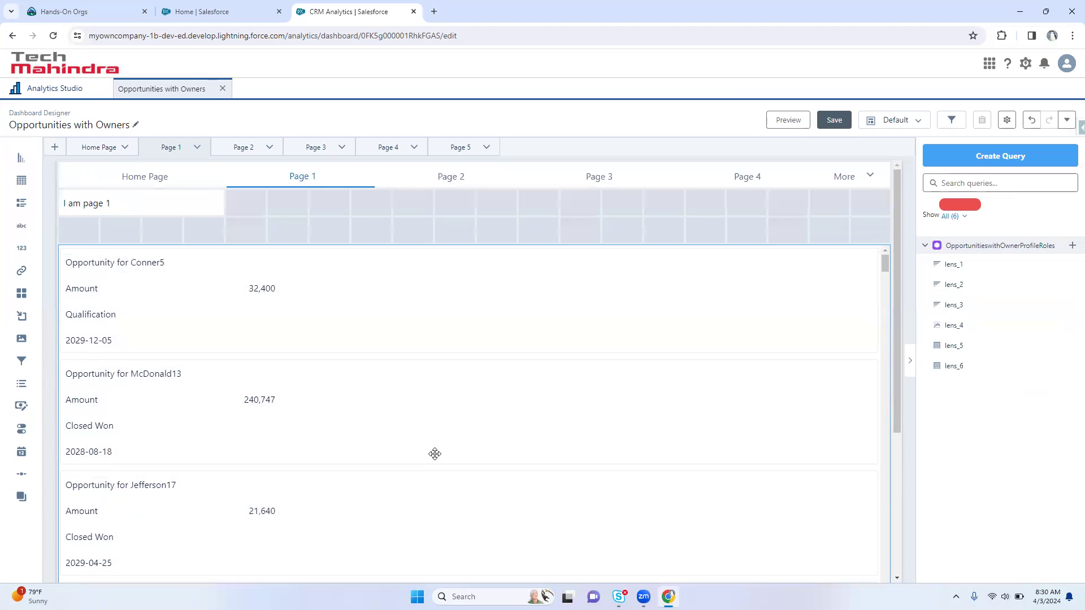
Give the repeater widget a border on all sides with border width 4 and border radius 4
{"action": "left_click", "coordinate": [209, 291]}
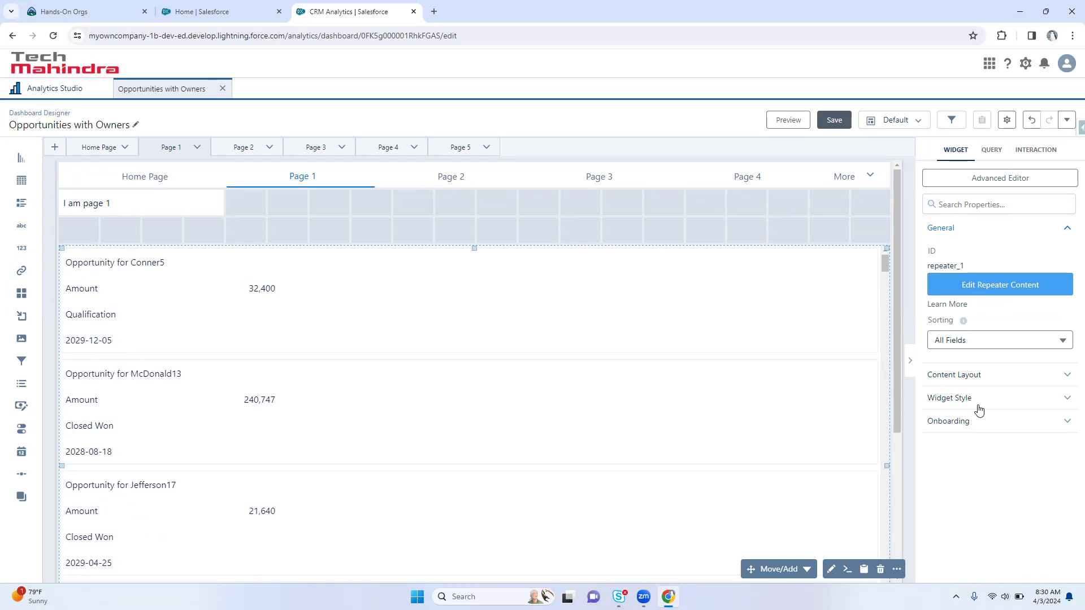
{"action": "left_click", "coordinate": [981, 378]}
{"action": "scroll", "coordinate": [986, 407], "scroll_direction": "down", "scroll_amount": 1}
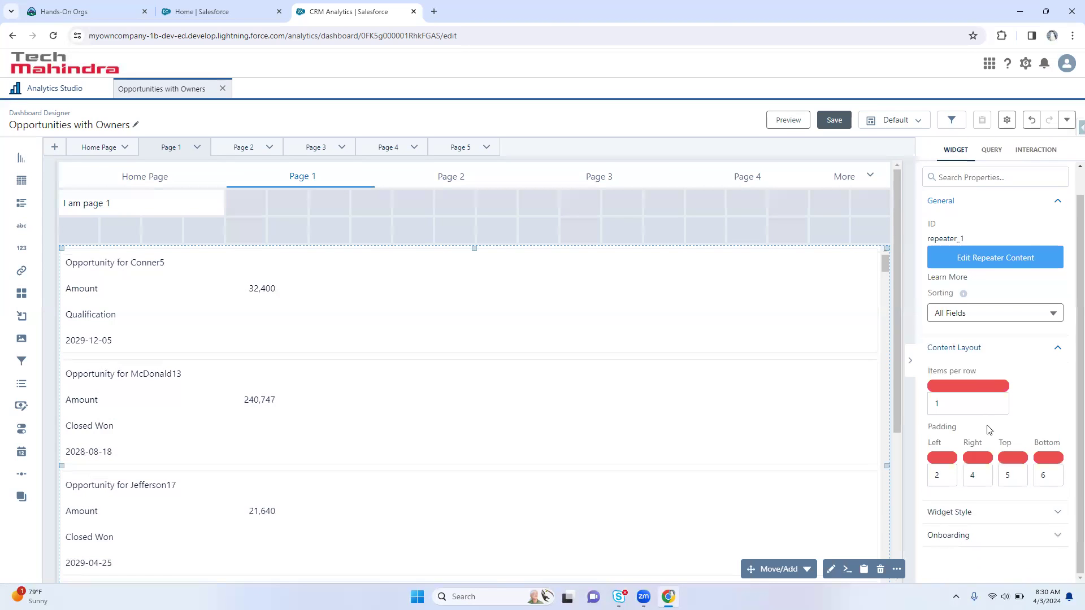
{"action": "left_click", "coordinate": [995, 512]}
{"action": "scroll", "coordinate": [983, 480], "scroll_direction": "down", "scroll_amount": 5}
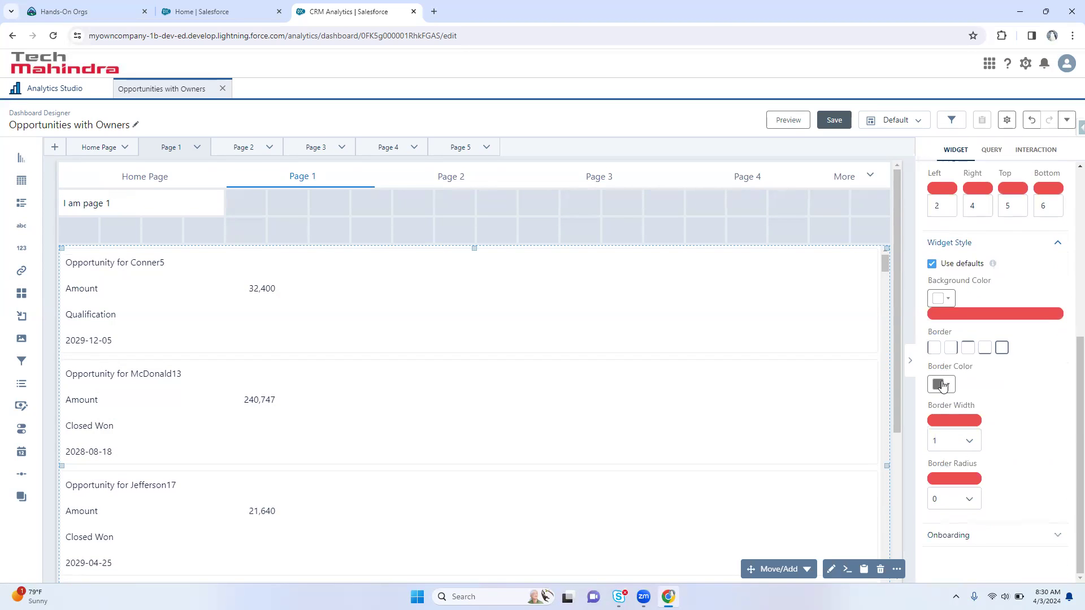
{"action": "left_click", "coordinate": [941, 385]}
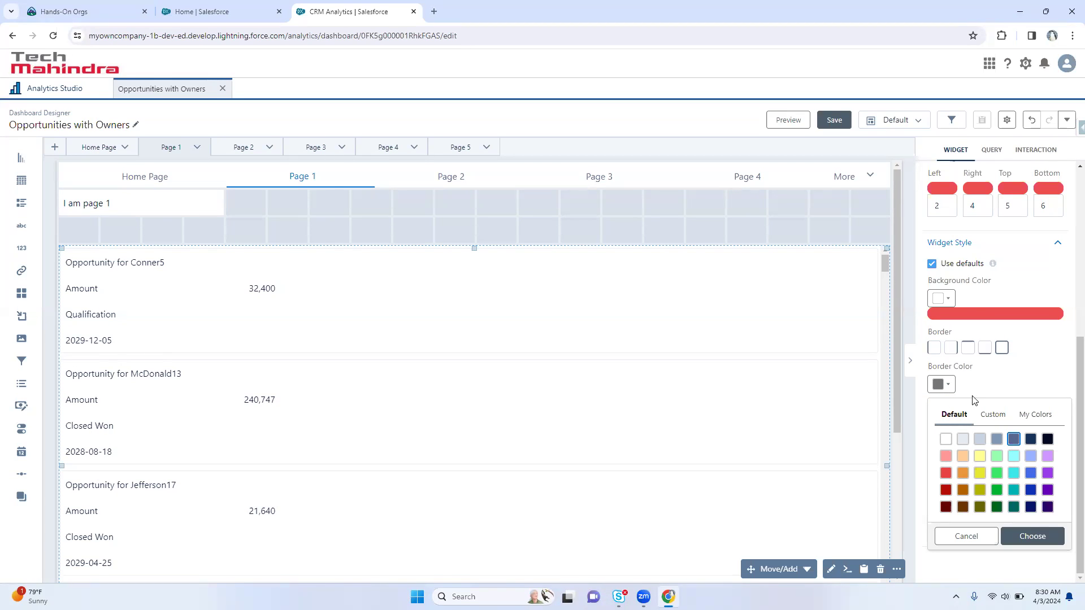
{"action": "left_click", "coordinate": [987, 382]}
{"action": "left_click", "coordinate": [965, 442]}
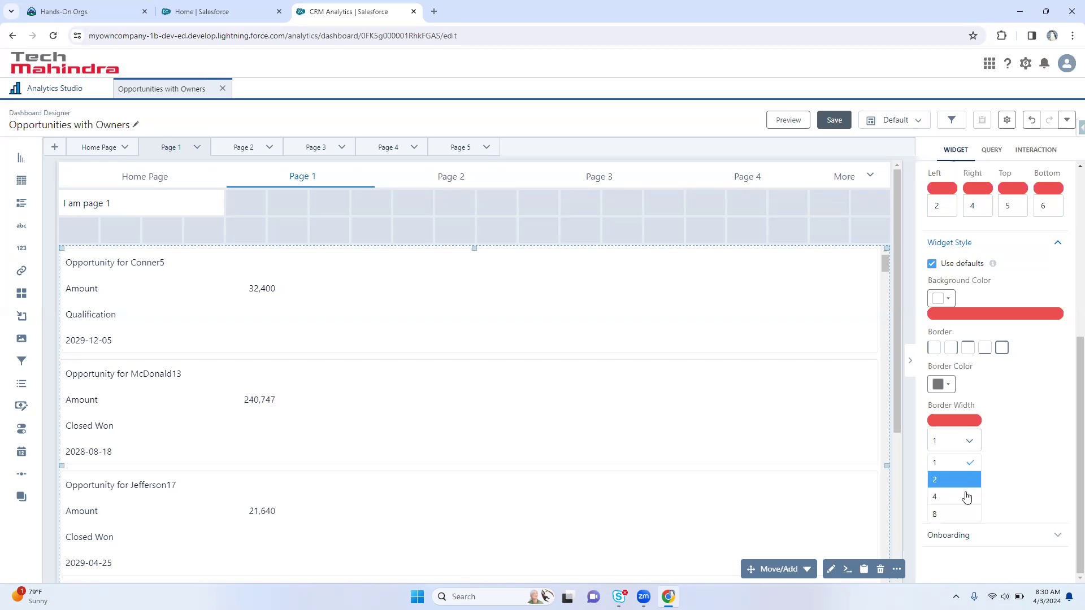
{"action": "left_click", "coordinate": [966, 498]}
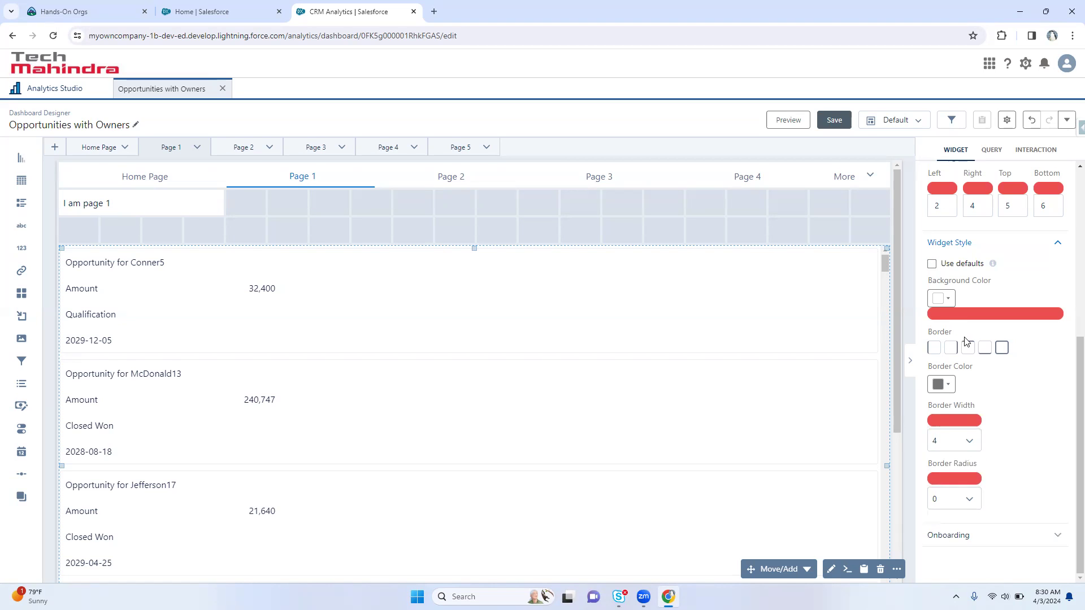
{"action": "left_click", "coordinate": [1002, 348]}
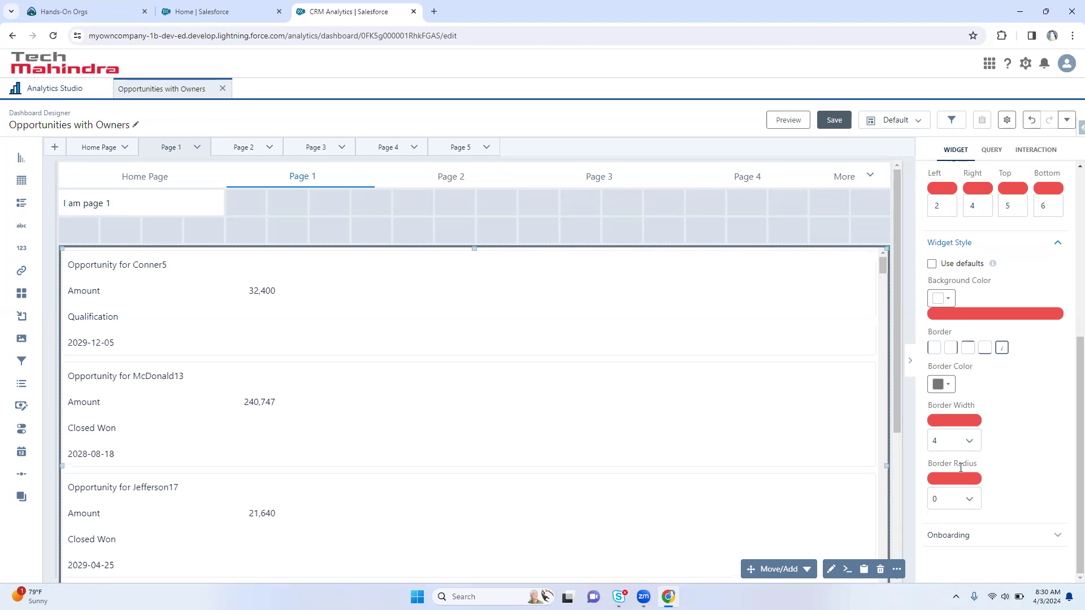
{"action": "left_click", "coordinate": [961, 499]}
{"action": "left_click", "coordinate": [955, 540]}
Set the repeater widget's background color to the light blue-grey swatch from the default palette
{"action": "left_click", "coordinate": [941, 299]}
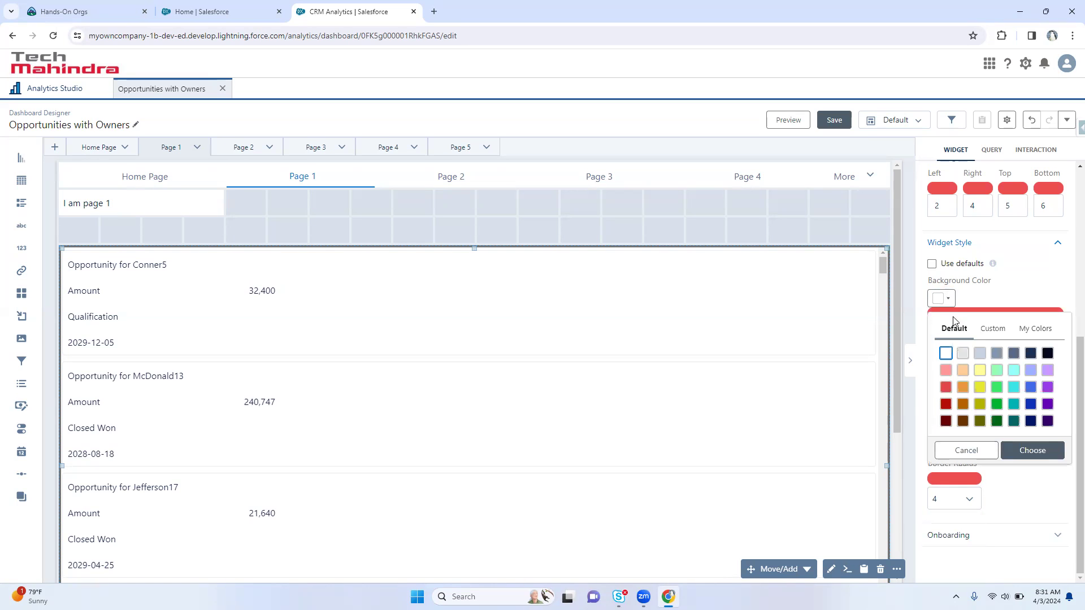
{"action": "left_click", "coordinate": [980, 355]}
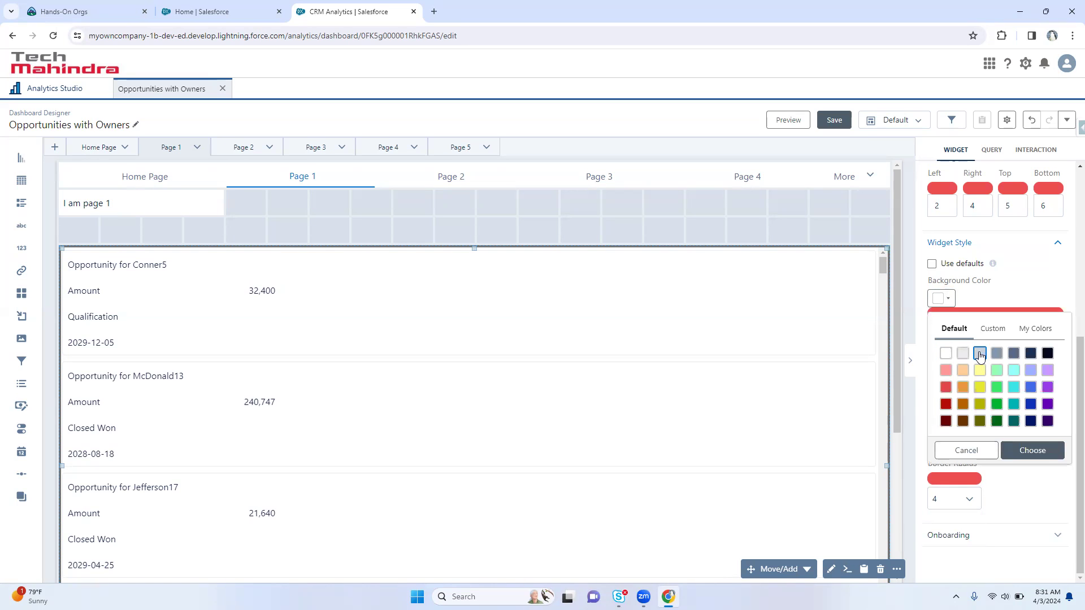
{"action": "left_click", "coordinate": [1033, 450]}
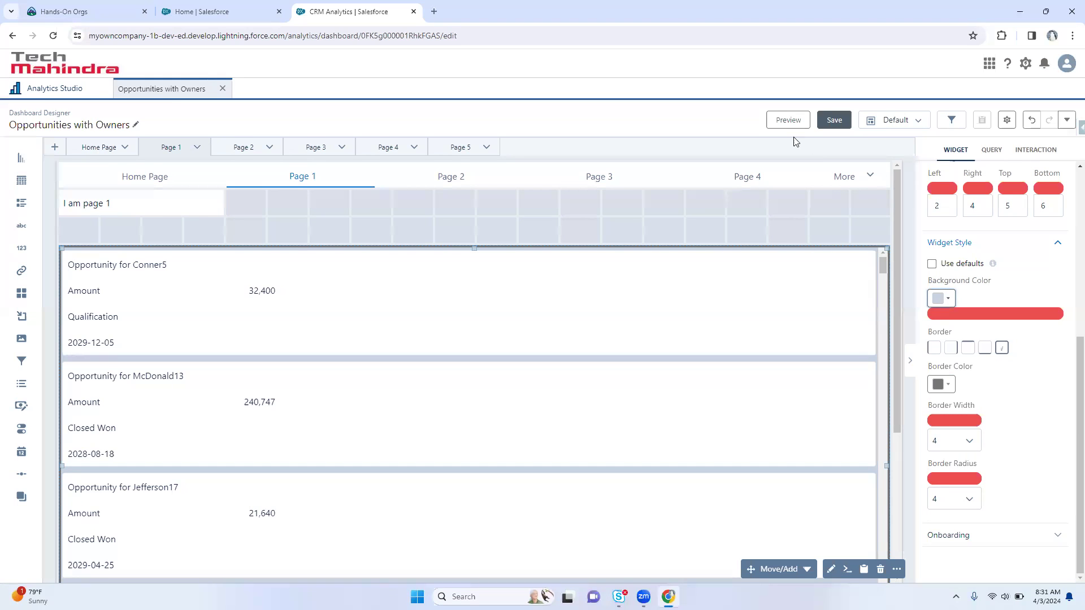
Preview the dashboard and examine the name, amount, stage and close date on the repeater's opportunity cards
{"action": "left_click", "coordinate": [789, 120]}
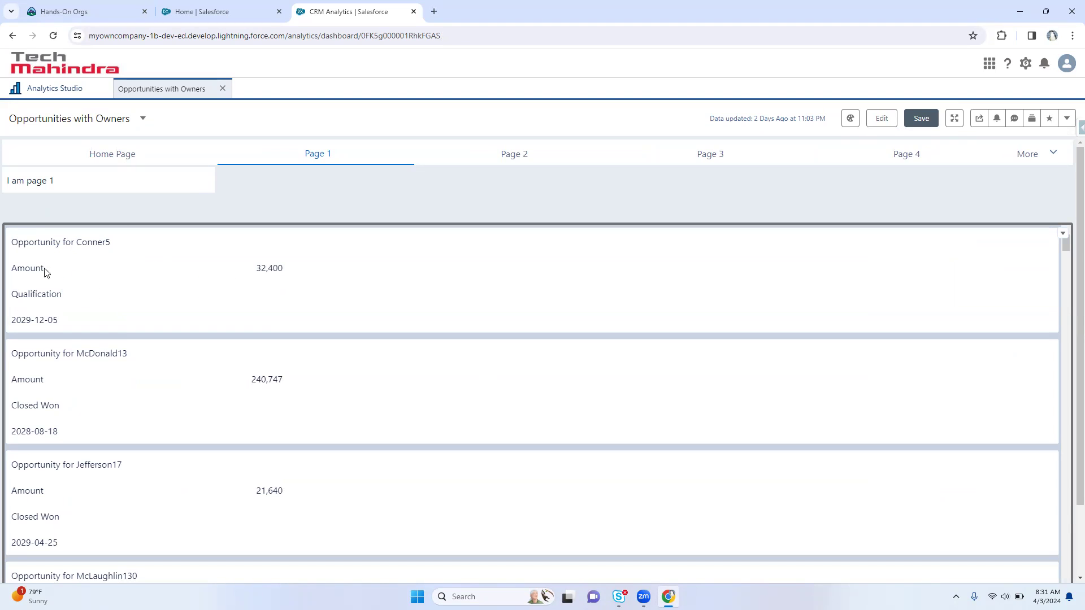
{"action": "left_click_drag", "start_coordinate": [20, 242], "coordinate": [117, 242]}
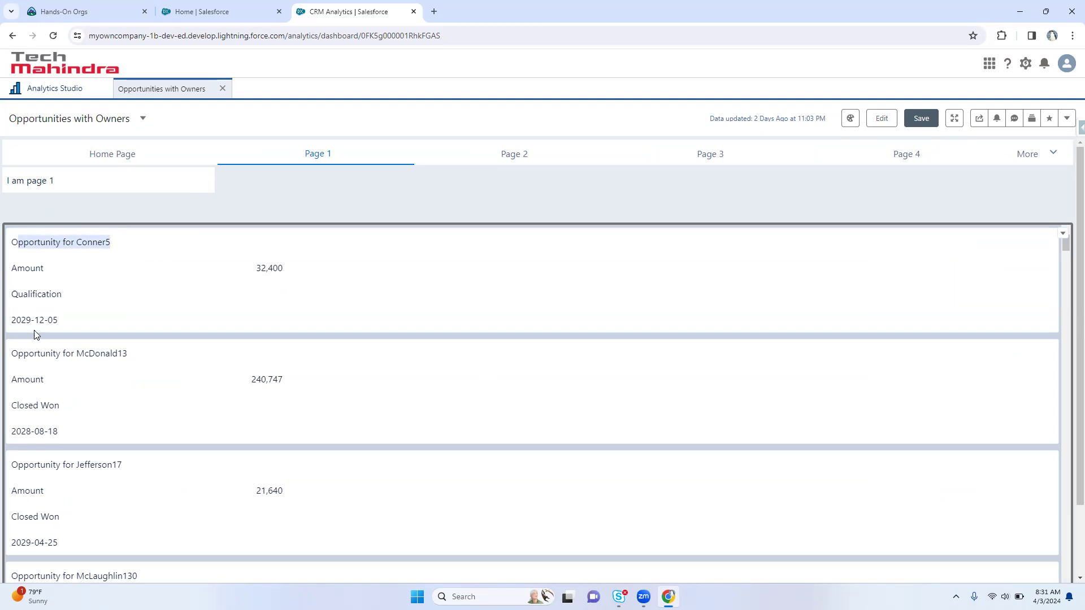
{"action": "left_click", "coordinate": [882, 122]}
{"action": "left_click", "coordinate": [792, 118]}
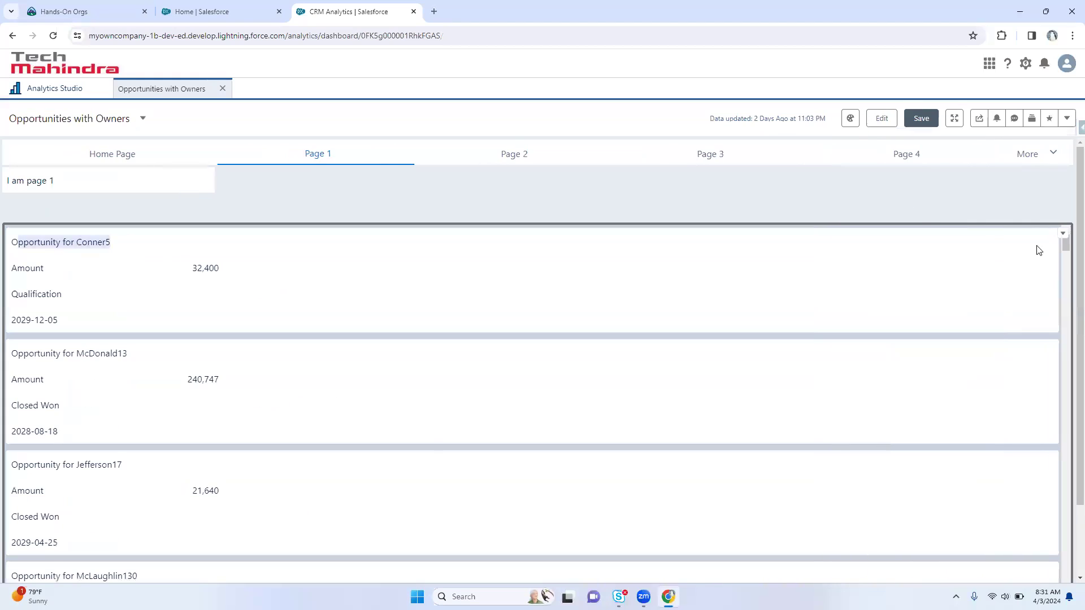
{"action": "left_click_drag", "start_coordinate": [1068, 248], "coordinate": [1068, 204]}
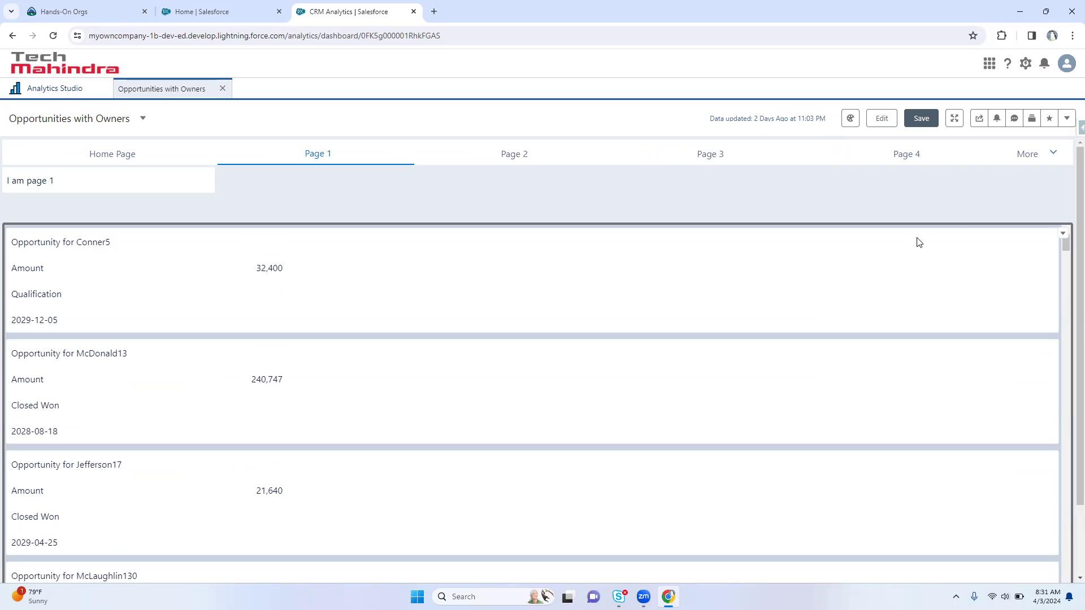
Set the repeater content's column count to 11 and finish editing the content
{"action": "left_click", "coordinate": [881, 119]}
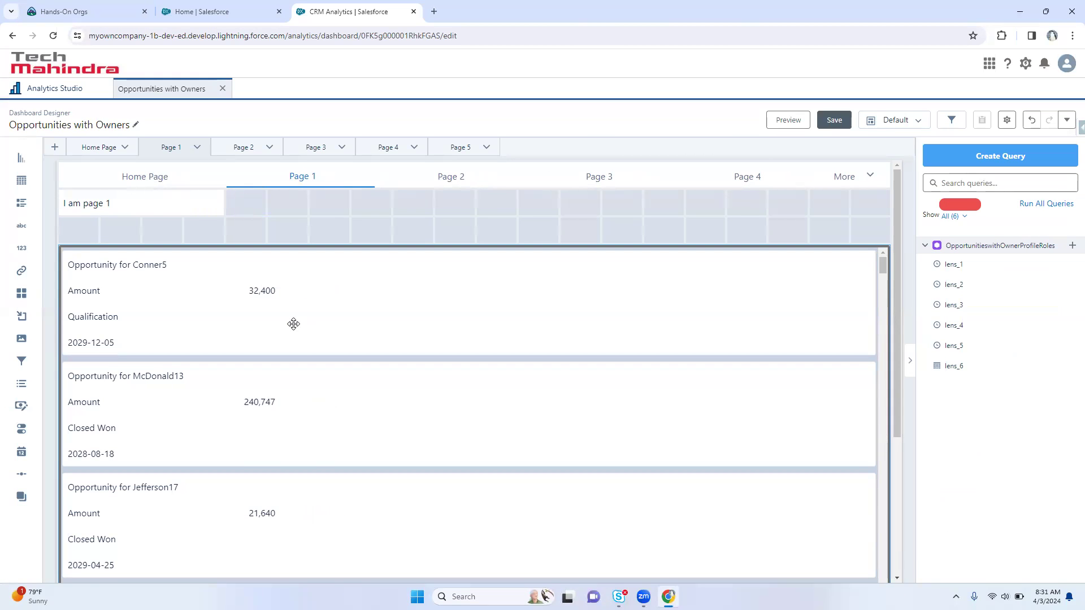
{"action": "left_click", "coordinate": [293, 324]}
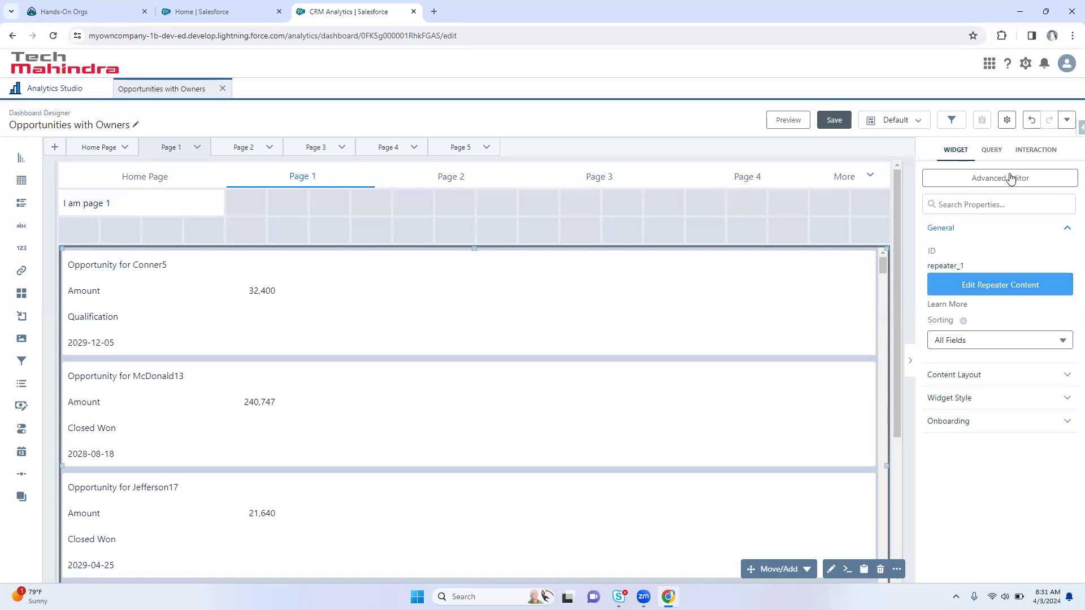
{"action": "left_click", "coordinate": [1003, 286]}
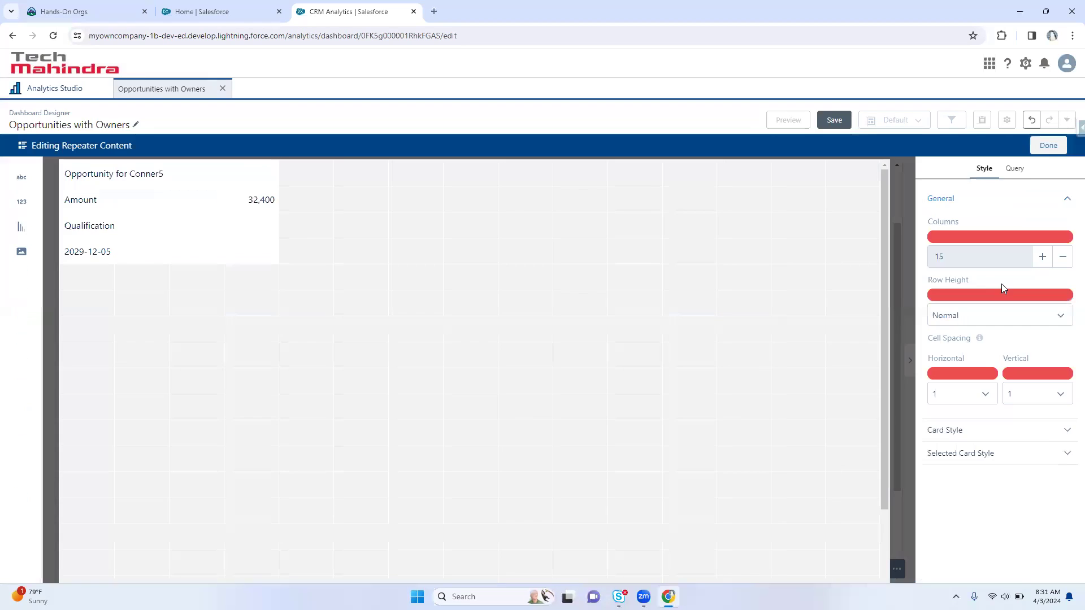
{"action": "triple_click", "coordinate": [1063, 258]}
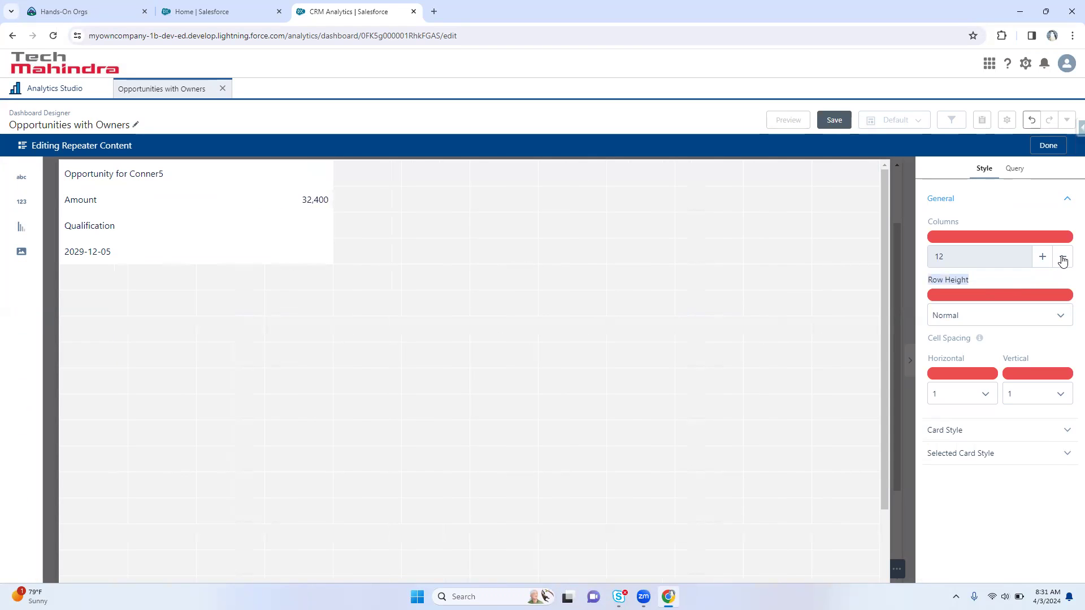
{"action": "left_click", "coordinate": [1063, 259]}
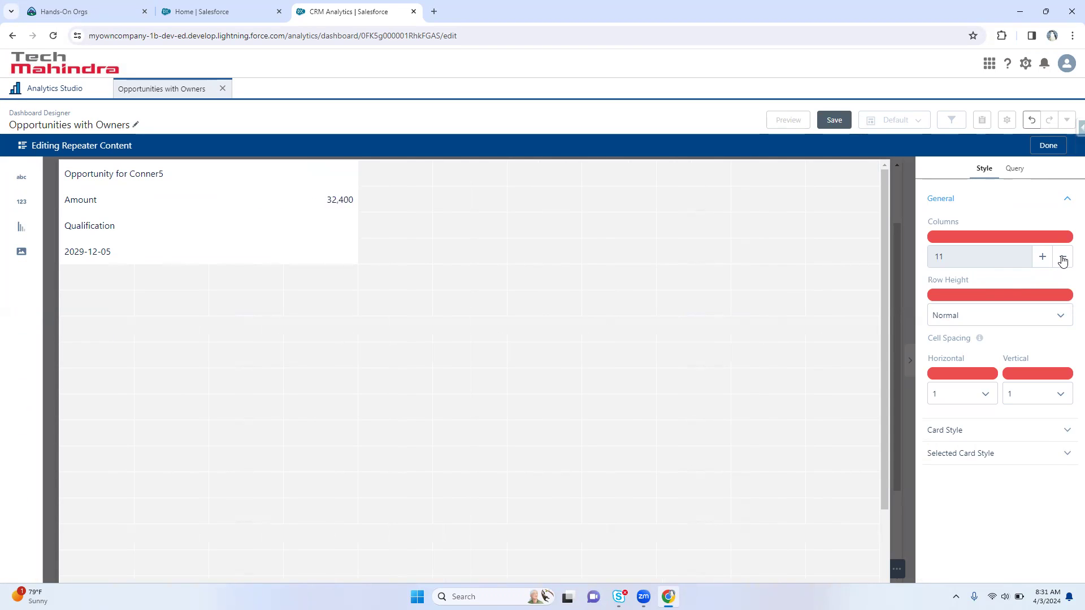
{"action": "left_click", "coordinate": [969, 431]}
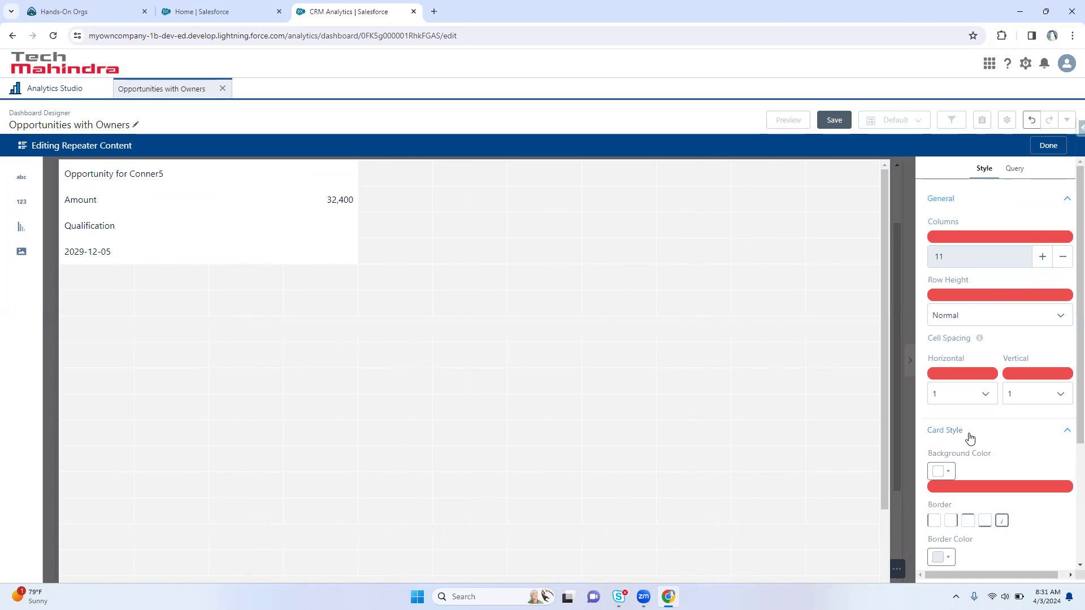
{"action": "scroll", "coordinate": [974, 435], "scroll_direction": "down", "scroll_amount": 2}
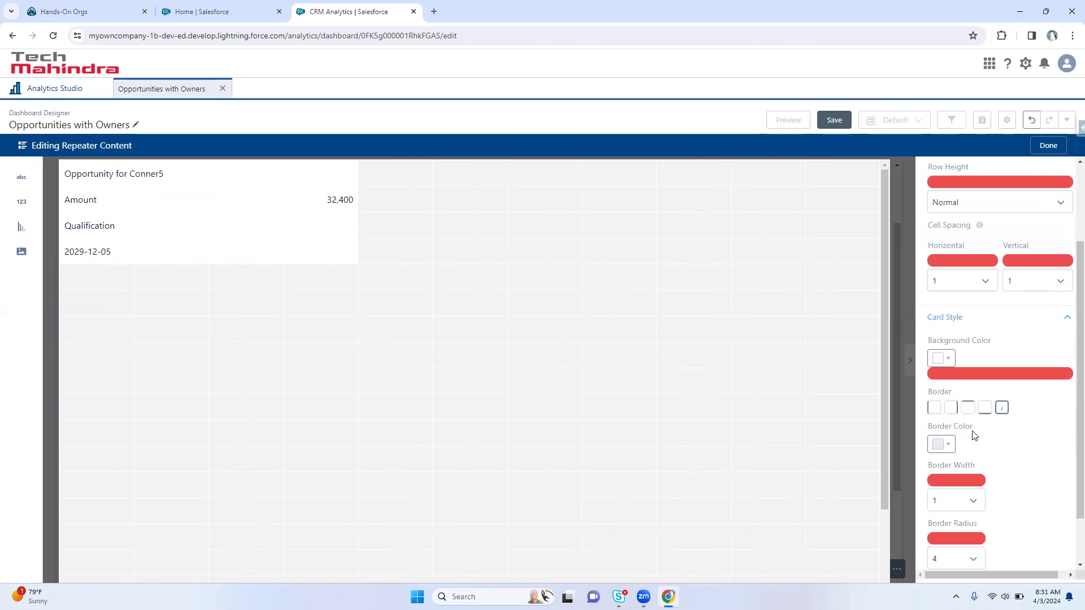
{"action": "left_click", "coordinate": [1048, 146]}
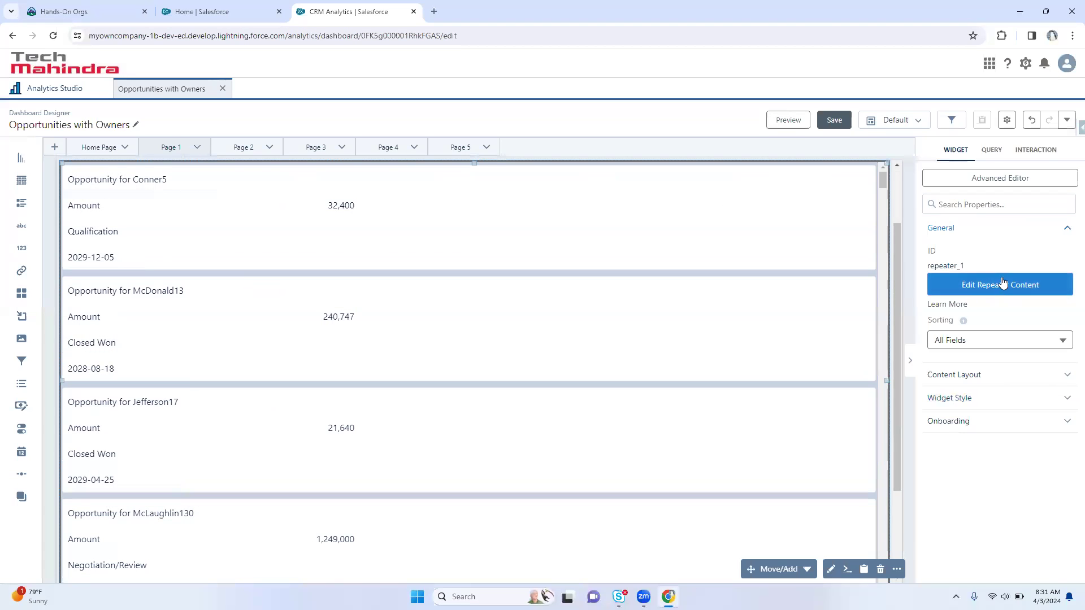
Examine the repeater content's query, general style, card style and selected card style settings
{"action": "left_click", "coordinate": [1003, 282]}
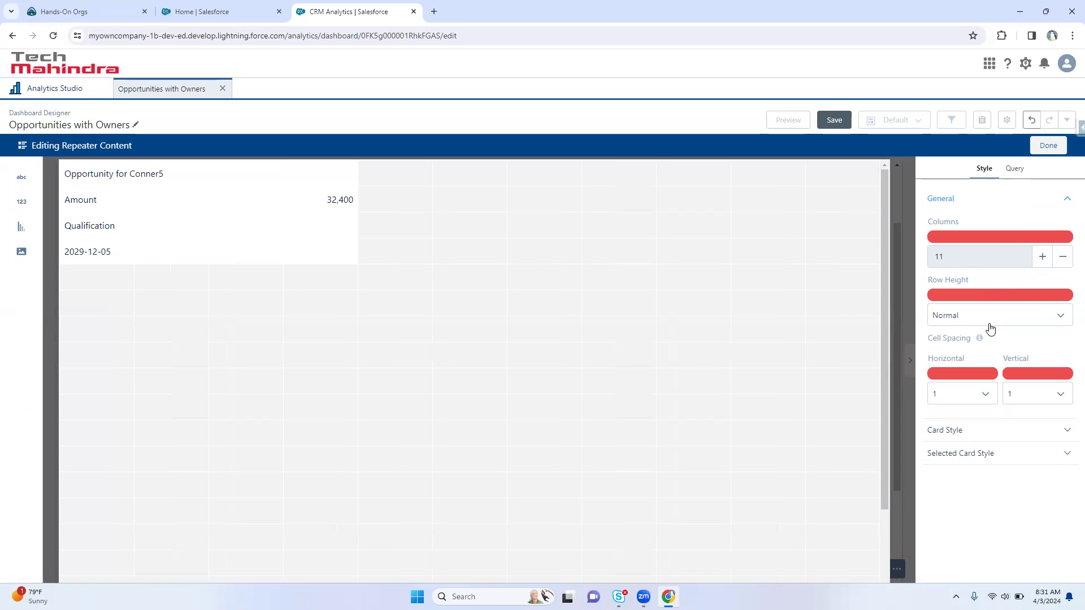
{"action": "left_click", "coordinate": [1015, 170]}
{"action": "left_click", "coordinate": [983, 169]}
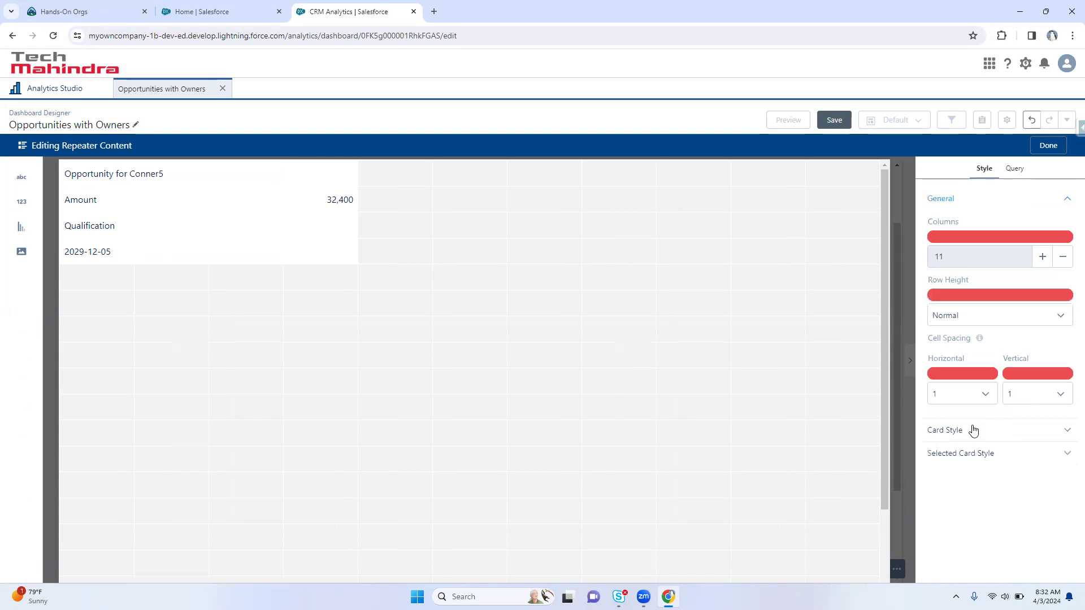
{"action": "left_click", "coordinate": [973, 431]}
{"action": "scroll", "coordinate": [973, 431], "scroll_direction": "down", "scroll_amount": 3}
{"action": "left_click", "coordinate": [960, 537]}
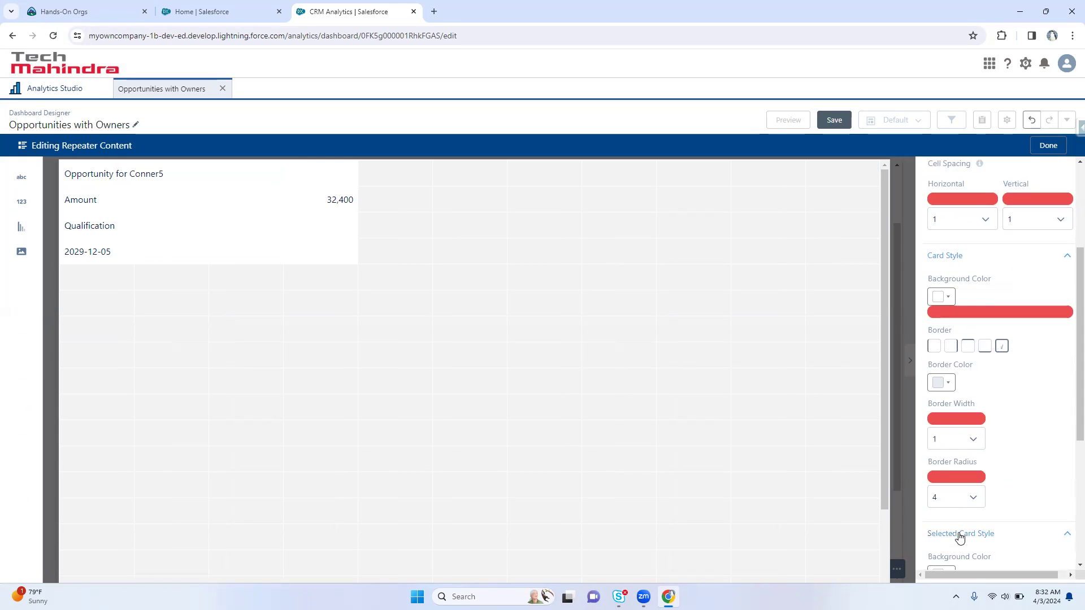
{"action": "scroll", "coordinate": [963, 528], "scroll_direction": "down", "scroll_amount": 4}
{"action": "scroll", "coordinate": [966, 283], "scroll_direction": "up", "scroll_amount": 8}
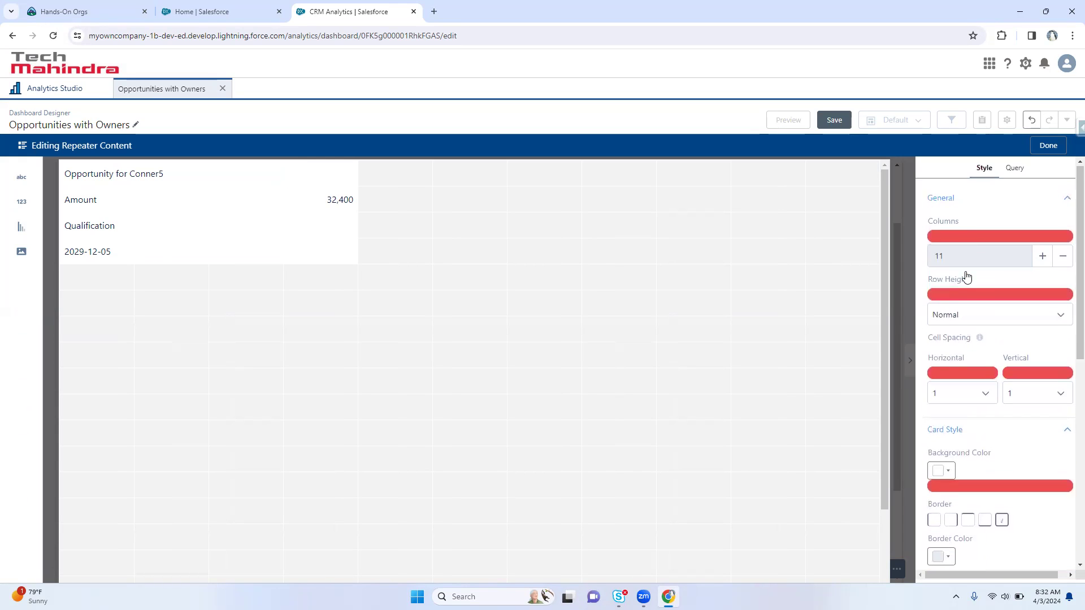
{"action": "left_click", "coordinate": [1014, 169]}
{"action": "left_click", "coordinate": [983, 169]}
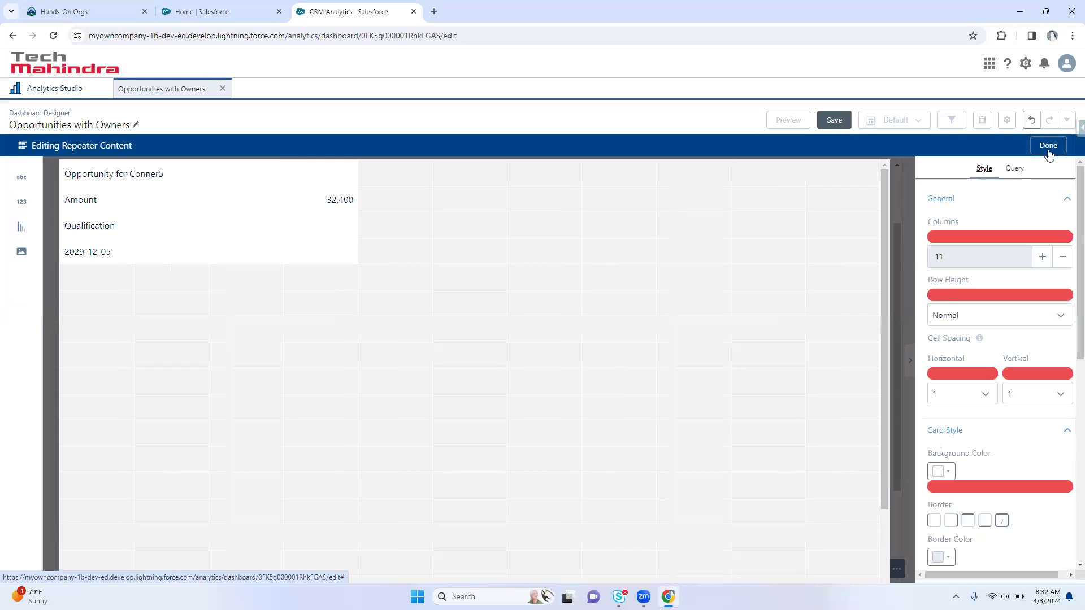
{"action": "left_click", "coordinate": [1048, 146]}
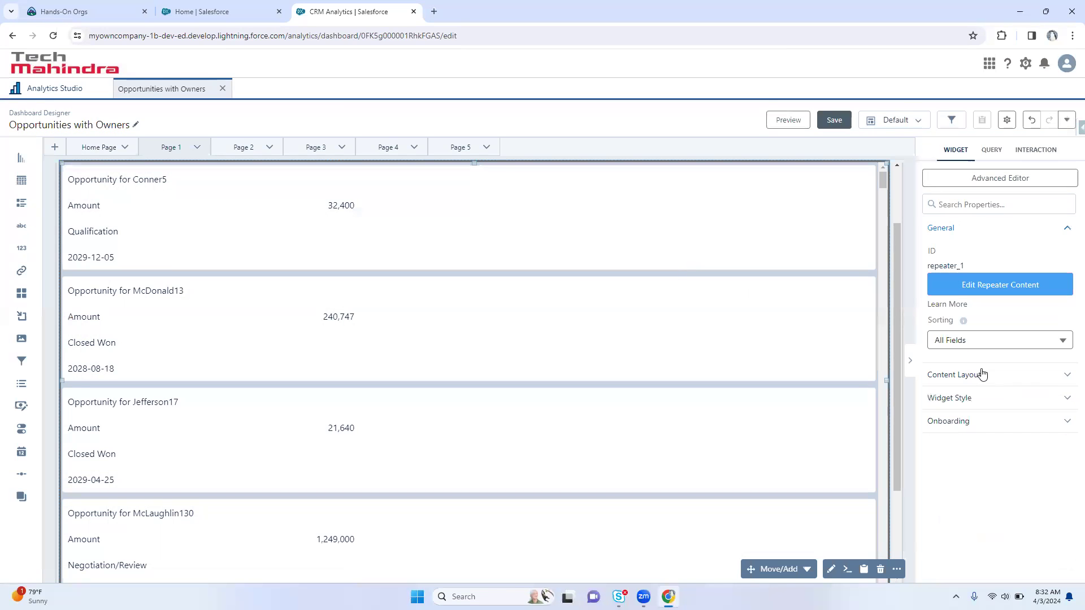
Set the repeater's content layout to 4 items per row and preview the dashboard
{"action": "left_click", "coordinate": [984, 382]}
{"action": "scroll", "coordinate": [970, 395], "scroll_direction": "down", "scroll_amount": 1}
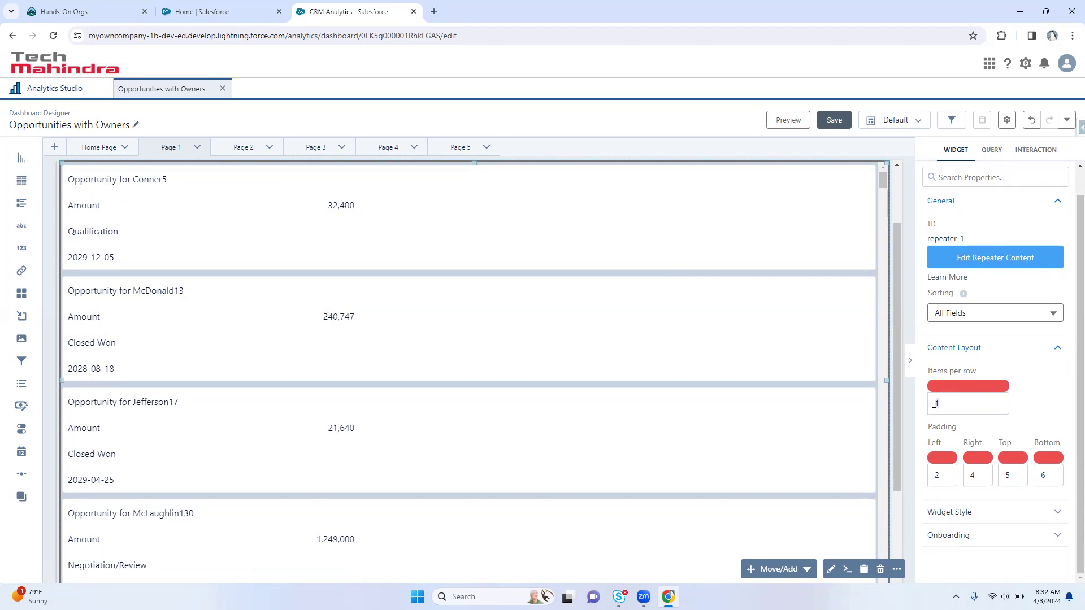
{"action": "double_click", "coordinate": [934, 403]}
{"action": "type", "text": "4"}
{"action": "left_click", "coordinate": [773, 119]}
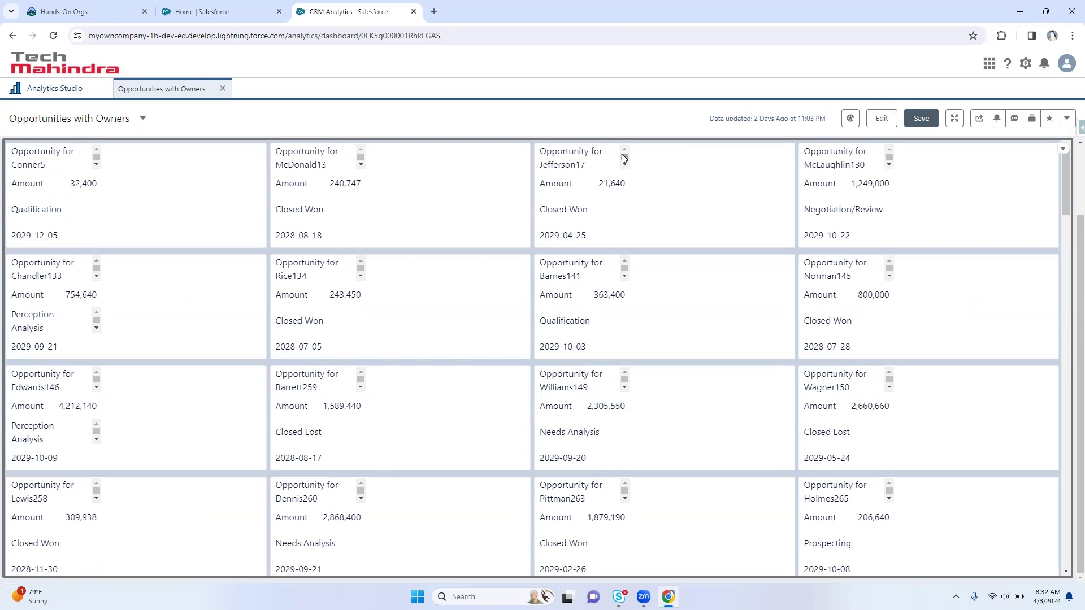
Widen the opportunity name field across most of the repeater card and preview the updated cards on Page 1
{"action": "left_click", "coordinate": [871, 125]}
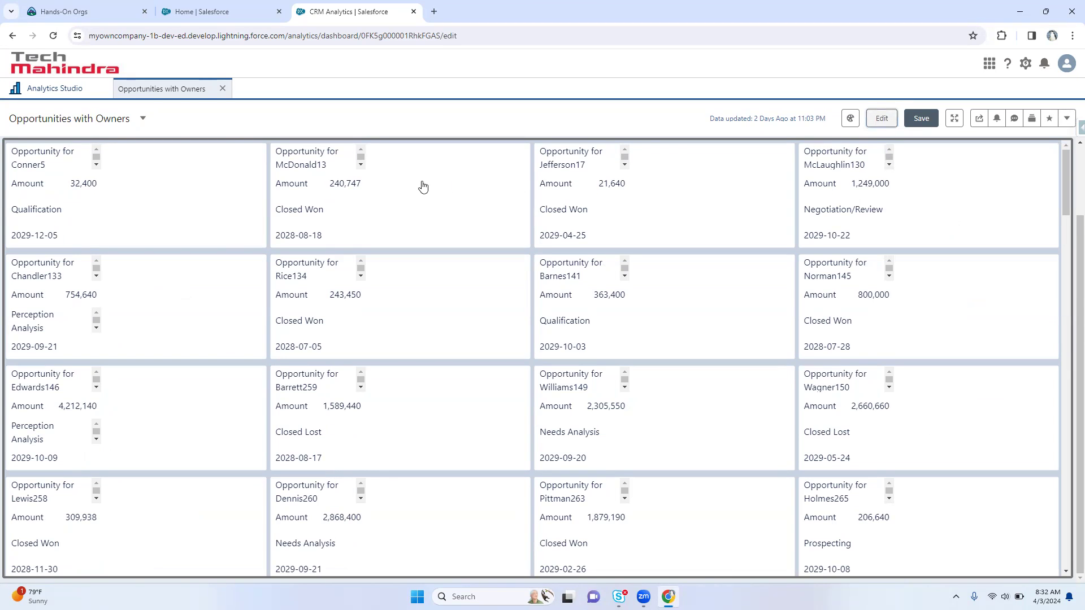
{"action": "left_click", "coordinate": [359, 183]}
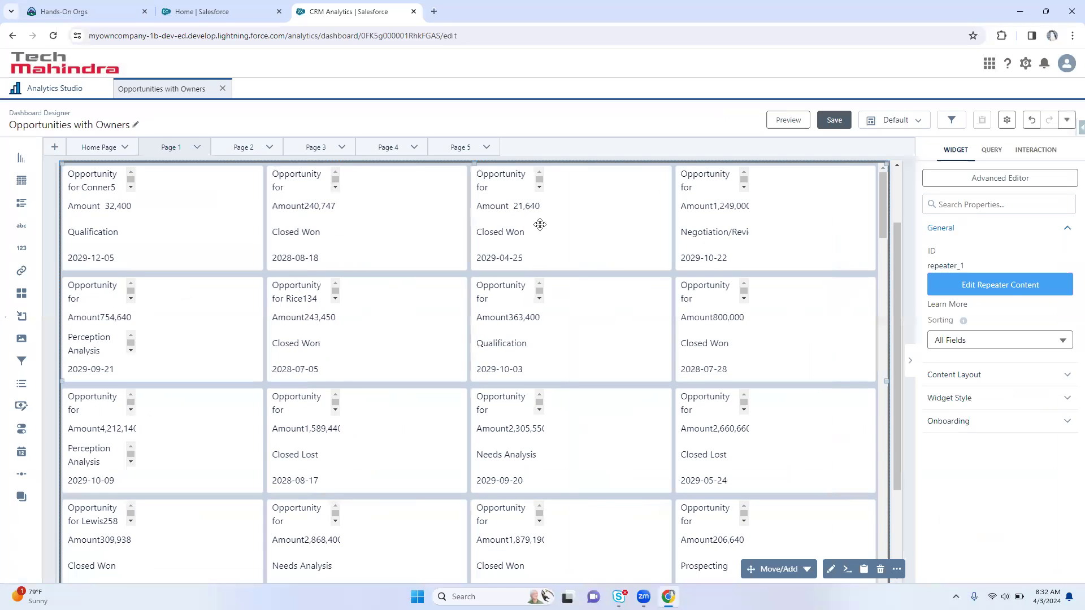
{"action": "left_click", "coordinate": [1005, 285]}
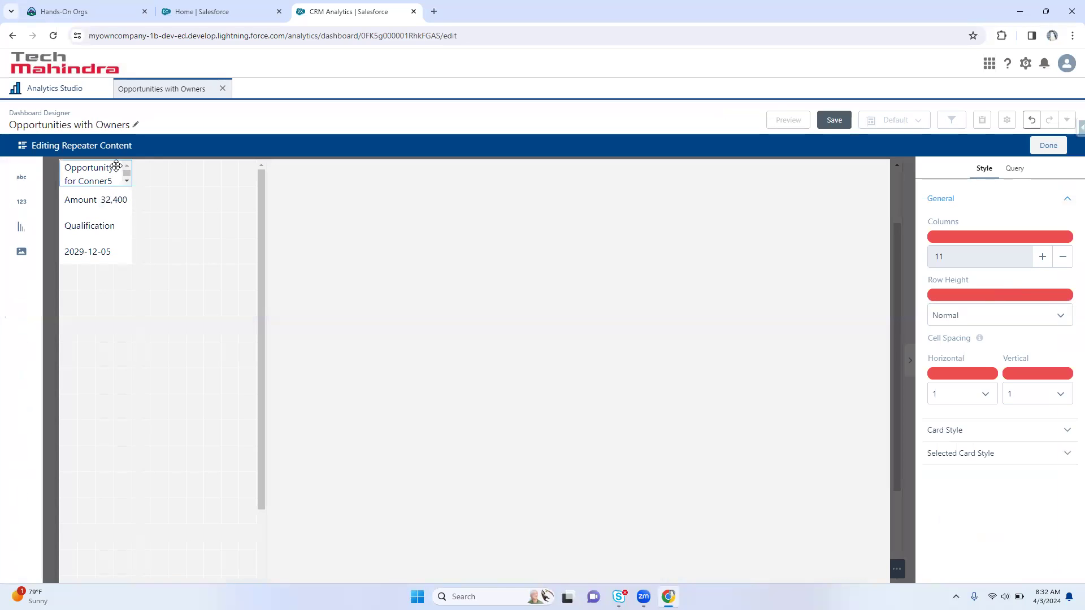
{"action": "left_click", "coordinate": [128, 174]}
{"action": "left_click_drag", "start_coordinate": [128, 174], "coordinate": [202, 183]}
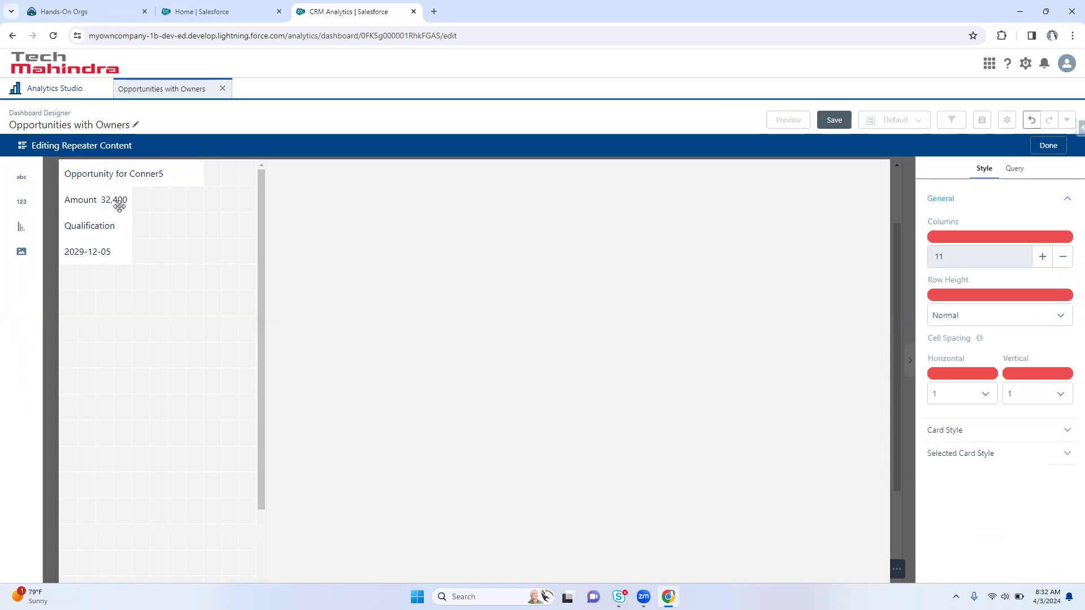
{"action": "left_click", "coordinate": [1049, 145]}
{"action": "left_click", "coordinate": [788, 120]}
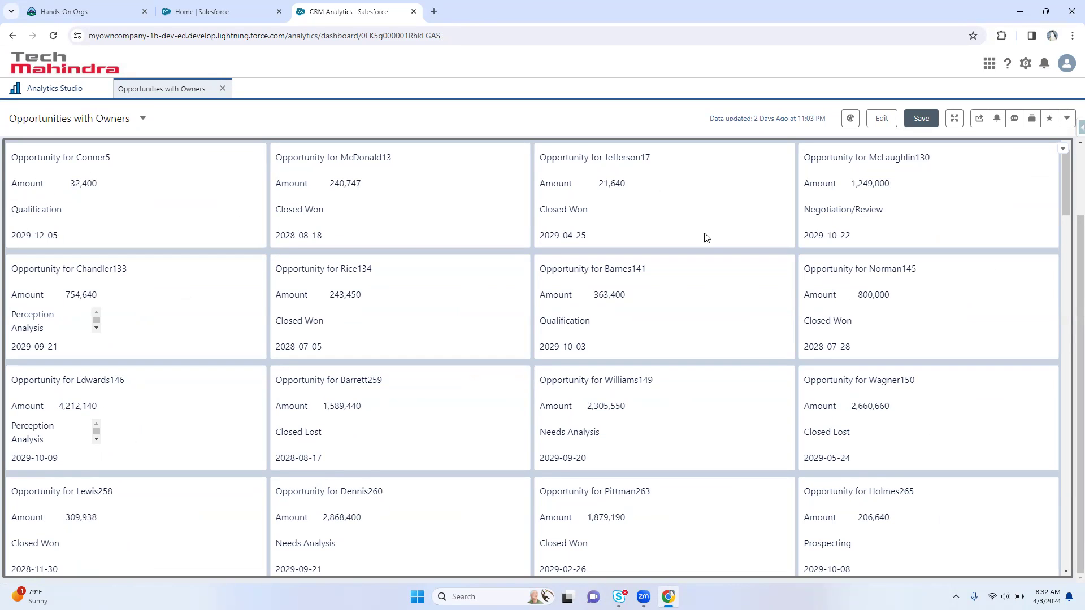
{"action": "mouse_move", "coordinate": [1067, 180]}
{"action": "left_mouse_down"}
{"action": "mouse_move", "coordinate": [1068, 351]}
{"action": "mouse_move", "coordinate": [1068, 161]}
{"action": "left_mouse_up"}
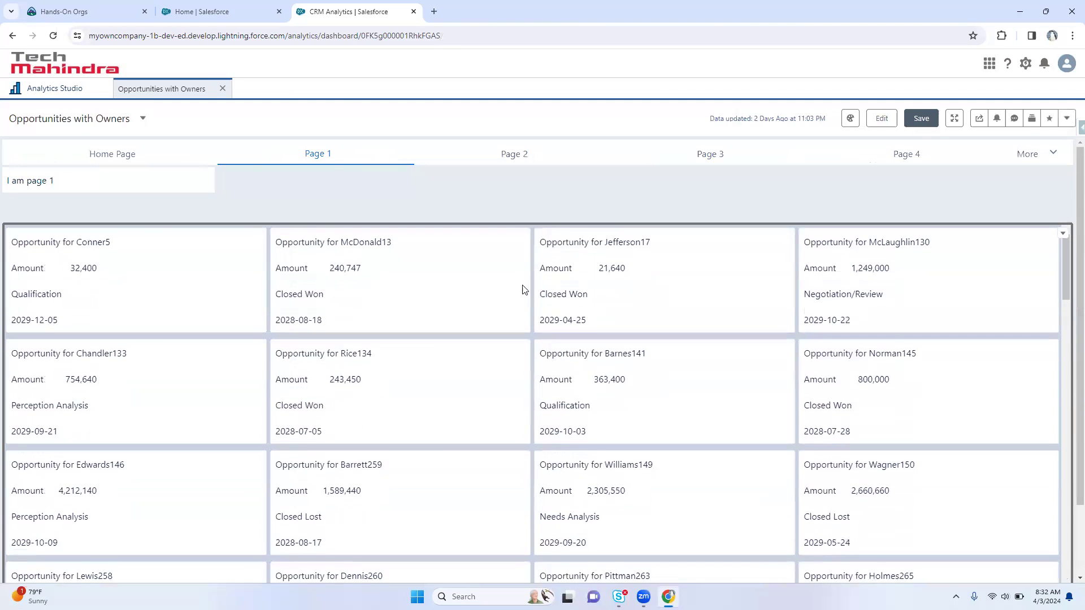
Set the repeater widget's border color to the light grey swatch from the default palette and preview the dashboard
{"action": "left_click", "coordinate": [888, 123]}
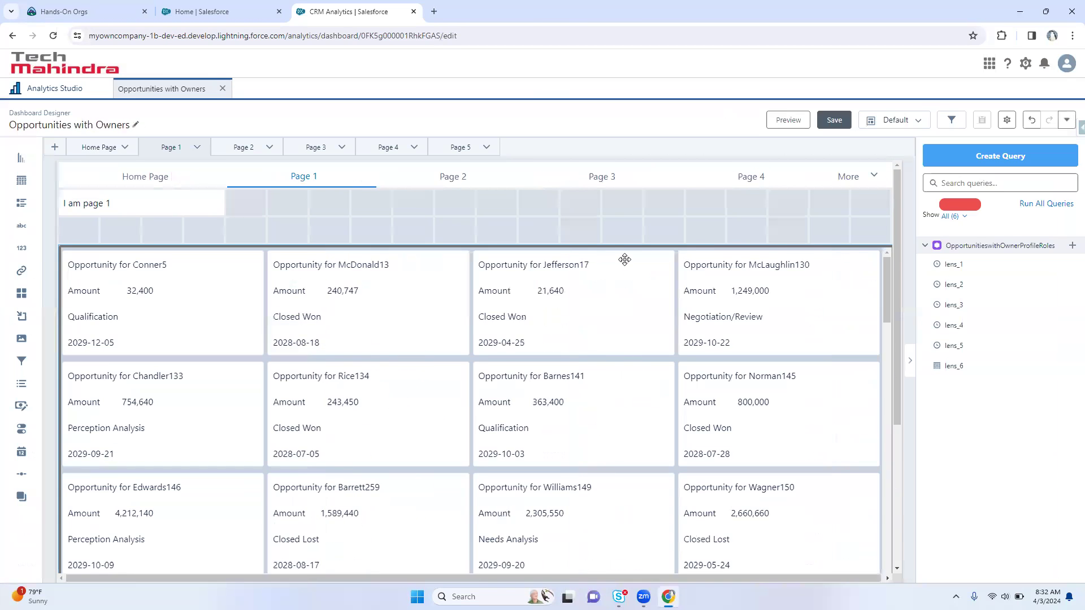
{"action": "left_click", "coordinate": [625, 259]}
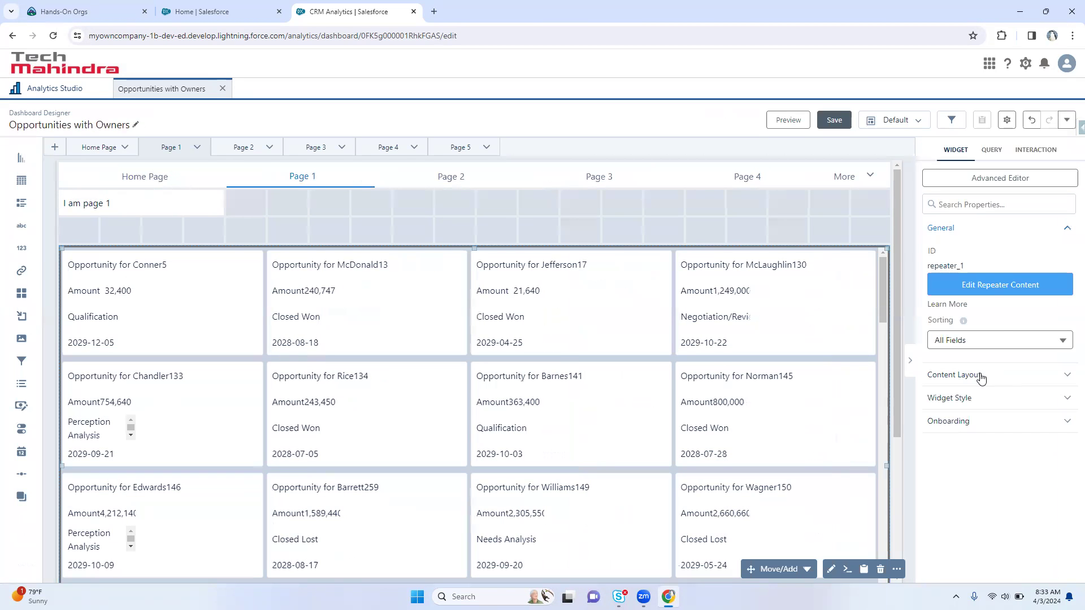
{"action": "left_click", "coordinate": [982, 379]}
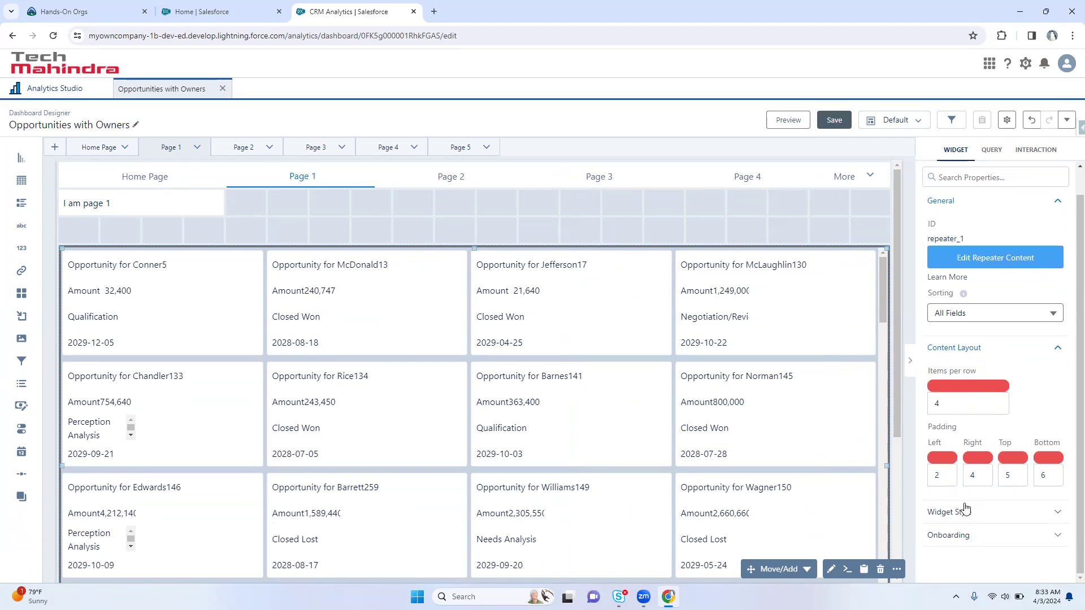
{"action": "left_click", "coordinate": [963, 512]}
{"action": "left_click", "coordinate": [943, 386]}
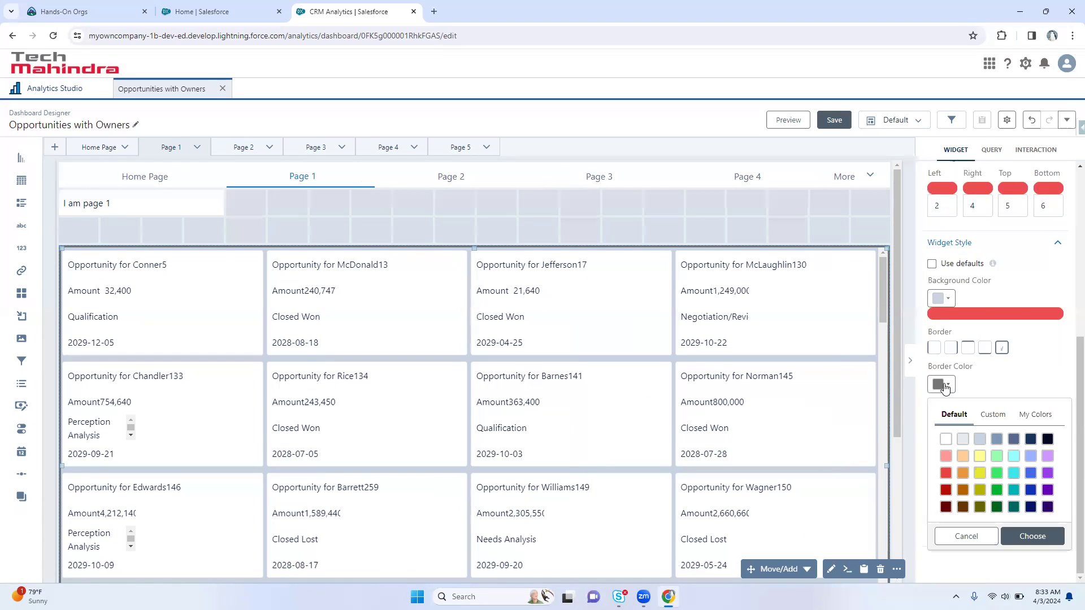
{"action": "left_click", "coordinate": [963, 440]}
{"action": "left_click", "coordinate": [1032, 536]}
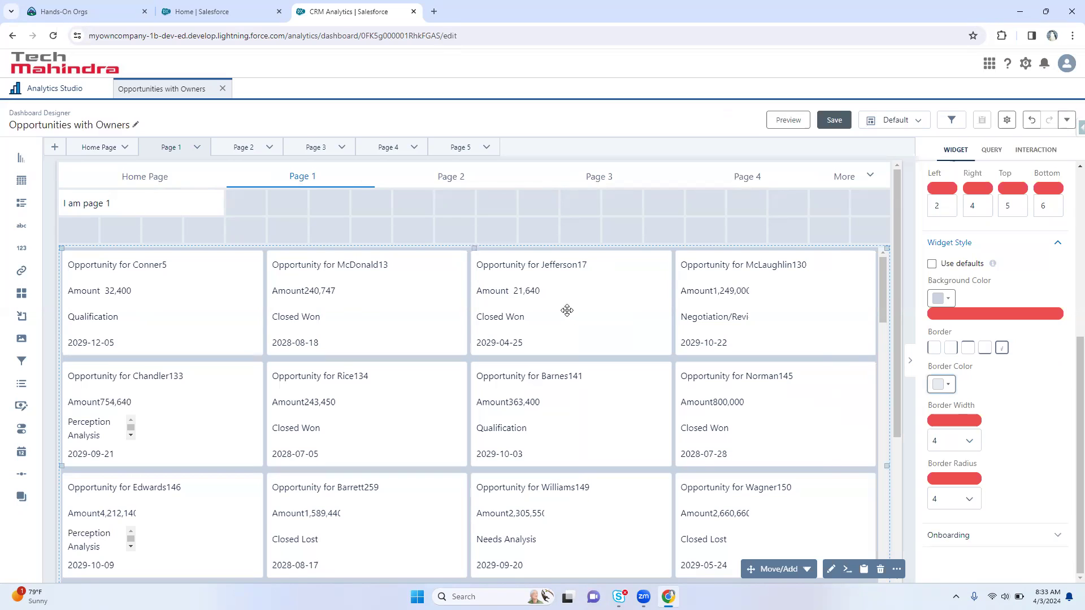
{"action": "left_click", "coordinate": [789, 120]}
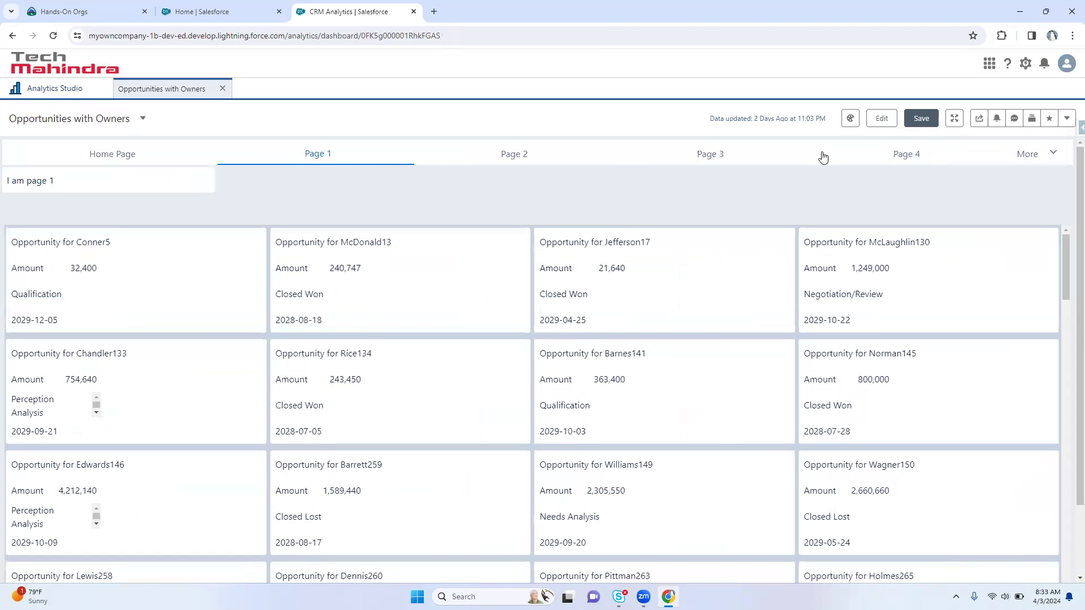
Add a text widget about half the page wide directly above the repeater, with the text "Repeater widget example"
{"action": "left_click", "coordinate": [882, 119]}
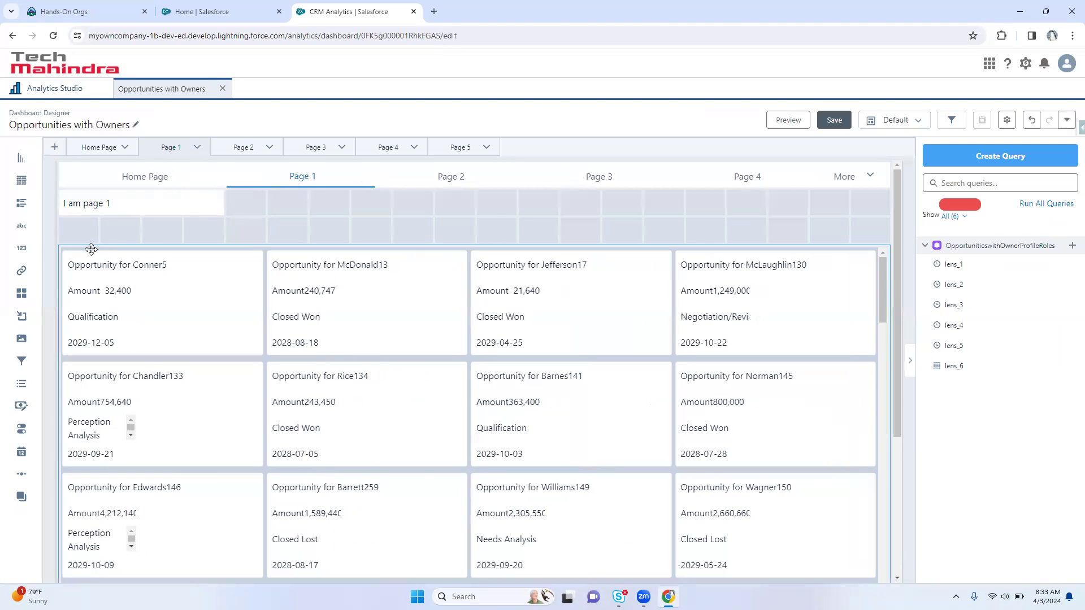
{"action": "left_click_drag", "start_coordinate": [22, 227], "coordinate": [90, 240]}
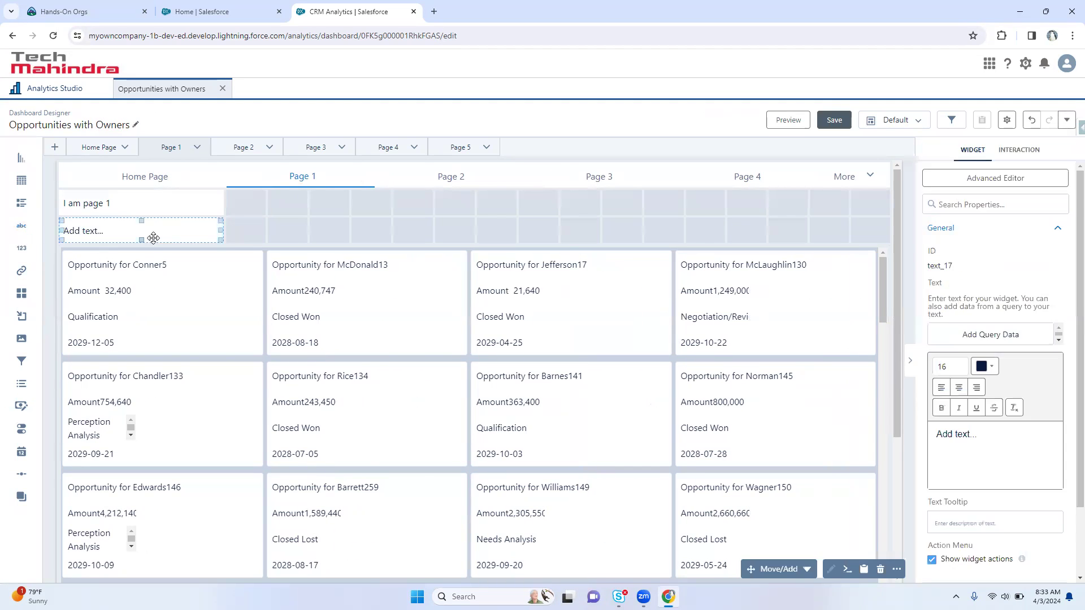
{"action": "left_click_drag", "start_coordinate": [266, 239], "coordinate": [477, 233]}
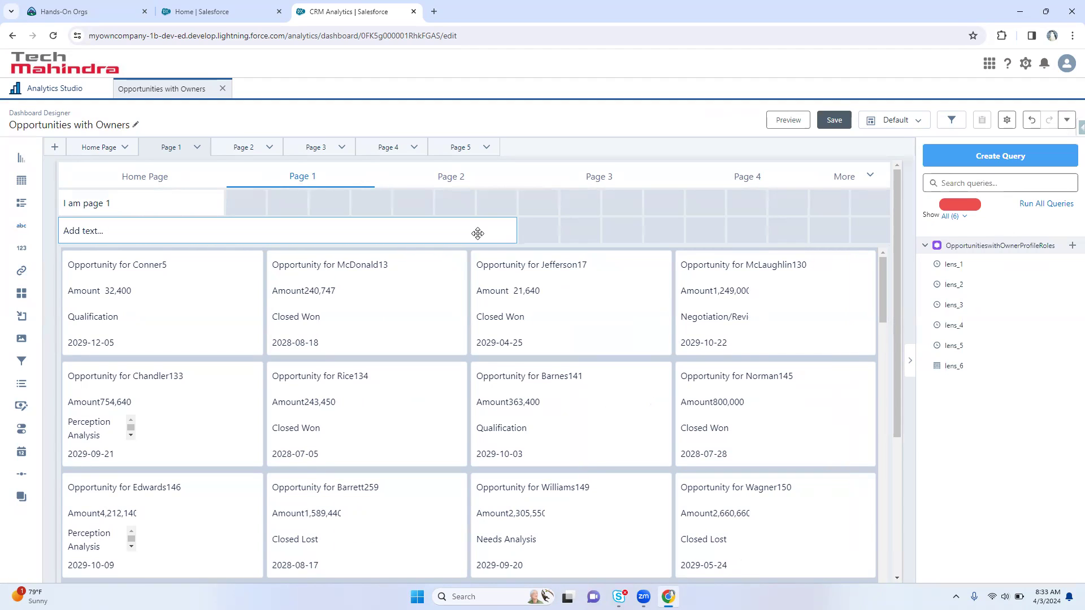
{"action": "left_click", "coordinate": [477, 233]}
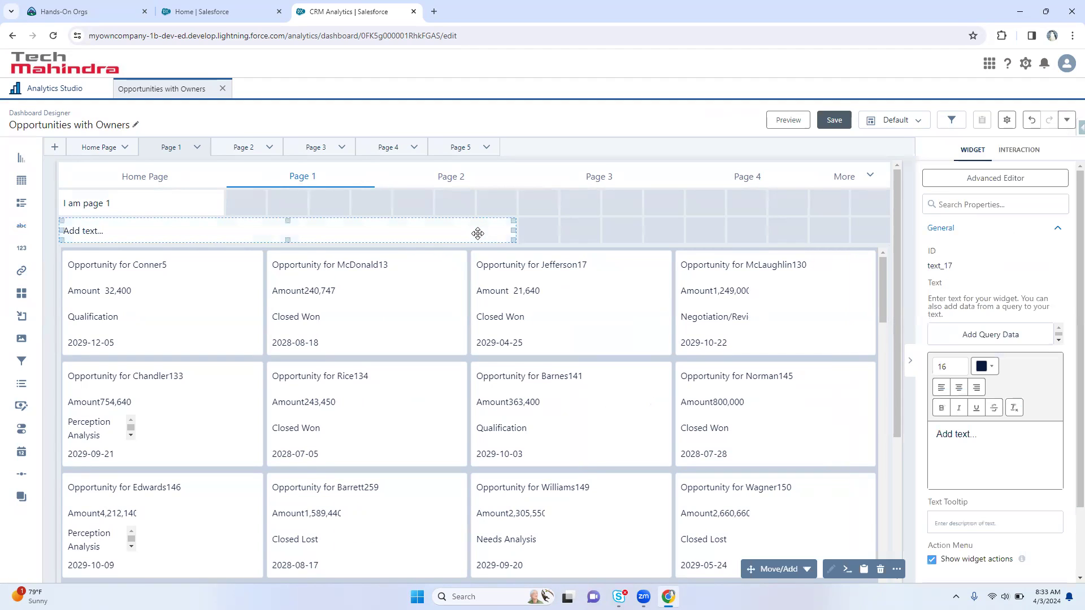
{"action": "left_click_drag", "start_coordinate": [1029, 473], "coordinate": [814, 428]}
{"action": "type", "text": "Repeater widget example"}
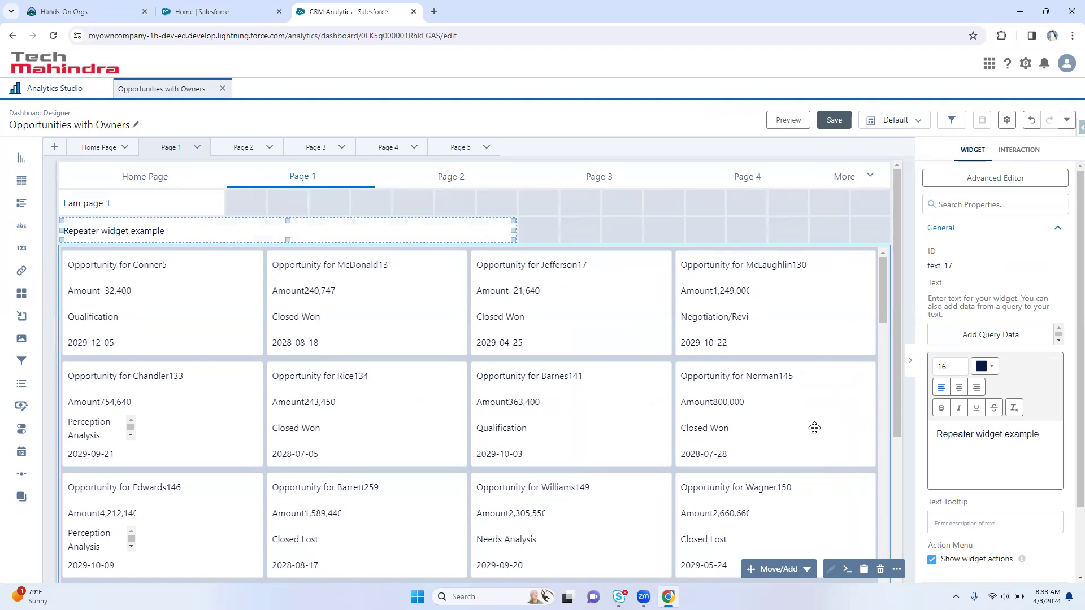
Save the dashboard "Opportunities with Owners" in the Super Learning Team app
{"action": "left_click", "coordinate": [835, 119]}
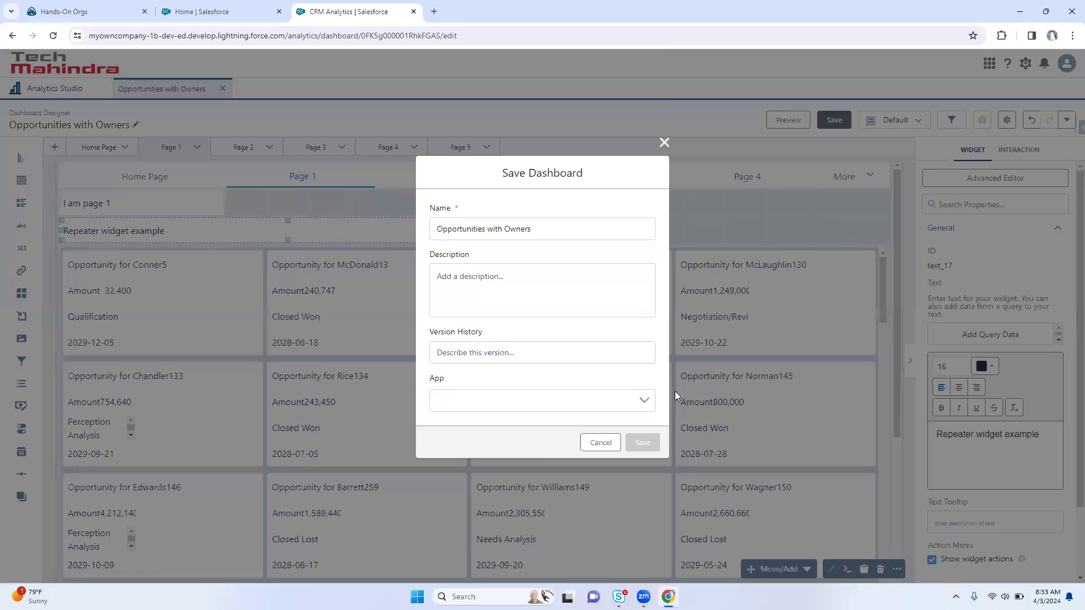
{"action": "left_click", "coordinate": [644, 450]}
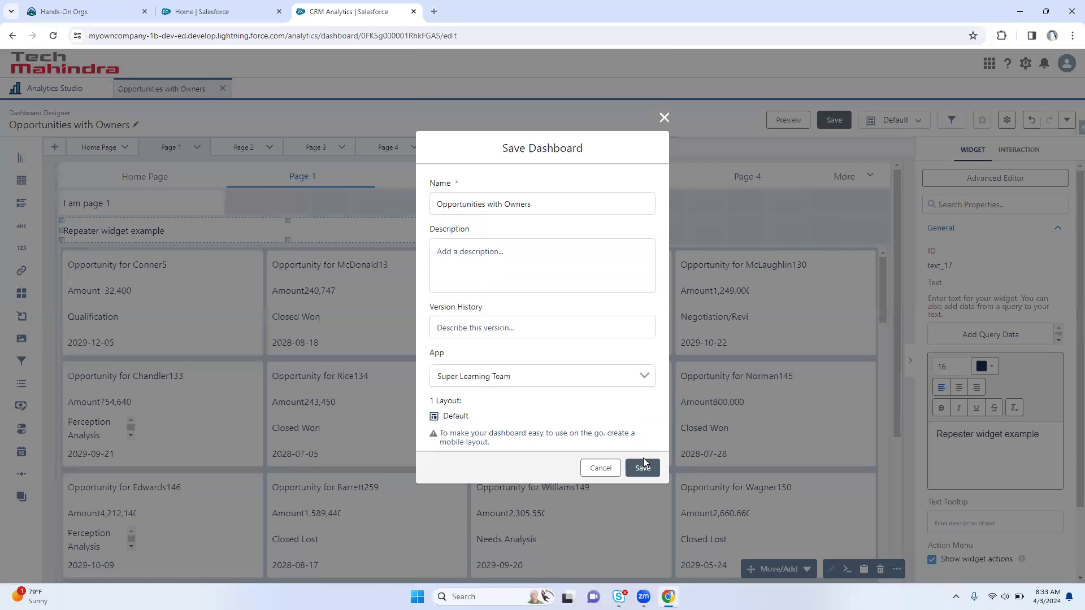
{"action": "left_click", "coordinate": [643, 462]}
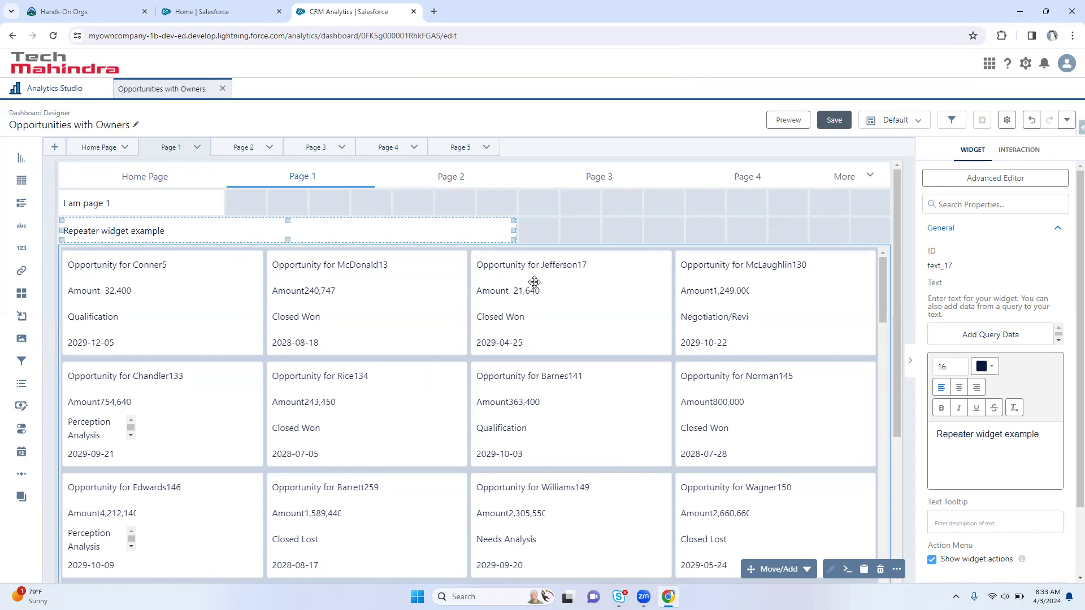
{"action": "scroll", "coordinate": [534, 280], "scroll_direction": "down", "scroll_amount": 4}
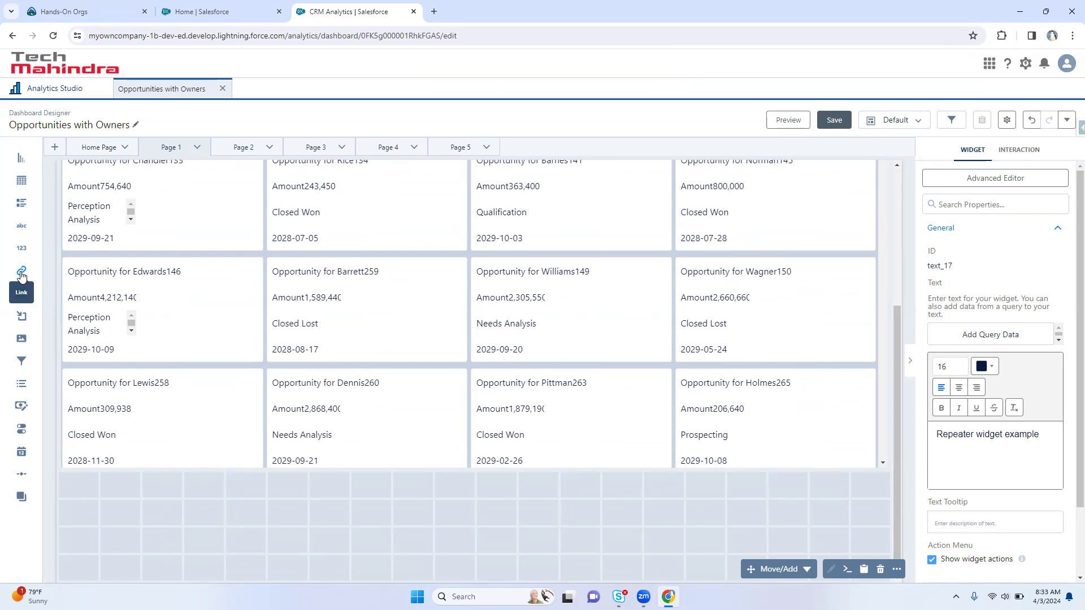
{"action": "scroll", "coordinate": [418, 194], "scroll_direction": "up", "scroll_amount": 4}
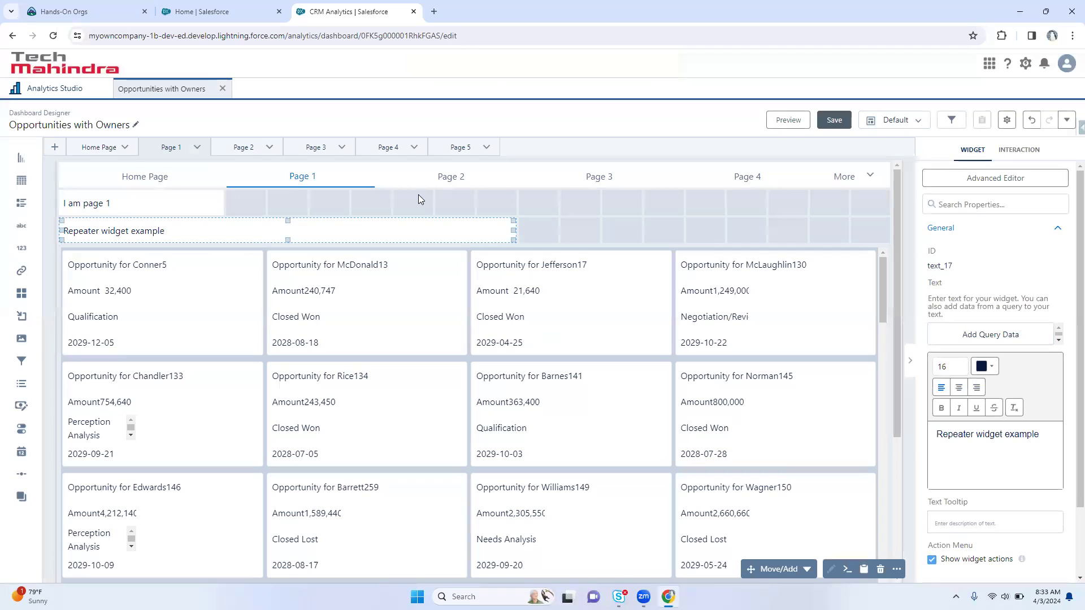
Add a link widget to Page 2 directly below the "I am in Page 2" text
{"action": "left_click", "coordinate": [238, 146]}
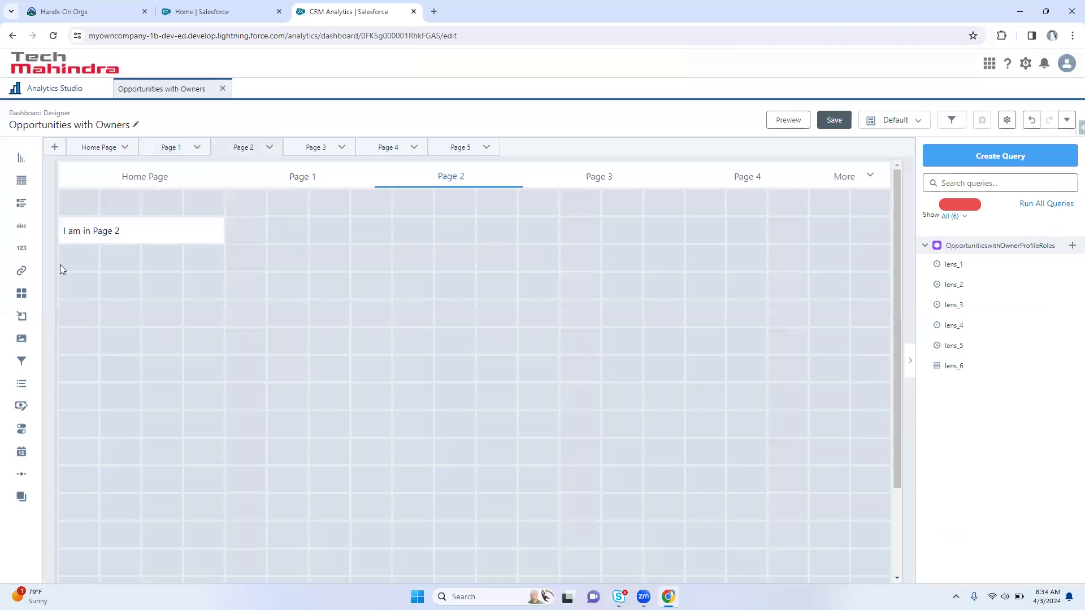
{"action": "left_click", "coordinate": [93, 233]}
{"action": "left_click_drag", "start_coordinate": [21, 272], "coordinate": [92, 286]}
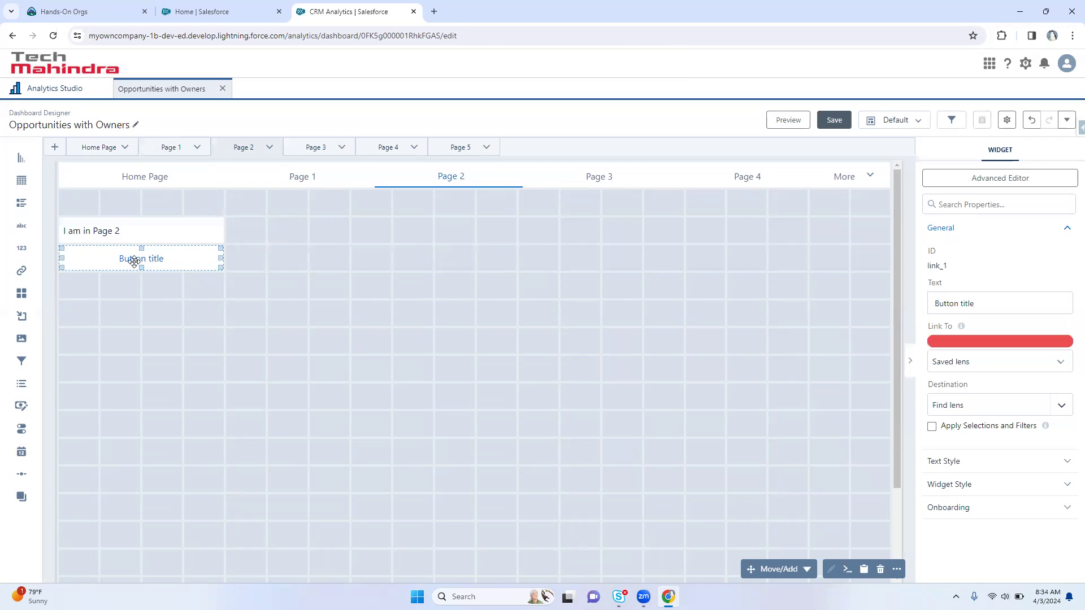
Set the link widget's text to "Open other dashboard"
{"action": "left_click_drag", "start_coordinate": [997, 297], "coordinate": [912, 302]}
{"action": "type", "text": "Open other dashobard"}
{"action": "key", "text": "BackSpace"}
{"action": "key", "text": "BackSpace"}
{"action": "key", "text": "BackSpace"}
{"action": "key", "text": "BackSpace"}
{"action": "key", "text": "BackSpace"}
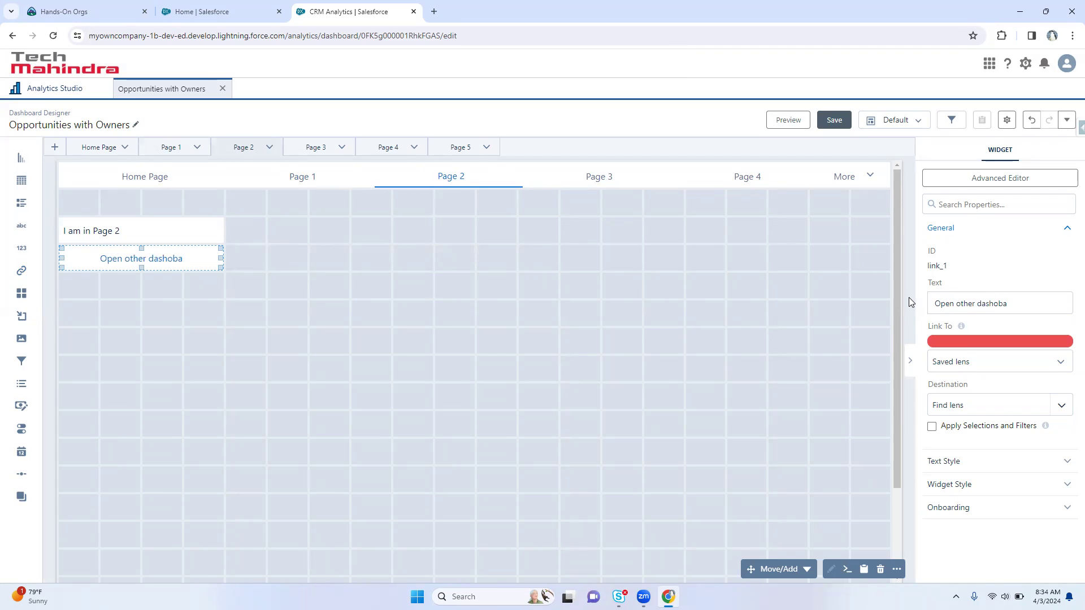
{"action": "type", "text": "board"}
Try the New lens link type with its query list, and the URL link type, on the link widget
{"action": "left_click", "coordinate": [955, 364]}
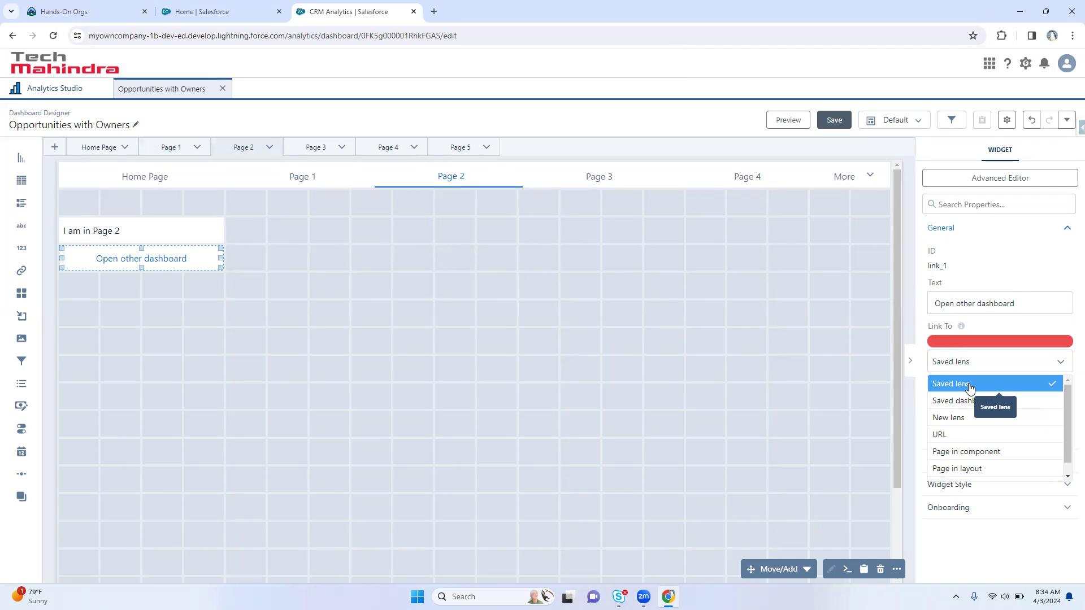
{"action": "left_click", "coordinate": [975, 419]}
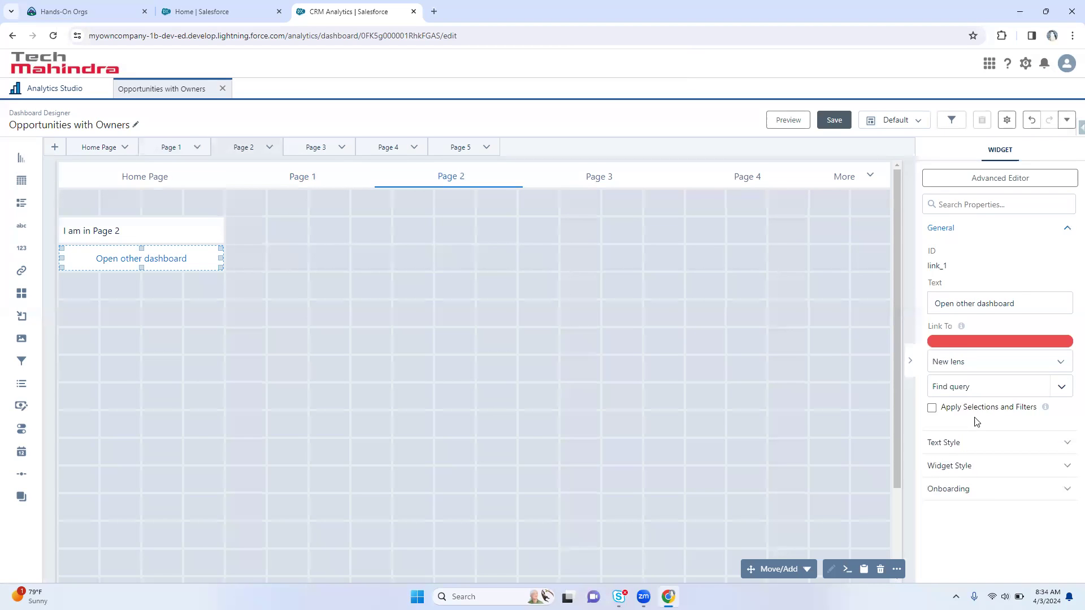
{"action": "left_click", "coordinate": [953, 386]}
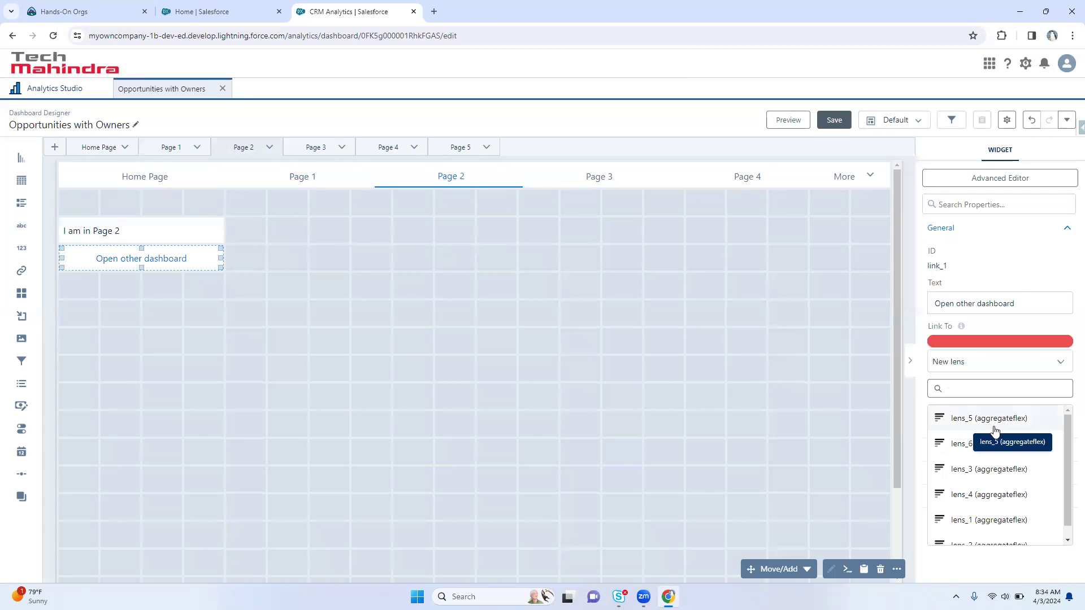
{"action": "left_click", "coordinate": [959, 362]}
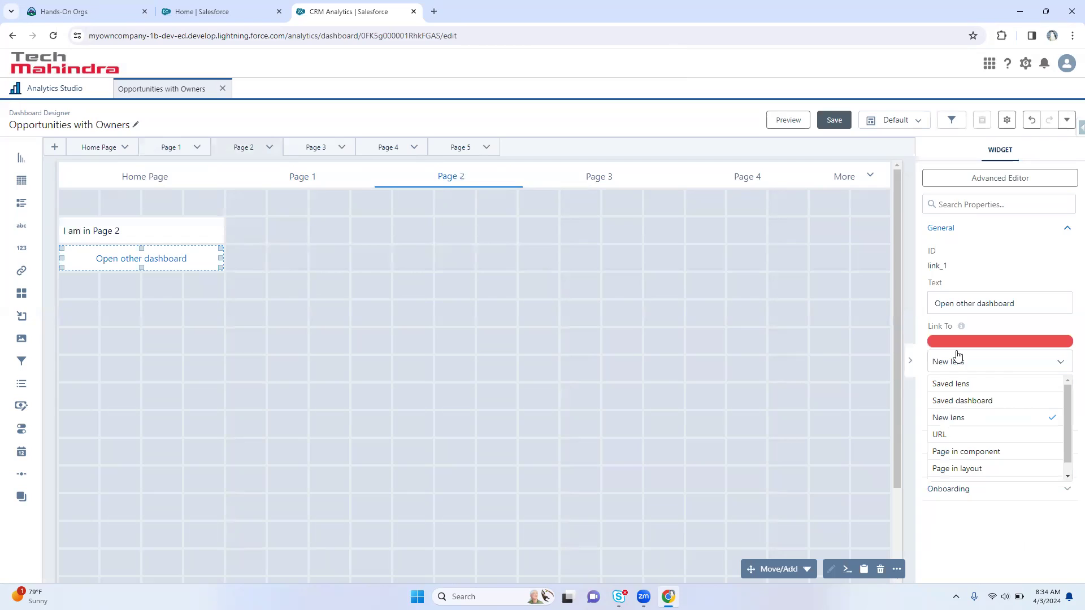
{"action": "left_click", "coordinate": [970, 436]}
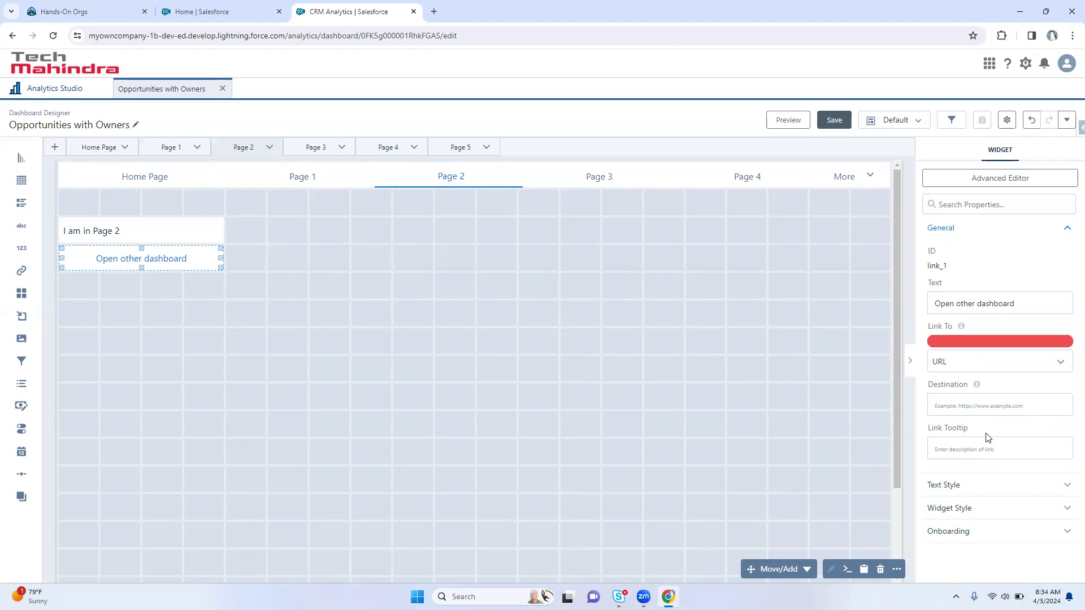
Try linking the widget to a Mass Action with lens_2 as the query and check the available action columns
{"action": "left_click", "coordinate": [960, 365]}
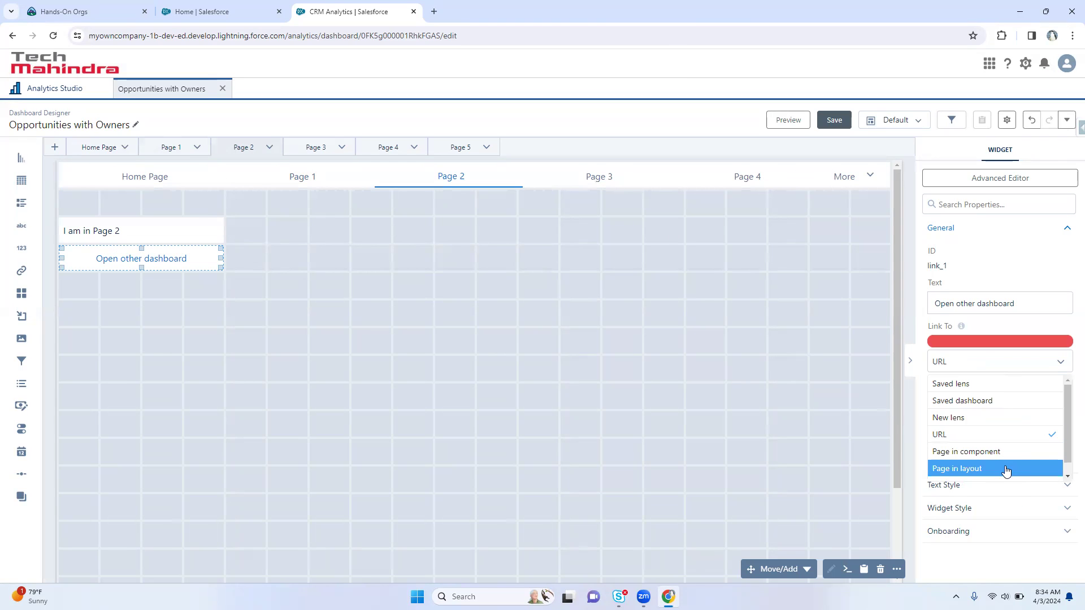
{"action": "scroll", "coordinate": [1003, 452], "scroll_direction": "down", "scroll_amount": 1}
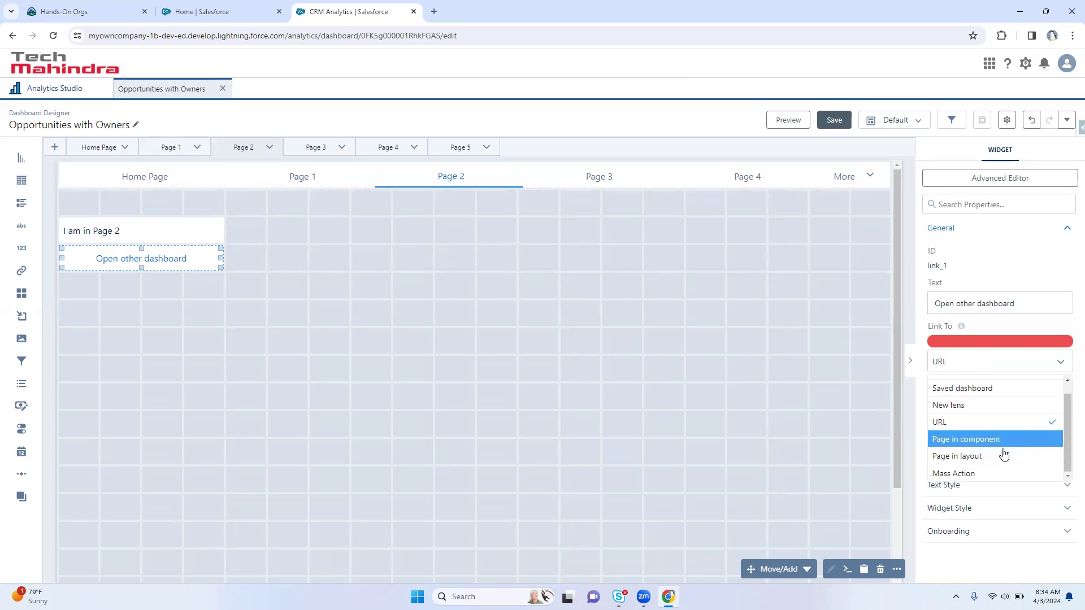
{"action": "left_click", "coordinate": [986, 474]}
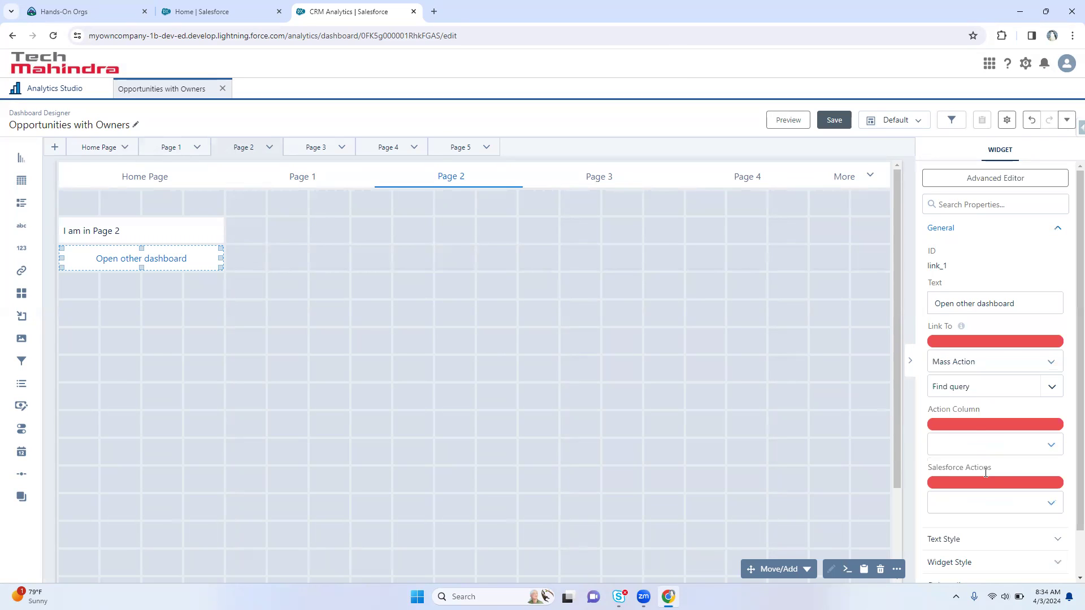
{"action": "left_click", "coordinate": [970, 388]}
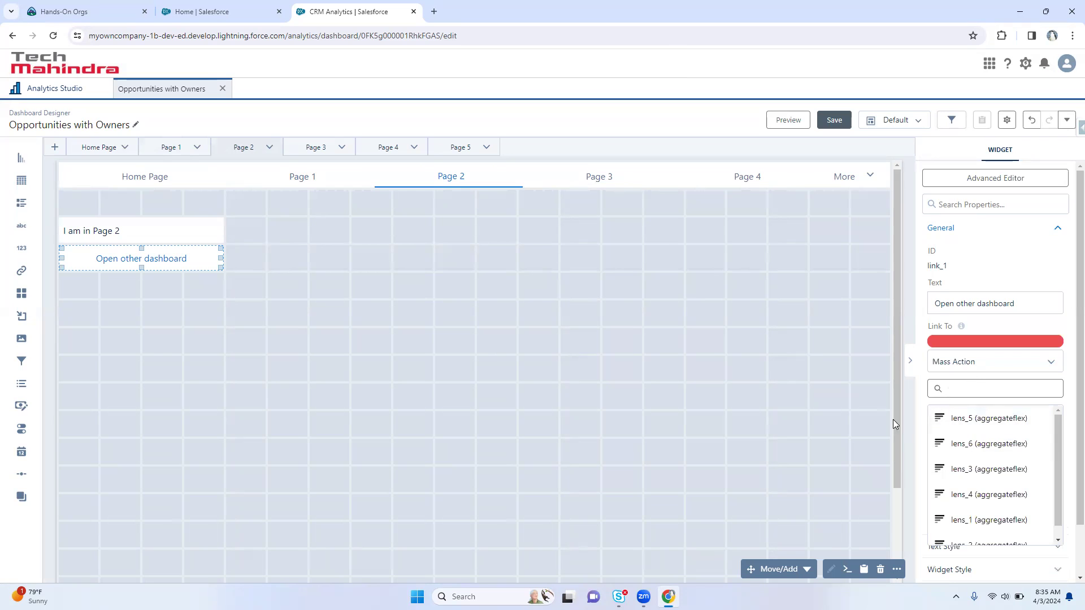
{"action": "left_click", "coordinate": [854, 408]}
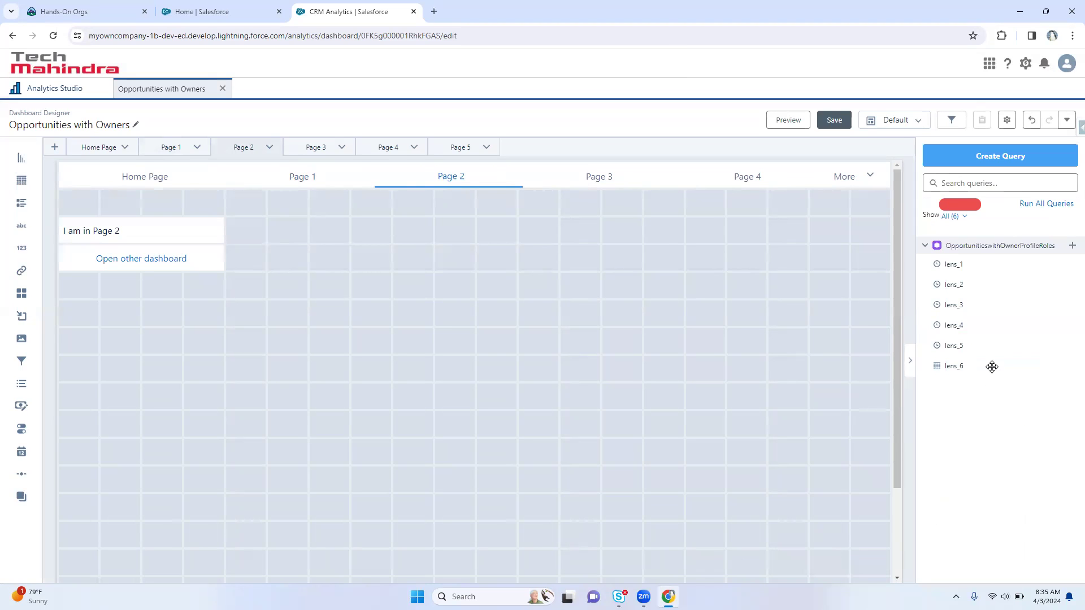
{"action": "left_click", "coordinate": [156, 251]}
{"action": "left_click", "coordinate": [1013, 388]}
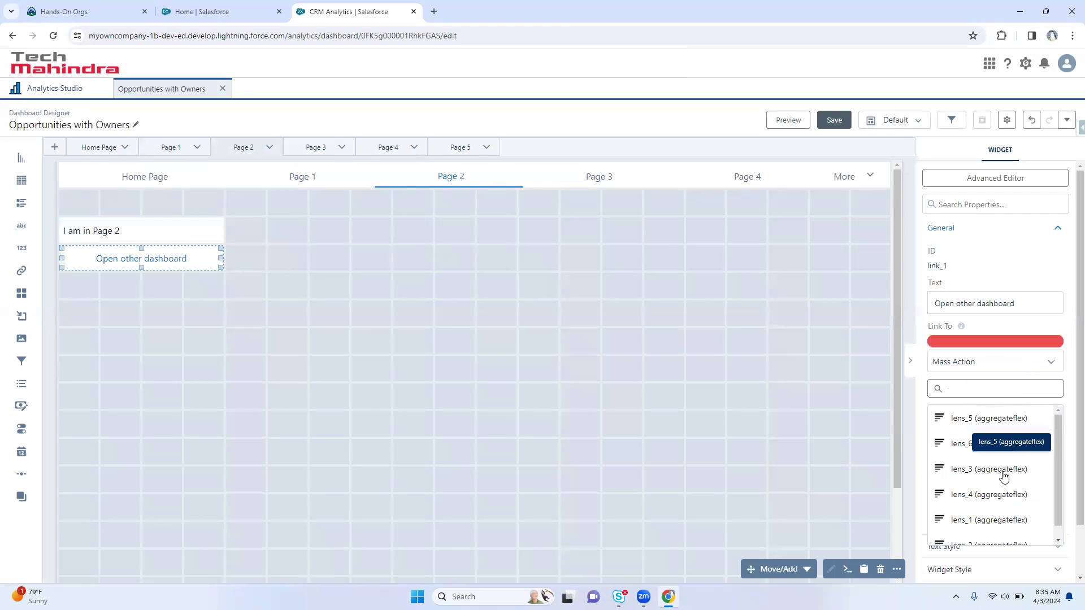
{"action": "scroll", "coordinate": [995, 486], "scroll_direction": "down", "scroll_amount": 1}
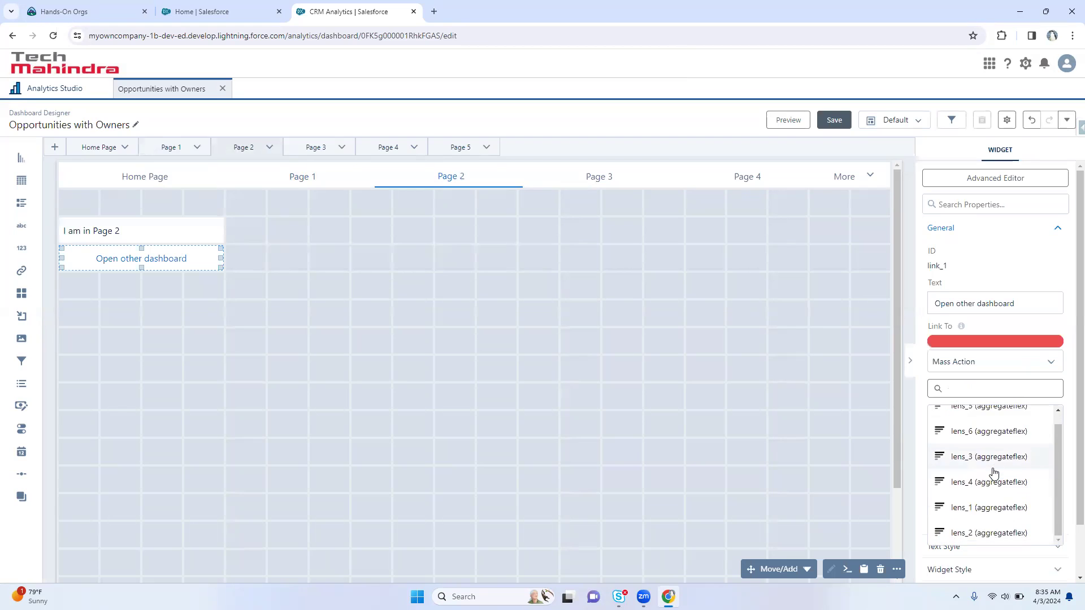
{"action": "left_click", "coordinate": [1000, 532]}
{"action": "left_click", "coordinate": [976, 444]}
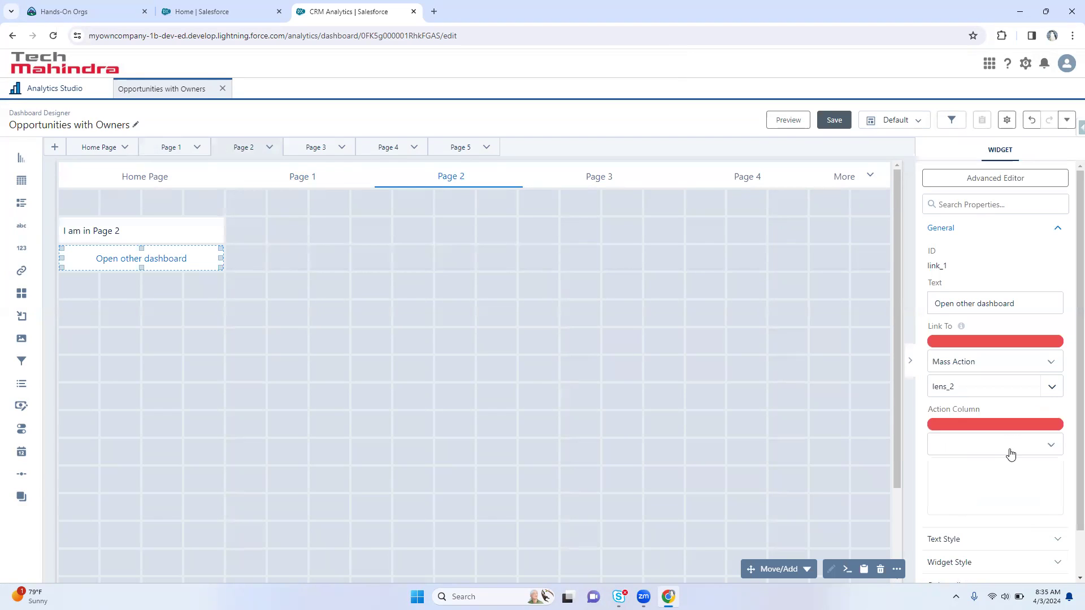
{"action": "left_click", "coordinate": [921, 432]}
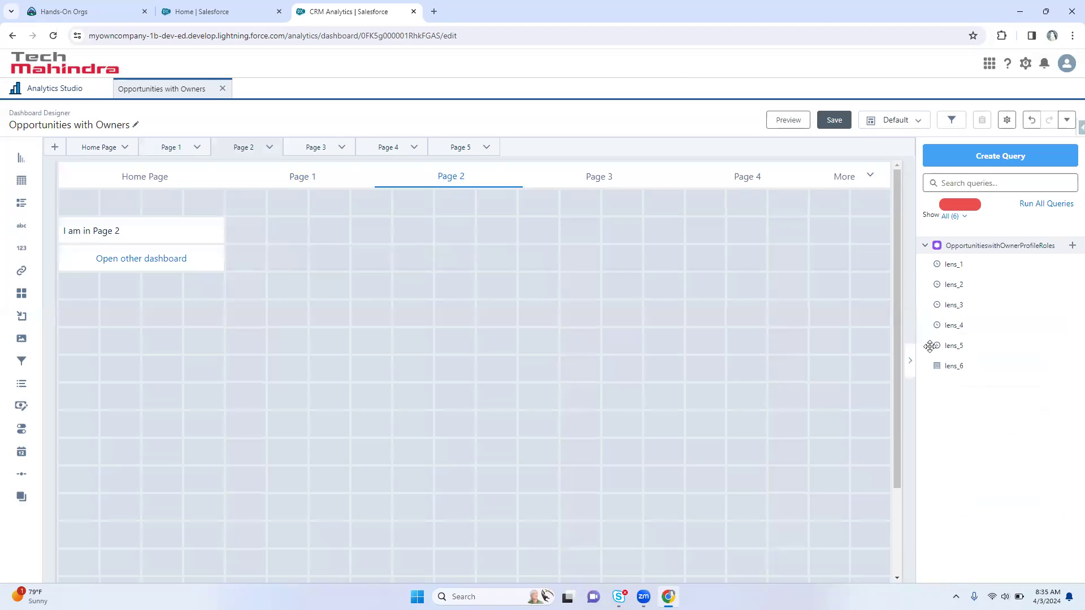
{"action": "left_click", "coordinate": [220, 265]}
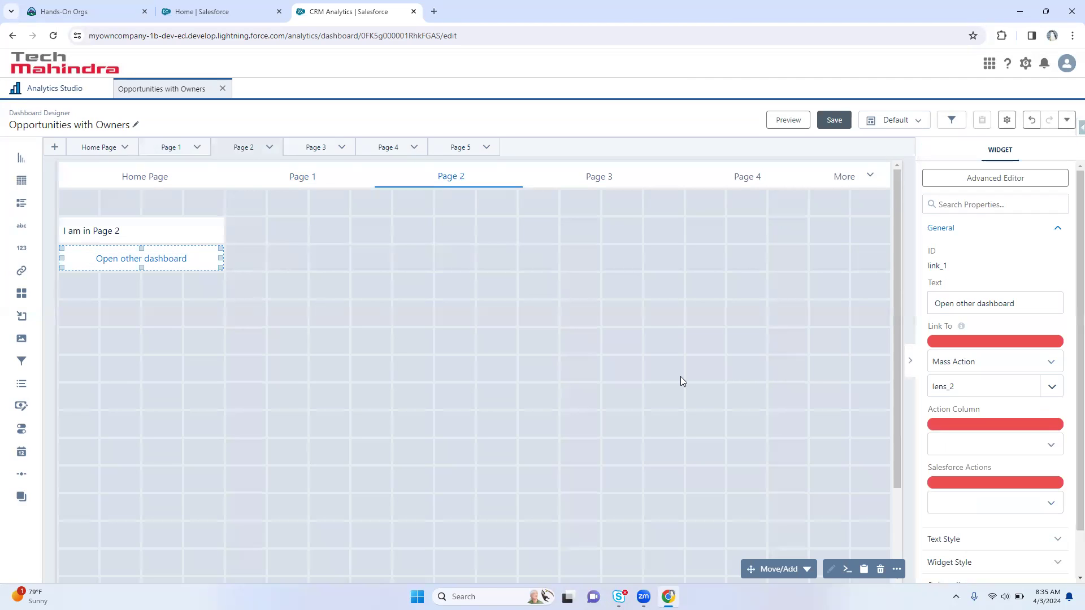
Try lens_5 as the Mass Action query and check the available action columns
{"action": "left_click", "coordinate": [964, 365]}
{"action": "scroll", "coordinate": [988, 458], "scroll_direction": "down", "scroll_amount": 2}
{"action": "left_click", "coordinate": [986, 472]}
{"action": "left_click", "coordinate": [966, 449]}
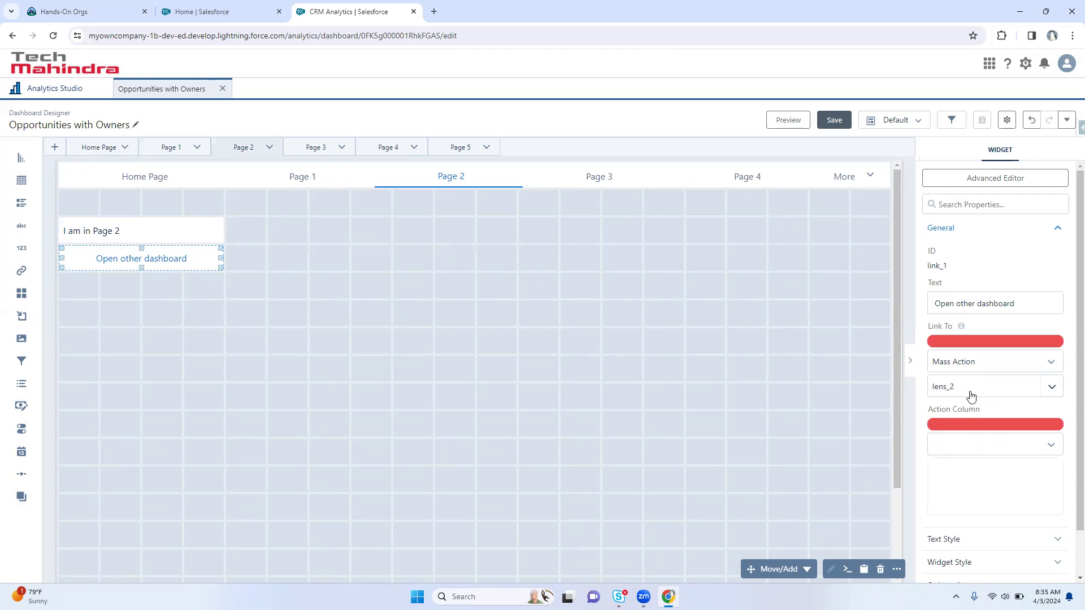
{"action": "left_click", "coordinate": [971, 396]}
{"action": "left_click", "coordinate": [978, 436]}
{"action": "left_click", "coordinate": [979, 443]}
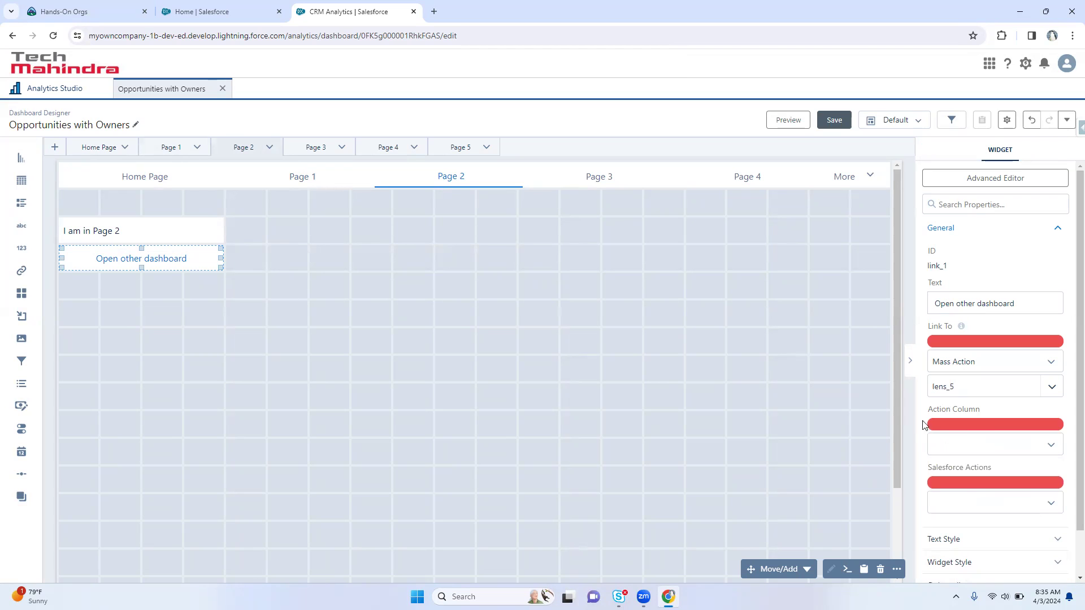
Copy the query ID of the Opps key fields table on the Home Page
{"action": "left_click", "coordinate": [96, 146]}
{"action": "scroll", "coordinate": [485, 401], "scroll_direction": "down", "scroll_amount": 10}
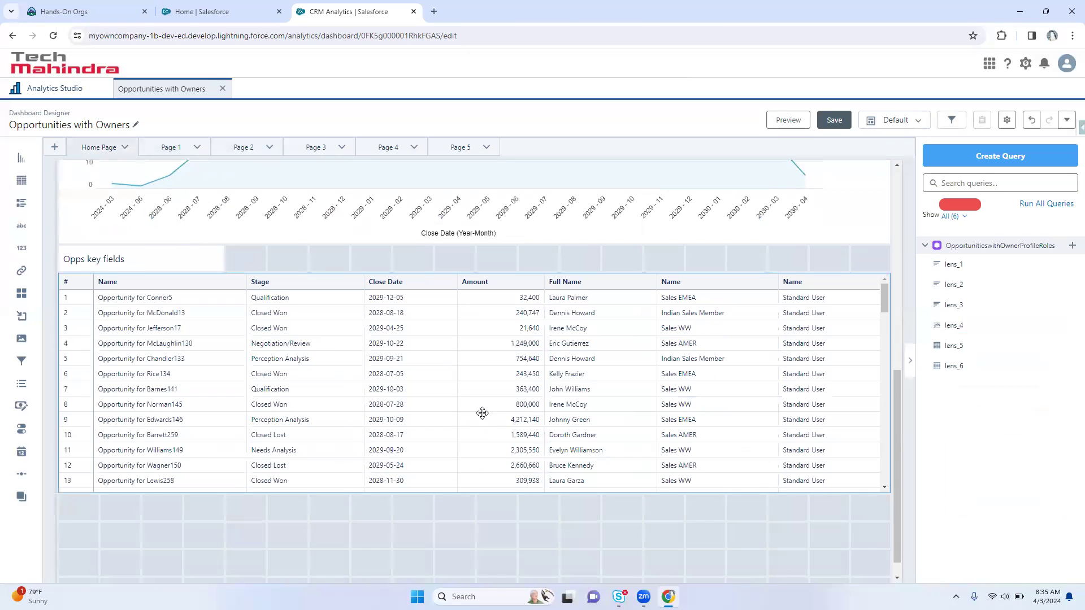
{"action": "left_click", "coordinate": [620, 329]}
{"action": "left_click", "coordinate": [974, 151]}
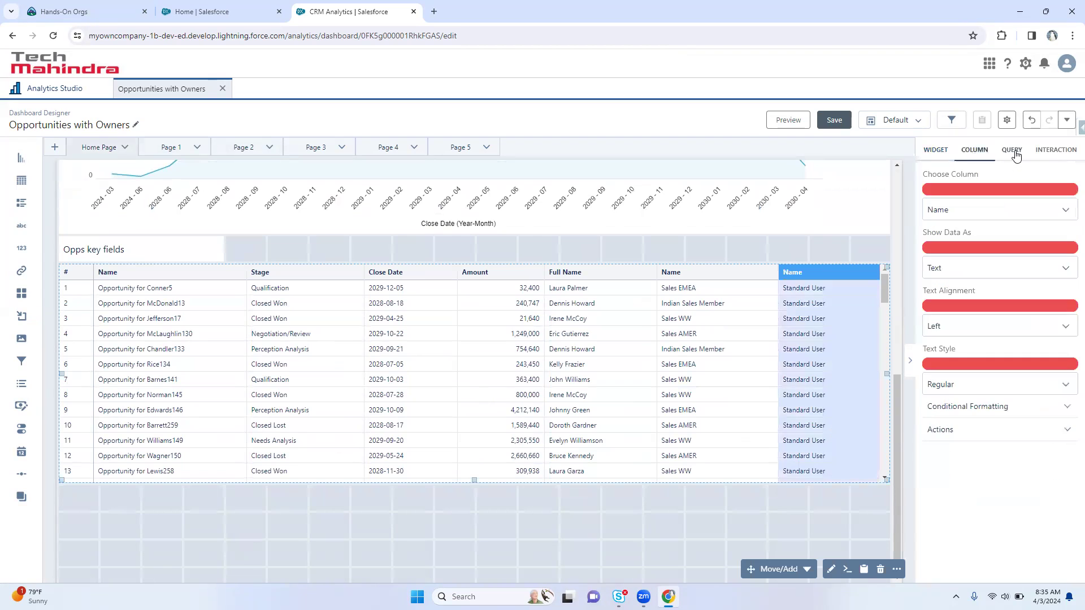
{"action": "left_click", "coordinate": [1012, 150]}
{"action": "double_click", "coordinate": [940, 232]}
{"action": "key", "text": "ctrl+c"}
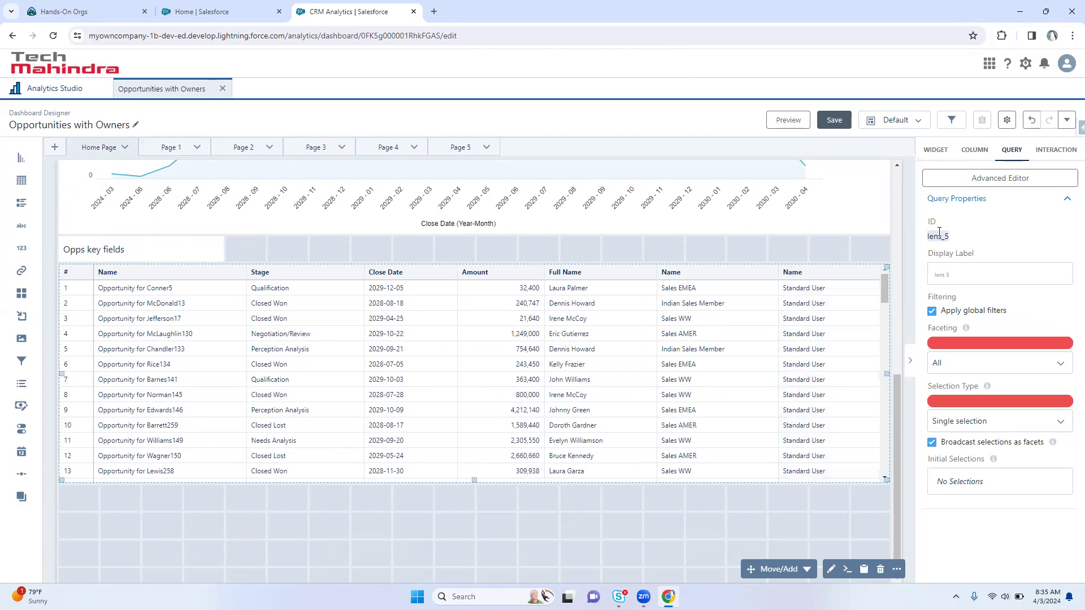
Return to the link widget on Page 2, select the copied lens_5 query for its Mass Action and recheck the action columns
{"action": "scroll", "coordinate": [186, 226], "scroll_direction": "up", "scroll_amount": 3}
{"action": "left_click", "coordinate": [185, 225]}
{"action": "scroll", "coordinate": [184, 225], "scroll_direction": "down", "scroll_amount": 10}
{"action": "scroll", "coordinate": [156, 255], "scroll_direction": "up", "scroll_amount": 10}
{"action": "left_click", "coordinate": [136, 264]}
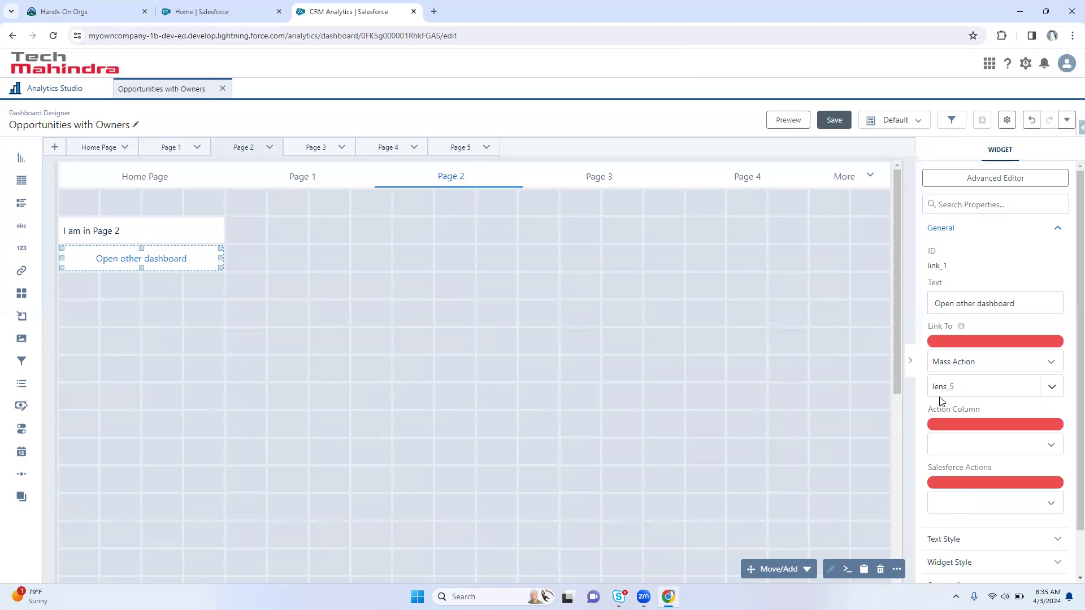
{"action": "left_click", "coordinate": [955, 388]}
{"action": "left_click", "coordinate": [978, 389]}
{"action": "key", "text": "ctrl+v"}
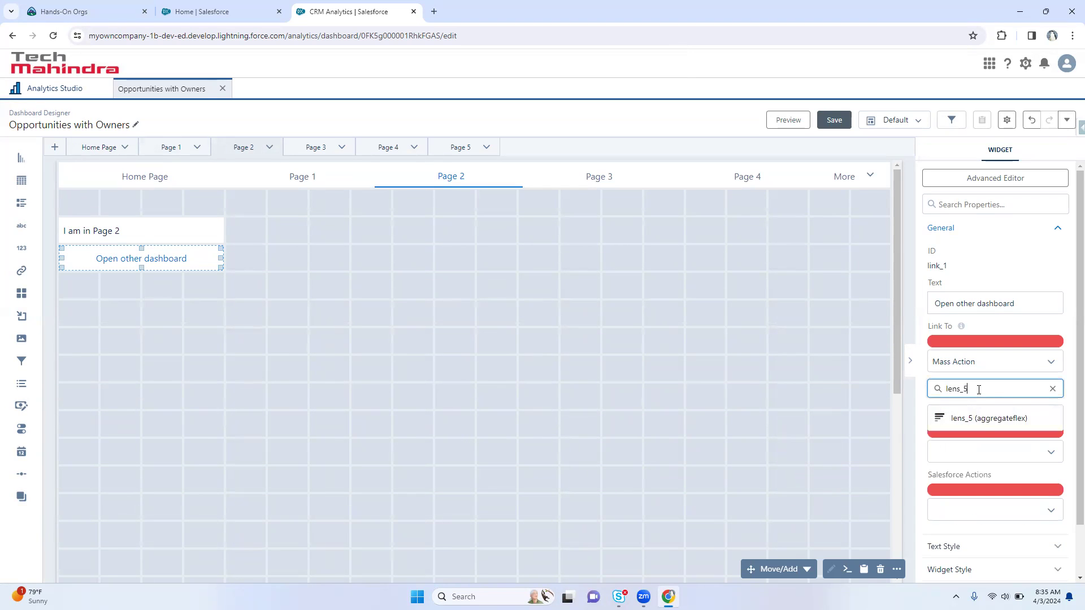
{"action": "left_click", "coordinate": [983, 420]}
{"action": "left_click", "coordinate": [986, 451]}
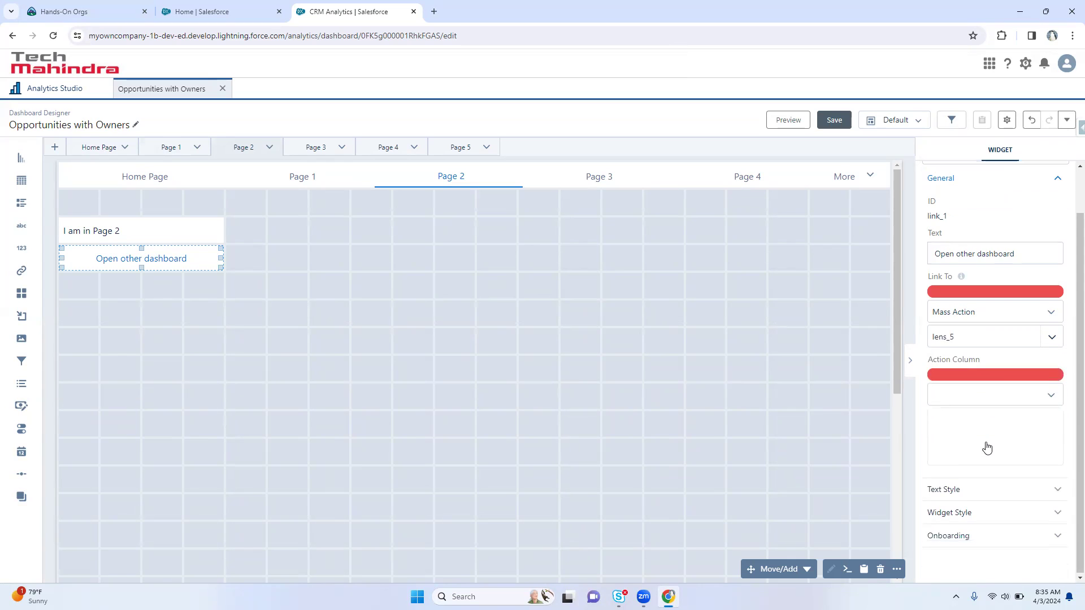
{"action": "left_click", "coordinate": [835, 391]}
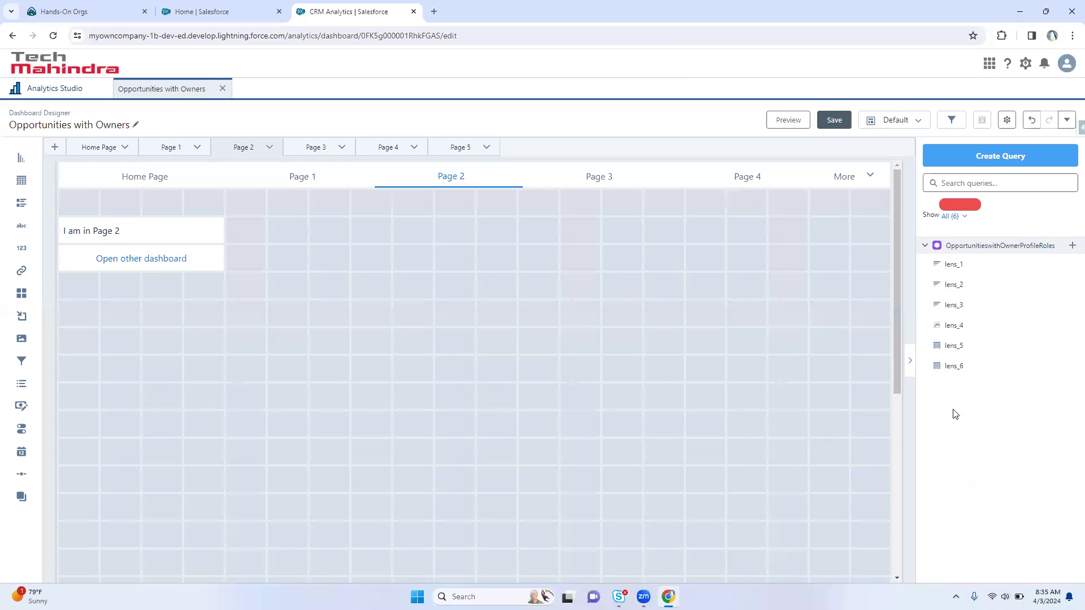
Set the "Open other dashboard" widget to link to a Saved dashboard
{"action": "left_click", "coordinate": [190, 254]}
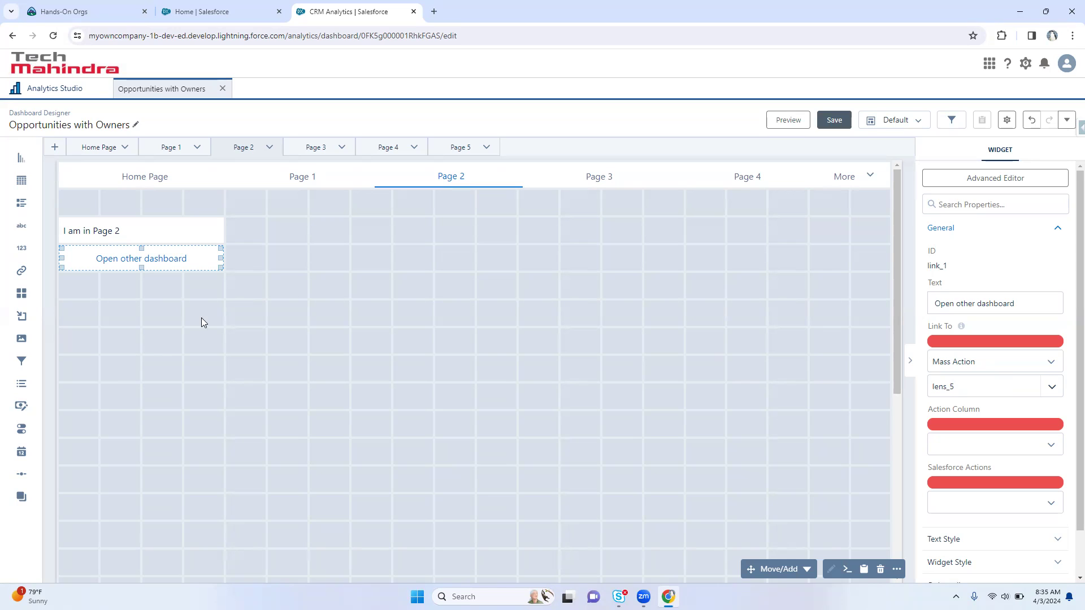
{"action": "left_click", "coordinate": [998, 366]}
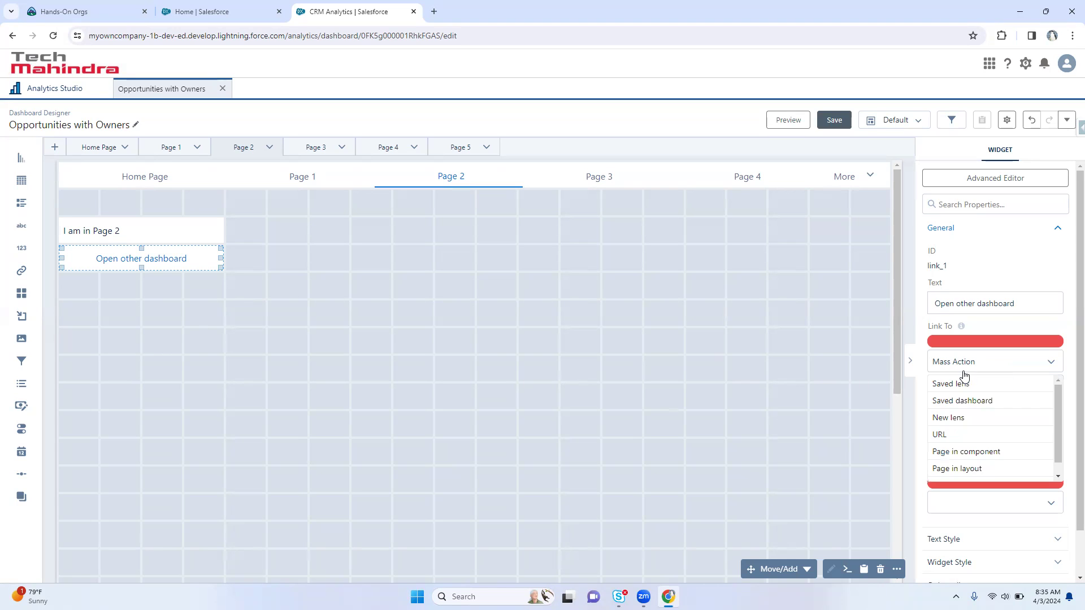
{"action": "left_click", "coordinate": [967, 400]}
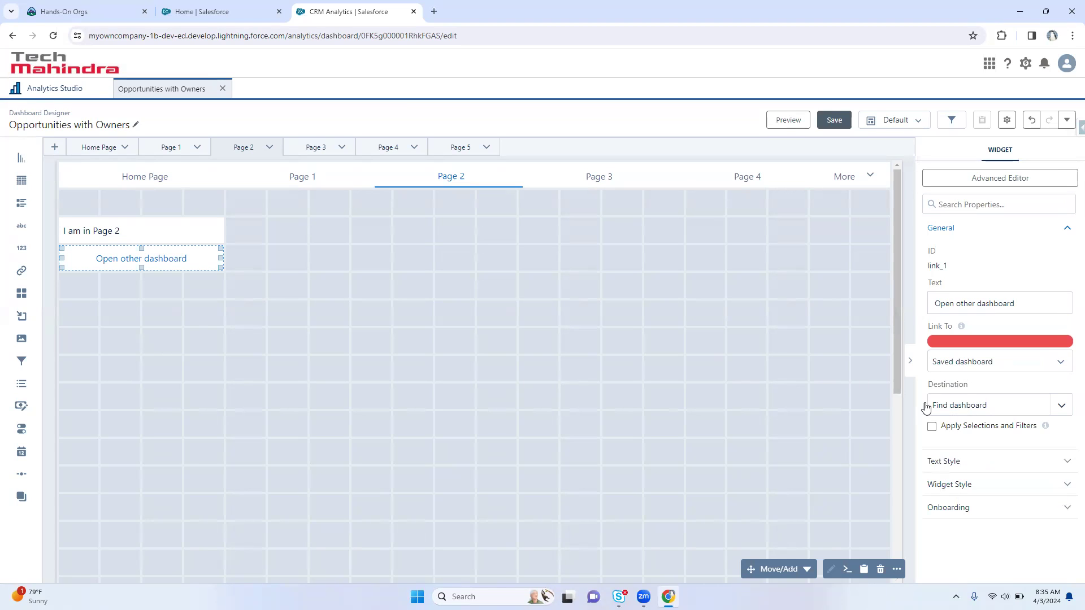
Set the link's destination to My Amazing Dashboard, then test the link in preview and close the opened dashboard
{"action": "left_click_drag", "start_coordinate": [929, 380], "coordinate": [968, 384]}
{"action": "left_click", "coordinate": [992, 409]}
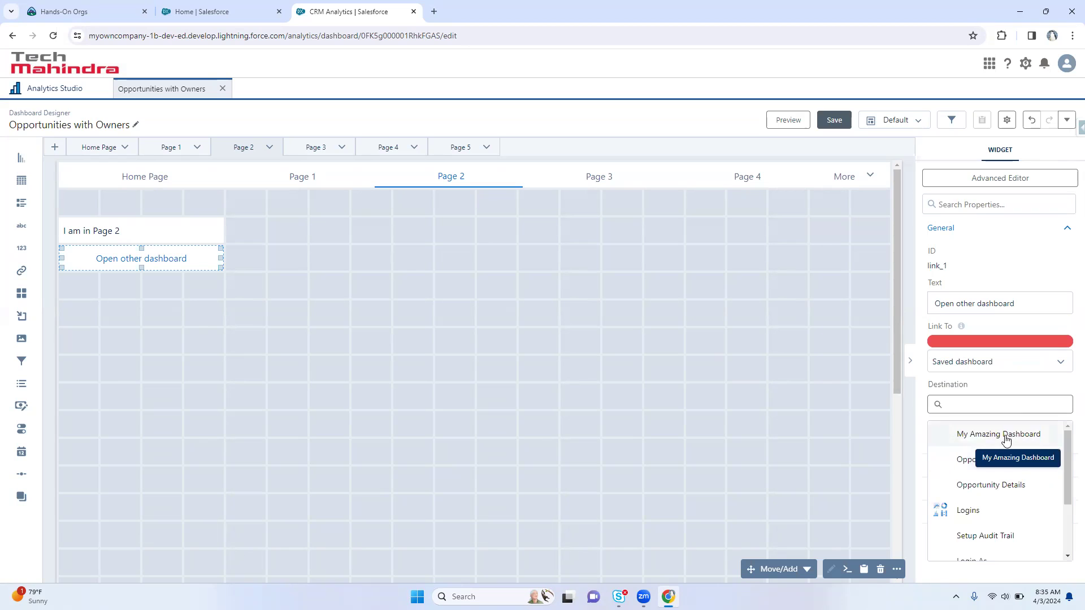
{"action": "left_click", "coordinate": [1000, 438]}
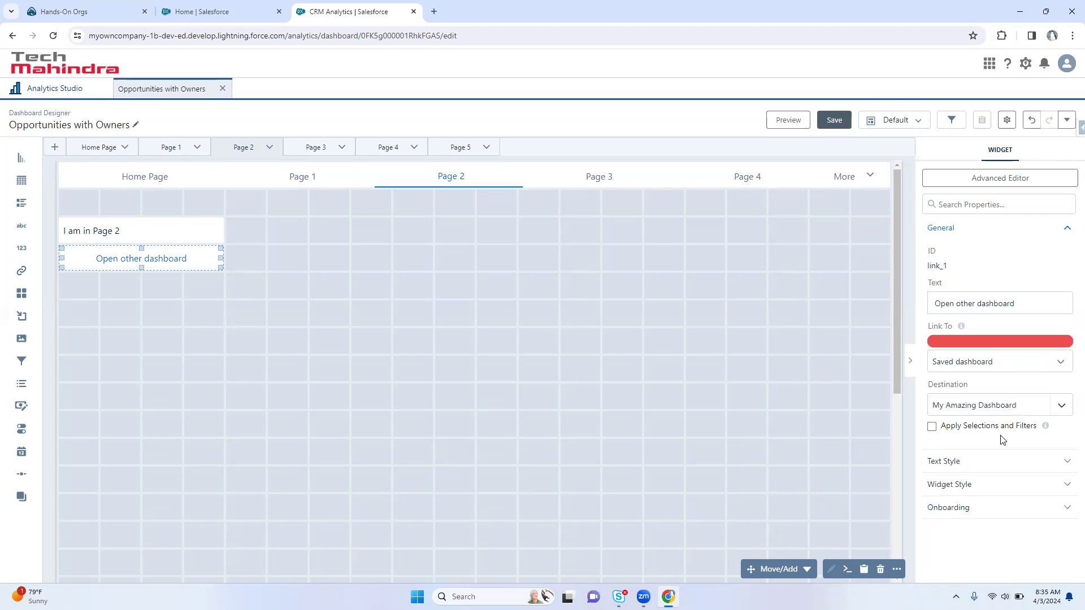
{"action": "left_click", "coordinate": [799, 125]}
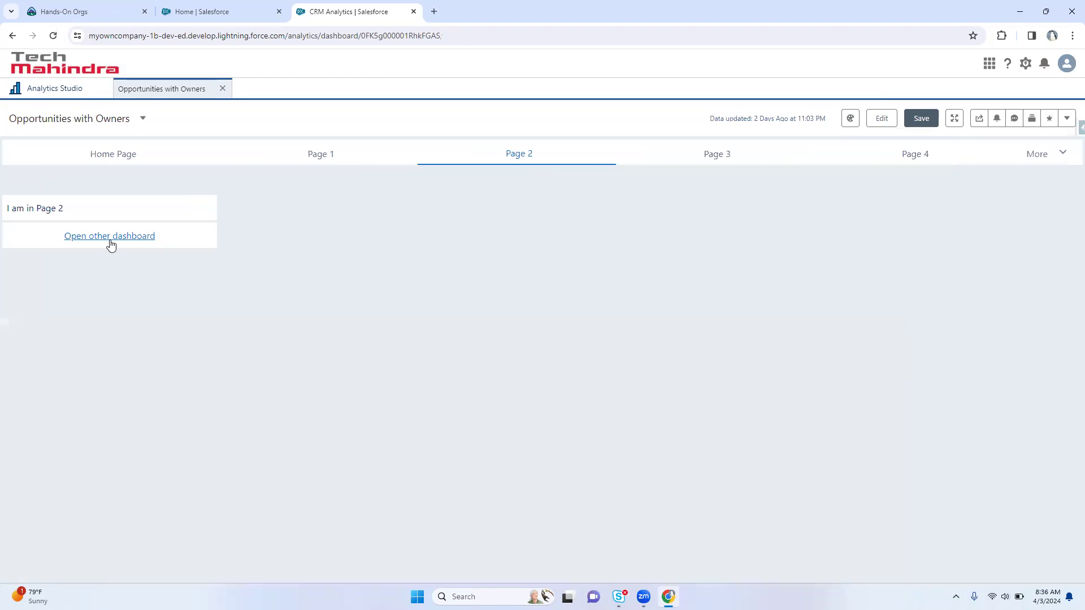
{"action": "left_click", "coordinate": [113, 237]}
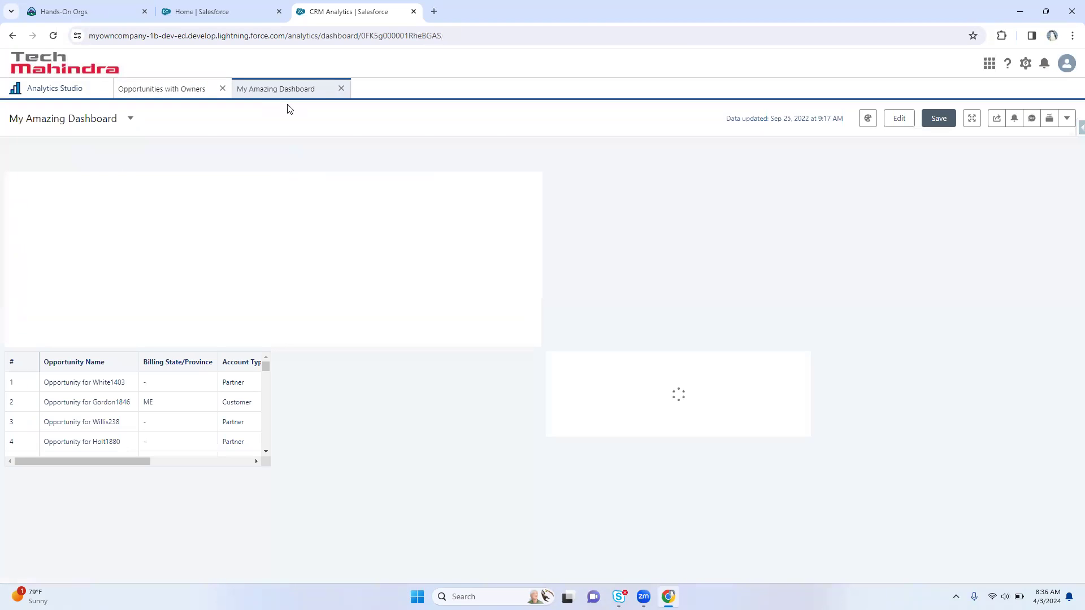
{"action": "left_click", "coordinate": [341, 92]}
Change the Page 2 link to the saved lens Lead Lens chart, then test it in preview and close the opened lens
{"action": "left_click", "coordinate": [882, 119]}
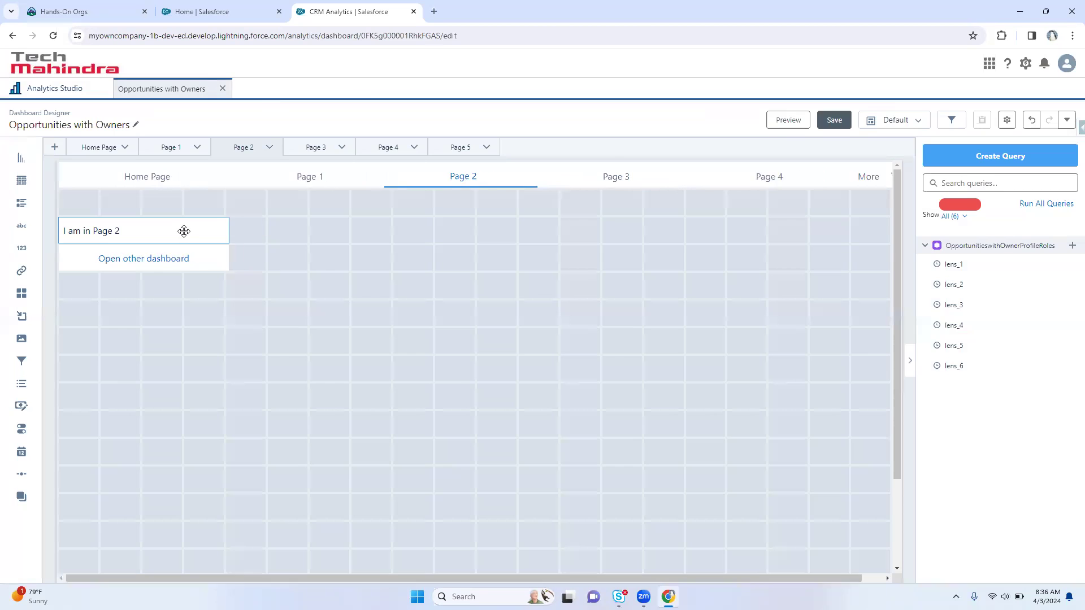
{"action": "left_click", "coordinate": [169, 255]}
{"action": "left_click", "coordinate": [980, 362]}
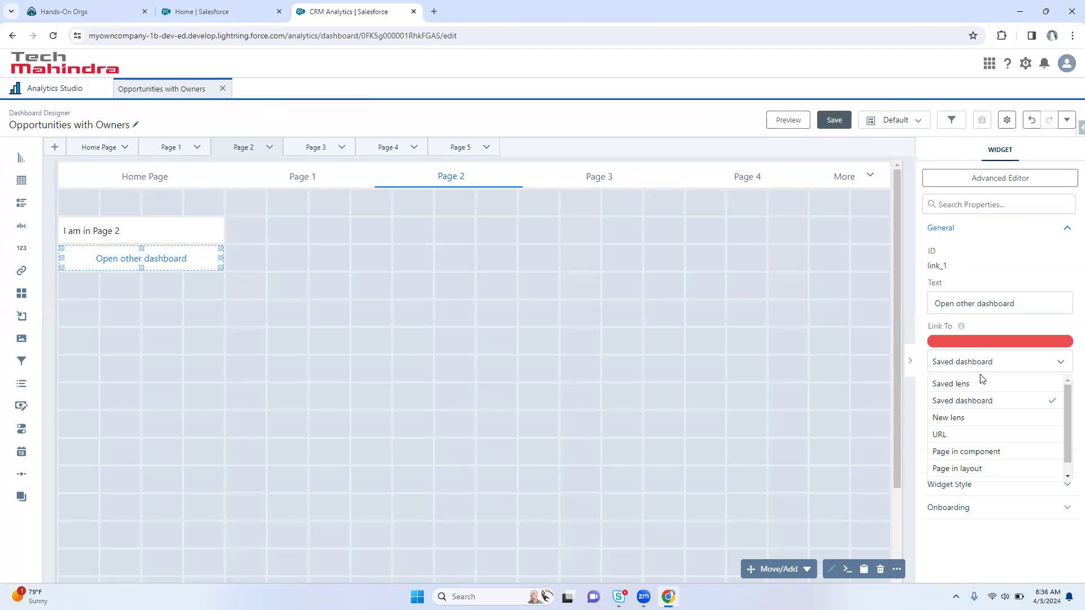
{"action": "left_click", "coordinate": [984, 386]}
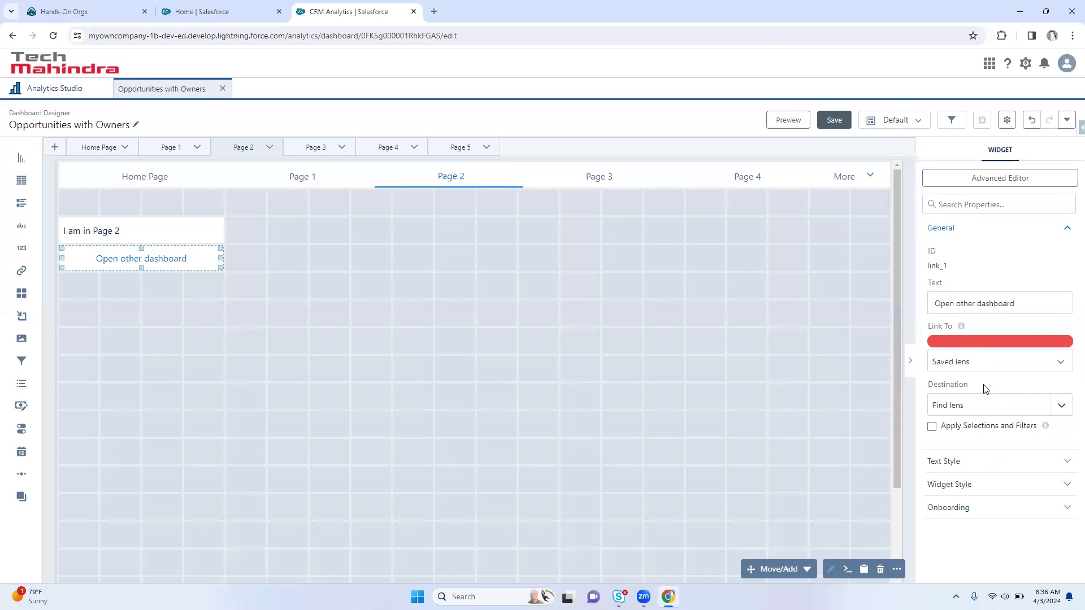
{"action": "left_click", "coordinate": [992, 407]}
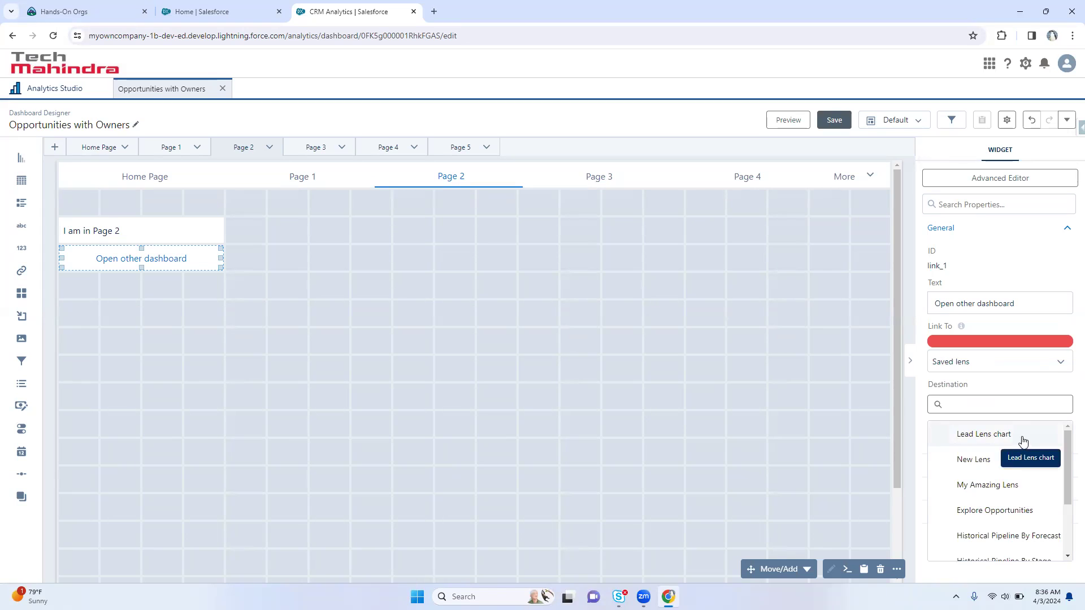
{"action": "left_click", "coordinate": [1019, 438]}
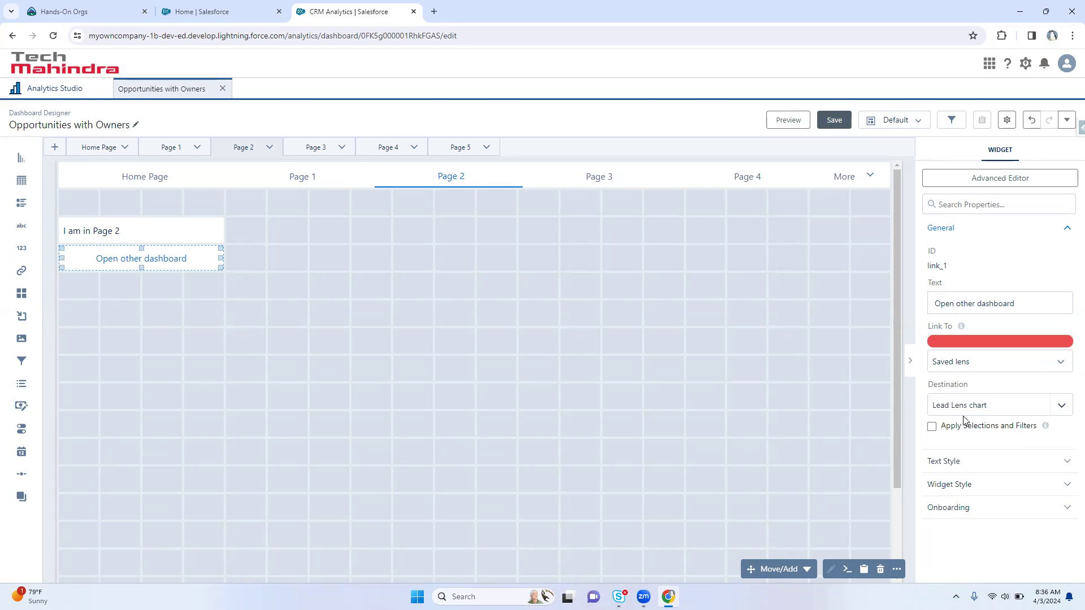
{"action": "left_click", "coordinate": [789, 120]}
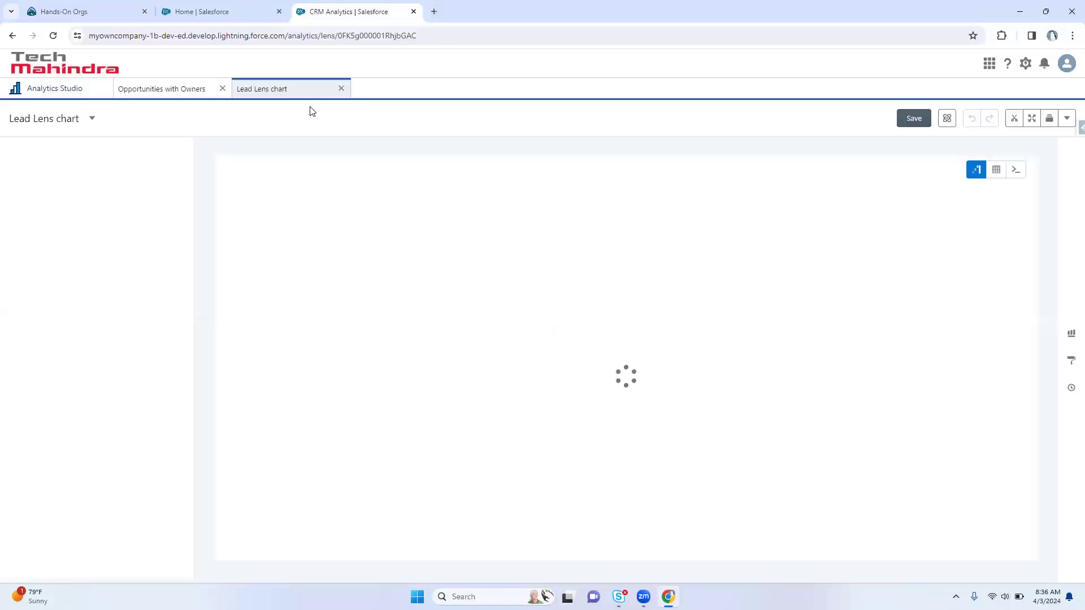
{"action": "left_click", "coordinate": [342, 89]}
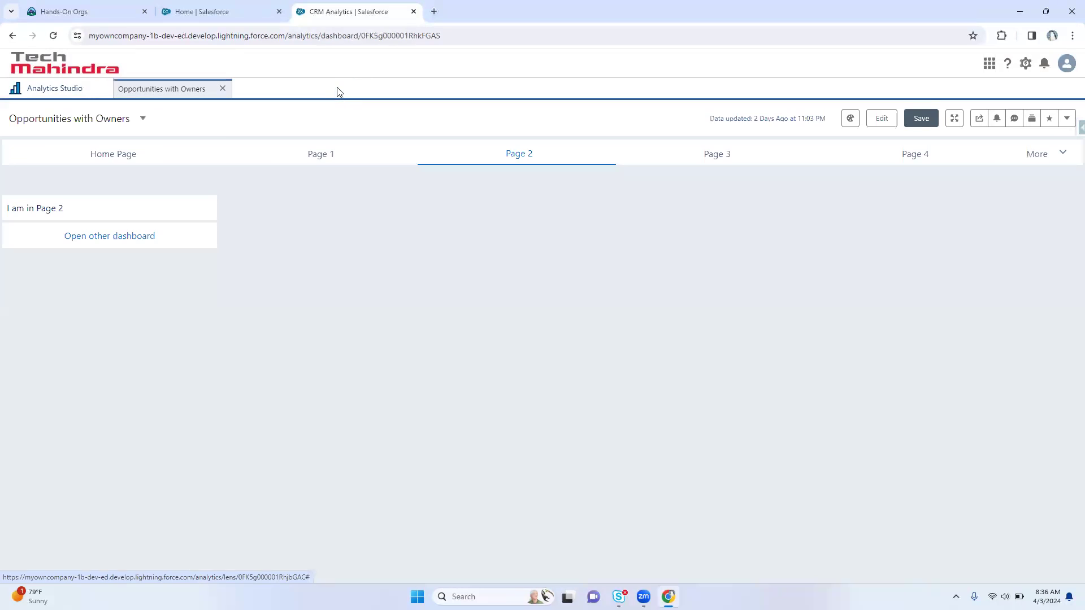
Set the "Open other dashboard" widget to link to a New lens based on the lens_3 query
{"action": "left_click", "coordinate": [882, 118]}
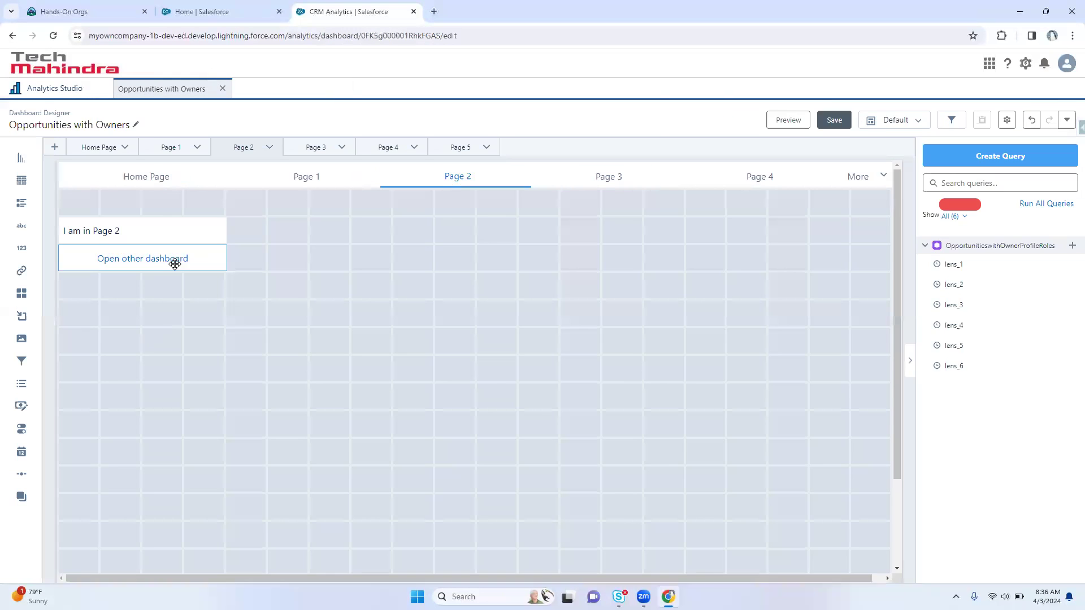
{"action": "left_click", "coordinate": [176, 259]}
{"action": "left_click", "coordinate": [968, 360]}
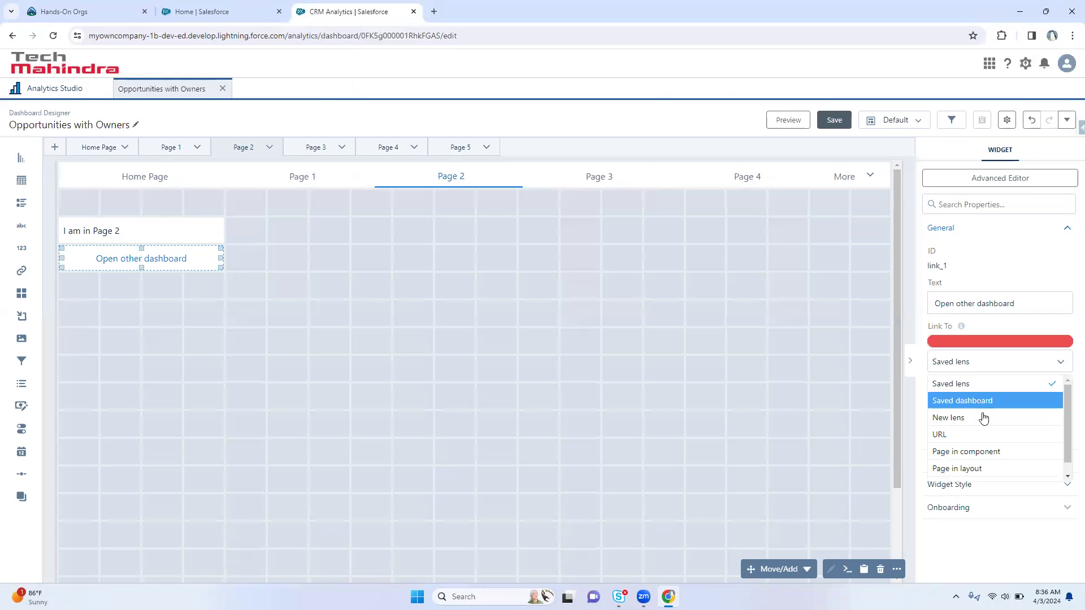
{"action": "left_click", "coordinate": [989, 420]}
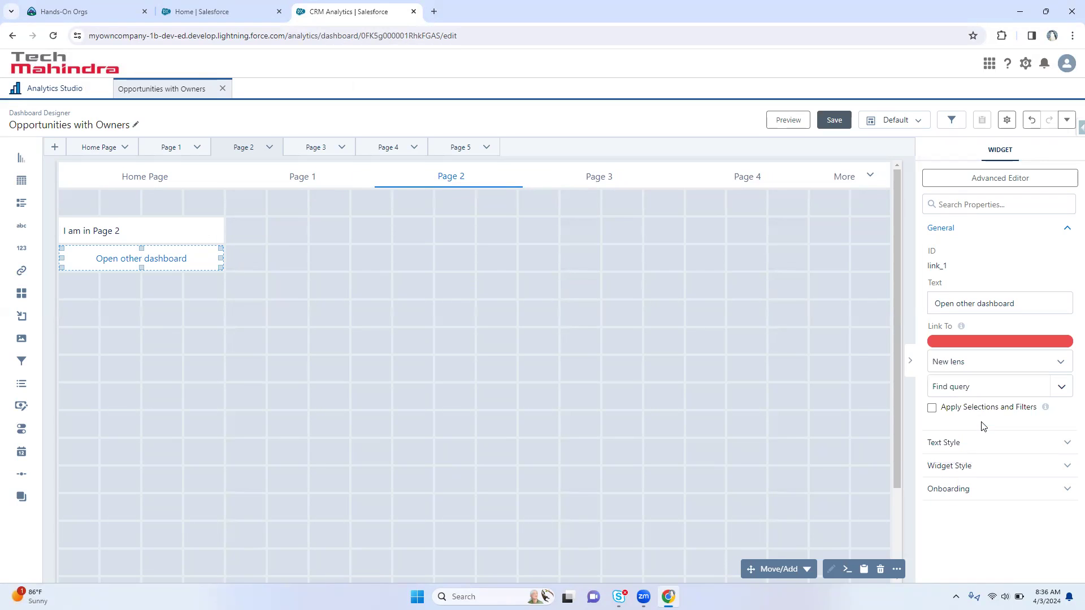
{"action": "left_click", "coordinate": [974, 384]}
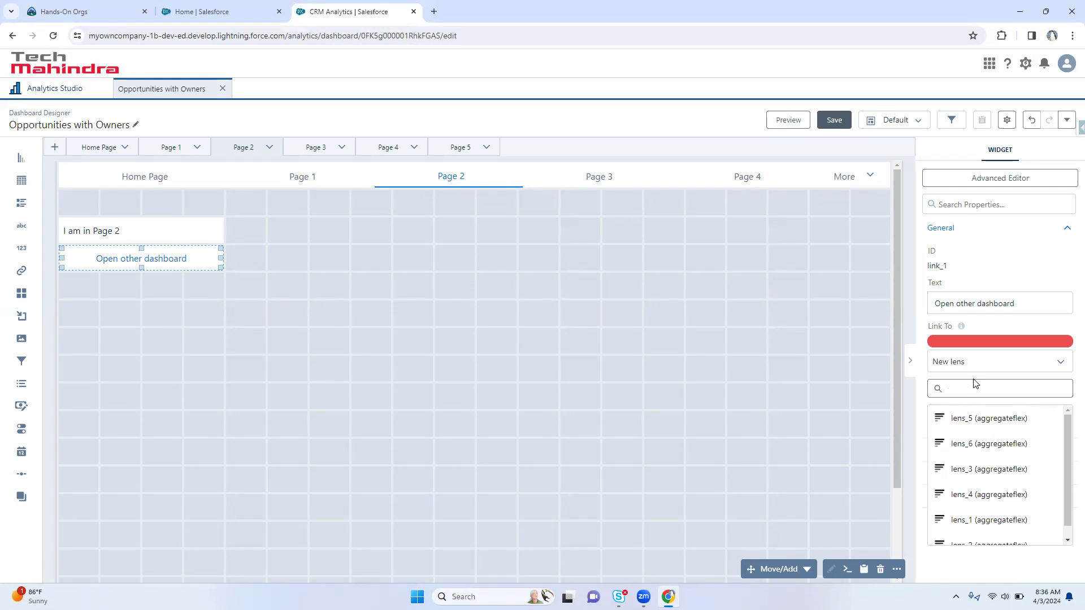
{"action": "left_click", "coordinate": [983, 470]}
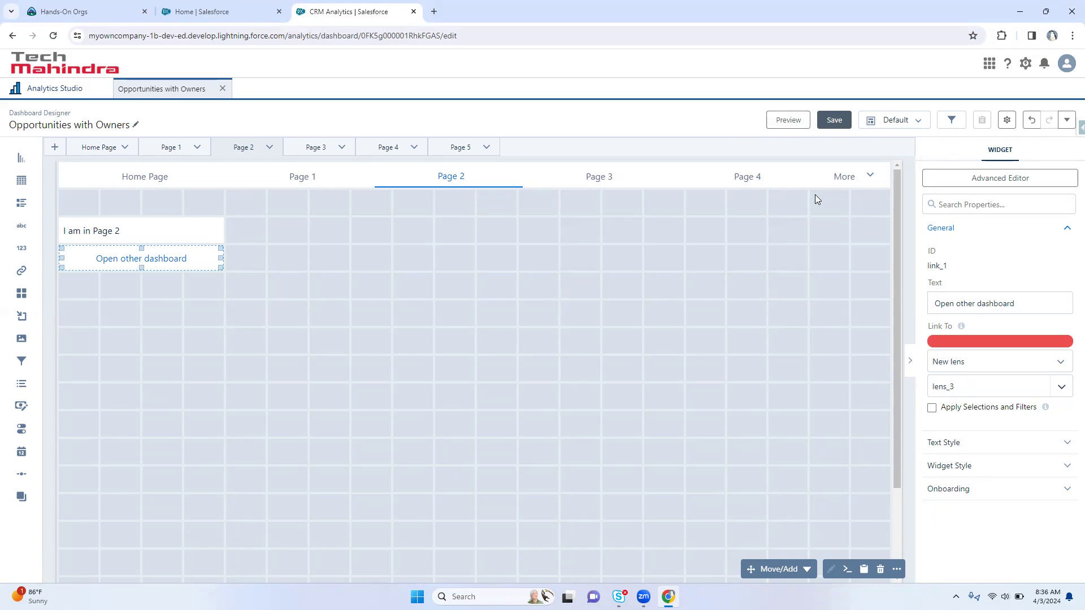
Test the link to the new lens in preview and close the opened lens
{"action": "left_click", "coordinate": [788, 120]}
{"action": "left_click", "coordinate": [108, 241]}
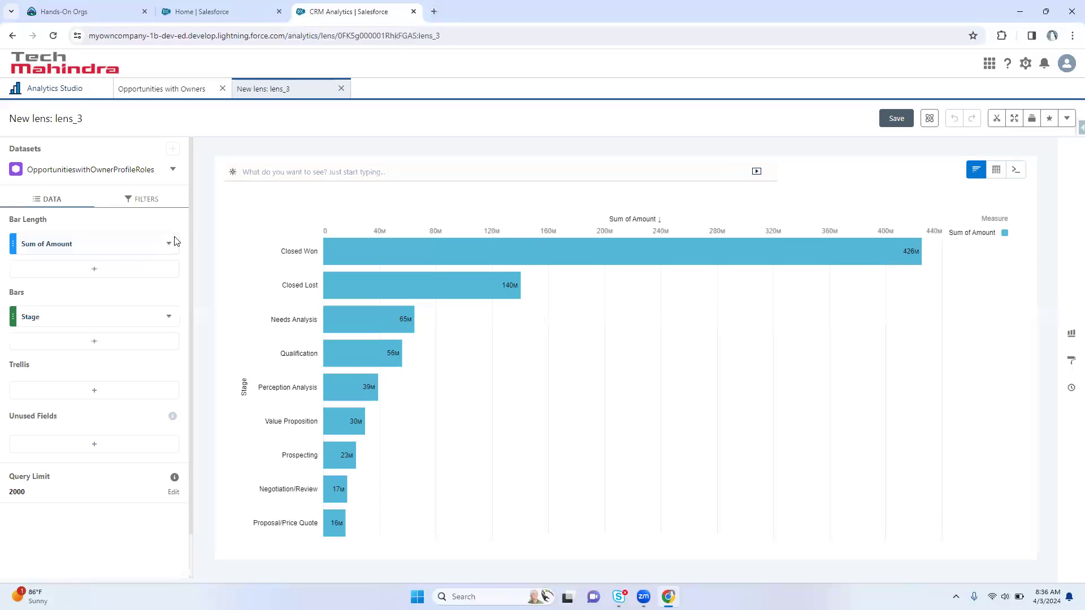
{"action": "left_click", "coordinate": [342, 88]}
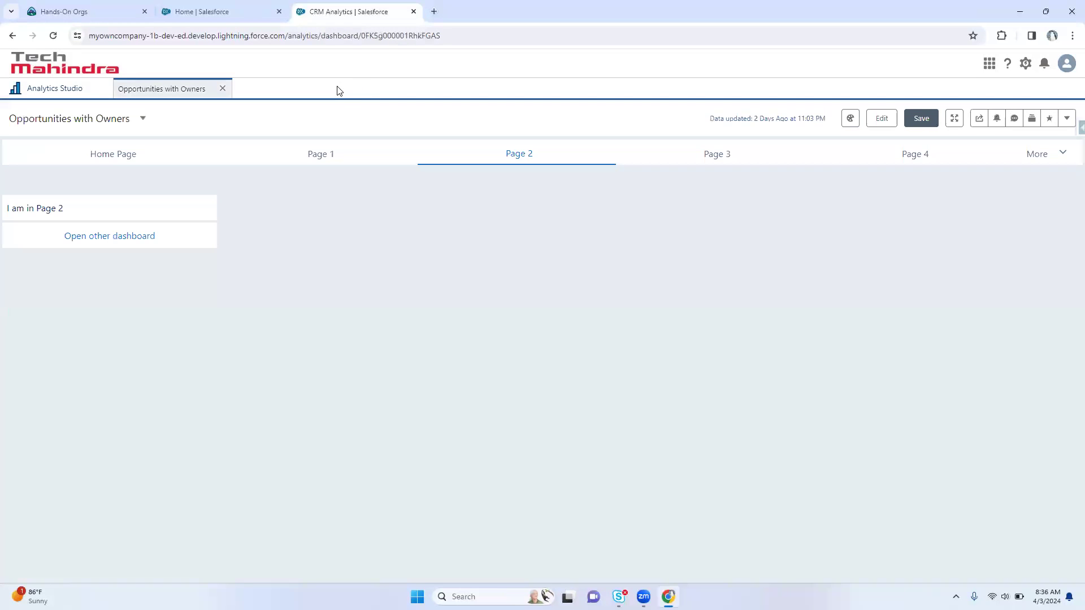
Check the query ID of the Sum of Amount by Stage Name chart on the Home Page
{"action": "left_click", "coordinate": [91, 164]}
{"action": "left_click", "coordinate": [878, 118]}
{"action": "left_click", "coordinate": [848, 270]}
{"action": "left_click", "coordinate": [992, 150]}
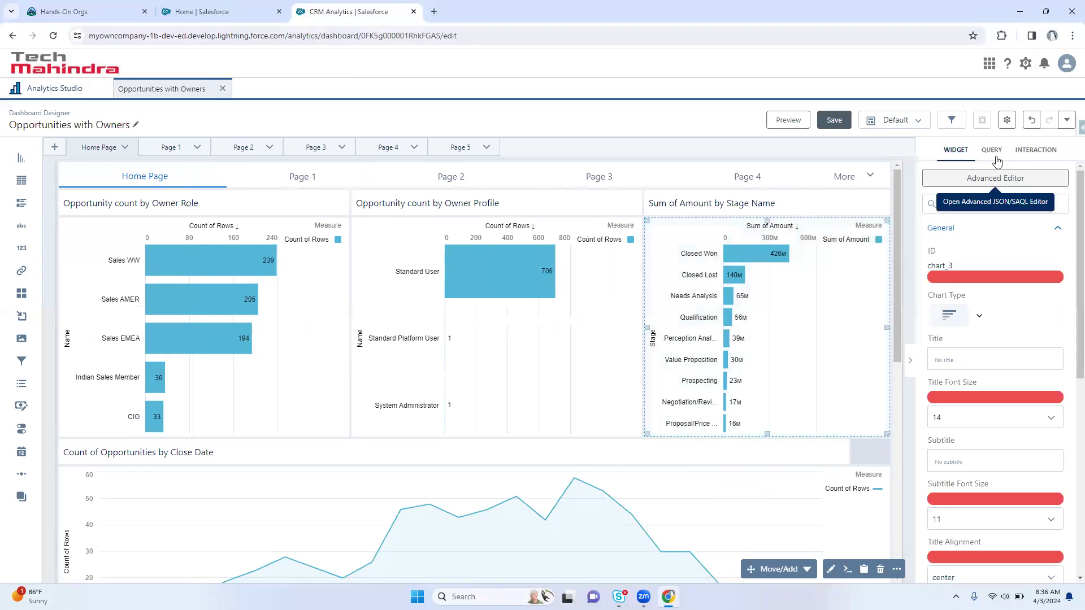
{"action": "left_click_drag", "start_coordinate": [927, 237], "coordinate": [944, 240]}
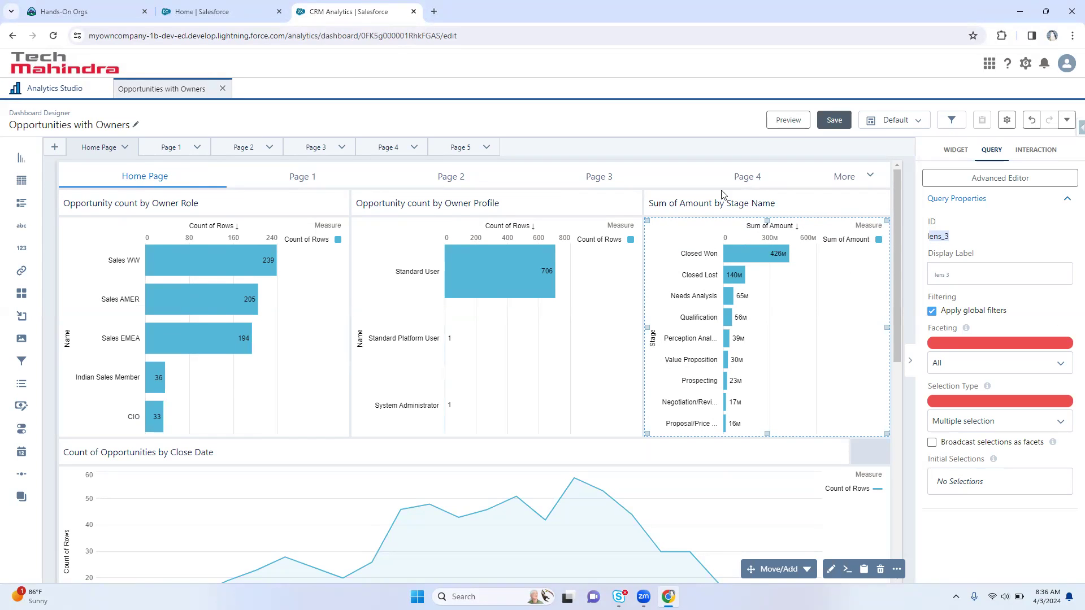
Preview the dashboard, explore the Sum of Amount by Stage Name chart as a new lens, then close that lens
{"action": "left_click", "coordinate": [788, 120]}
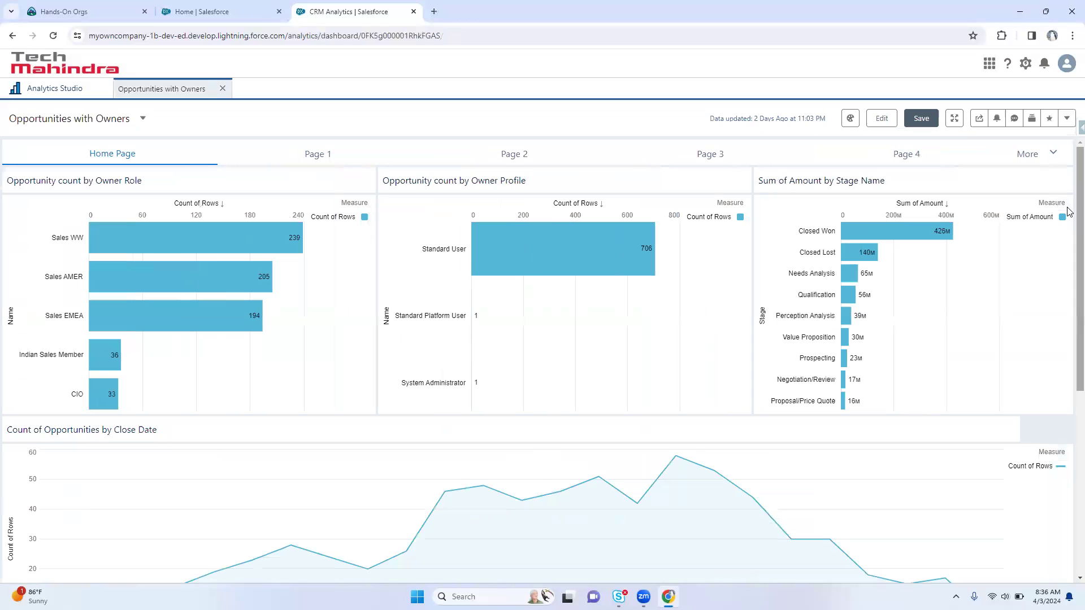
{"action": "left_click", "coordinate": [1064, 212]}
{"action": "left_click", "coordinate": [1014, 222]}
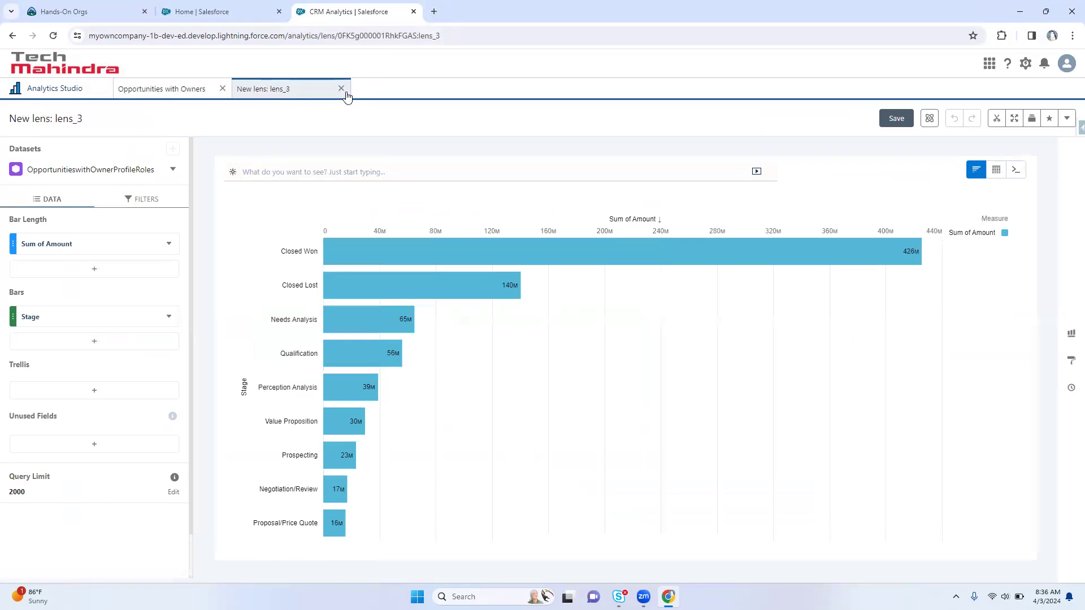
{"action": "left_click", "coordinate": [341, 89]}
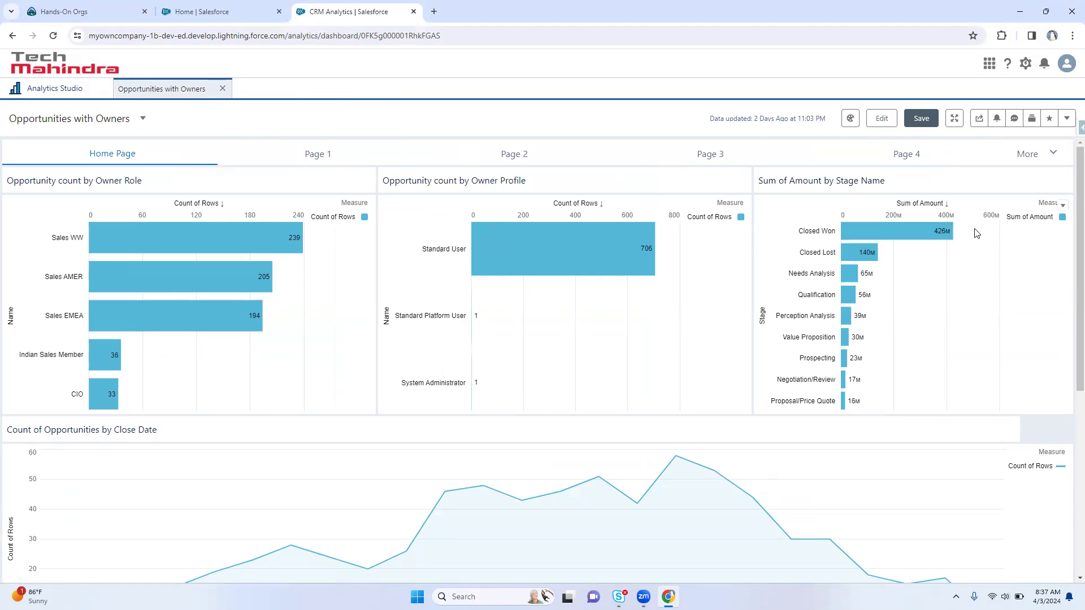
Review the link widget's New lens setting on Page 2 and open its link in preview for comparison with the explored chart
{"action": "left_click", "coordinate": [508, 158]}
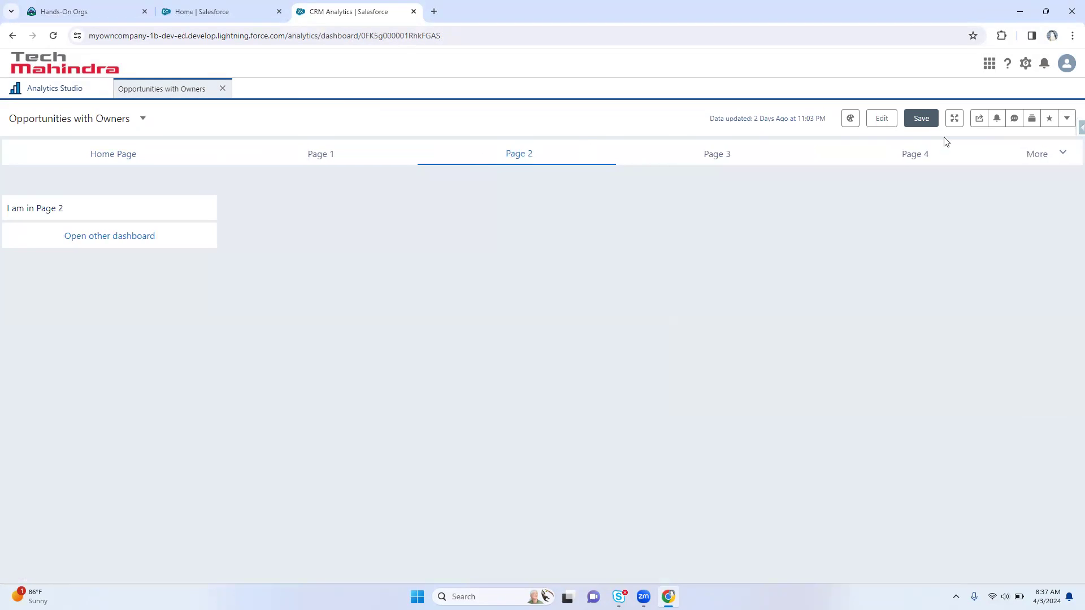
{"action": "left_click", "coordinate": [881, 119]}
{"action": "left_click", "coordinate": [174, 250]}
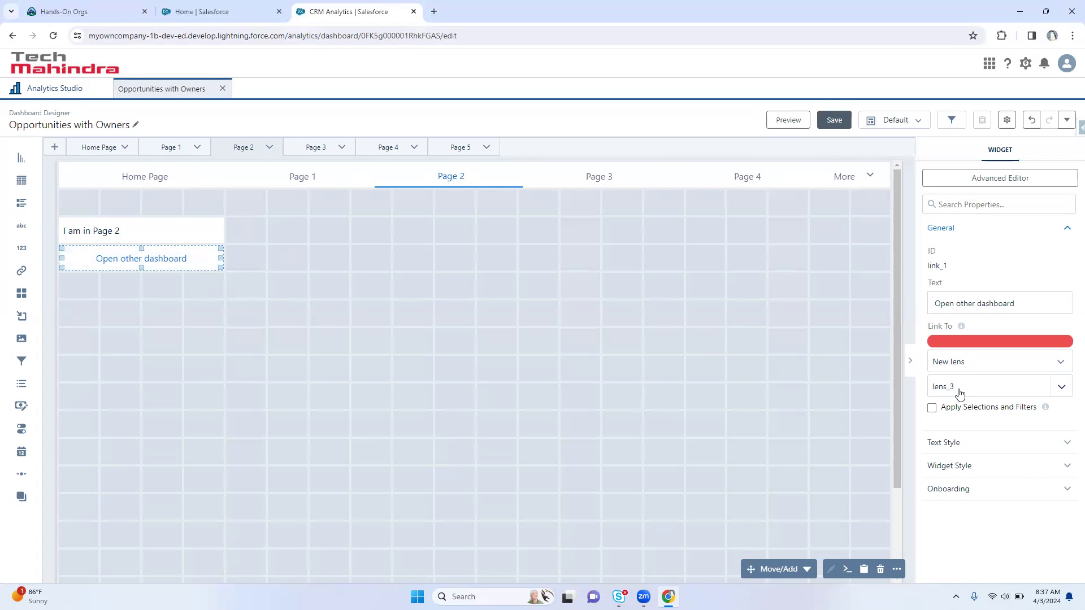
{"action": "left_click", "coordinate": [790, 120]}
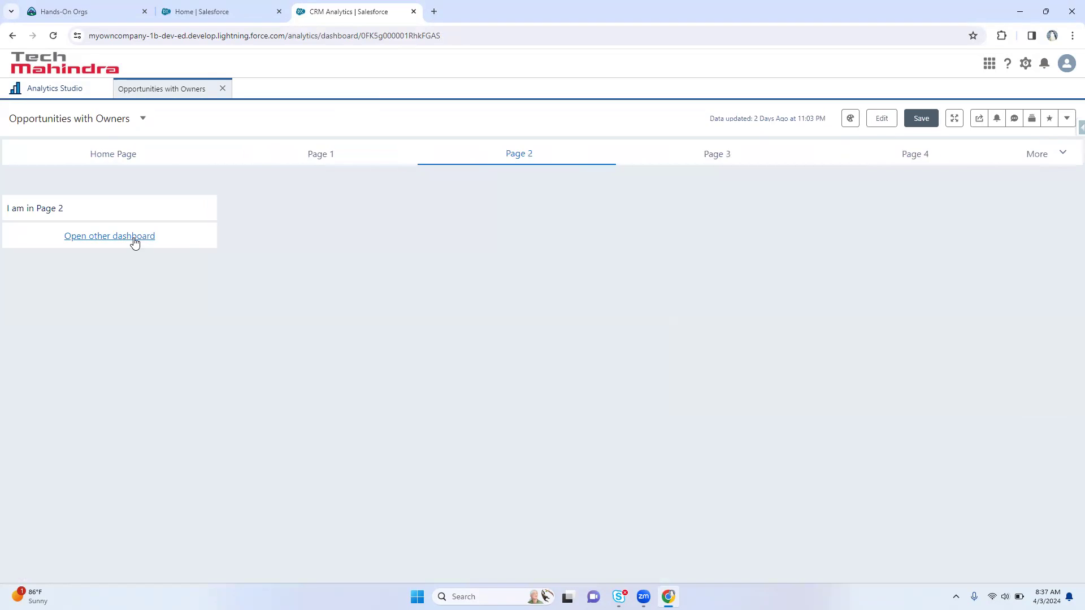
{"action": "left_click", "coordinate": [131, 237]}
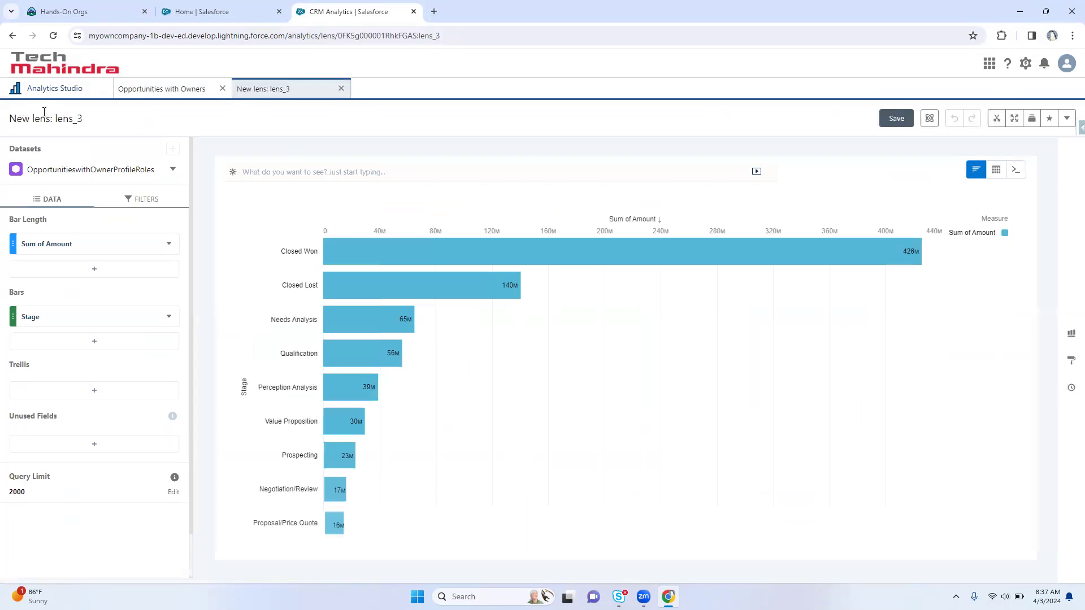
Return to editing the Opportunities with Owners dashboard and open the Link To options of the Page 2 link widget
{"action": "left_click", "coordinate": [164, 89]}
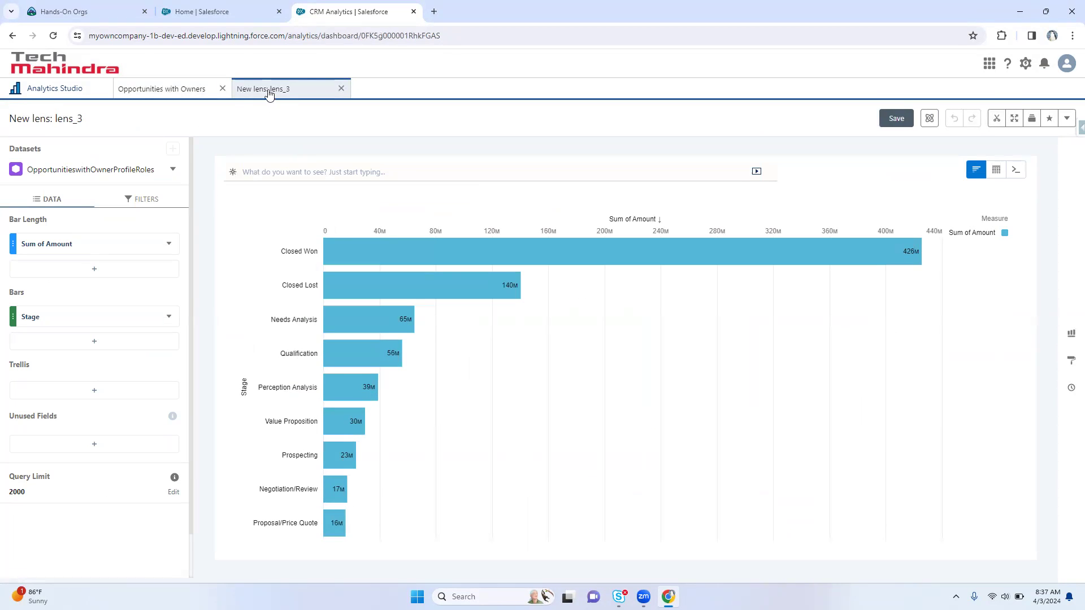
{"action": "left_click", "coordinate": [879, 119]}
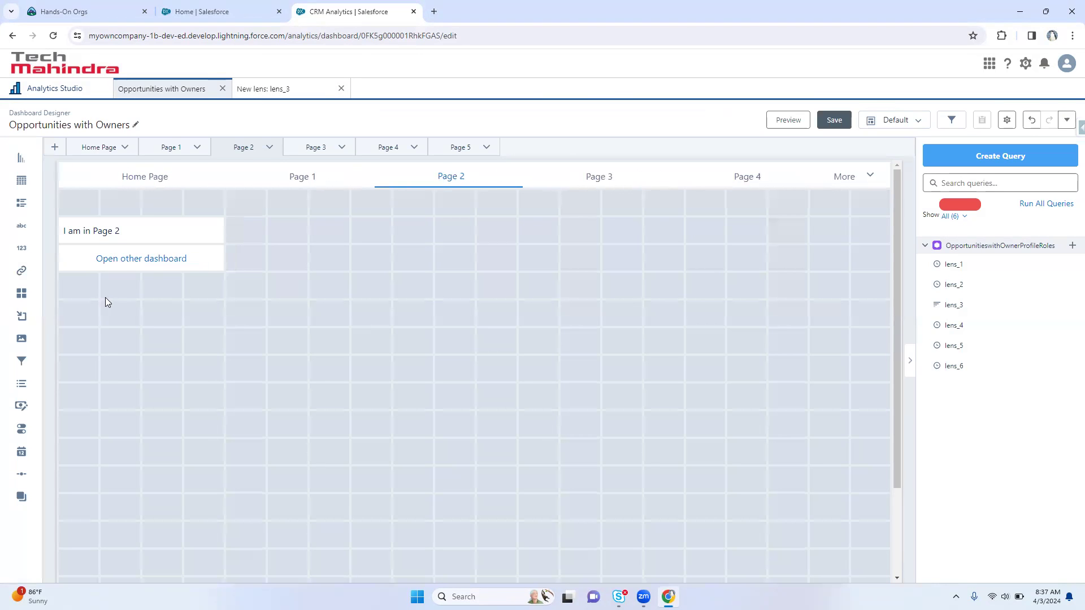
{"action": "left_click", "coordinate": [160, 257]}
{"action": "left_click", "coordinate": [1013, 368]}
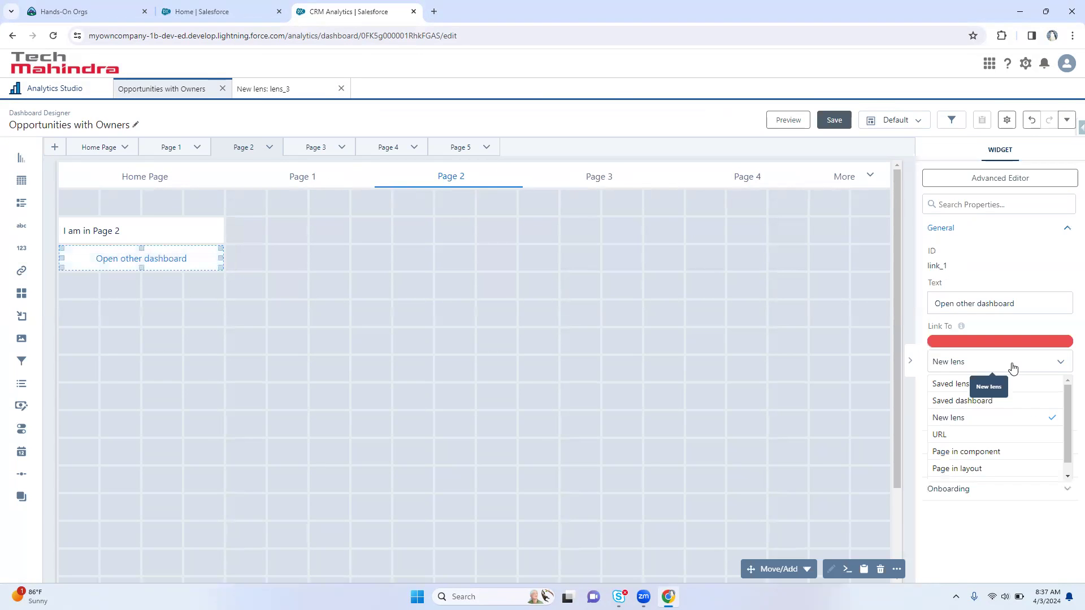
{"action": "left_click", "coordinate": [981, 434]}
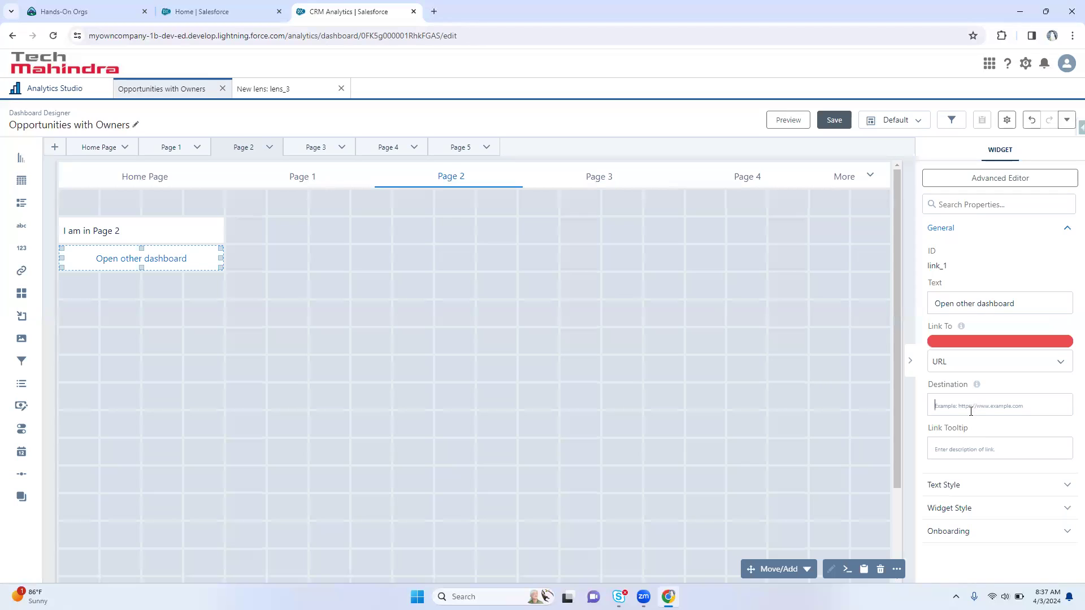
{"action": "type", "text": "https"}
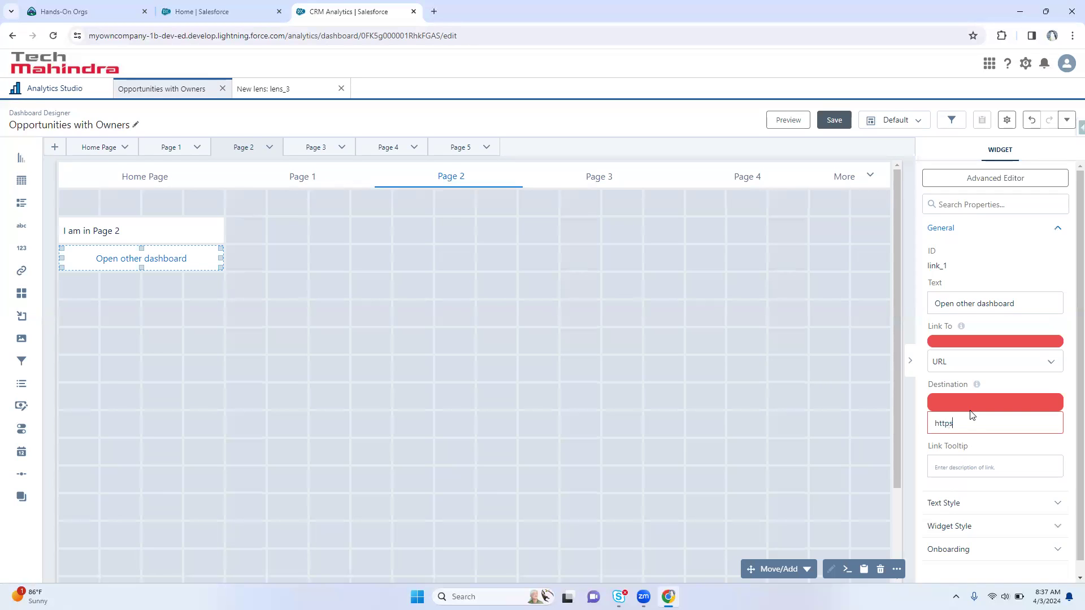
{"action": "type", "text": "://www.salesforce.com"}
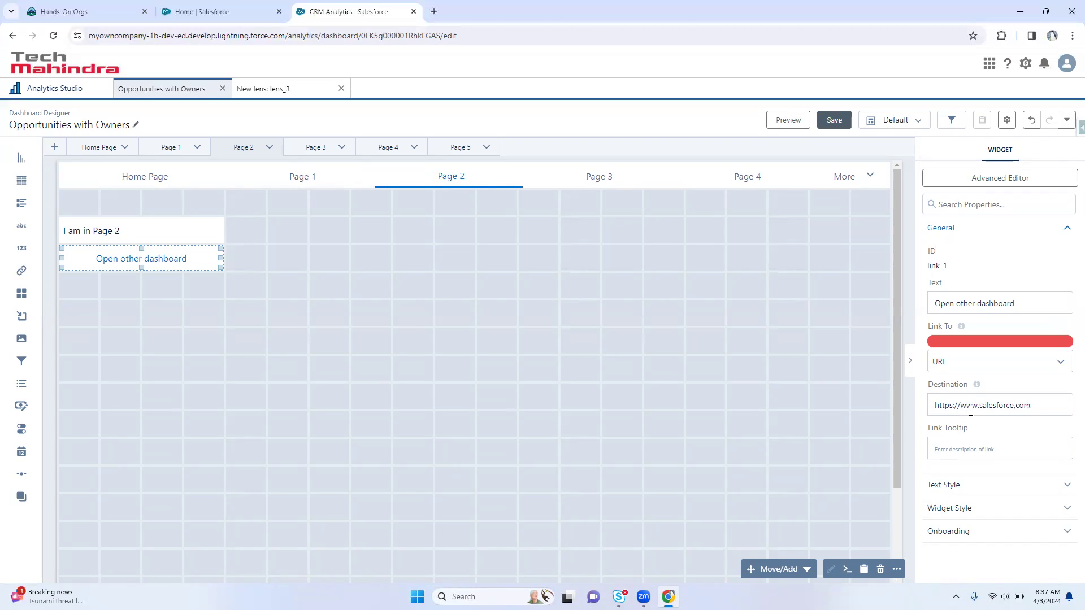
{"action": "type", "text": "S"}
Preview the dashboard, test the "Open other dashboard" link, and close the website it opens
{"action": "left_click", "coordinate": [785, 121]}
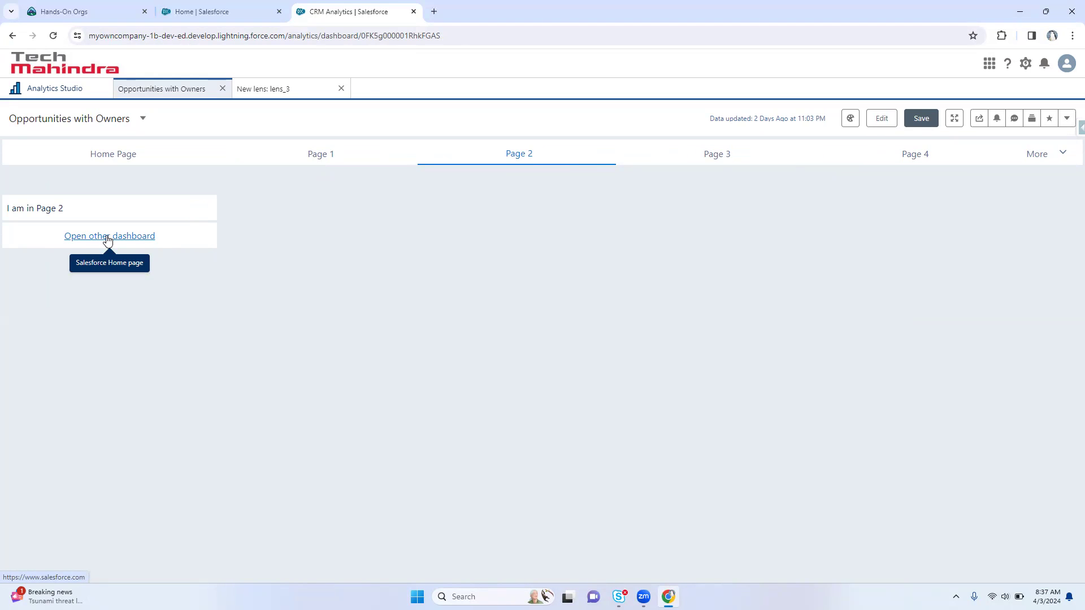
{"action": "left_click", "coordinate": [107, 237]}
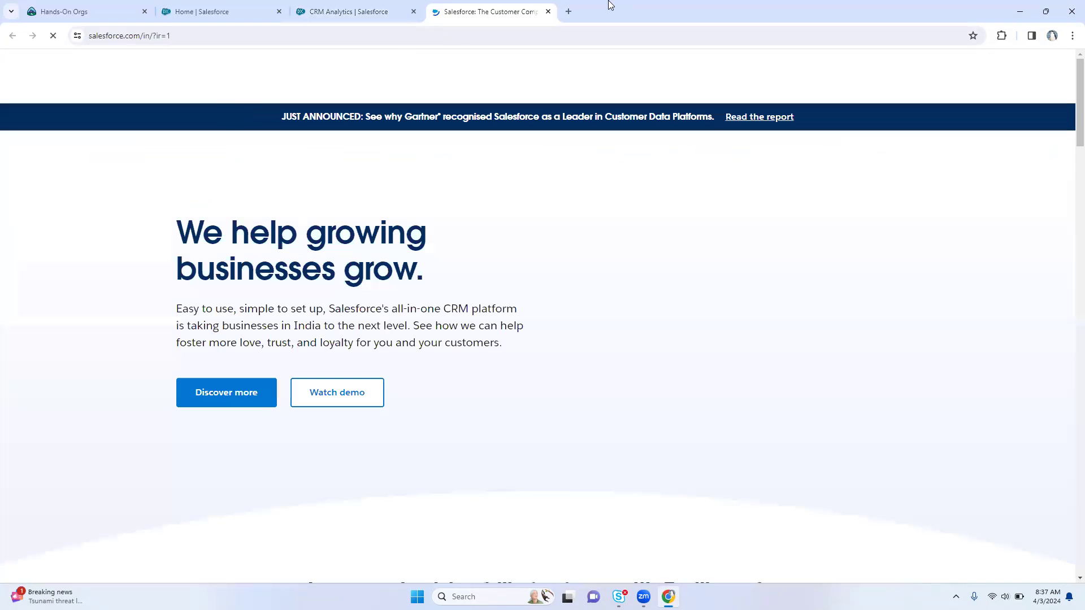
{"action": "left_click", "coordinate": [297, 29]}
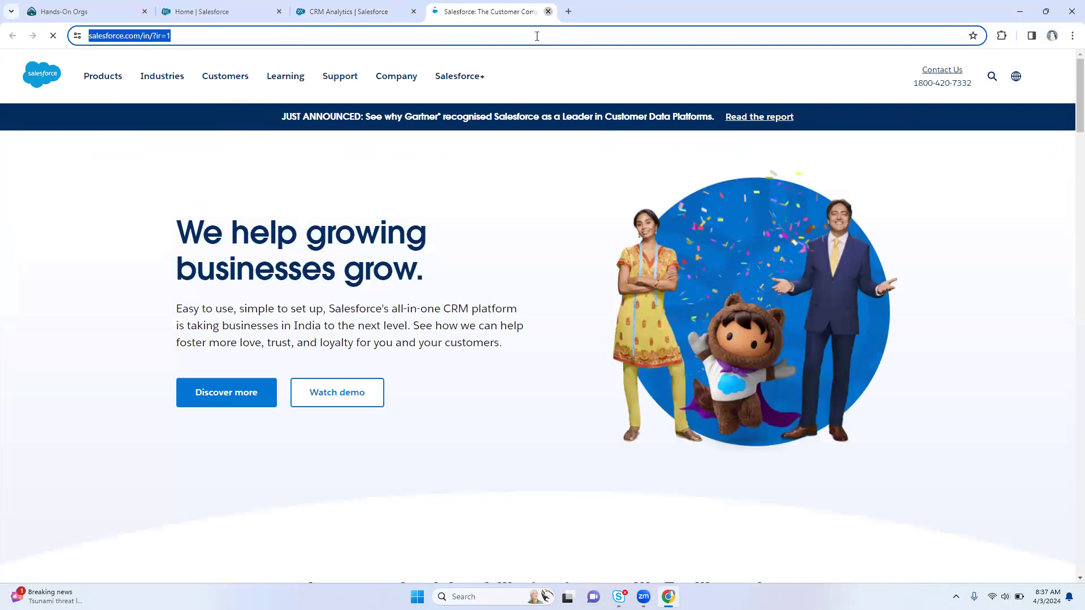
{"action": "left_click", "coordinate": [548, 11]}
{"action": "left_click", "coordinate": [890, 119]}
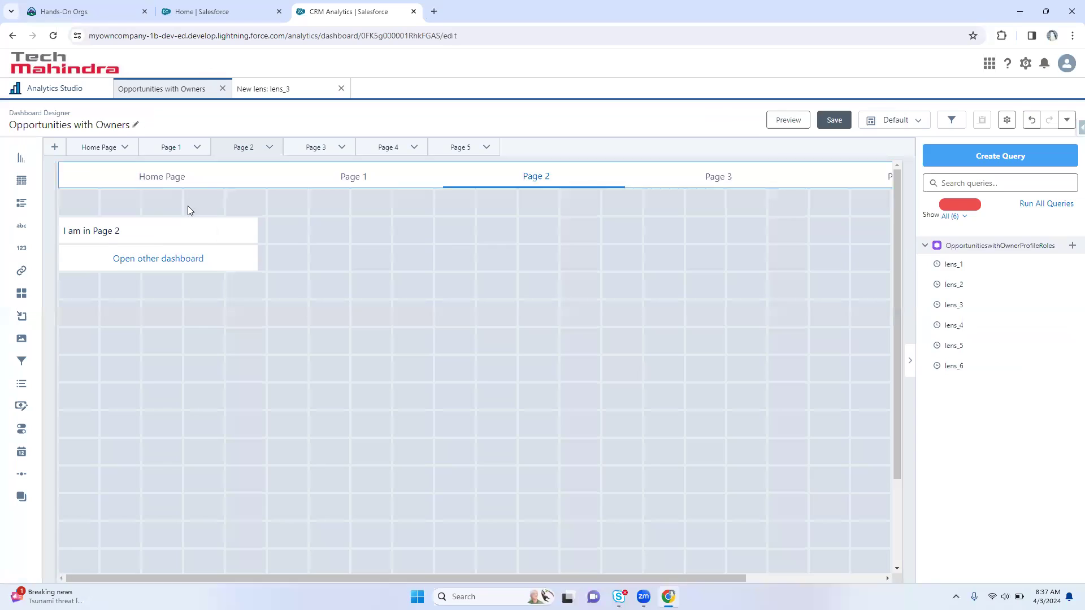
{"action": "left_click", "coordinate": [138, 257]}
{"action": "double_click", "coordinate": [993, 406]}
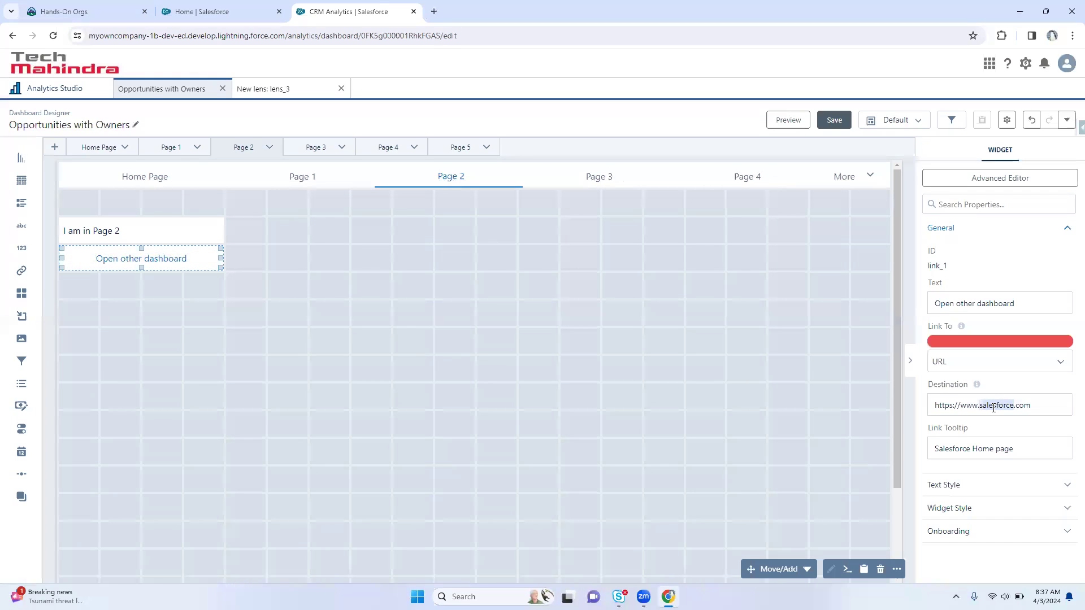
{"action": "type", "text": "gog"}
{"action": "left_click", "coordinate": [834, 120]}
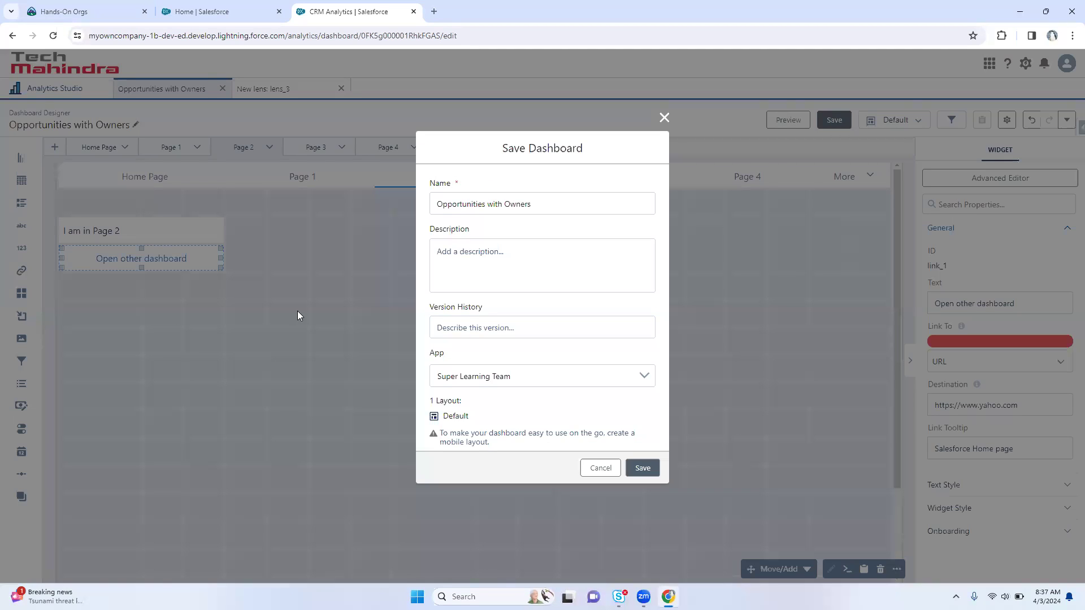
{"action": "left_click", "coordinate": [601, 468]}
Preview the dashboard again, follow the edited link, and close the web page it opens
{"action": "left_click", "coordinate": [794, 119]}
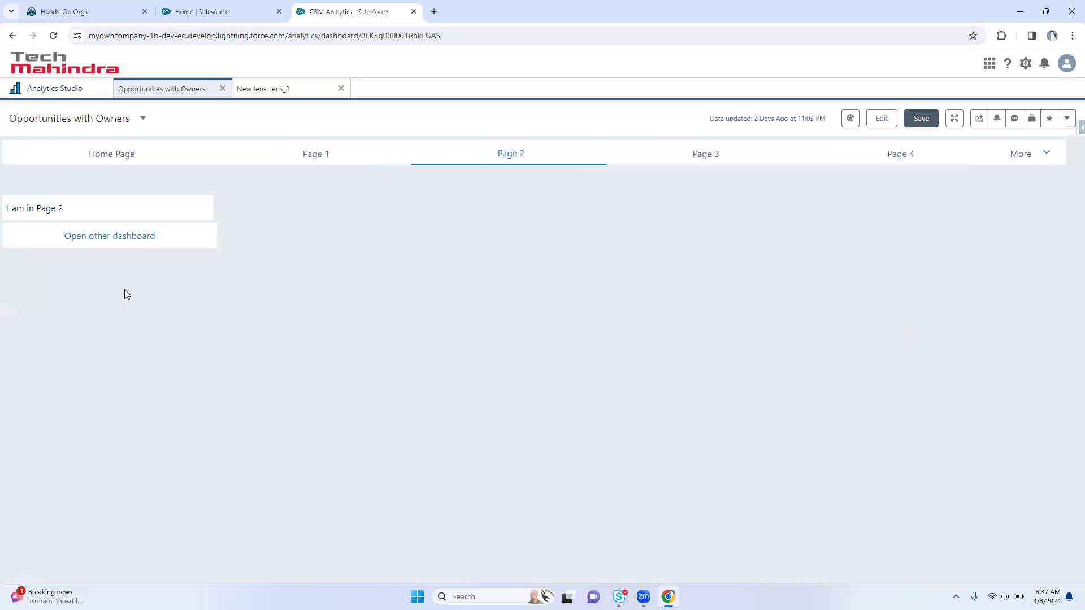
{"action": "left_click", "coordinate": [120, 240]}
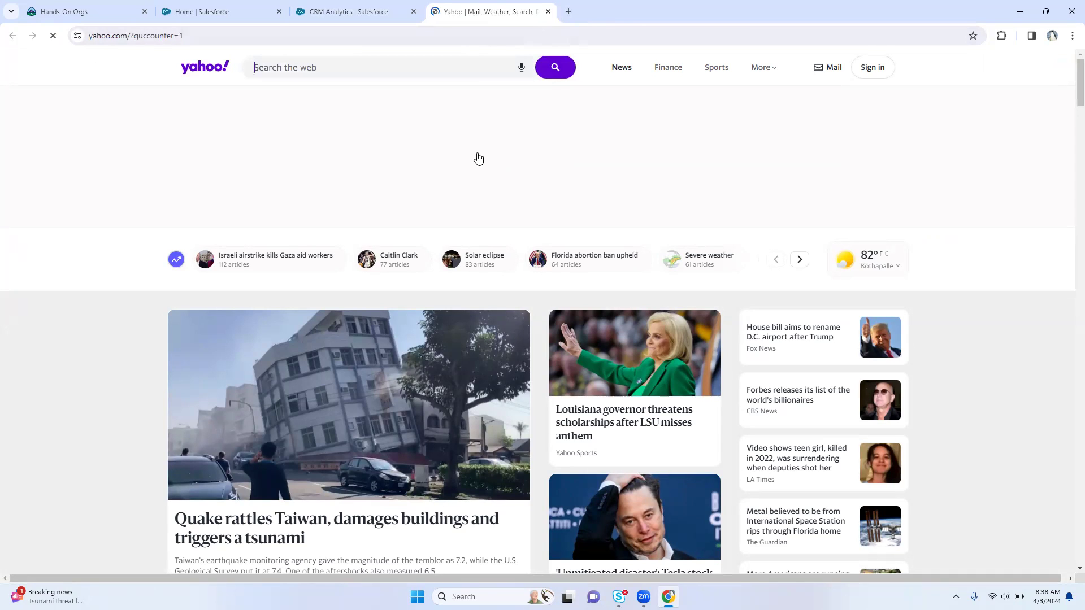
{"action": "key", "text": "ctrl+w"}
Return to editing, set the "Open other dashboard" link to target a page in a component, and check the selectable components
{"action": "left_click", "coordinate": [879, 119]}
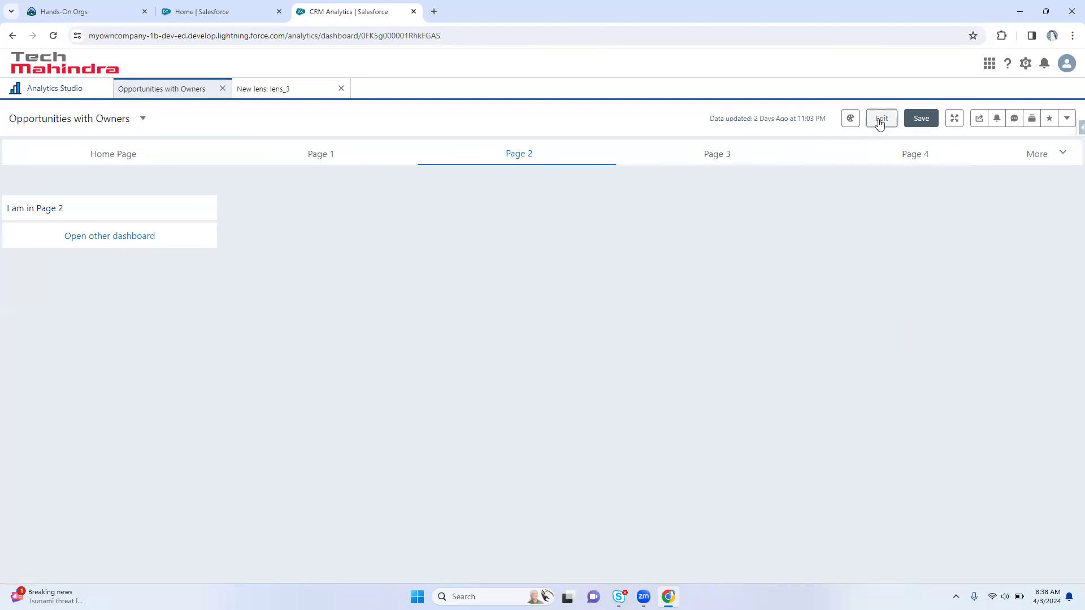
{"action": "left_click", "coordinate": [172, 258]}
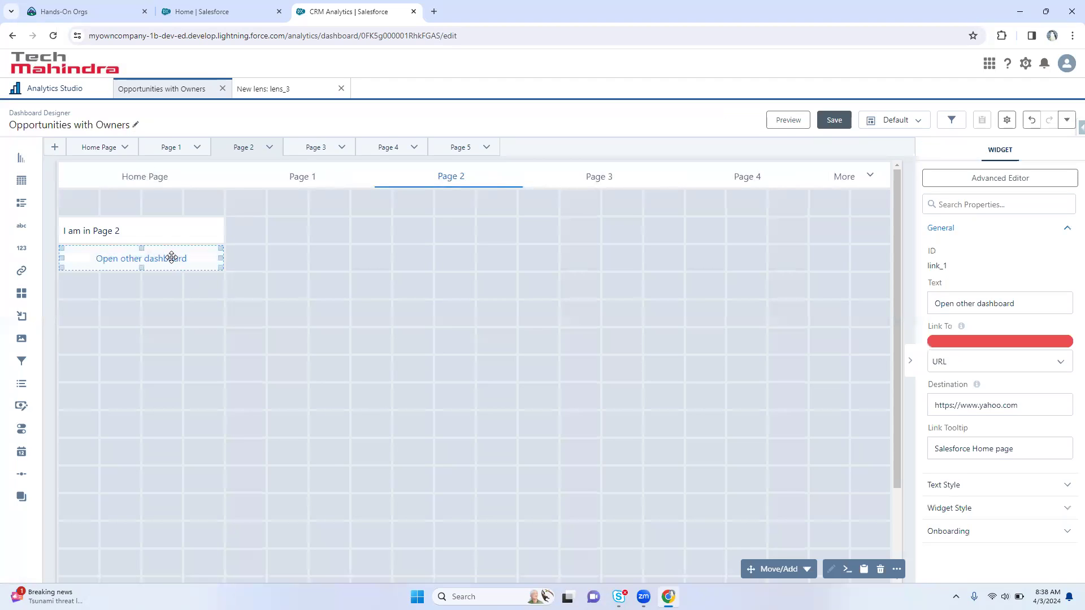
{"action": "left_click", "coordinate": [968, 373]}
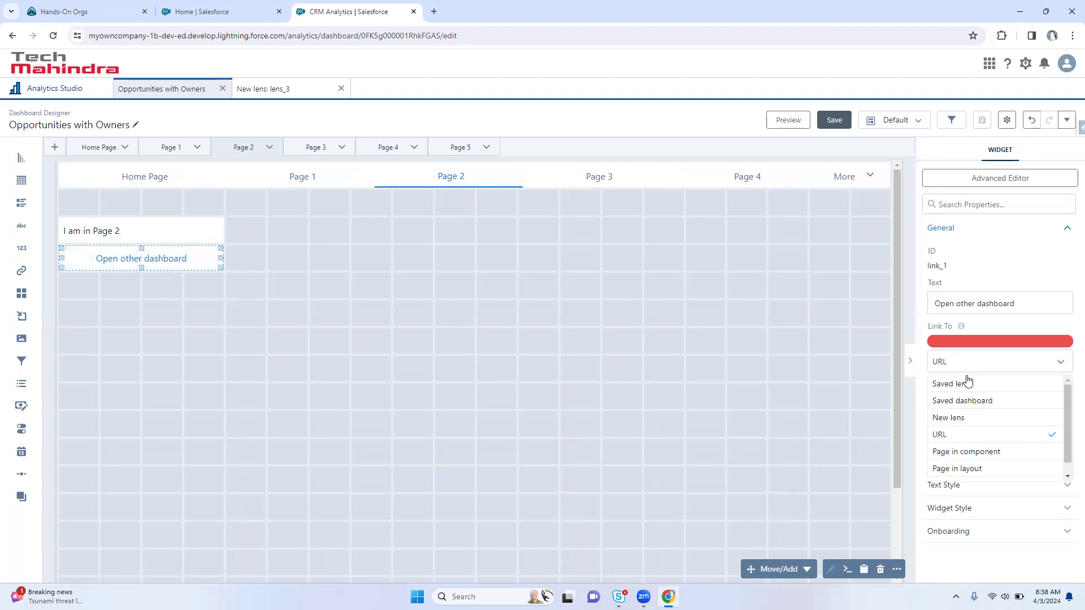
{"action": "left_click", "coordinate": [994, 453]}
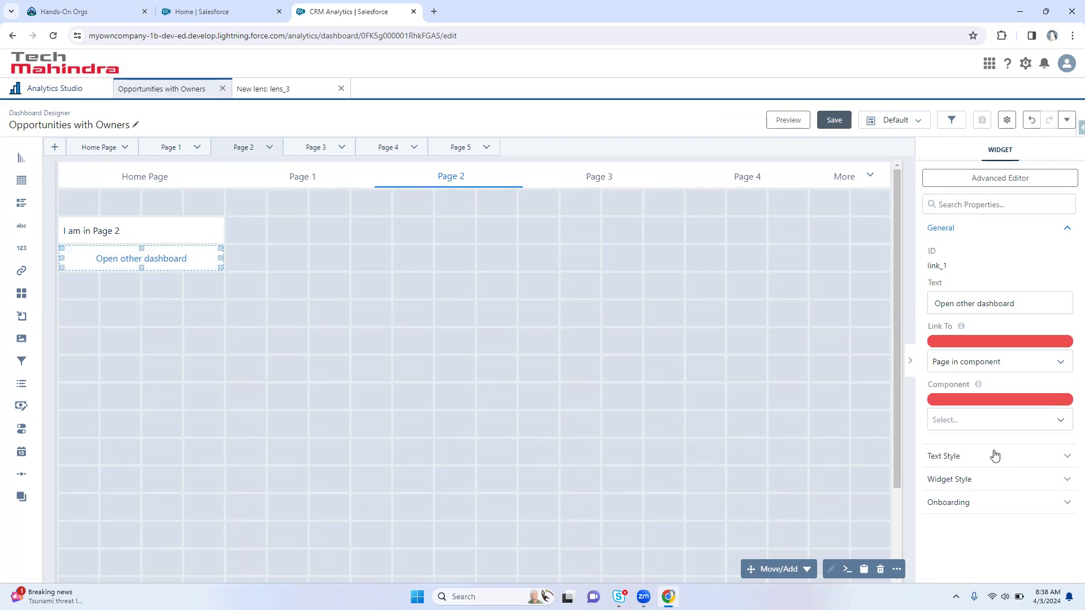
{"action": "left_click", "coordinate": [976, 428]}
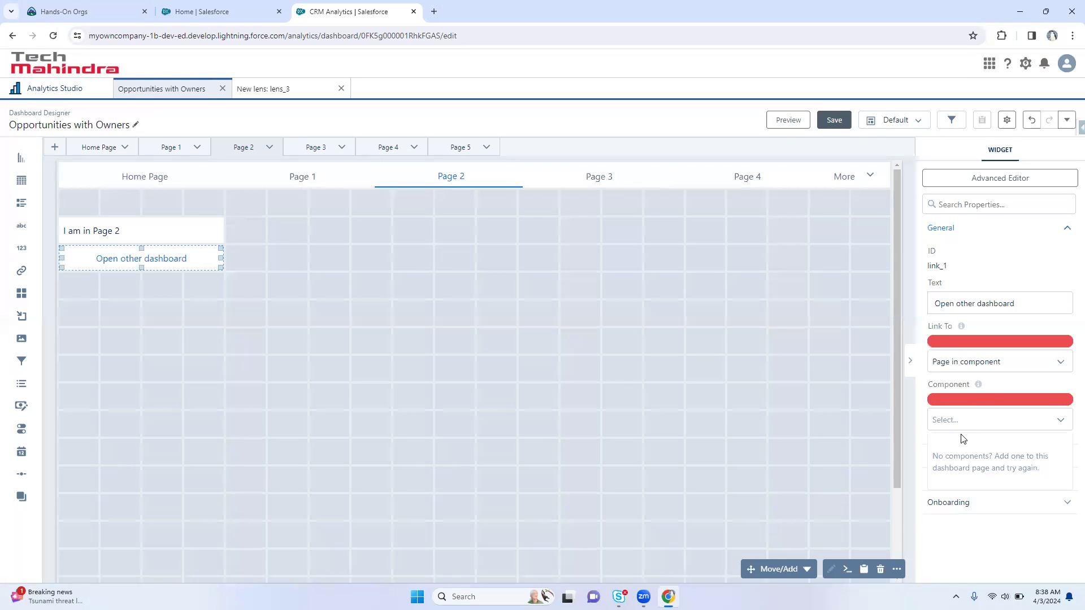
{"action": "left_click", "coordinate": [963, 362]}
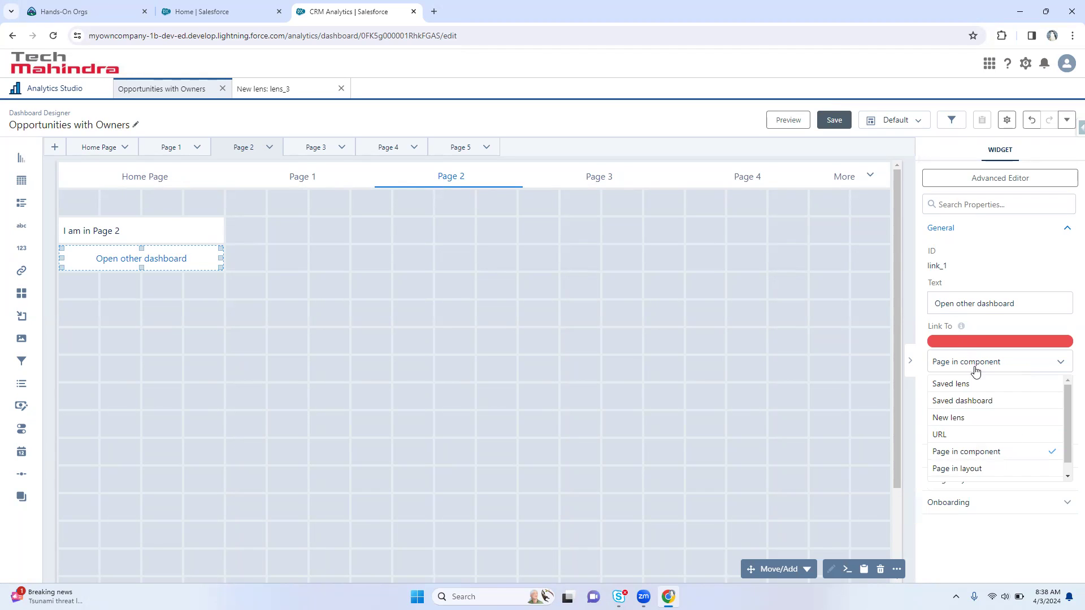
{"action": "left_click", "coordinate": [31, 109]}
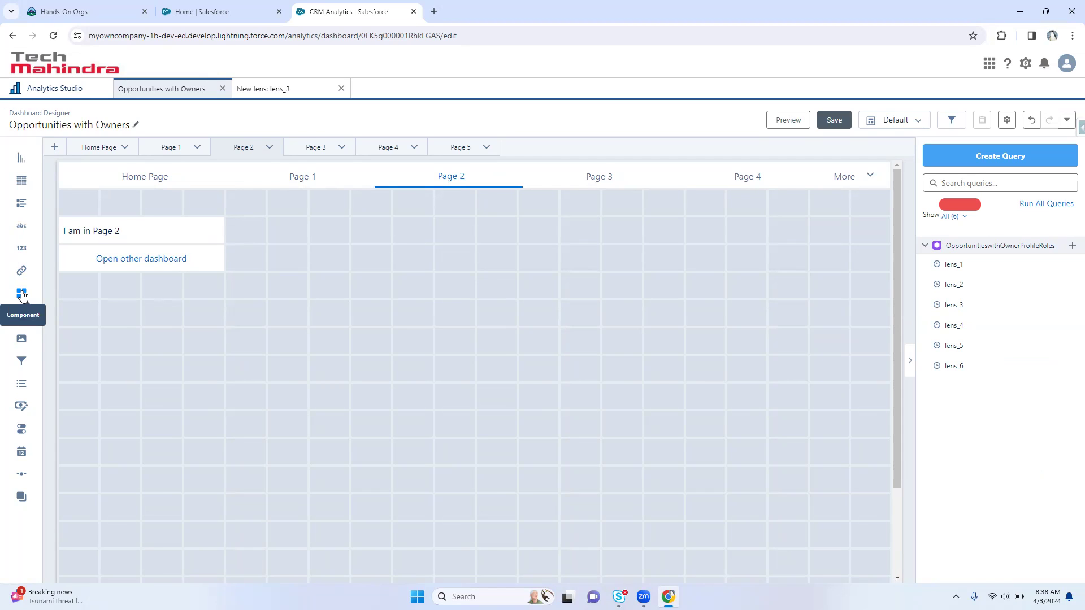
{"action": "left_click", "coordinate": [128, 253]}
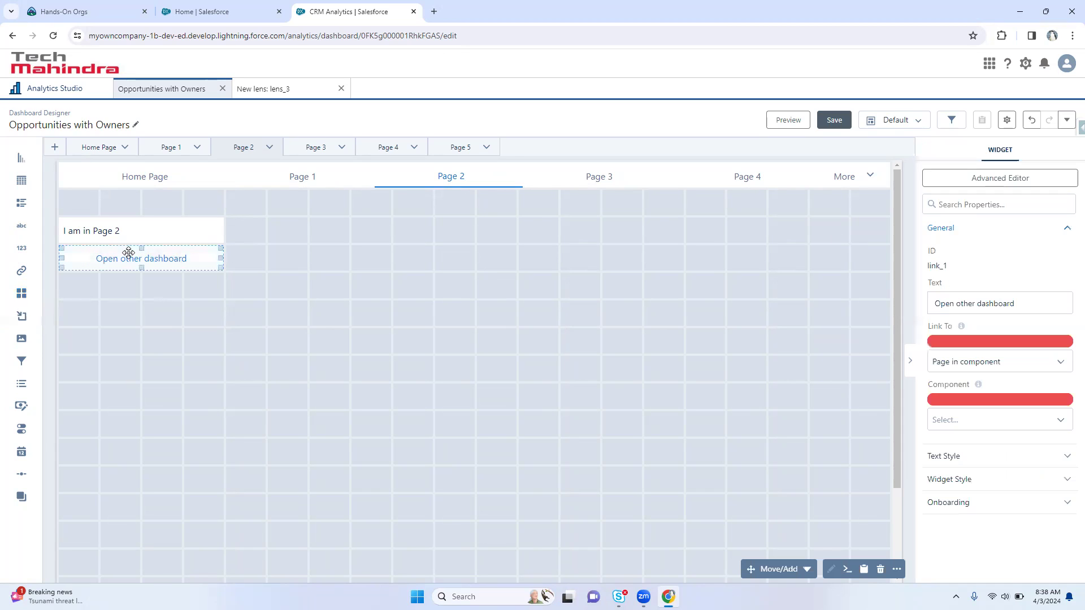
Set the "Open other dashboard" link to open a page in the layout, with Page 4 as the target
{"action": "left_click", "coordinate": [991, 366]}
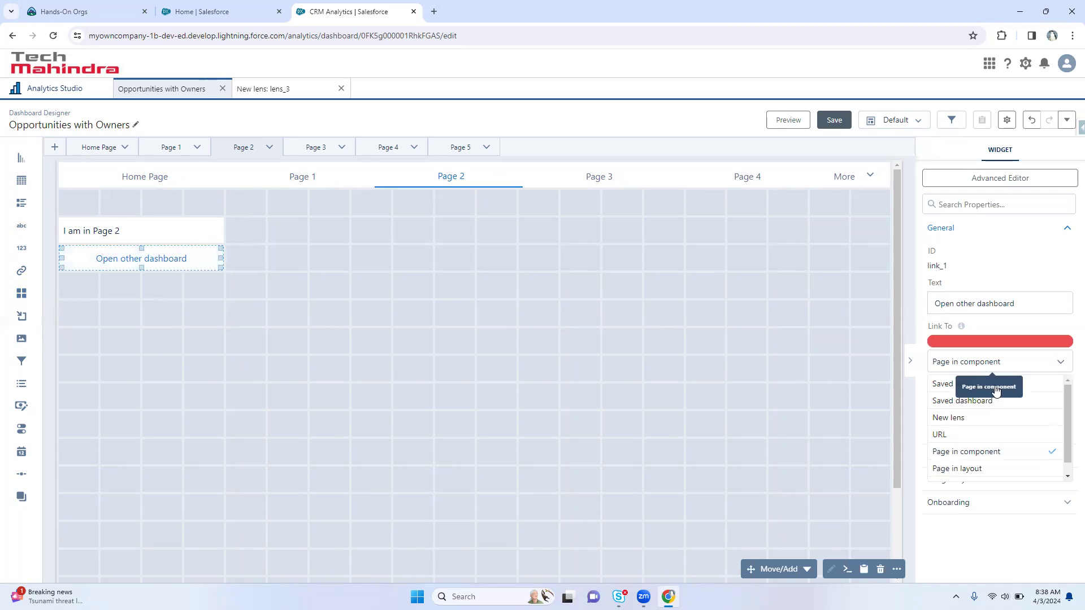
{"action": "left_click", "coordinate": [988, 470]}
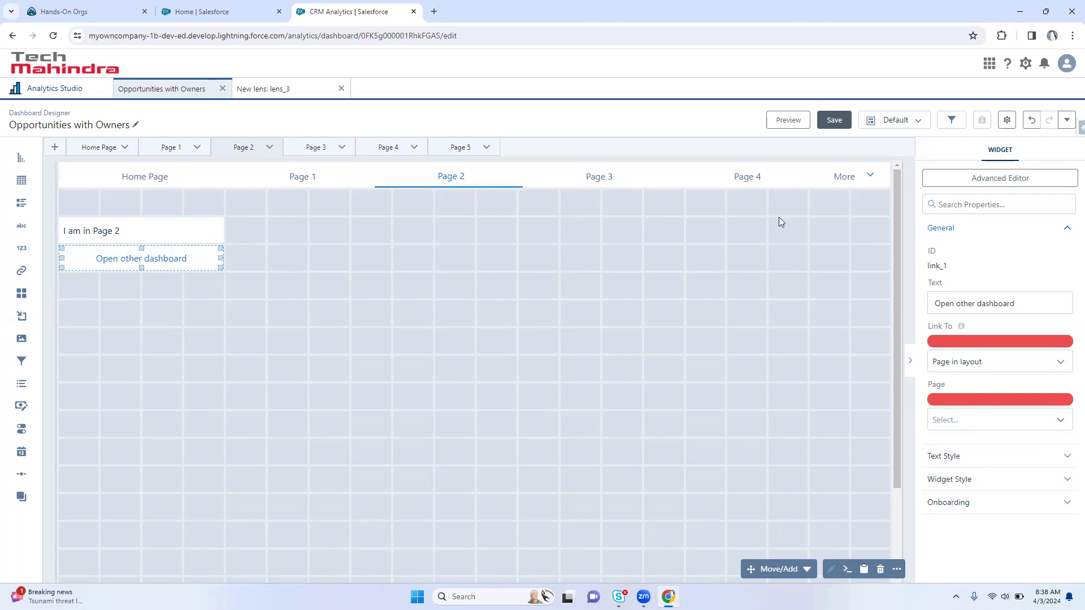
{"action": "left_click", "coordinate": [992, 421]}
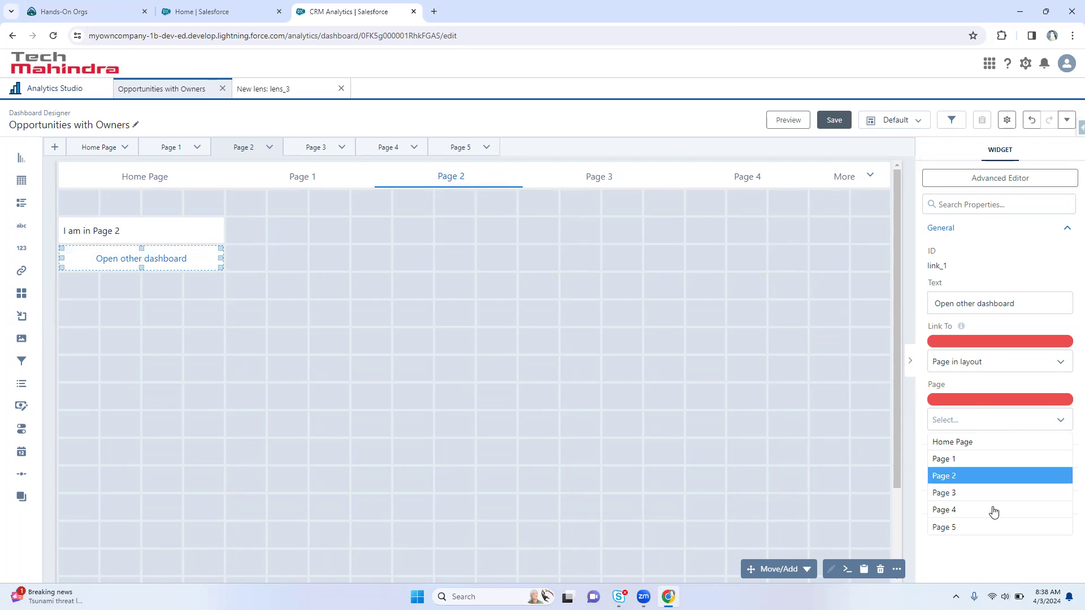
{"action": "left_click", "coordinate": [994, 511]}
Preview the dashboard and test the link from Page 2 twice, returning to Page 2 each time
{"action": "left_click", "coordinate": [788, 119]}
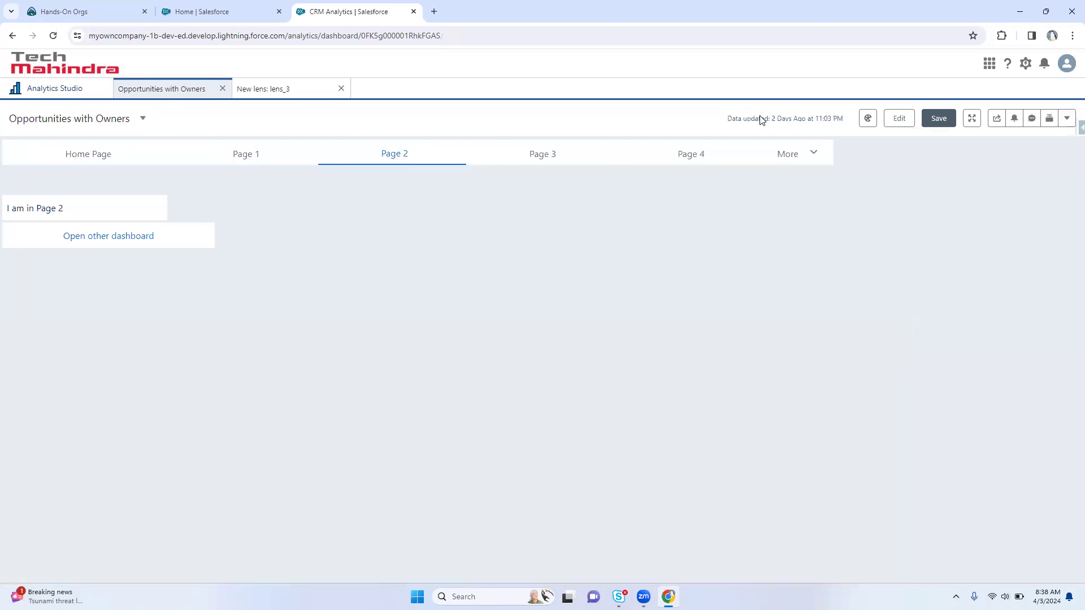
{"action": "left_click", "coordinate": [99, 240]}
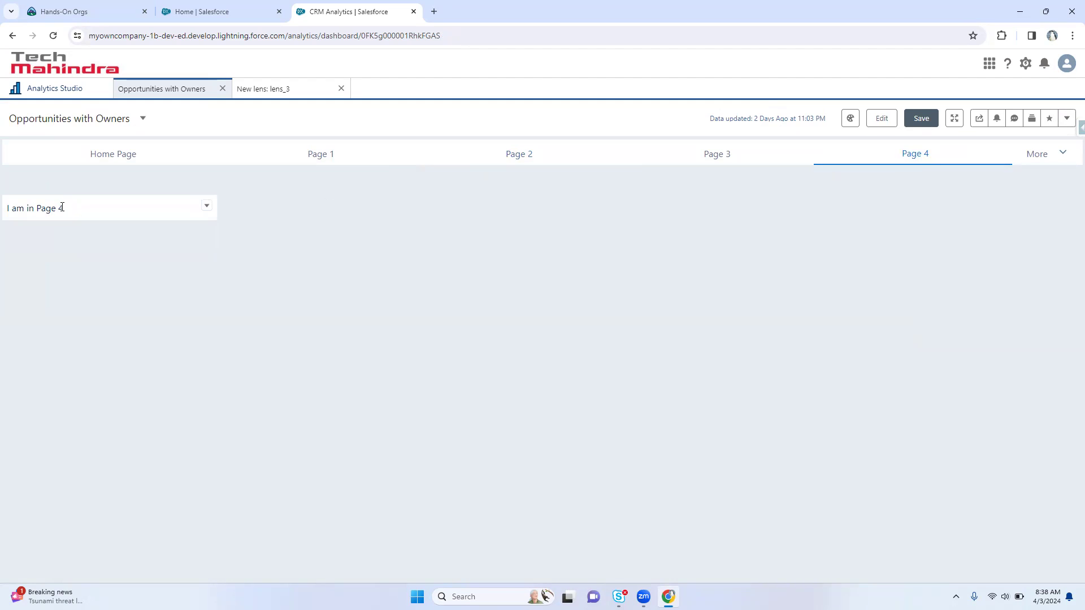
{"action": "left_click", "coordinate": [506, 161]}
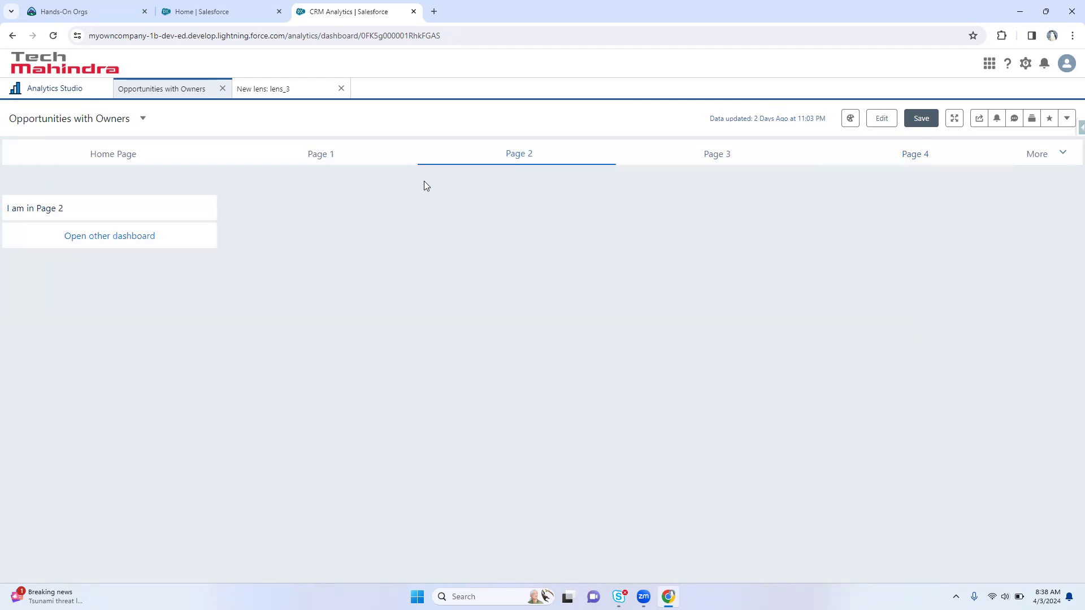
{"action": "left_click", "coordinate": [73, 238]}
{"action": "left_click", "coordinate": [514, 165]}
Return to editing and add a component widget in the middle of Page 2, below the link widget
{"action": "left_click", "coordinate": [877, 119]}
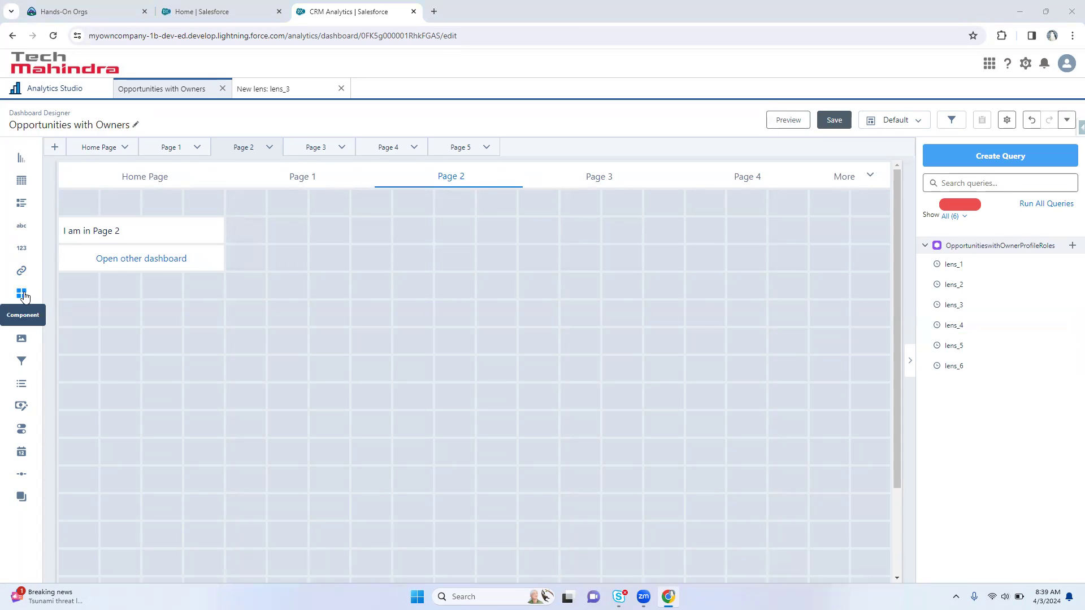
{"action": "left_click_drag", "start_coordinate": [21, 295], "coordinate": [120, 415]}
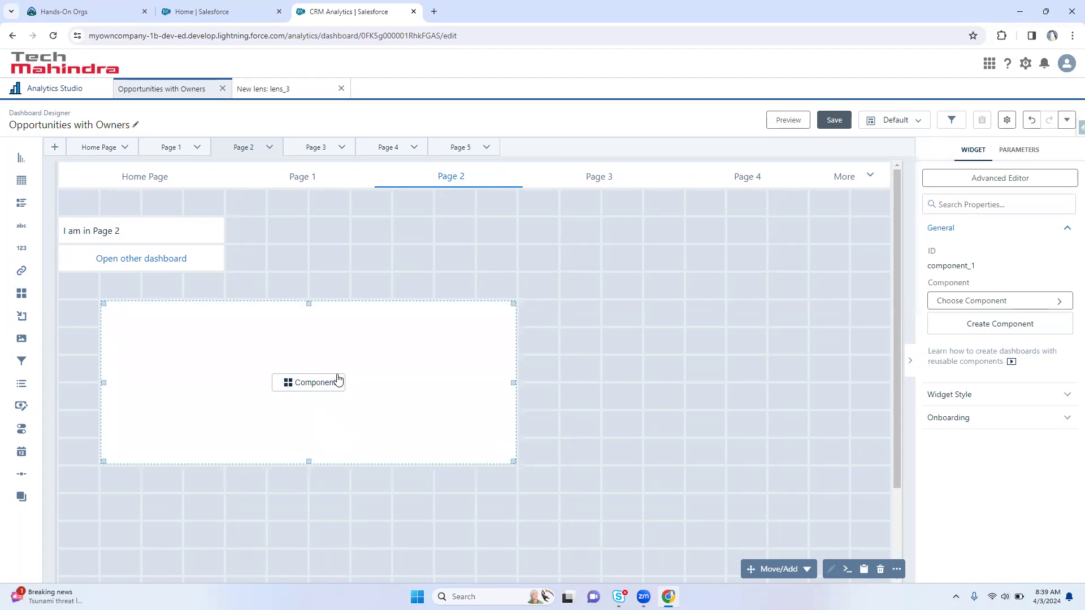
{"action": "left_click_drag", "start_coordinate": [358, 349], "coordinate": [509, 346]}
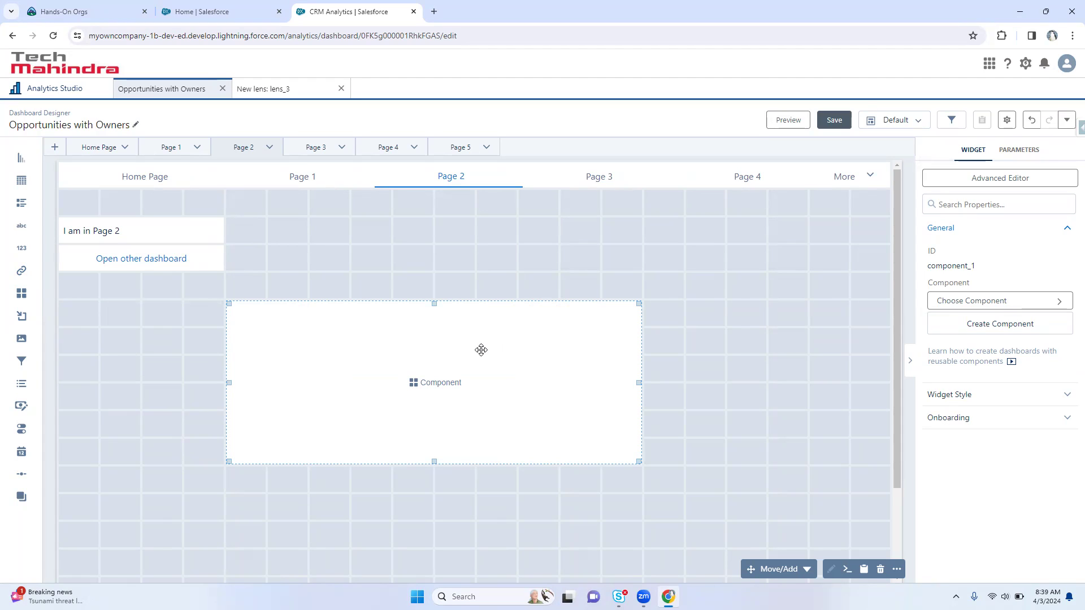
Start a new dashboard component from the component widget's selection dialog
{"action": "left_click", "coordinate": [981, 305]}
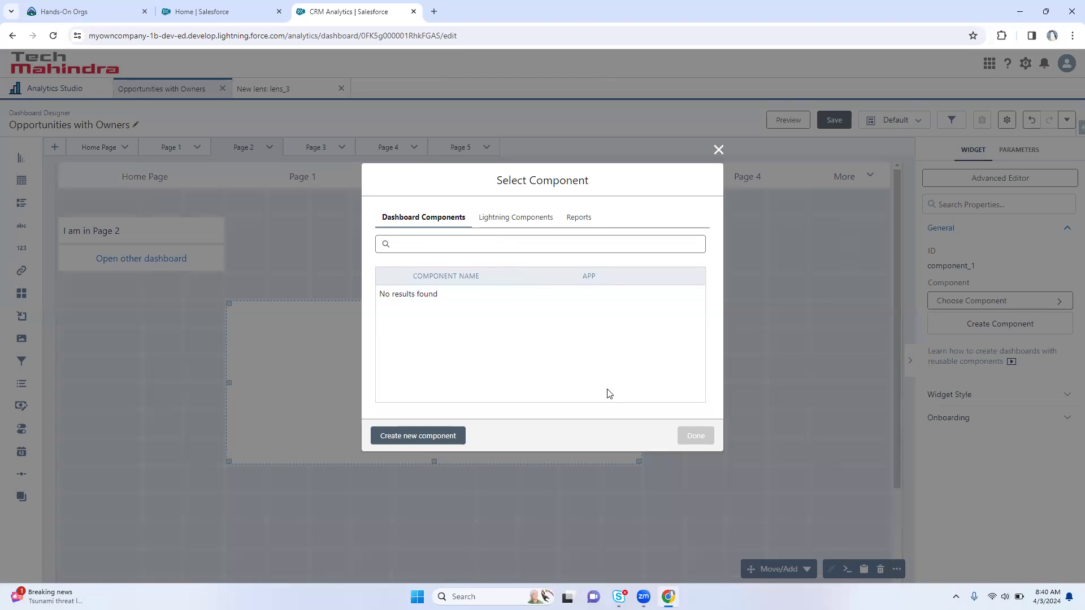
{"action": "left_click", "coordinate": [417, 437]}
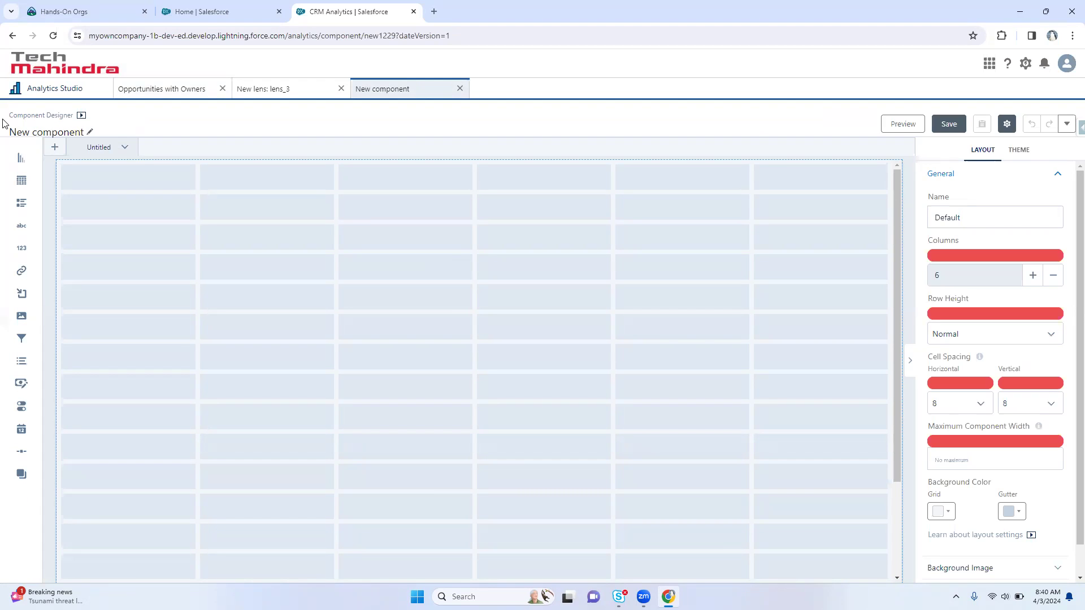
{"action": "left_click", "coordinate": [184, 92]}
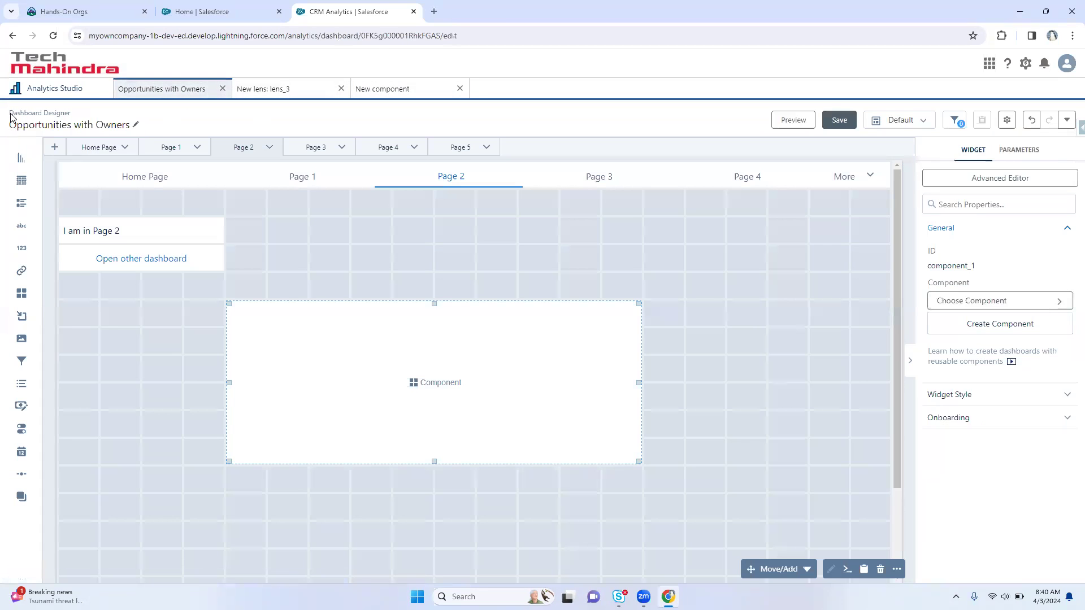
{"action": "left_click", "coordinate": [409, 95]}
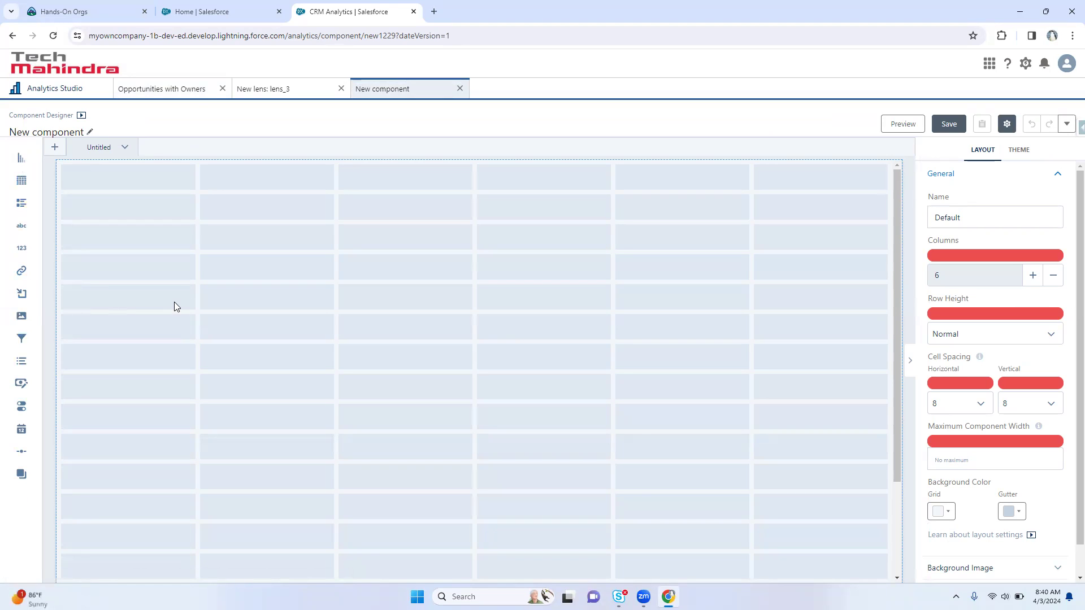
{"action": "left_click", "coordinate": [192, 92]}
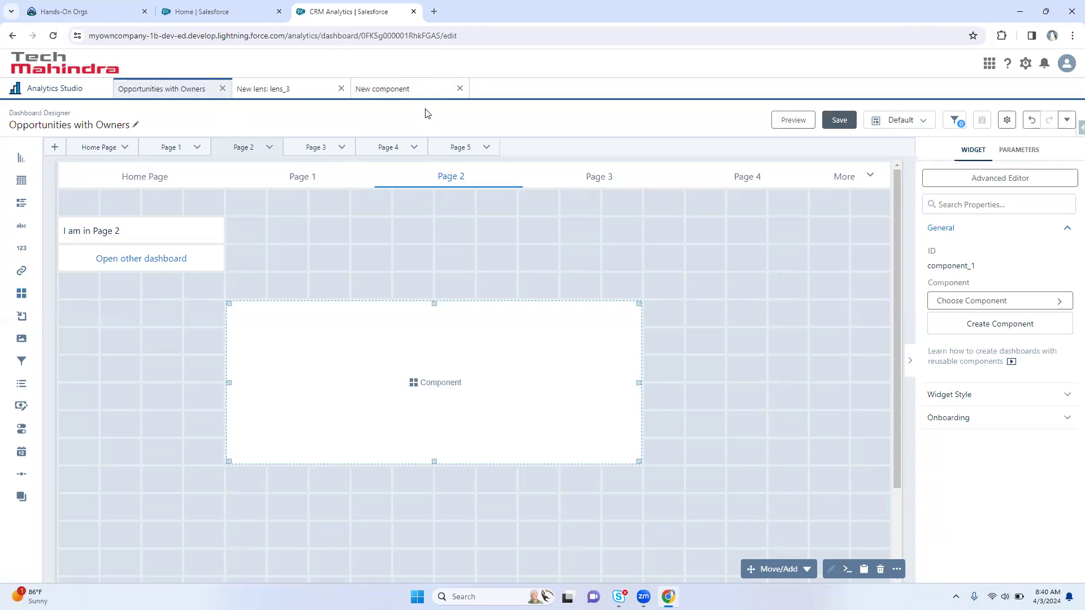
Switch to the new component, add an image widget in the upper-right corner of its canvas, and open its image selection
{"action": "left_click", "coordinate": [388, 89]}
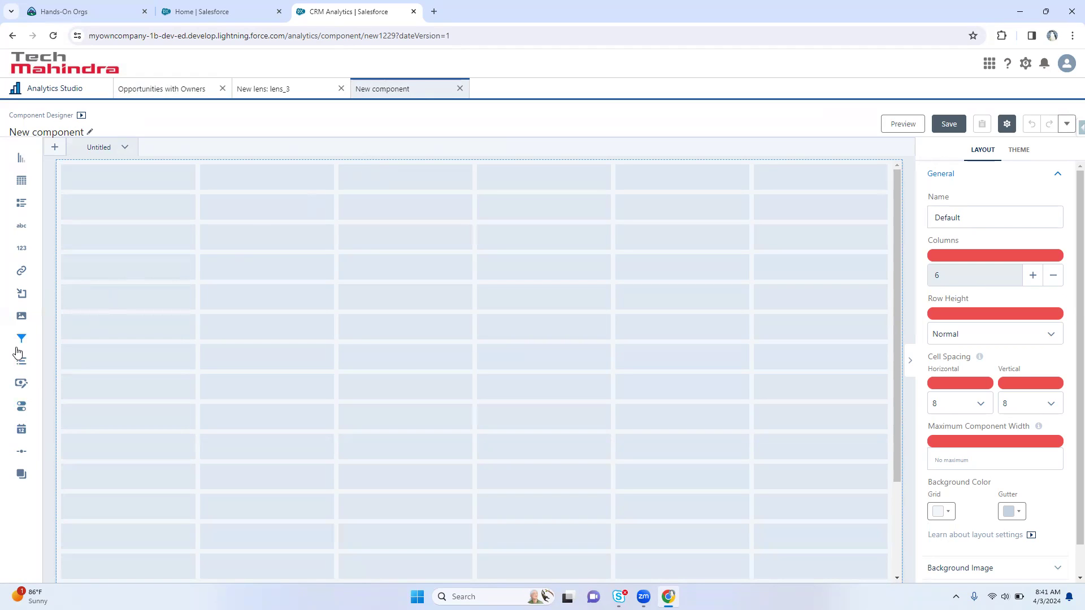
{"action": "left_click_drag", "start_coordinate": [19, 335], "coordinate": [828, 196]}
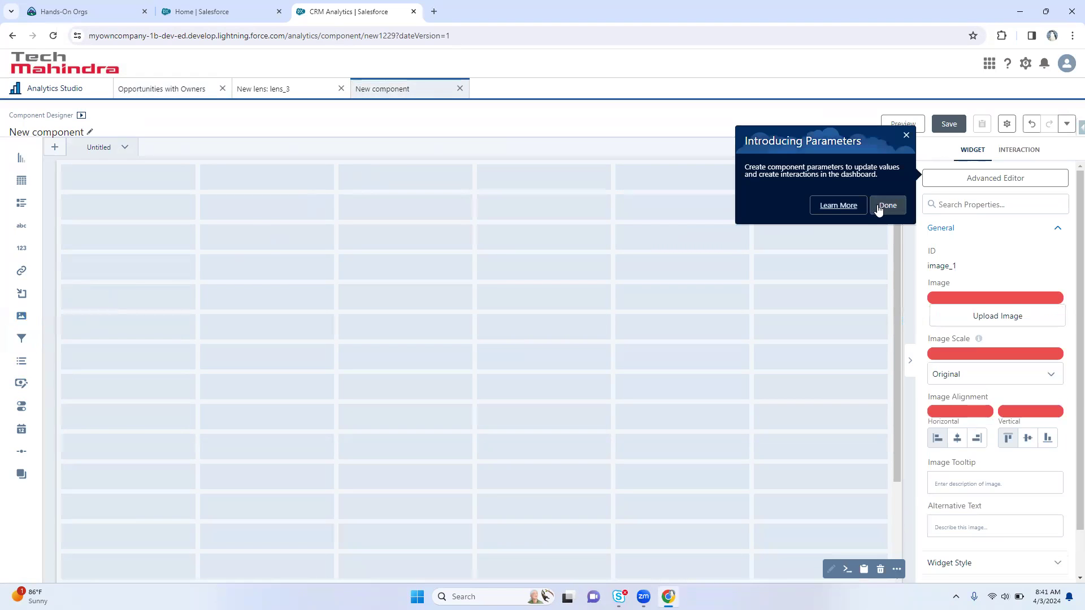
{"action": "left_click", "coordinate": [885, 204]}
{"action": "double_click", "coordinate": [827, 199]}
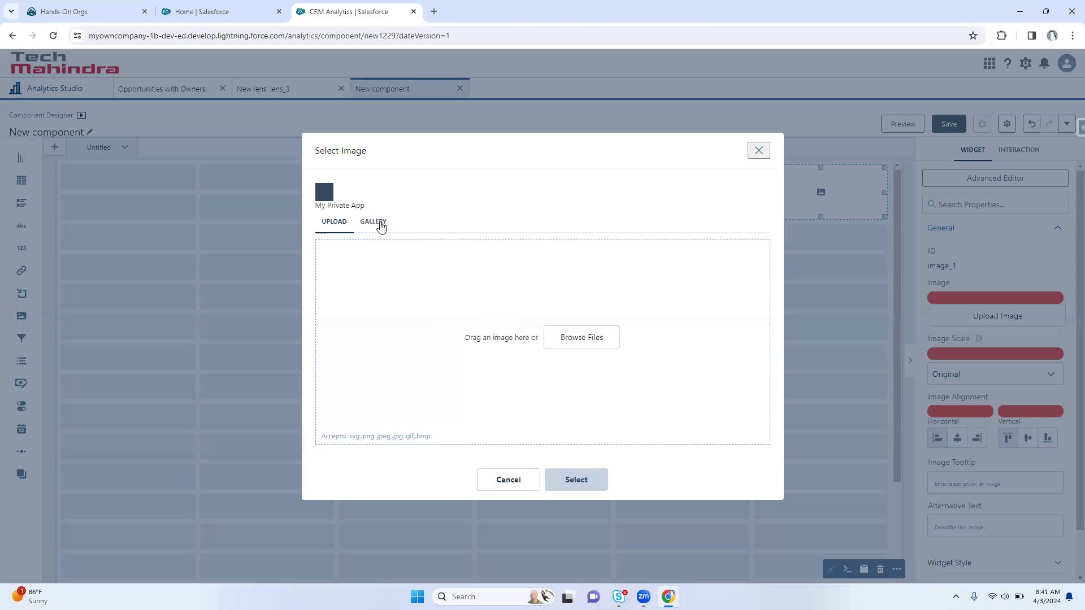
{"action": "left_click", "coordinate": [378, 222]}
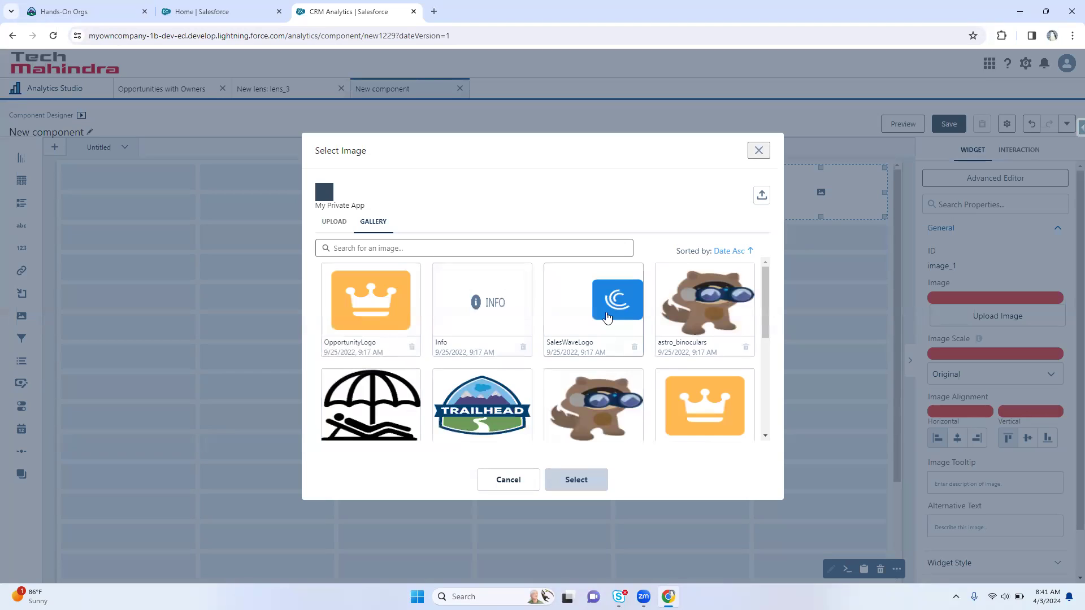
{"action": "scroll", "coordinate": [625, 364], "scroll_direction": "down", "scroll_amount": 5}
{"action": "left_click", "coordinate": [335, 222]}
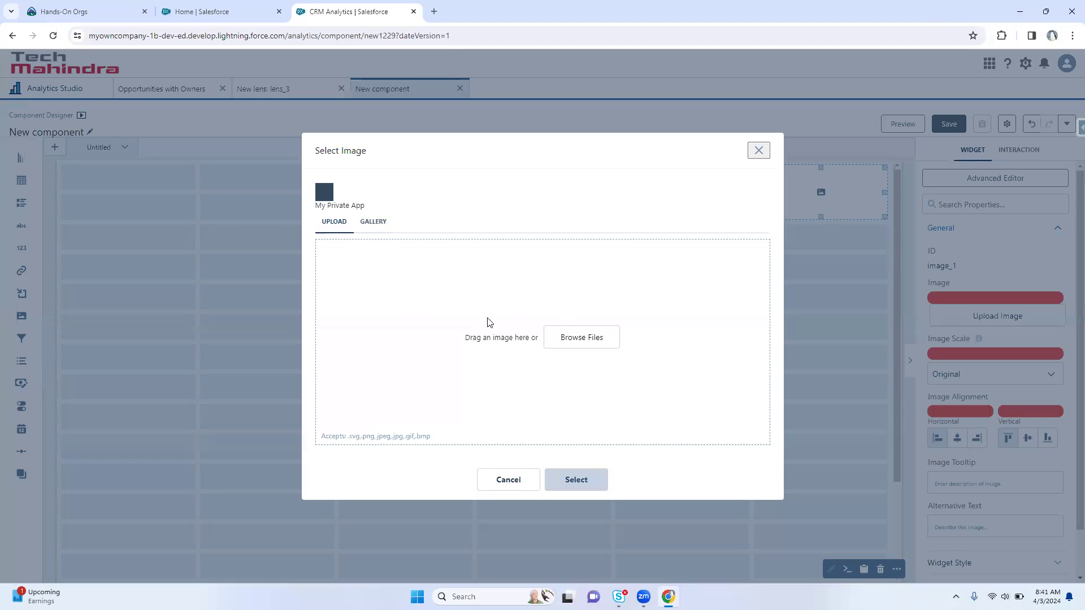
{"action": "left_click", "coordinate": [572, 338]}
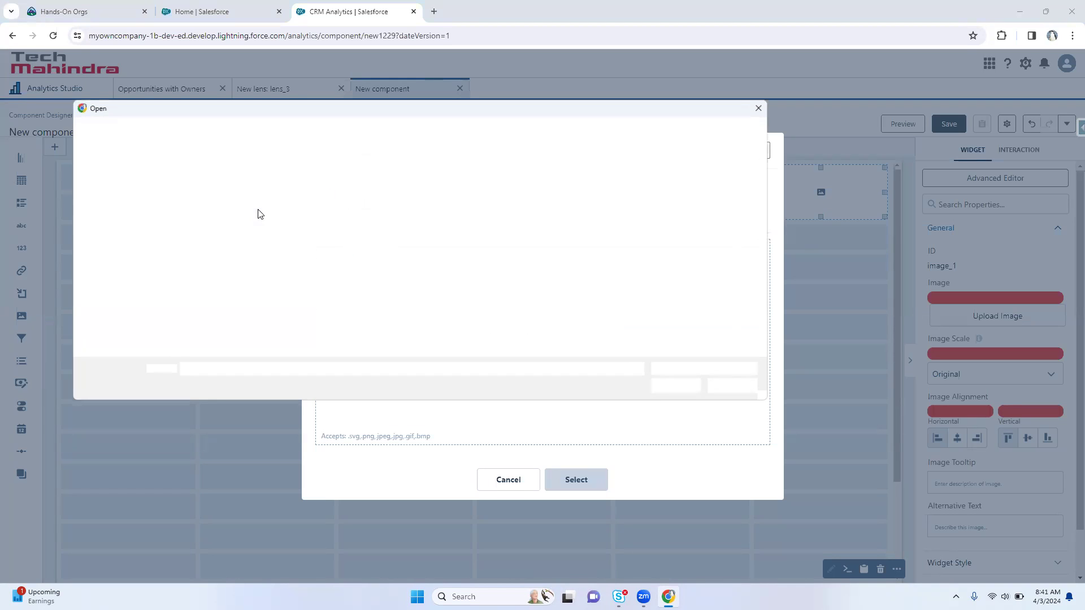
{"action": "left_click", "coordinate": [759, 107]}
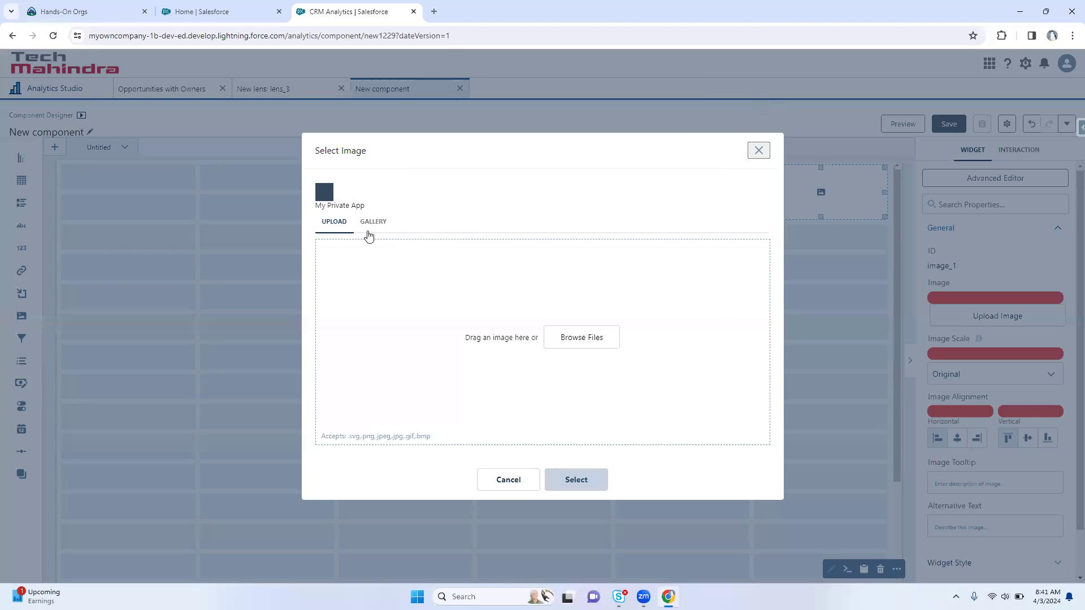
Use the Tata Steel logo 7tq462n9 from the gallery as the widget's image
{"action": "left_click", "coordinate": [378, 222]}
{"action": "scroll", "coordinate": [391, 351], "scroll_direction": "down", "scroll_amount": 5}
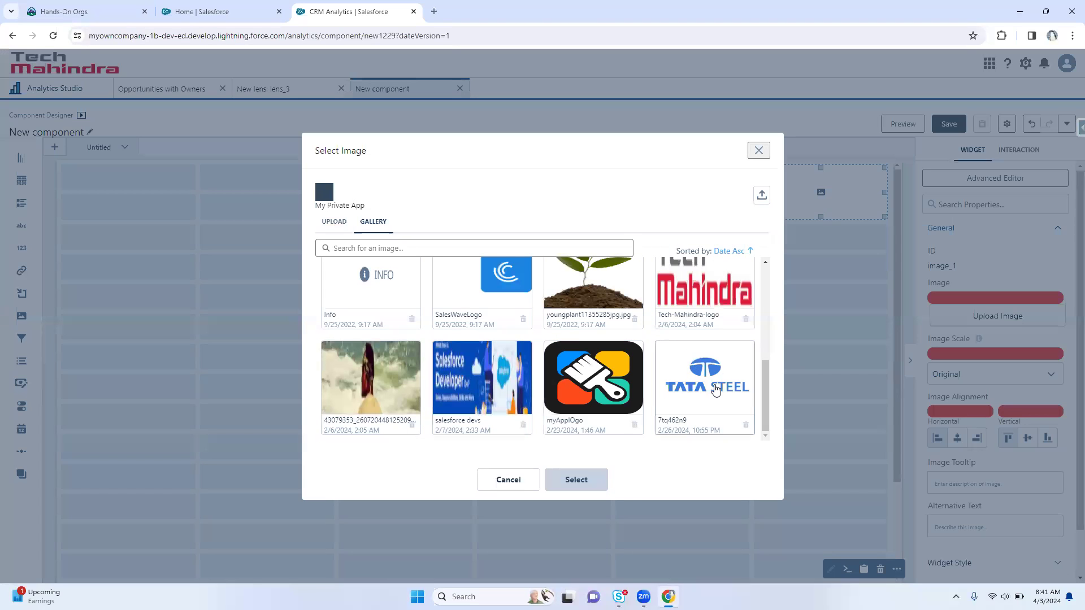
{"action": "left_click", "coordinate": [715, 390]}
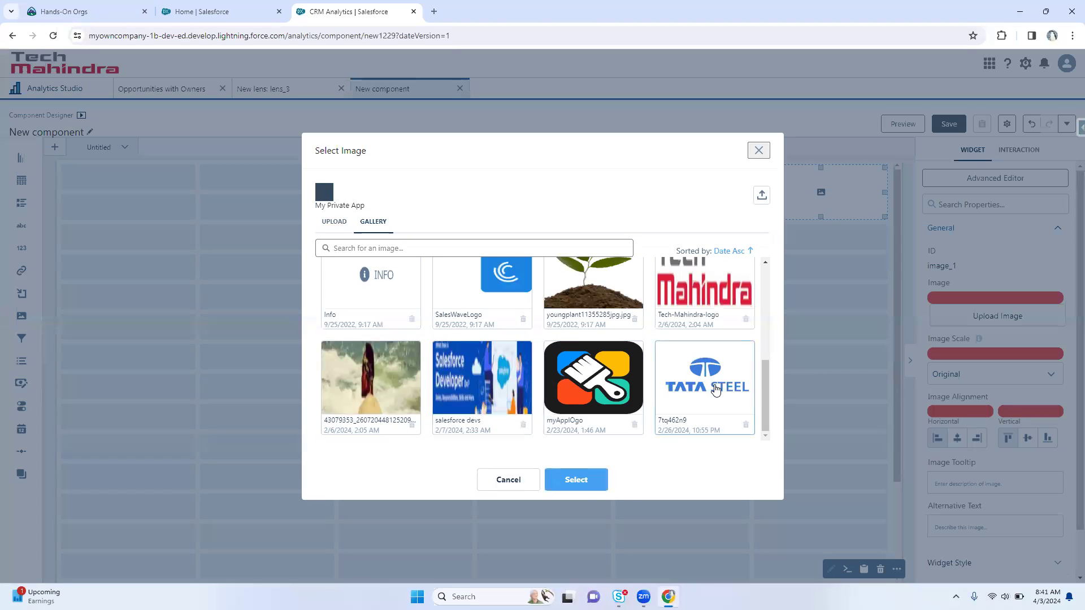
{"action": "left_click", "coordinate": [582, 482]}
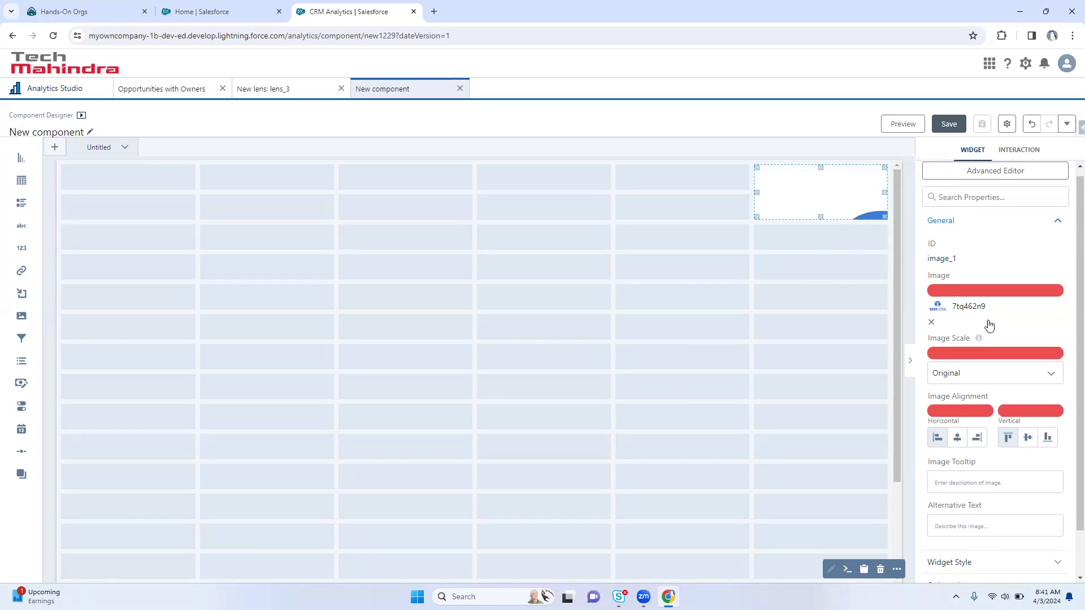
Set the Tata Steel logo's image scale to Fit Height, trying Fit Width first
{"action": "scroll", "coordinate": [989, 324], "scroll_direction": "down", "scroll_amount": 1}
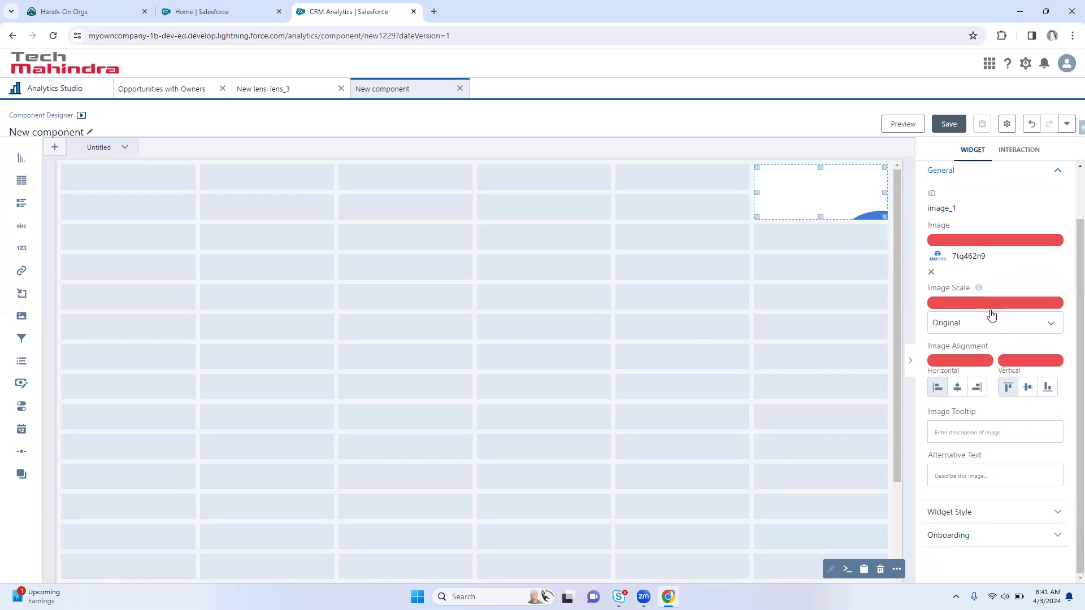
{"action": "left_click", "coordinate": [977, 323]}
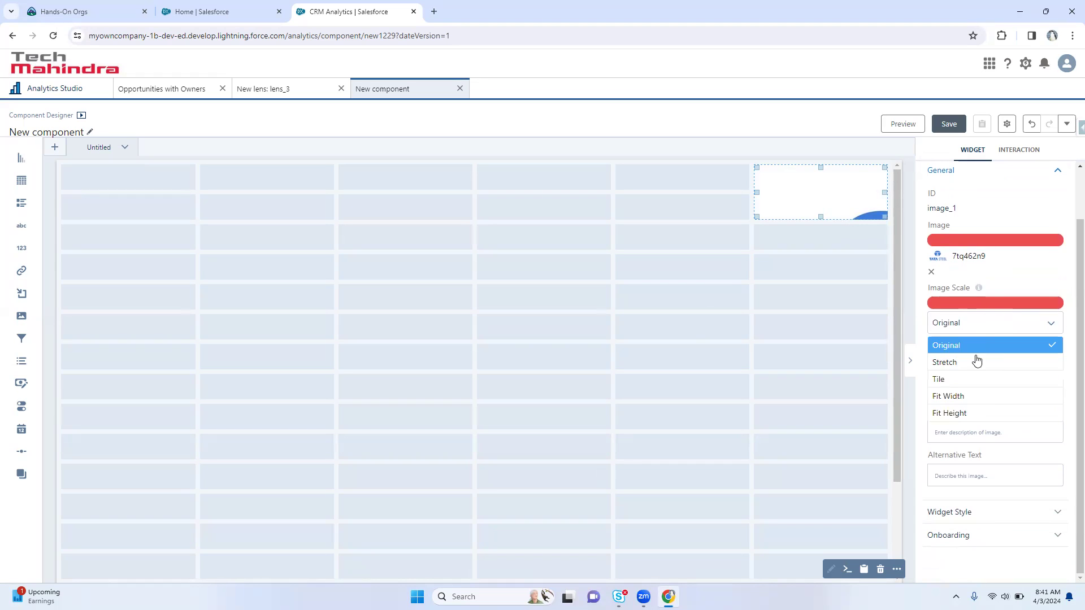
{"action": "left_click", "coordinate": [978, 396]}
{"action": "left_click", "coordinate": [968, 322]}
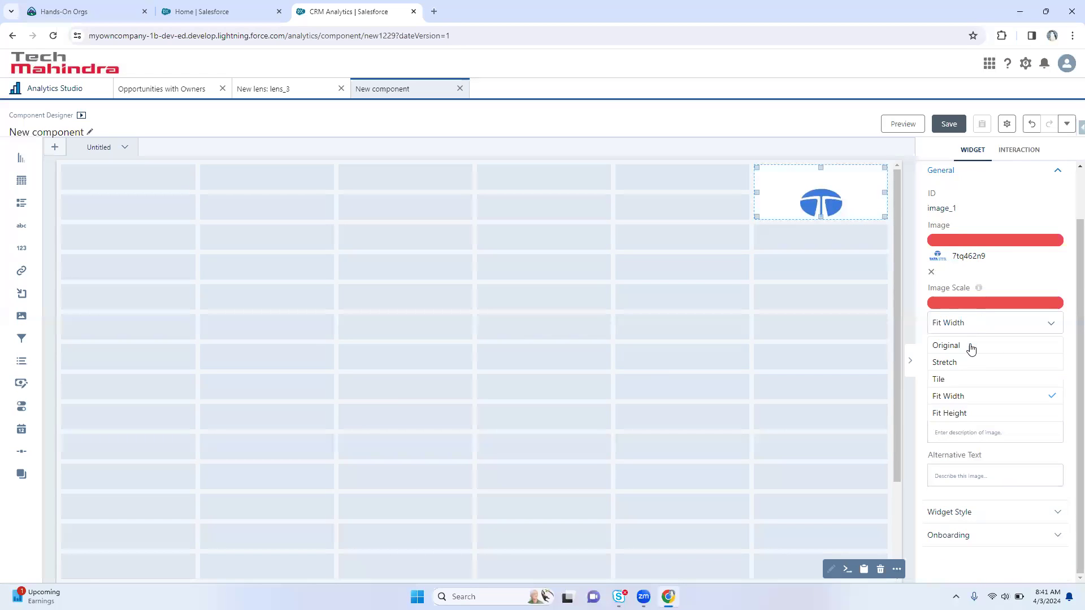
{"action": "left_click", "coordinate": [967, 413]}
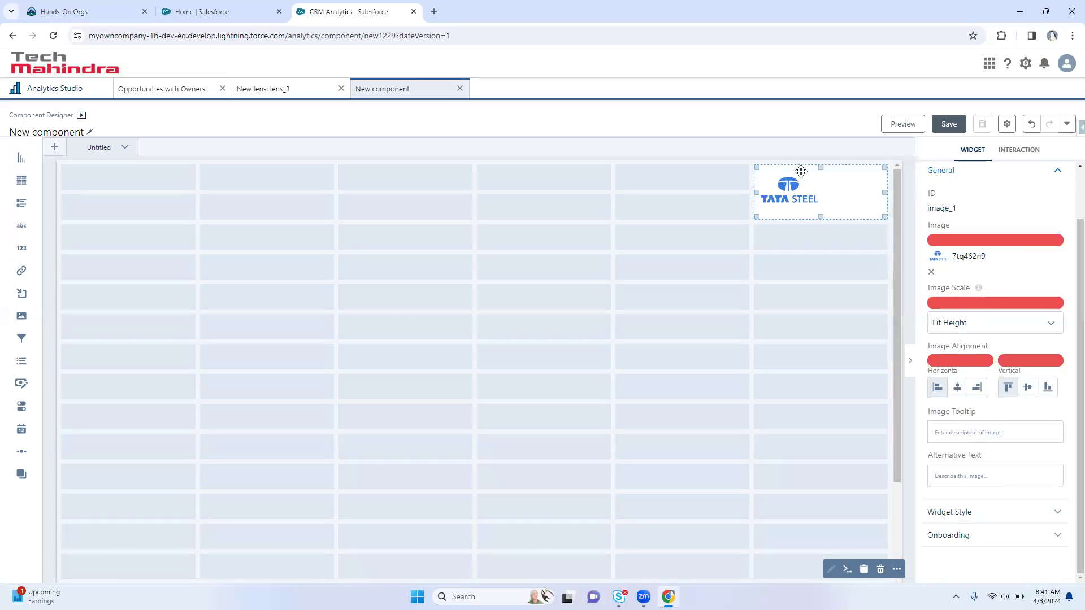
Center the Tata Steel logo horizontally within its image widget
{"action": "left_click_drag", "start_coordinate": [882, 190], "coordinate": [816, 187]}
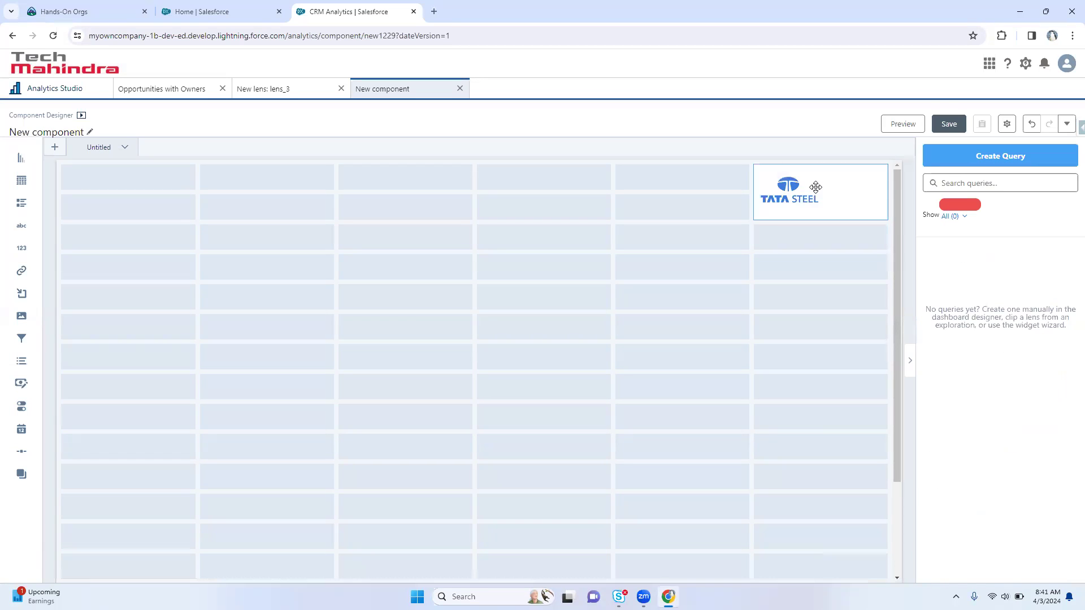
{"action": "left_click", "coordinate": [792, 192]}
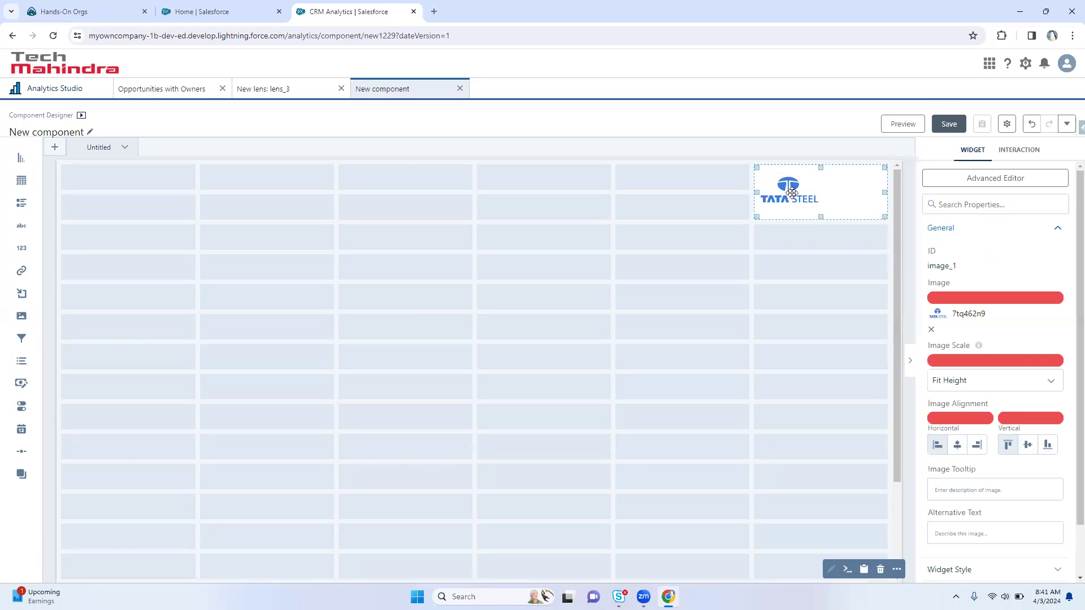
{"action": "left_click", "coordinate": [957, 445]}
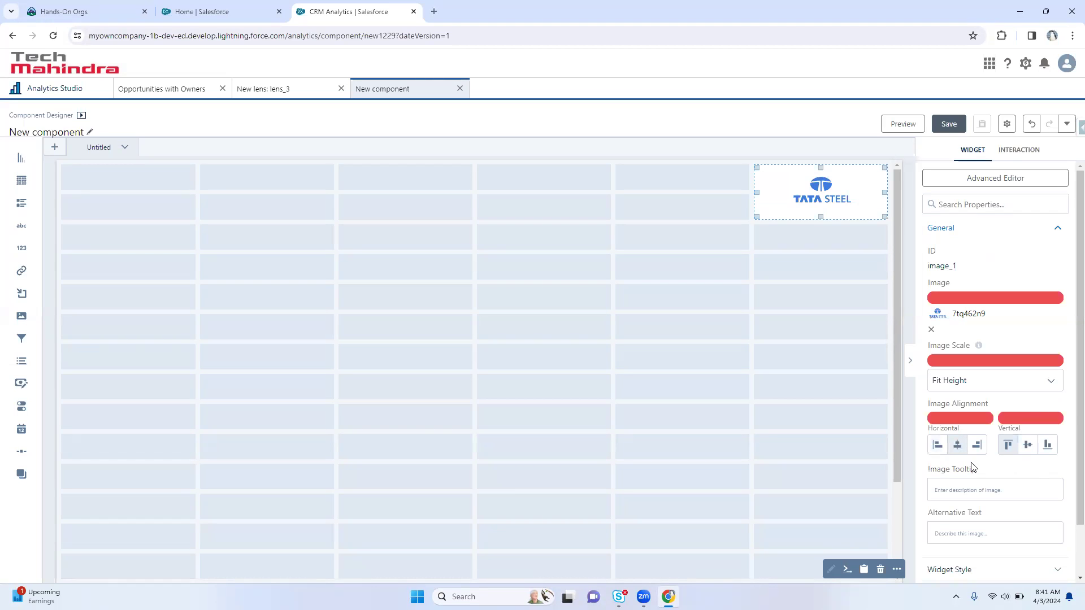
Try every horizontal and vertical alignment option on the Tata Steel logo, returning to horizontal center and vertical top
{"action": "left_click", "coordinate": [938, 446]}
{"action": "left_click", "coordinate": [957, 447]}
{"action": "left_click", "coordinate": [979, 450]}
{"action": "left_click", "coordinate": [957, 447]}
{"action": "left_click", "coordinate": [1029, 447]}
{"action": "left_click", "coordinate": [1048, 446]}
{"action": "left_click", "coordinate": [1028, 446]}
{"action": "left_click", "coordinate": [1007, 445]}
{"action": "left_click", "coordinate": [938, 447]}
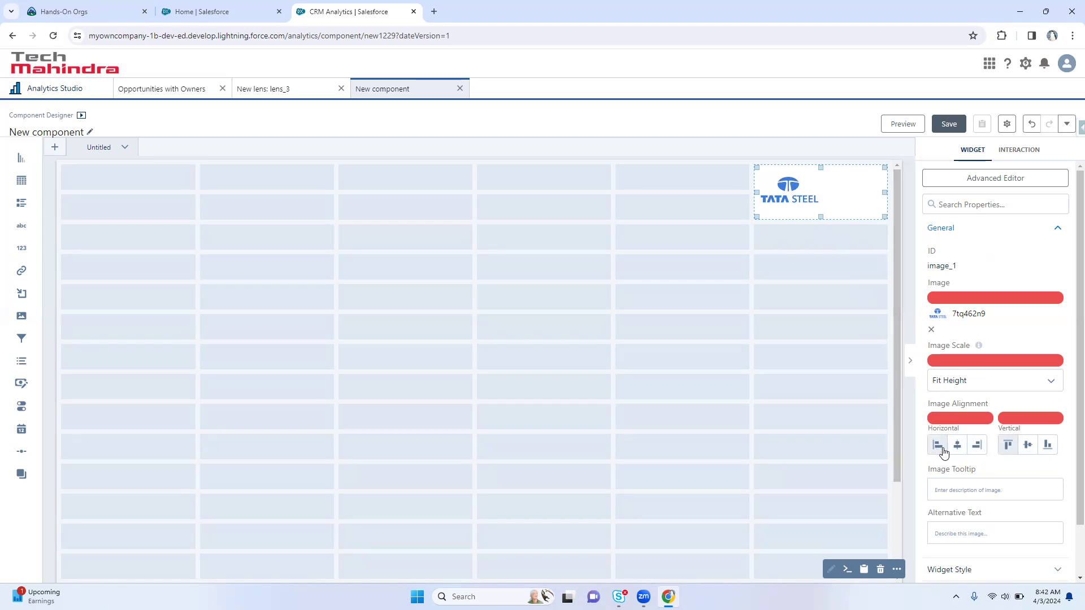
{"action": "left_click", "coordinate": [958, 446]}
{"action": "left_click", "coordinate": [975, 447]}
{"action": "left_click", "coordinate": [961, 447]}
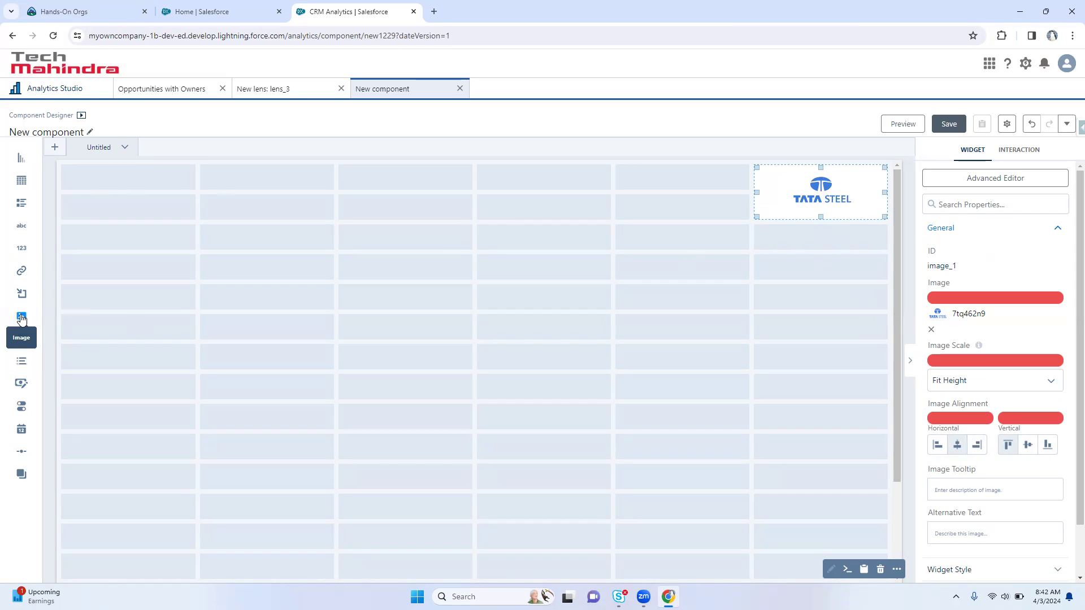
Add a second image widget in the upper-left corner of the canvas, using youngplant11355285jpg.jpg from the gallery
{"action": "left_click_drag", "start_coordinate": [23, 319], "coordinate": [97, 198]}
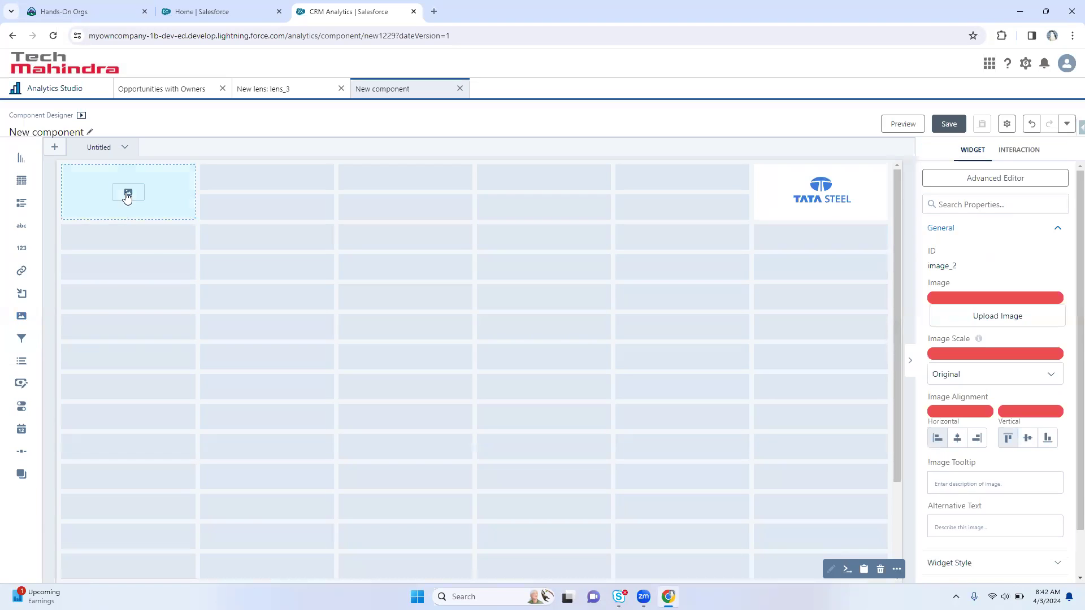
{"action": "left_click", "coordinate": [127, 196]}
{"action": "left_click", "coordinate": [582, 338]}
{"action": "key", "text": "Escape"}
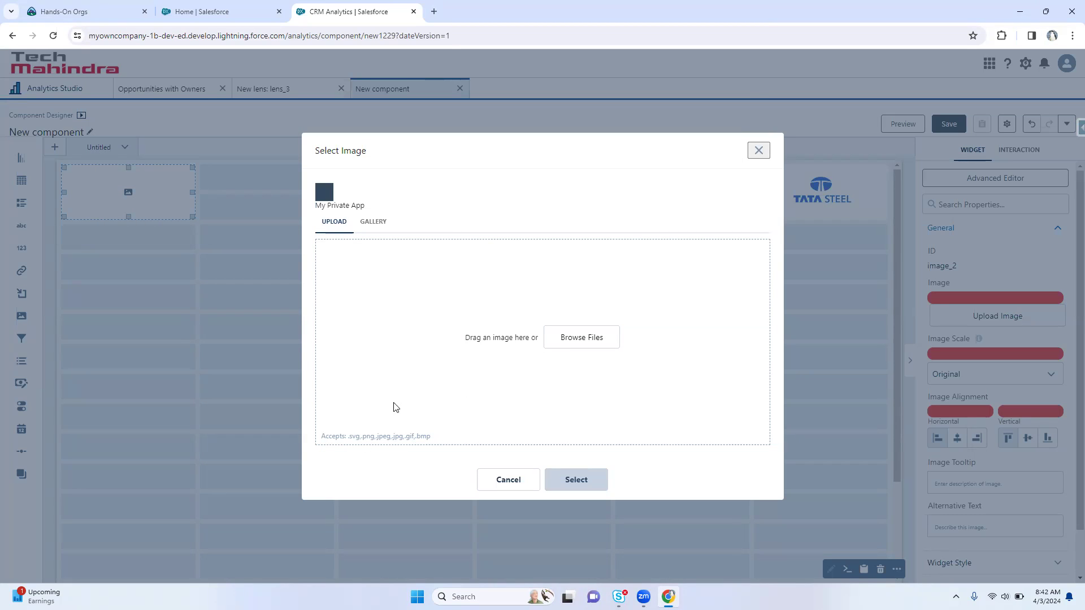
{"action": "left_click", "coordinate": [382, 224]}
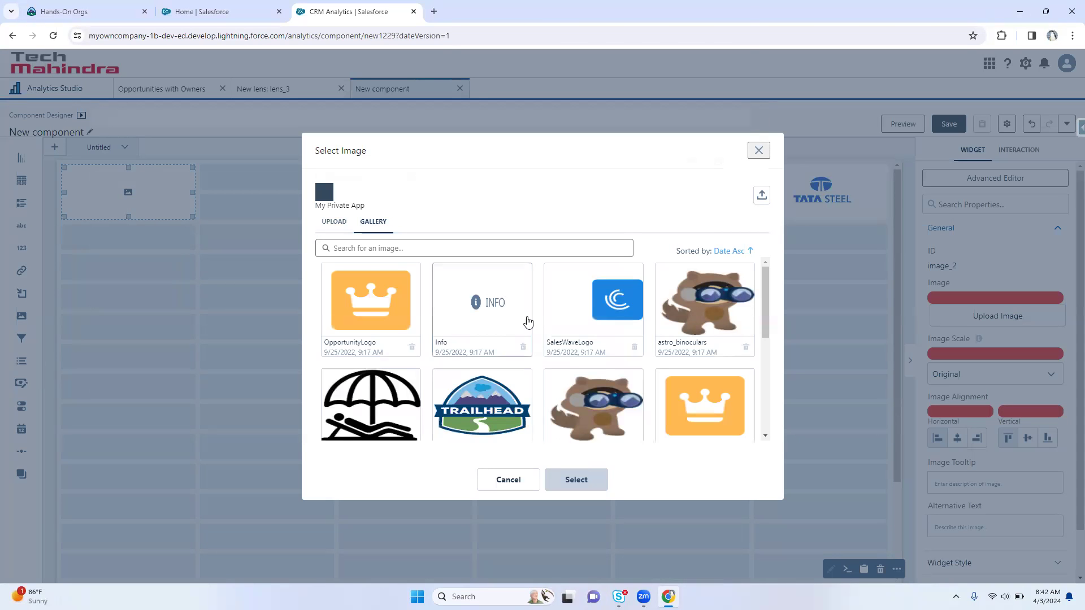
{"action": "scroll", "coordinate": [527, 321], "scroll_direction": "down", "scroll_amount": 3}
{"action": "scroll", "coordinate": [533, 332], "scroll_direction": "down", "scroll_amount": 2}
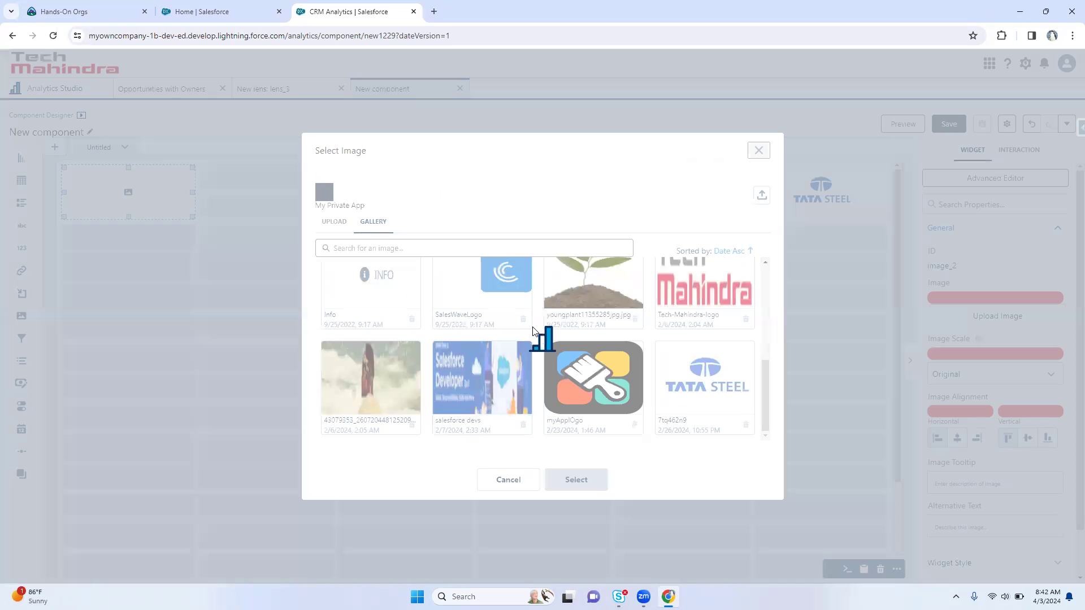
{"action": "scroll", "coordinate": [565, 373], "scroll_direction": "up", "scroll_amount": 2}
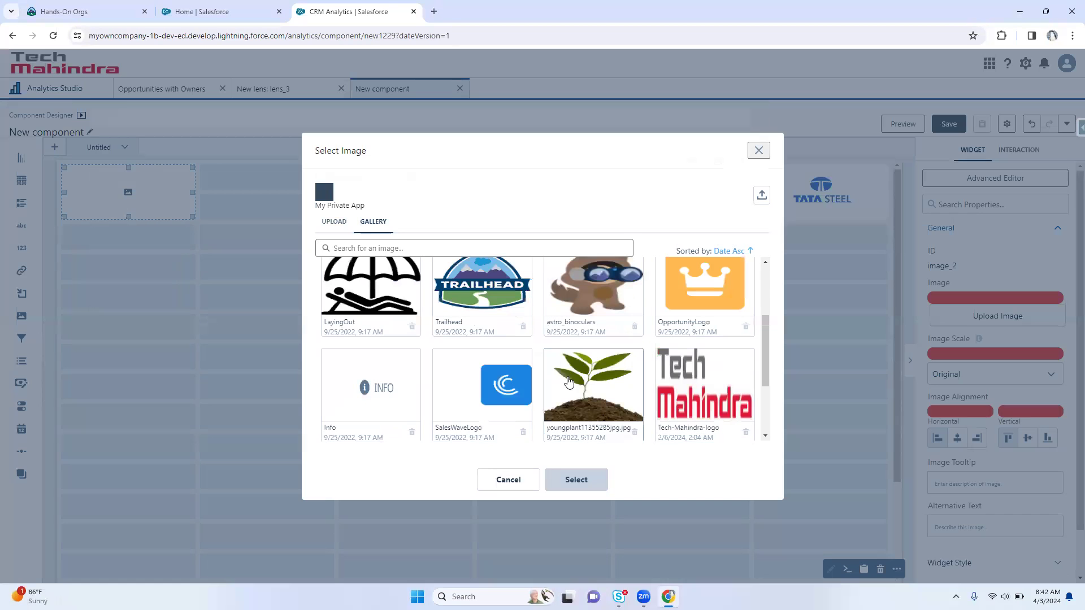
{"action": "left_click", "coordinate": [582, 481]}
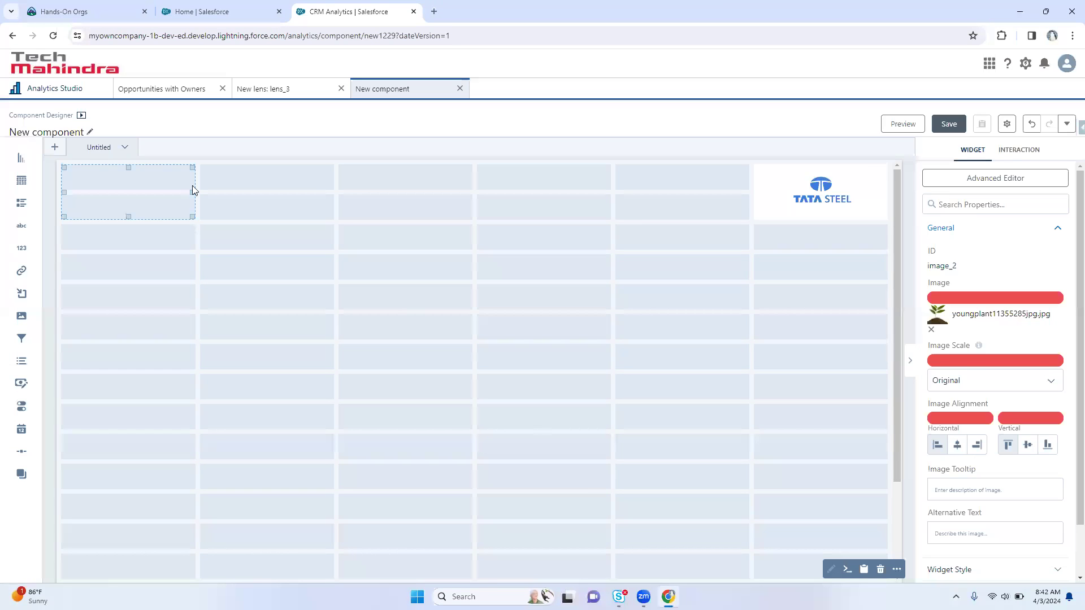
Try the plant image at Fit Width scale with middle, bottom and top vertical alignments
{"action": "left_click", "coordinate": [958, 381]}
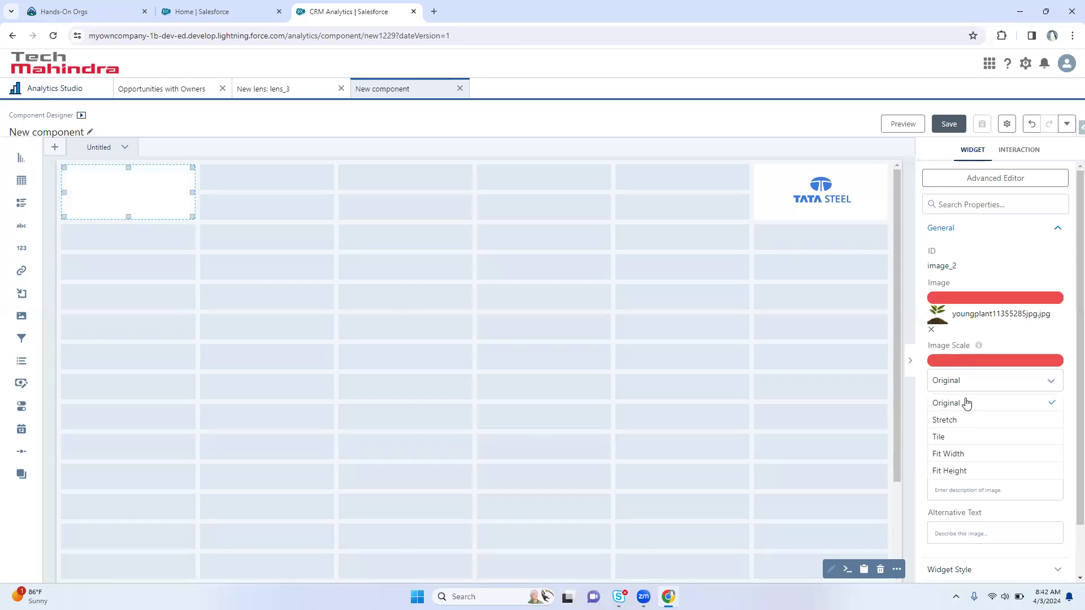
{"action": "left_click", "coordinate": [978, 454]}
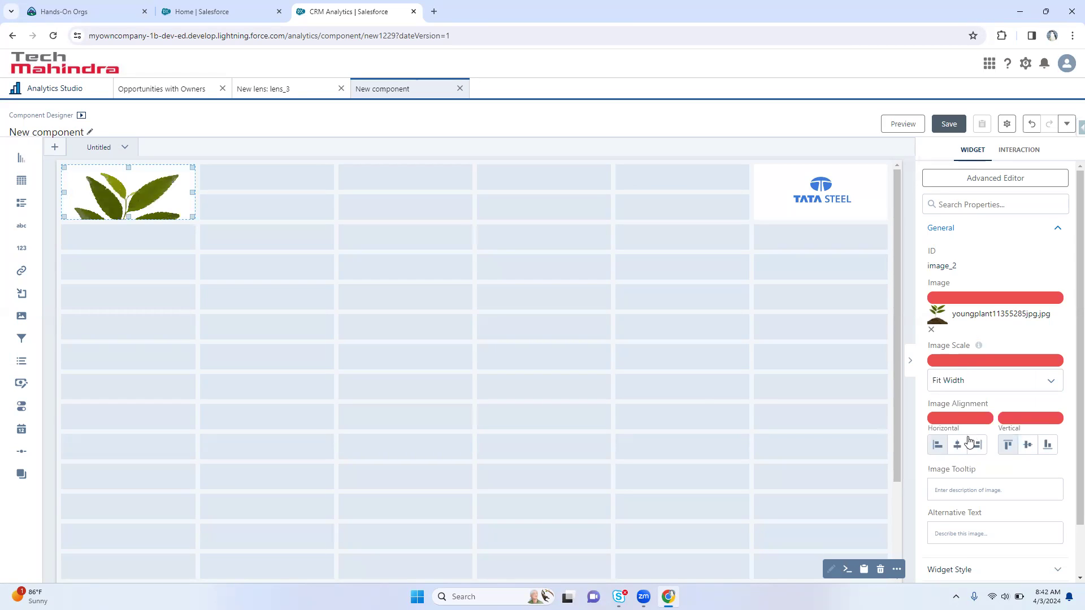
{"action": "left_click", "coordinate": [1027, 445]}
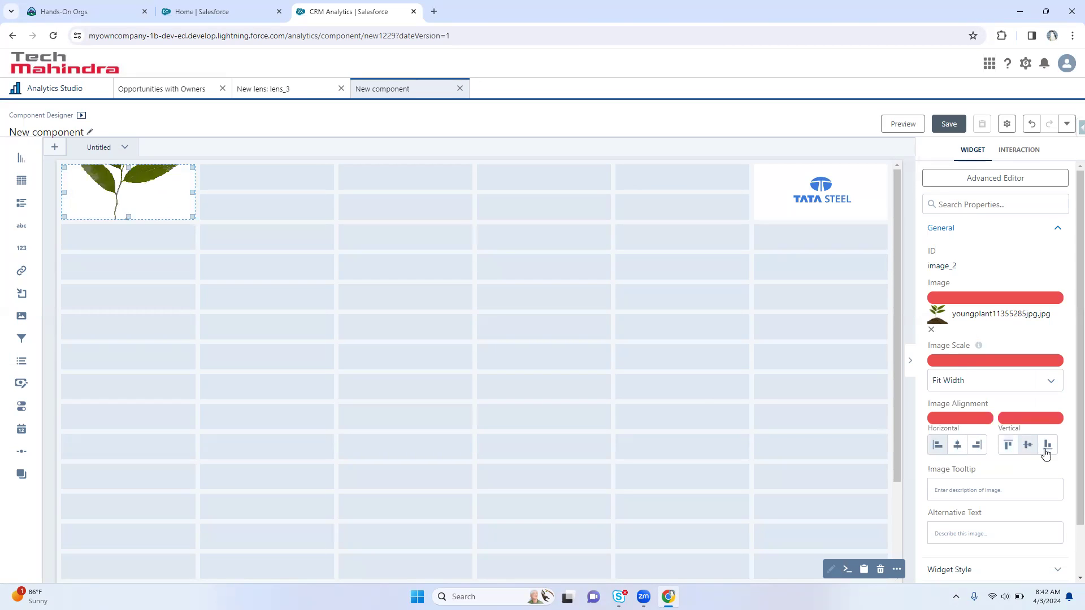
{"action": "left_click", "coordinate": [1048, 447]}
{"action": "left_click", "coordinate": [1008, 446]}
{"action": "left_click", "coordinate": [1029, 446]}
{"action": "left_click", "coordinate": [1048, 446]}
{"action": "left_click", "coordinate": [1008, 445]}
Center the plant image horizontally and set its image scale to Fit Height
{"action": "left_click", "coordinate": [959, 446]}
{"action": "left_click", "coordinate": [958, 380]}
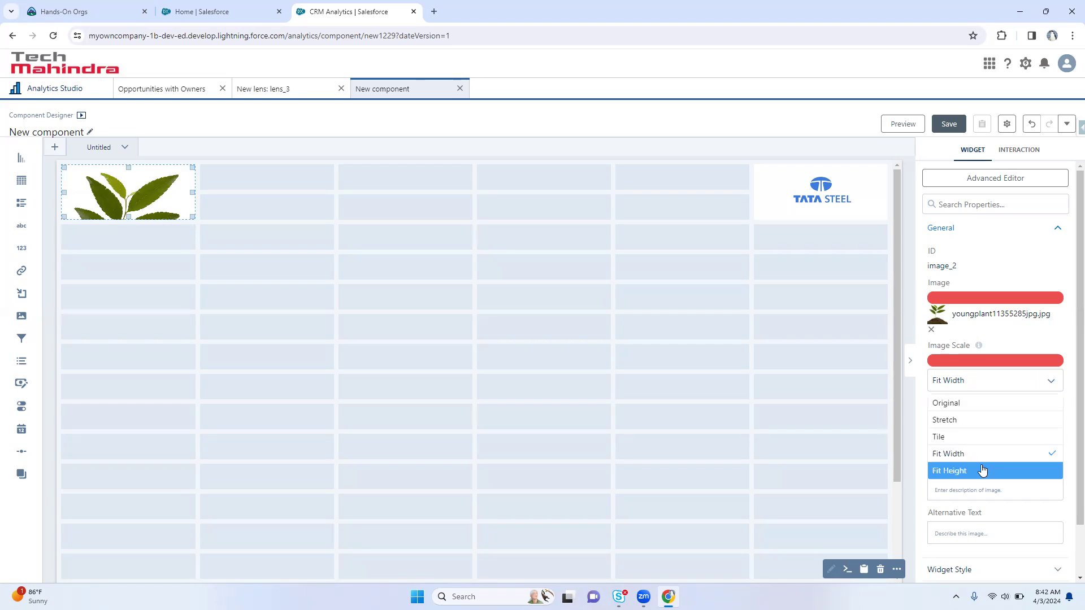
{"action": "left_click", "coordinate": [982, 470]}
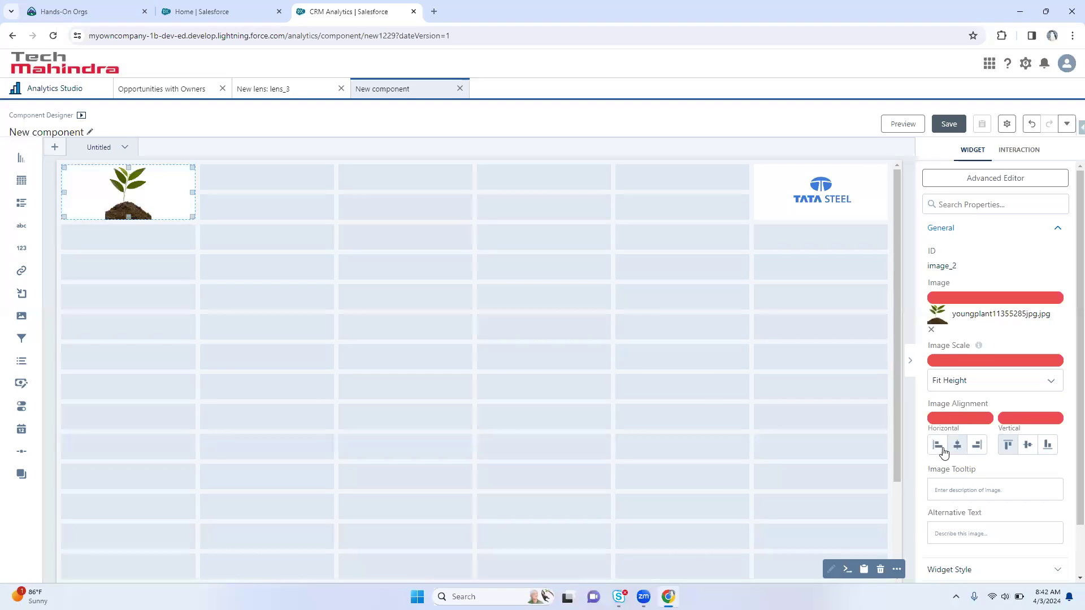
Try the Tile and Fit Width scales on the plant image, restore Fit Height, and deselect the widget
{"action": "left_click", "coordinate": [964, 386]}
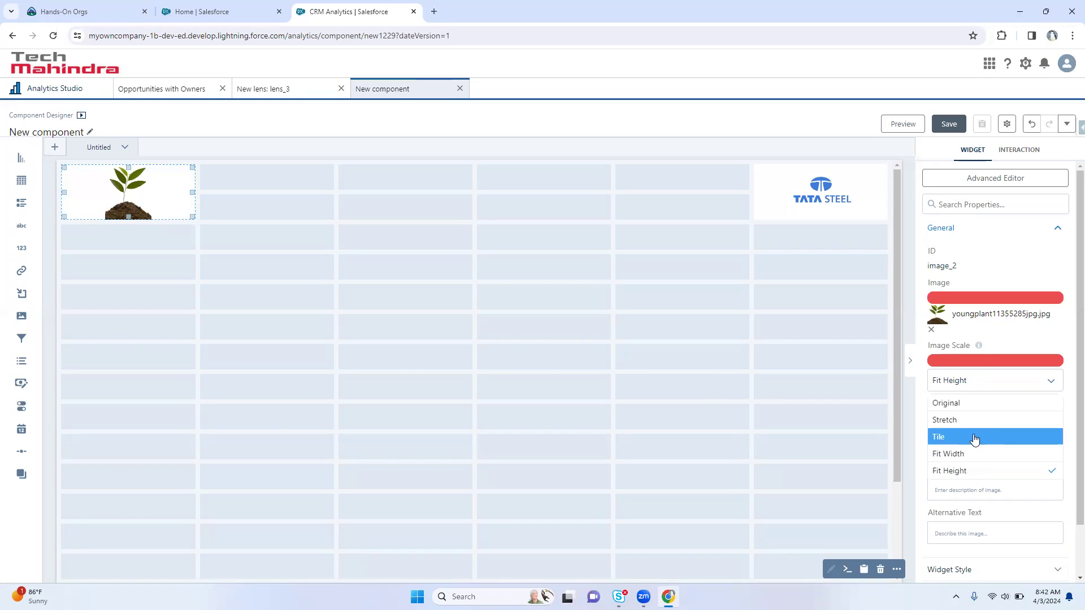
{"action": "left_click", "coordinate": [980, 436]}
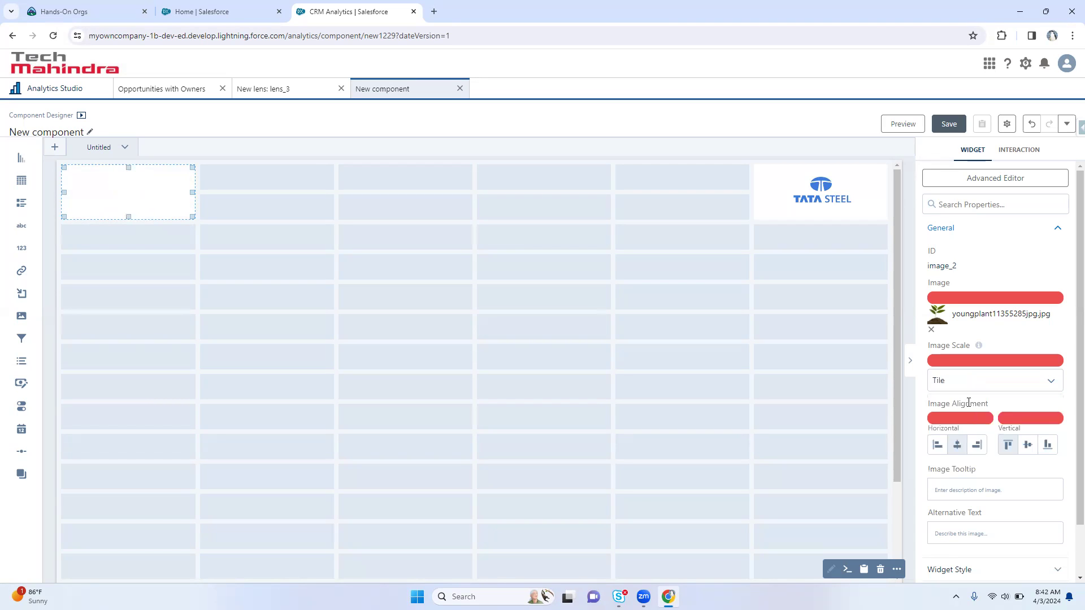
{"action": "left_click", "coordinate": [963, 384]}
{"action": "left_click", "coordinate": [975, 452]}
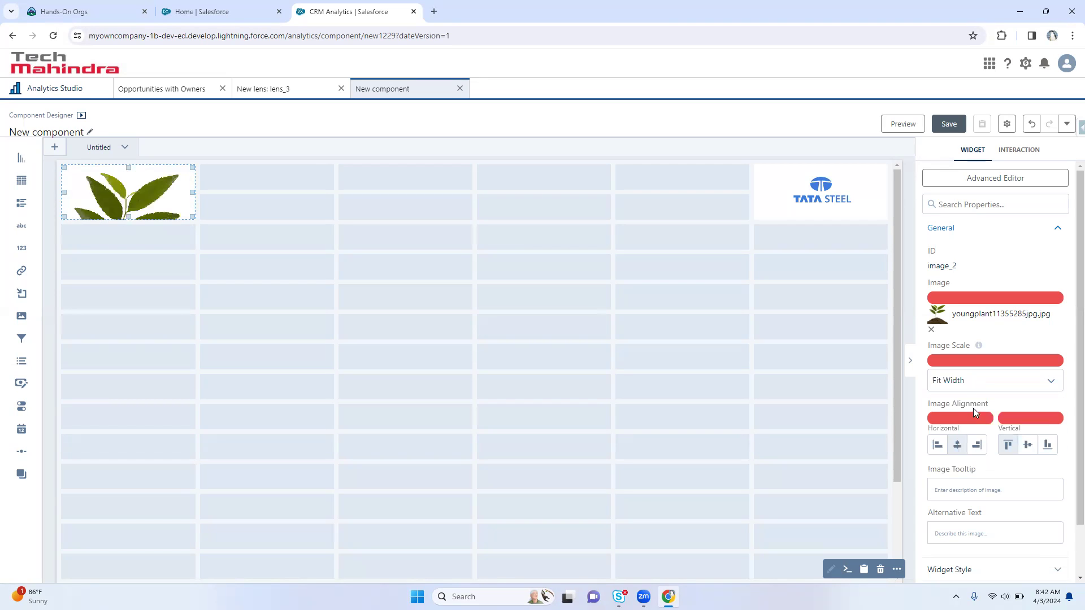
{"action": "left_click", "coordinate": [973, 380]}
{"action": "left_click", "coordinate": [972, 470]}
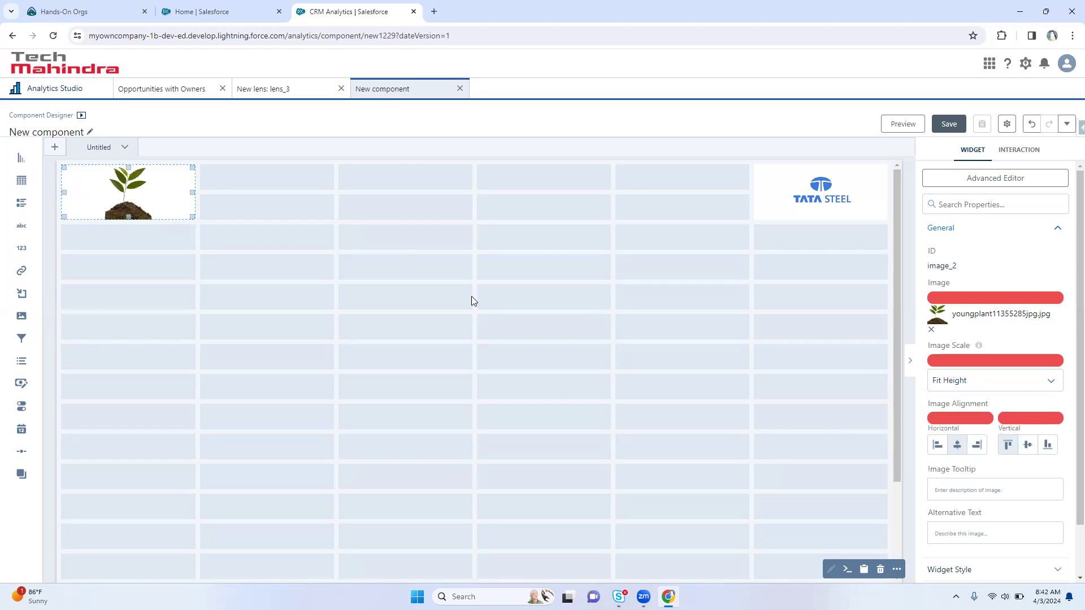
{"action": "left_click", "coordinate": [172, 220]}
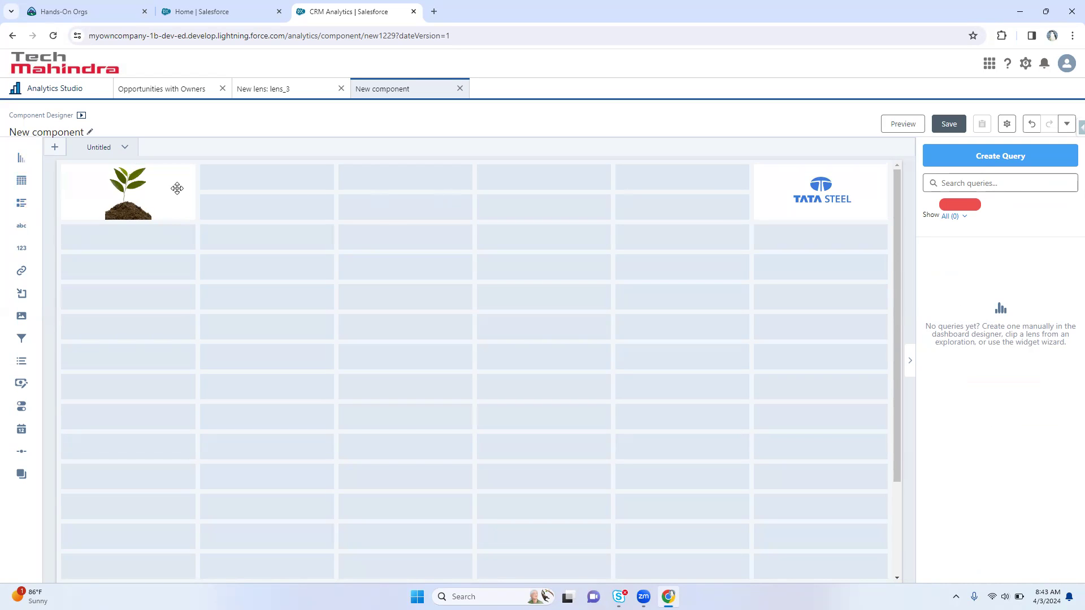
Increase the component layout to 11 columns and move the Tata Steel logo into the last column of the top rows
{"action": "left_click", "coordinate": [1006, 125]}
{"action": "left_click", "coordinate": [1033, 280]}
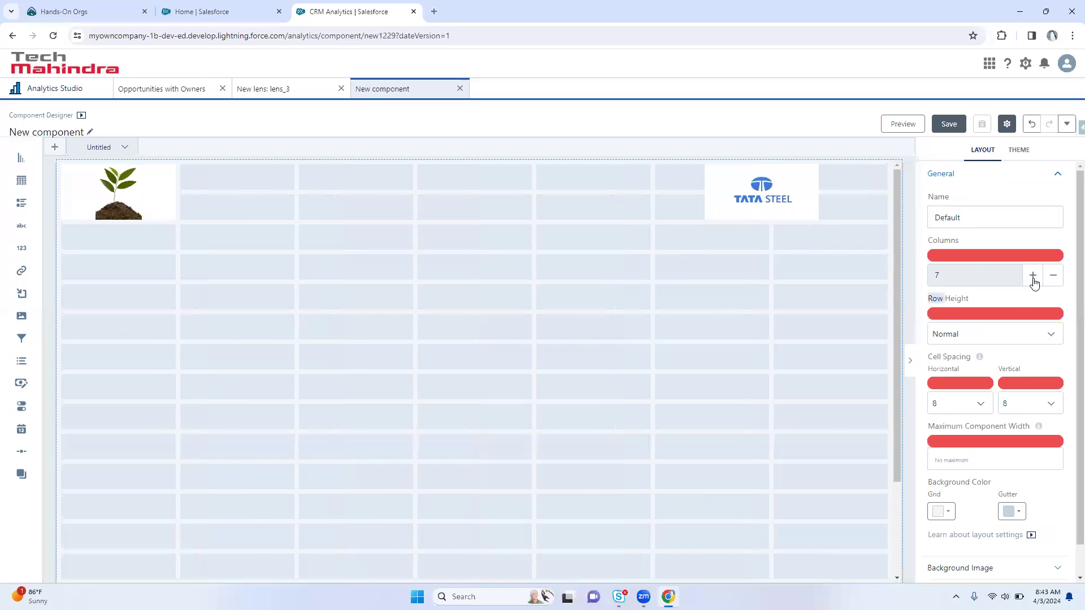
{"action": "double_click", "coordinate": [1033, 279]}
{"action": "left_click_drag", "start_coordinate": [568, 192], "coordinate": [852, 203]}
{"action": "left_click", "coordinate": [1007, 124]}
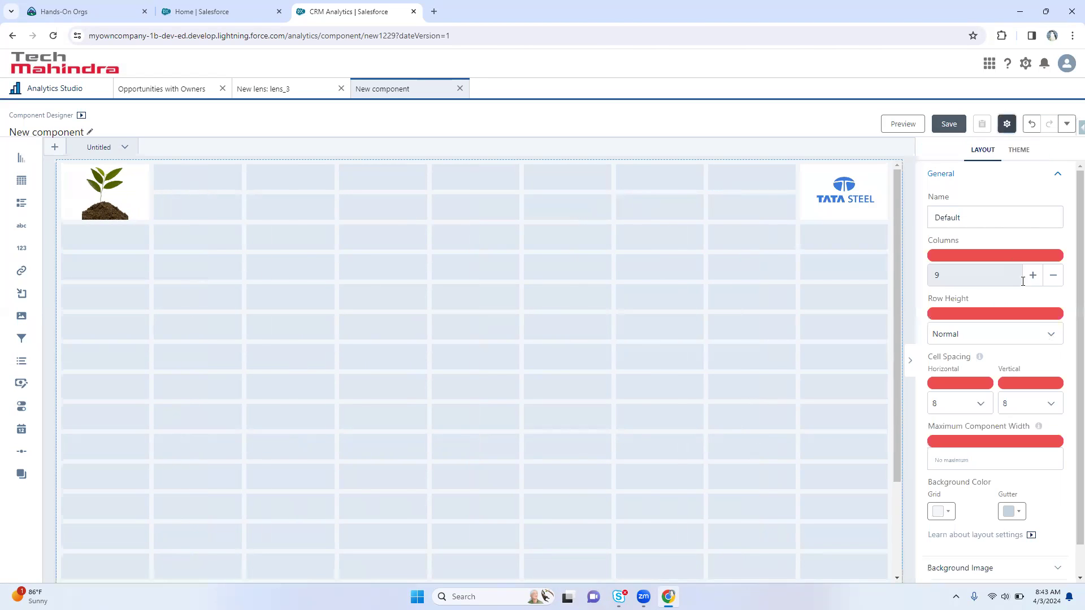
{"action": "left_click", "coordinate": [1033, 276]}
{"action": "left_click", "coordinate": [1033, 276]}
{"action": "left_click_drag", "start_coordinate": [703, 192], "coordinate": [868, 192]}
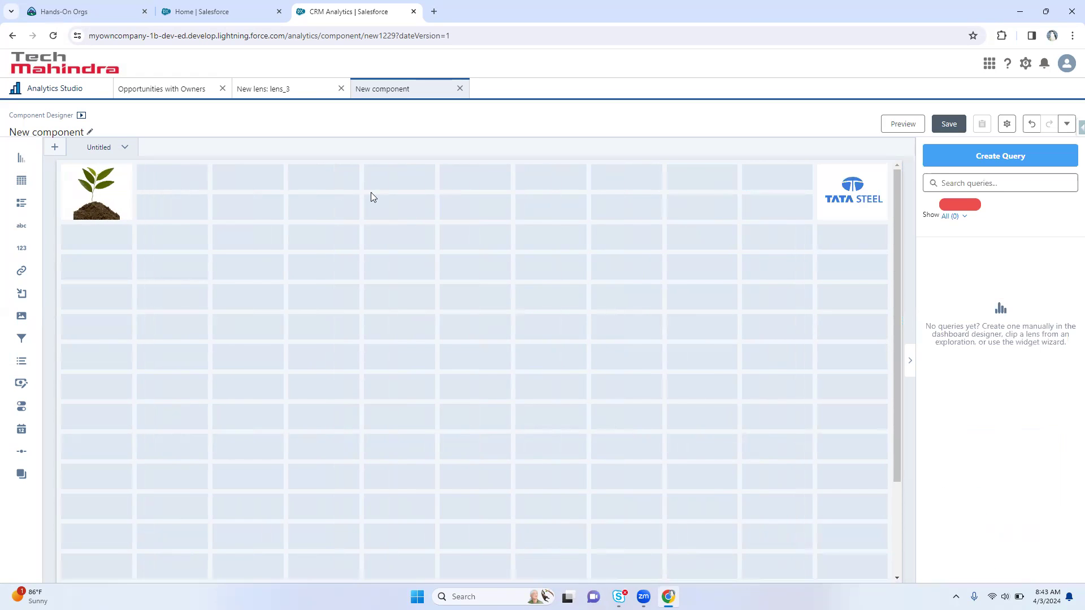
Try light orange as the layout's grid background color, replace it with light grey, and leave the layout settings
{"action": "left_click", "coordinate": [1007, 125]}
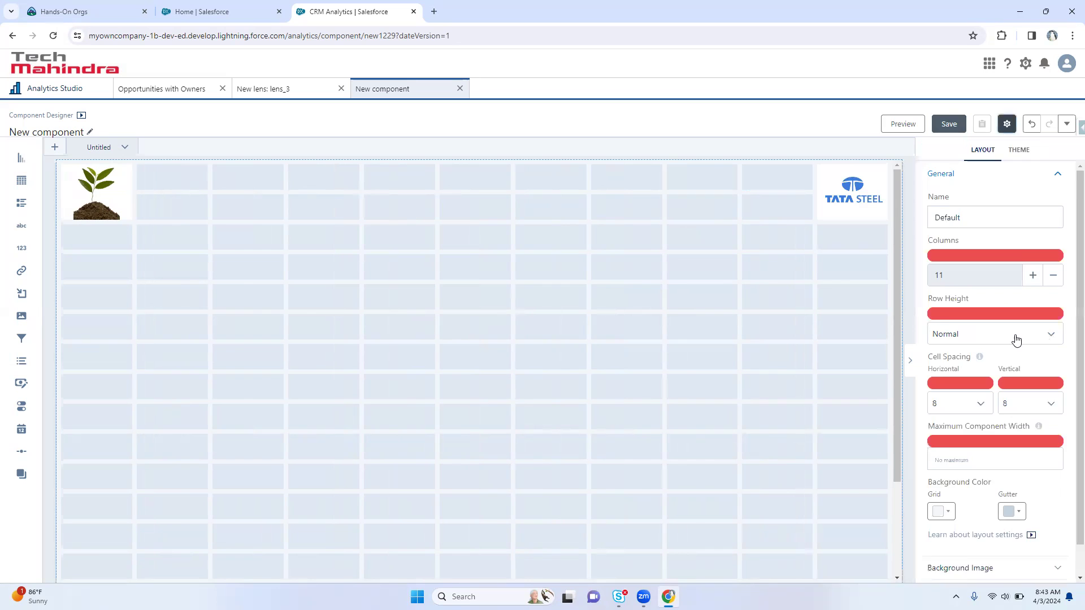
{"action": "scroll", "coordinate": [962, 457], "scroll_direction": "down", "scroll_amount": 1}
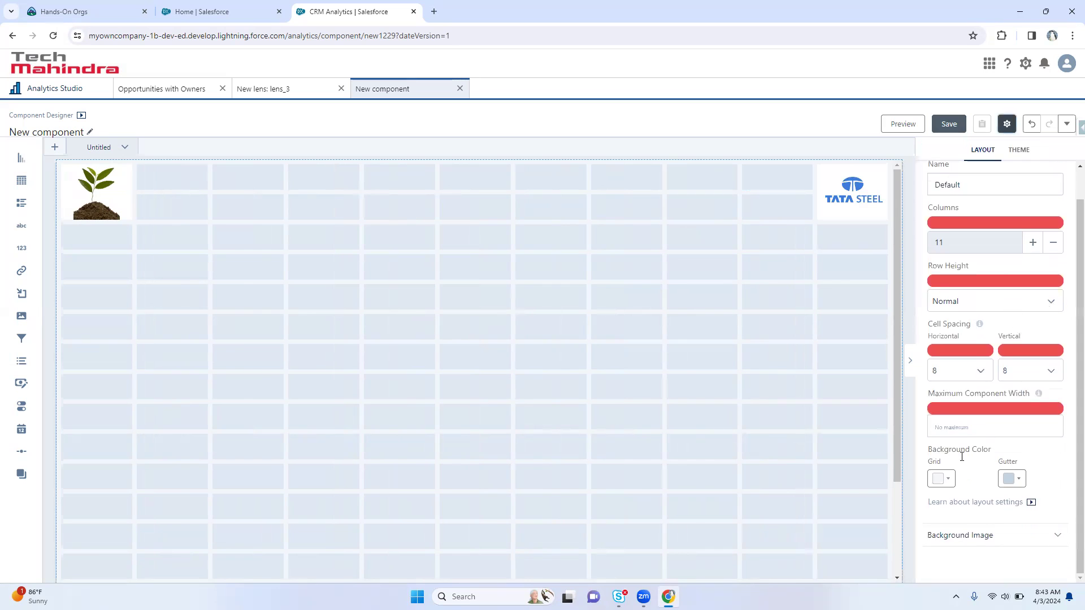
{"action": "left_click", "coordinate": [943, 479]}
{"action": "left_click", "coordinate": [963, 375]}
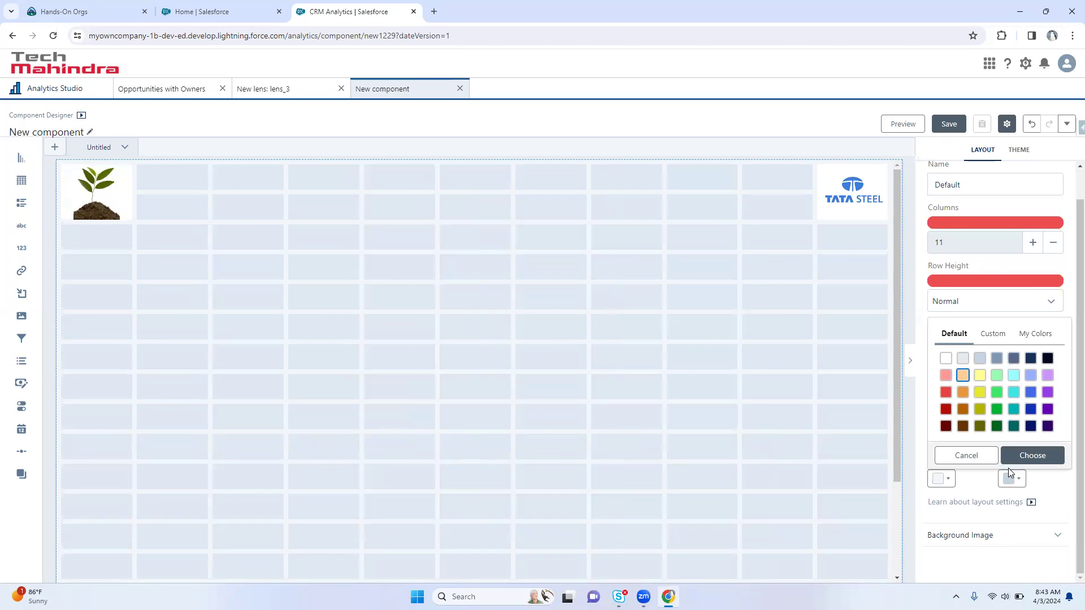
{"action": "left_click", "coordinate": [1033, 456]}
{"action": "left_click", "coordinate": [941, 479]}
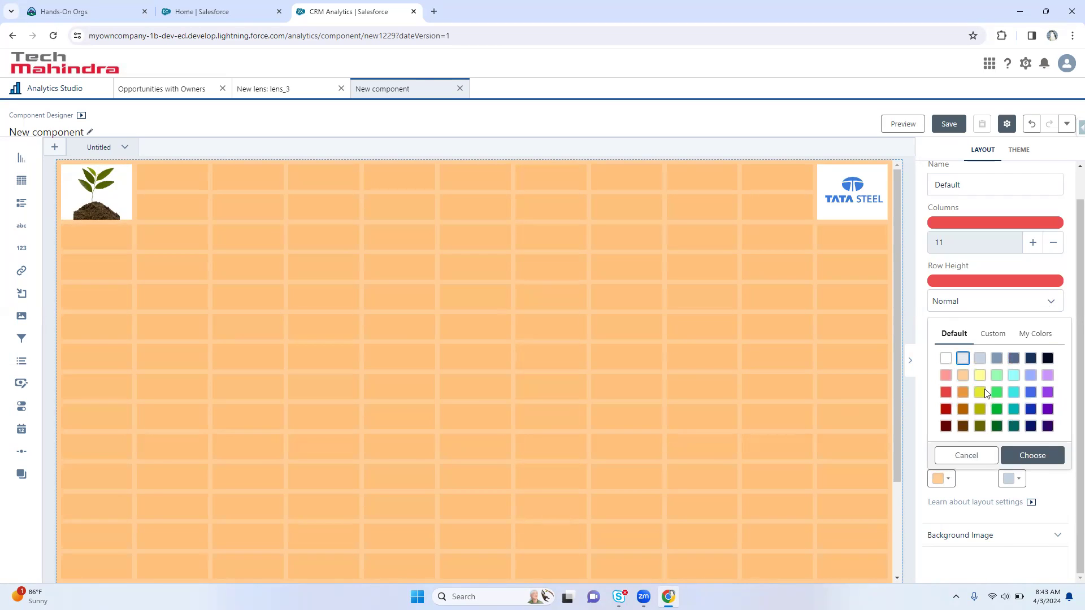
{"action": "left_click", "coordinate": [1043, 456]}
{"action": "left_click", "coordinate": [617, 337]}
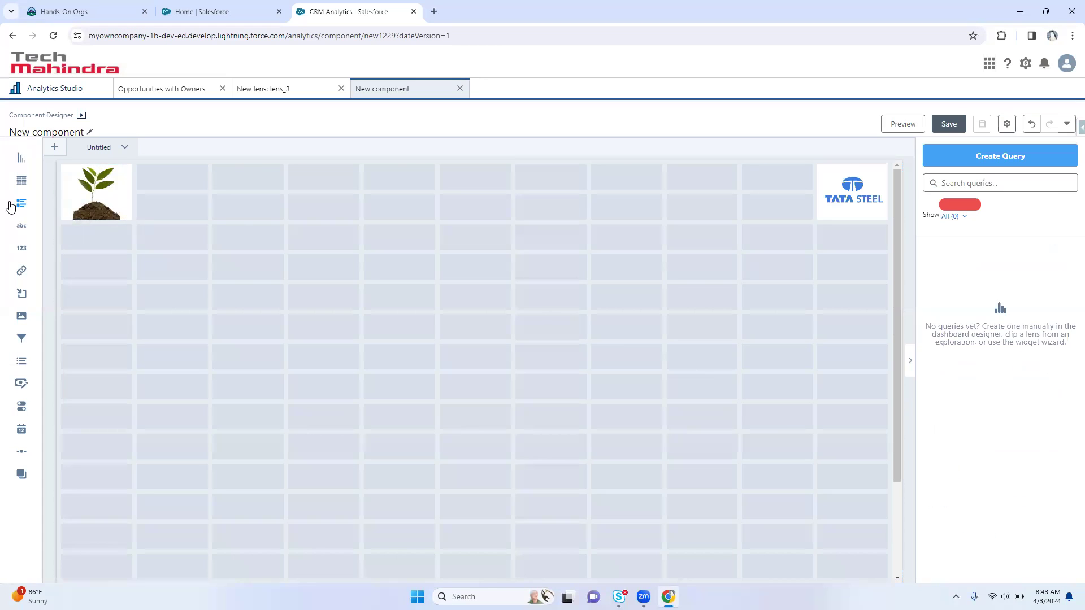
Add a text widget spanning the top row between the plant image and the Tata Steel logo
{"action": "left_click_drag", "start_coordinate": [21, 226], "coordinate": [771, 185]}
{"action": "left_click", "coordinate": [536, 168]}
{"action": "left_click_drag", "start_coordinate": [1043, 443], "coordinate": [808, 441]}
Enter "Welcome Tata Steels Sales Operations Data Dashboards" as the text widget's content
{"action": "type", "text": "We"}
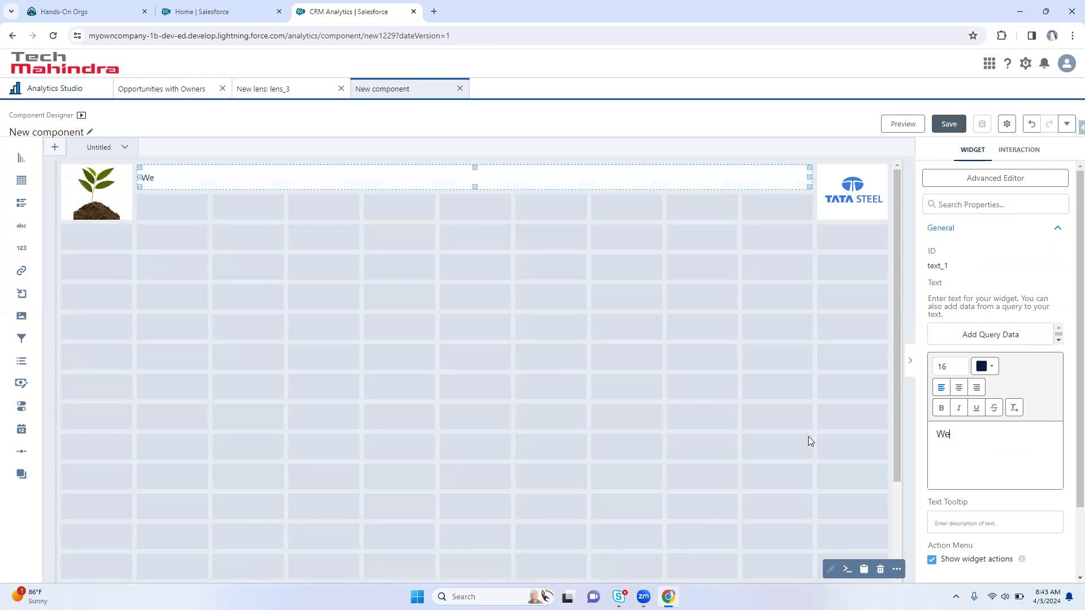
{"action": "type", "text": "lc"}
{"action": "type", "text": "oem Ta"}
{"action": "key", "text": "BackSpace"}
{"action": "key", "text": "BackSpace"}
{"action": "key", "text": "BackSpace"}
{"action": "key", "text": "BackSpace"}
{"action": "key", "text": "BackSpace"}
{"action": "key", "text": "BackSpace"}
{"action": "type", "text": "come Tata Steels Salesf"}
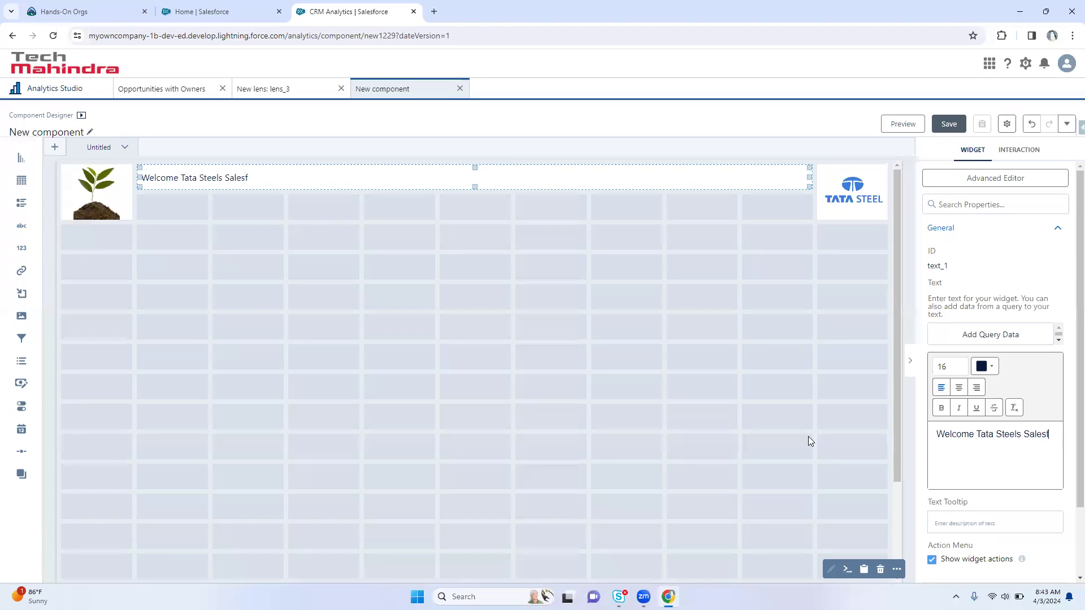
{"action": "key", "text": "BackSpace"}
{"action": "type", "text": "opera"}
{"action": "key", "text": "BackSpace"}
{"action": "key", "text": "BackSpace"}
{"action": "key", "text": "BackSpace"}
{"action": "key", "text": "BackSpace"}
{"action": "key", "text": "BackSpace"}
{"action": "type", "text": "Operations Data Dashboards"}
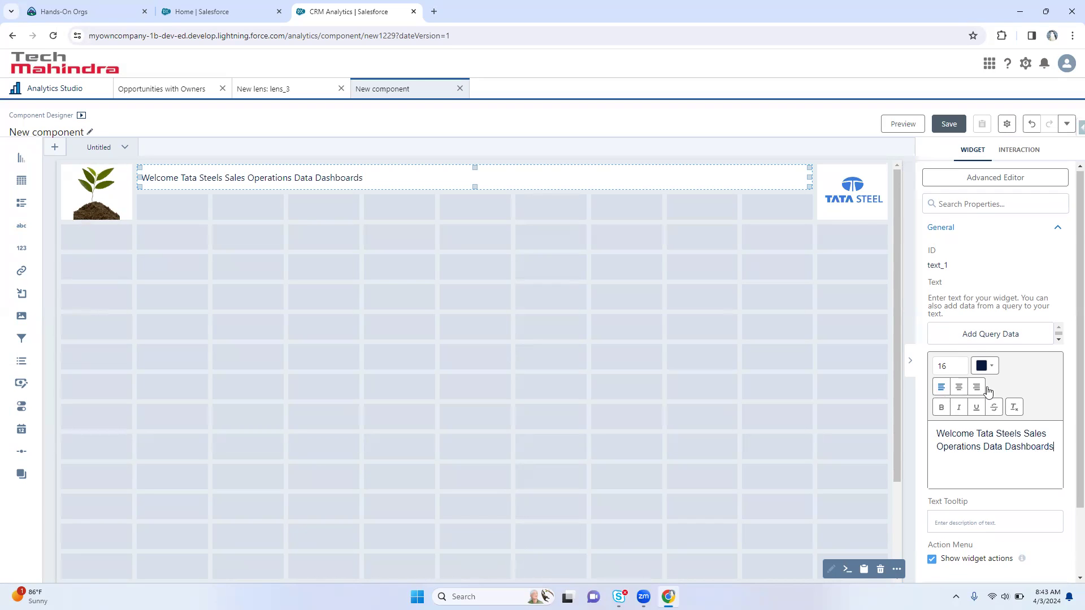
Set the font size of the whole welcome text to 28 and deselect the widget
{"action": "scroll", "coordinate": [989, 388], "scroll_direction": "down", "scroll_amount": 2}
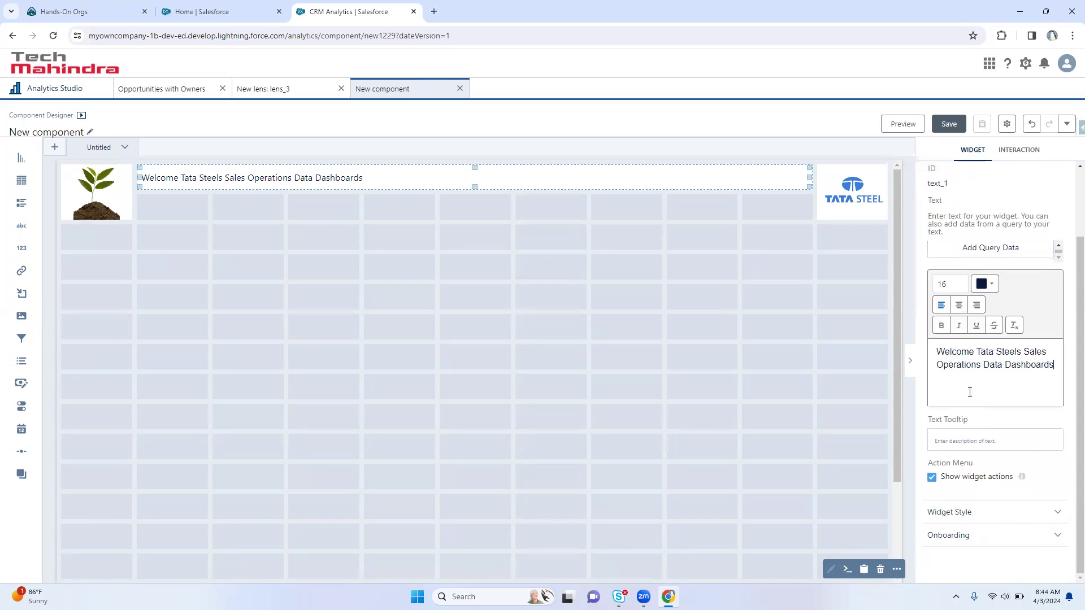
{"action": "left_click_drag", "start_coordinate": [1059, 379], "coordinate": [928, 354]}
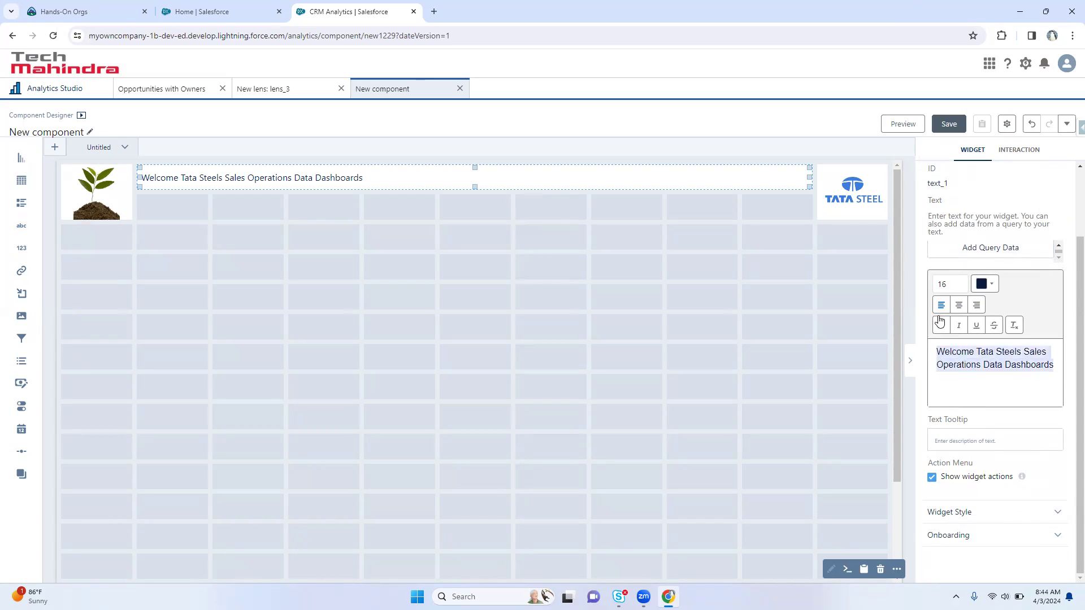
{"action": "left_click", "coordinate": [945, 281]}
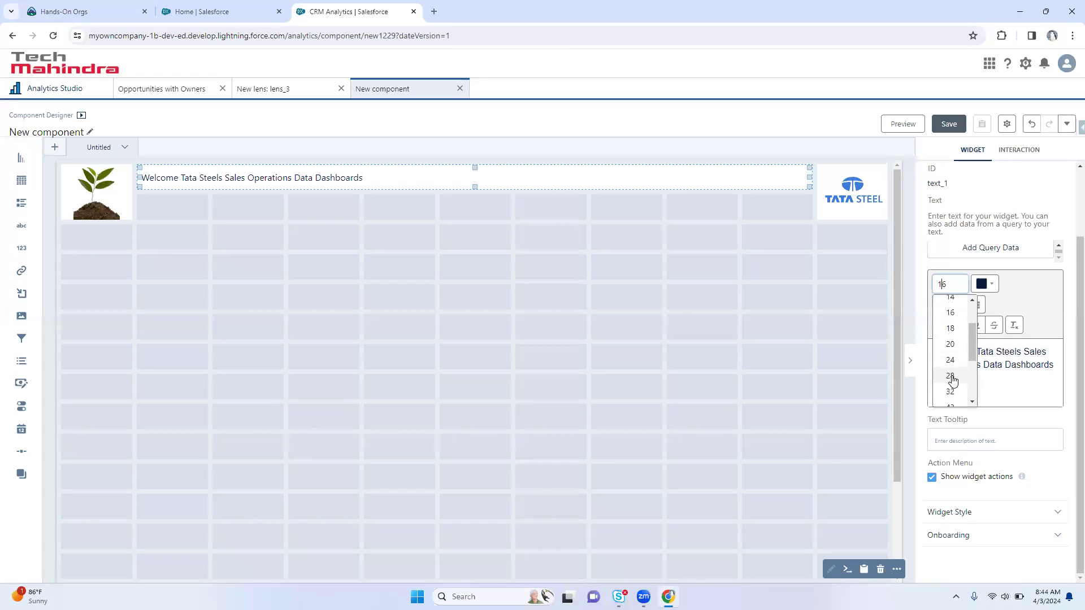
{"action": "left_click", "coordinate": [953, 376]}
{"action": "left_click", "coordinate": [662, 197]}
Give the welcome text widget a custom blue background, #71aef0, and stretch it to two rows high
{"action": "left_click", "coordinate": [583, 179]}
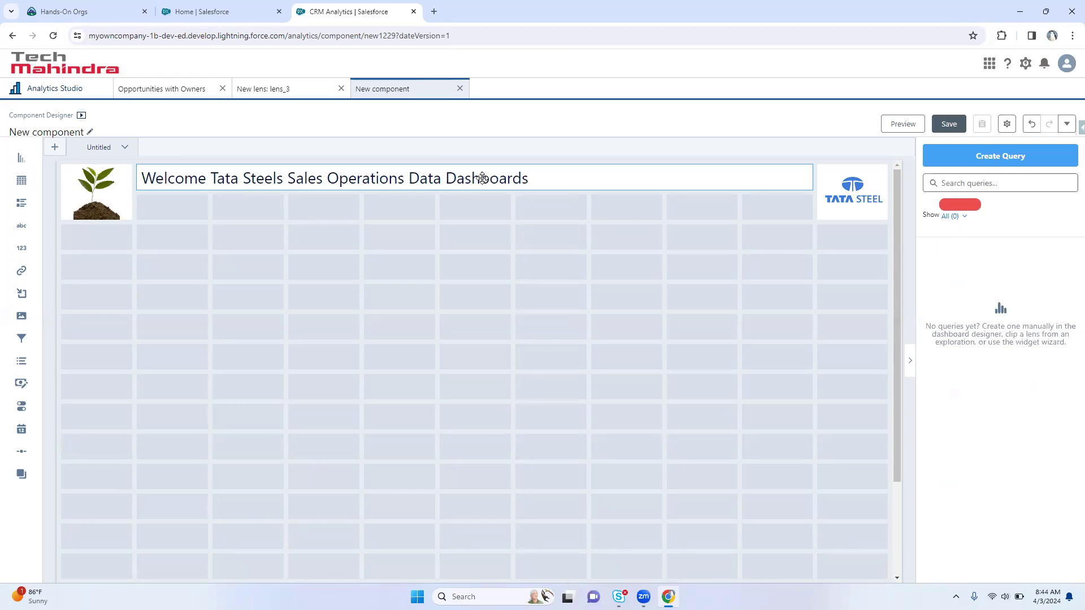
{"action": "scroll", "coordinate": [1011, 447], "scroll_direction": "down", "scroll_amount": 3}
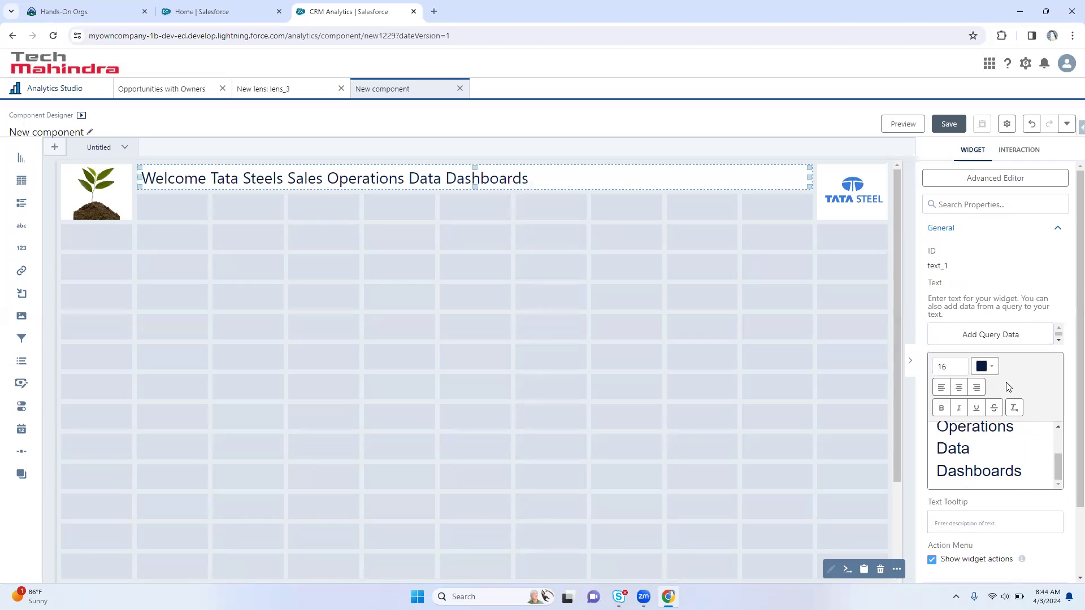
{"action": "scroll", "coordinate": [1017, 376], "scroll_direction": "down", "scroll_amount": 2}
{"action": "left_click", "coordinate": [970, 512]}
{"action": "scroll", "coordinate": [976, 495], "scroll_direction": "down", "scroll_amount": 5}
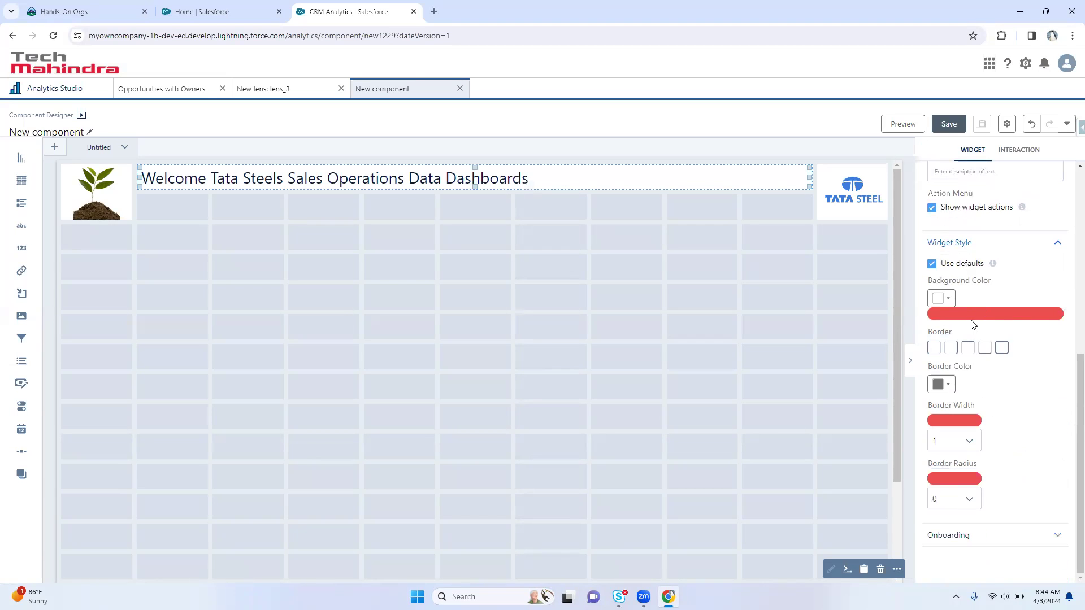
{"action": "left_click", "coordinate": [942, 299]}
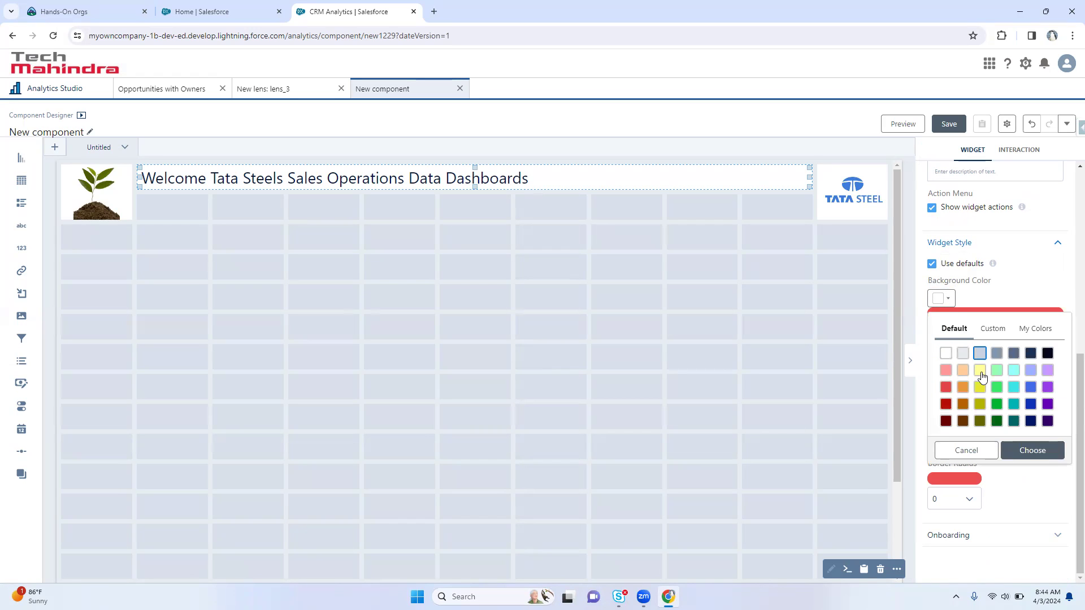
{"action": "left_click", "coordinate": [1002, 338]}
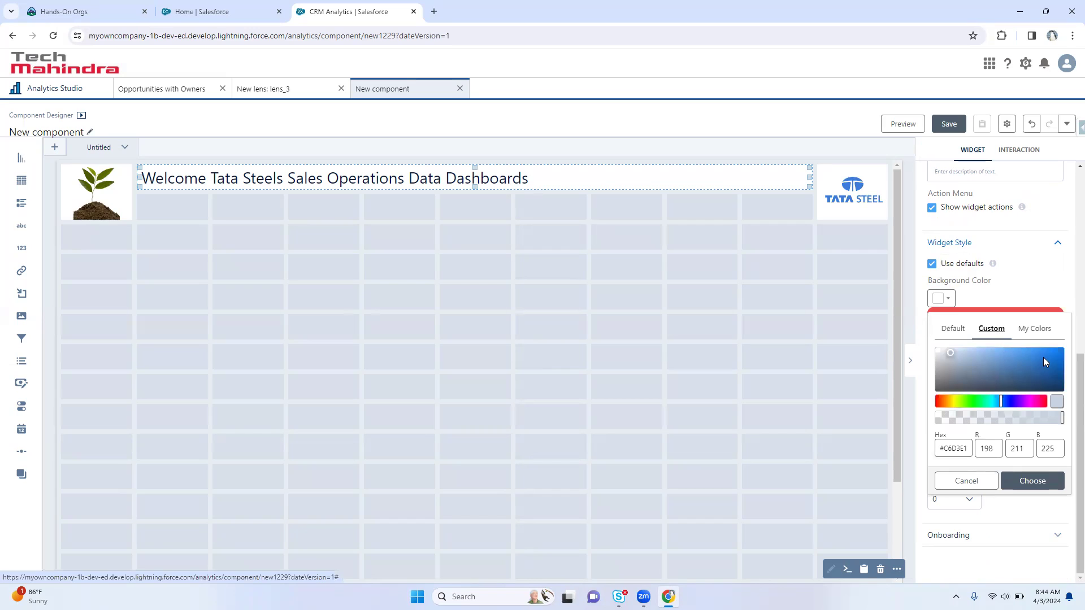
{"action": "left_click", "coordinate": [995, 353]}
{"action": "left_click", "coordinate": [1004, 350]}
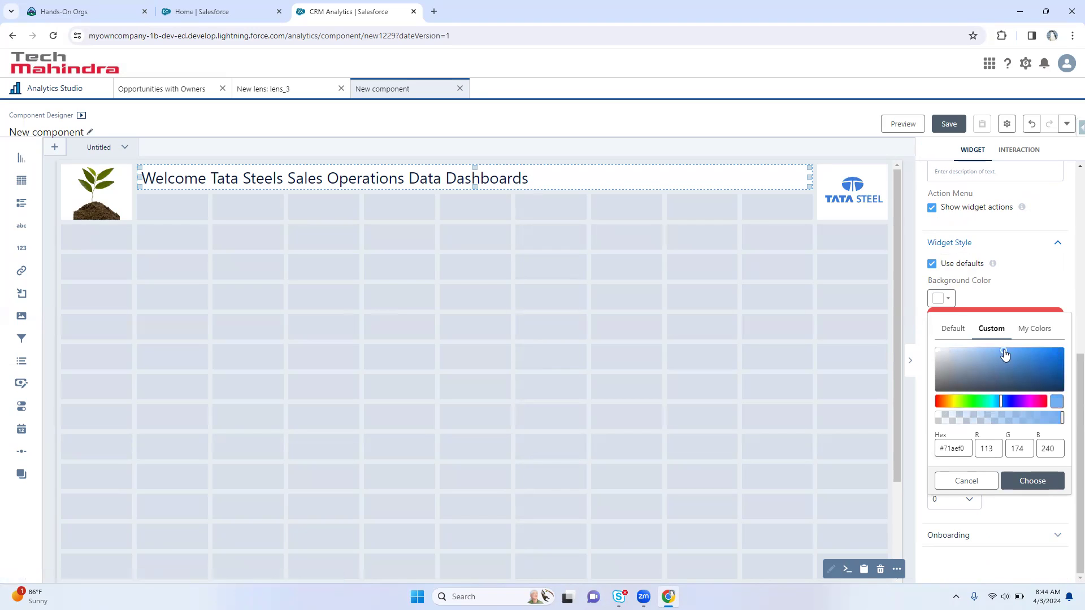
{"action": "left_click", "coordinate": [1055, 483]}
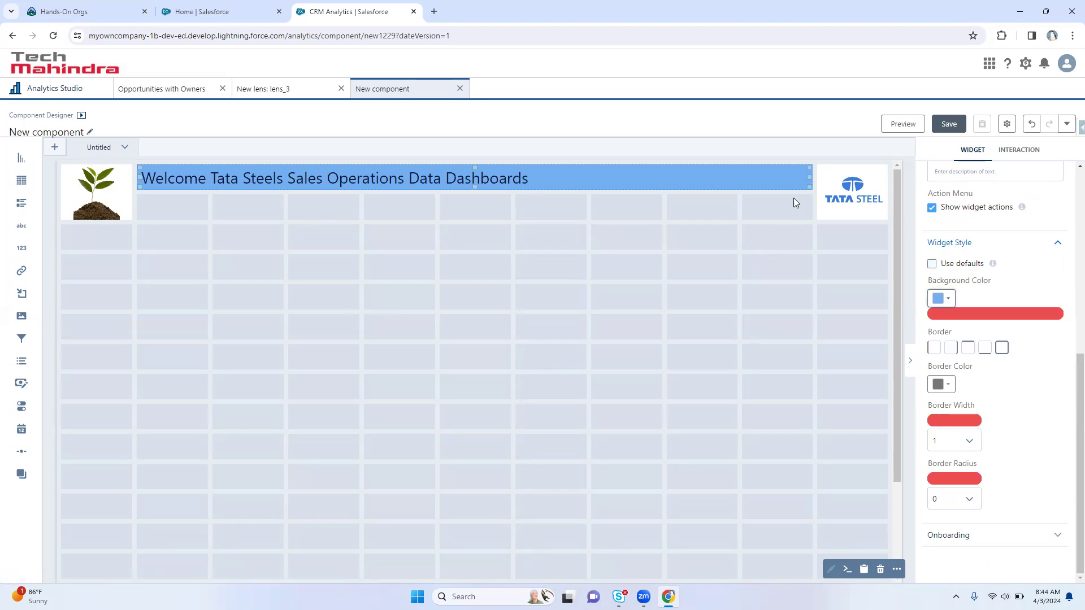
{"action": "left_click_drag", "start_coordinate": [809, 187], "coordinate": [808, 202]}
Add a red border of width 4 on all sides of the welcome text widget and deselect it
{"action": "left_click", "coordinate": [684, 191]}
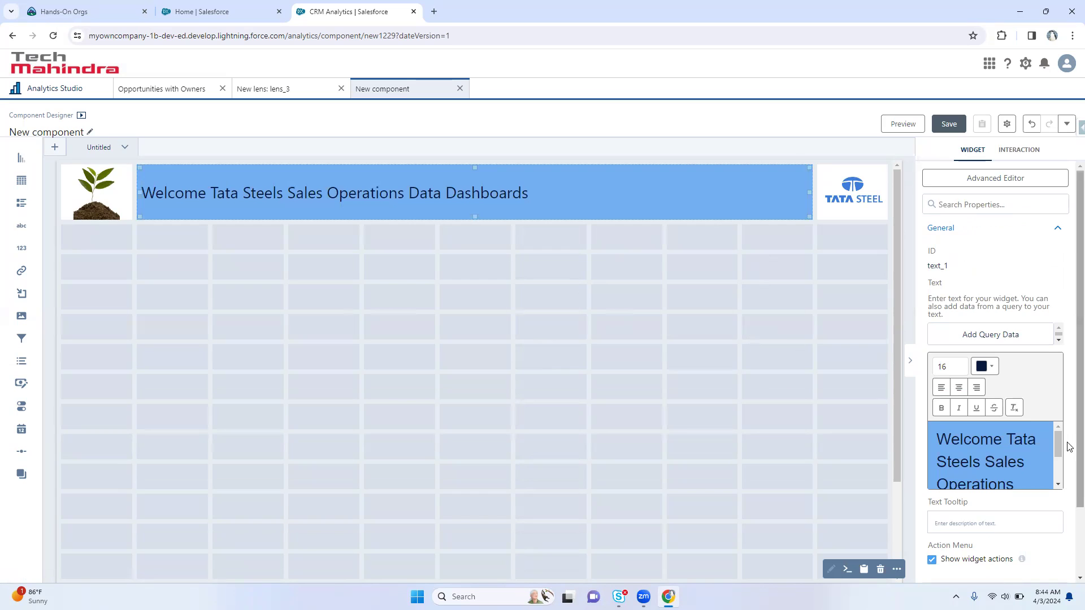
{"action": "scroll", "coordinate": [1066, 443], "scroll_direction": "down", "scroll_amount": 2}
{"action": "left_click", "coordinate": [955, 510]}
{"action": "scroll", "coordinate": [992, 477], "scroll_direction": "down", "scroll_amount": 5}
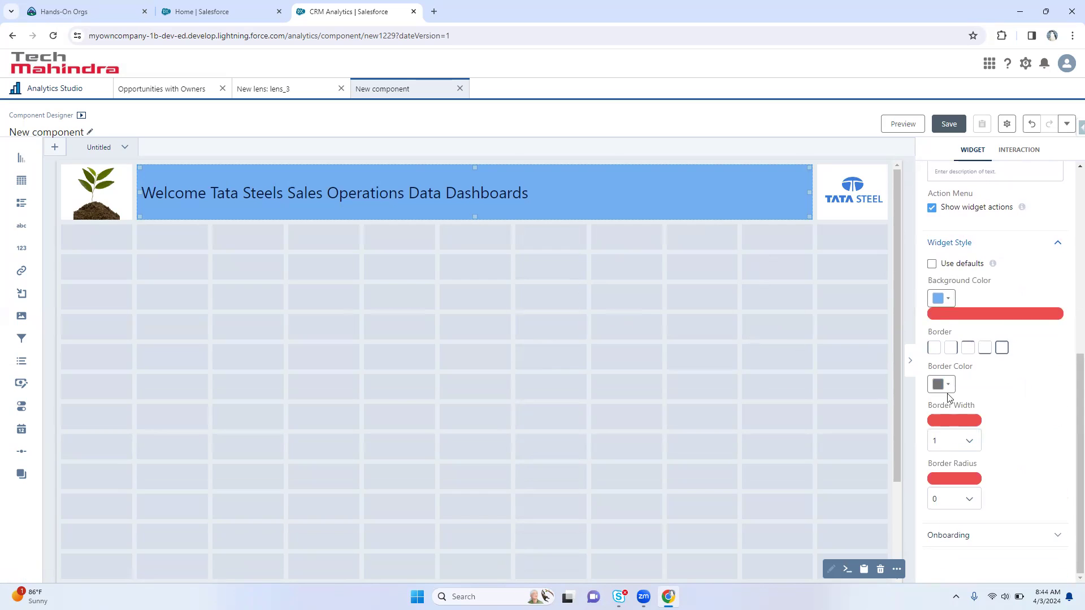
{"action": "left_click", "coordinate": [1002, 347]}
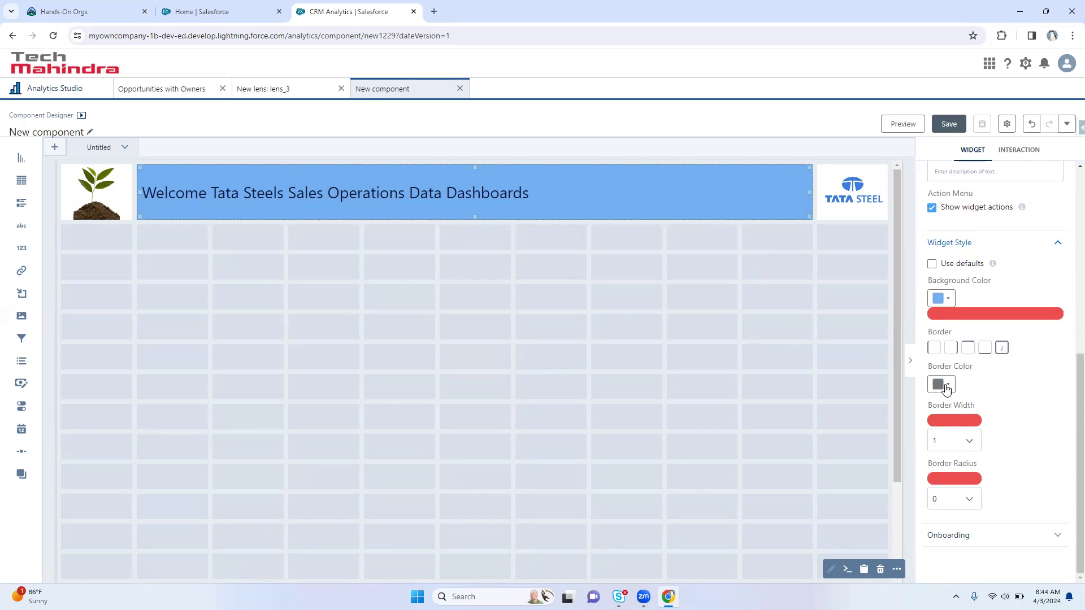
{"action": "left_click", "coordinate": [942, 385]}
{"action": "left_click", "coordinate": [946, 473]}
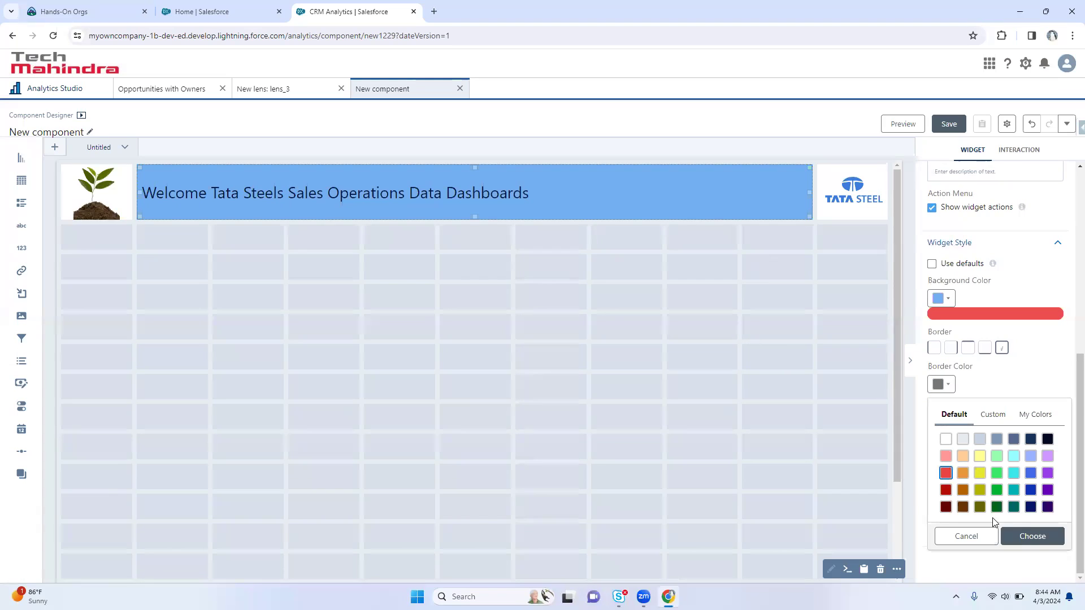
{"action": "left_click", "coordinate": [1032, 536]}
{"action": "left_click", "coordinate": [967, 442]}
{"action": "left_click", "coordinate": [966, 497]}
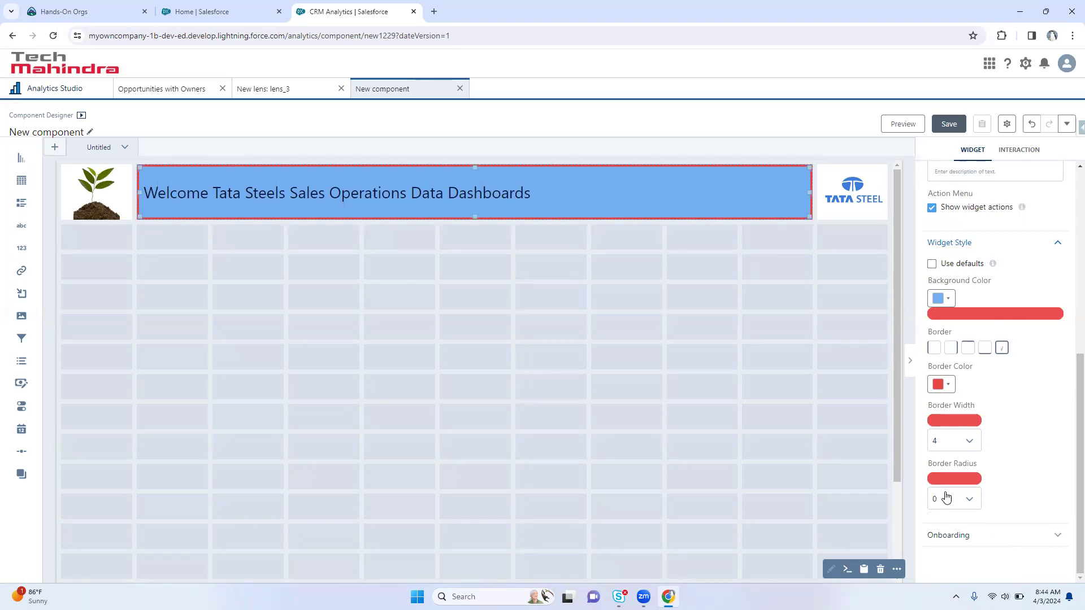
{"action": "left_click", "coordinate": [847, 306]}
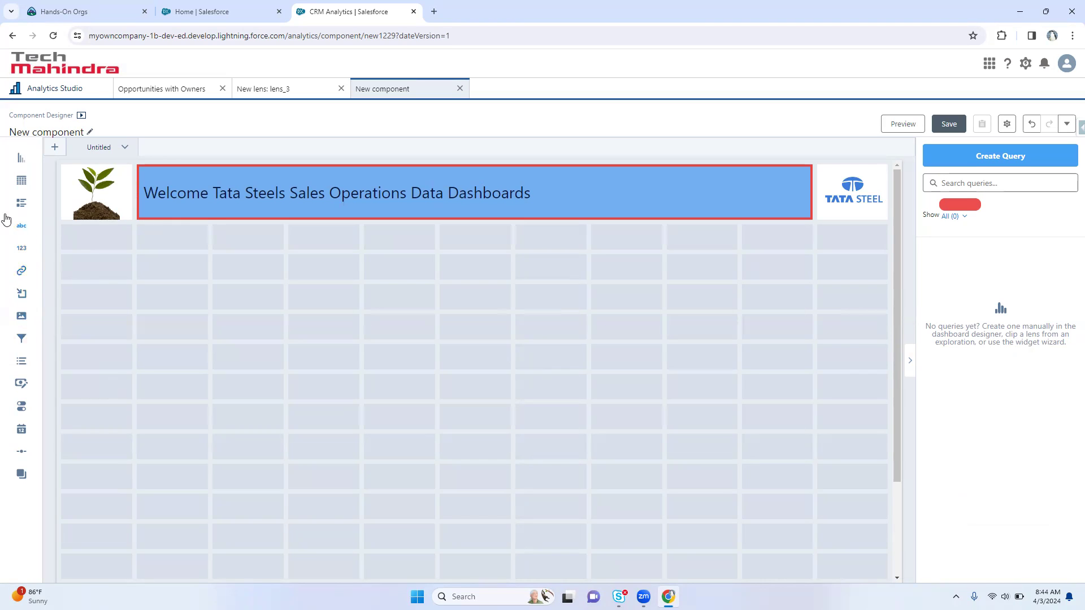
Add a chart widget below the plant image, leaving one empty row, and enlarge it to four columns by eight rows
{"action": "left_click_drag", "start_coordinate": [21, 158], "coordinate": [100, 320]}
{"action": "left_click_drag", "start_coordinate": [276, 334], "coordinate": [287, 475]}
{"action": "left_click_drag", "start_coordinate": [208, 326], "coordinate": [249, 323]}
{"action": "left_click_drag", "start_coordinate": [252, 360], "coordinate": [240, 356]}
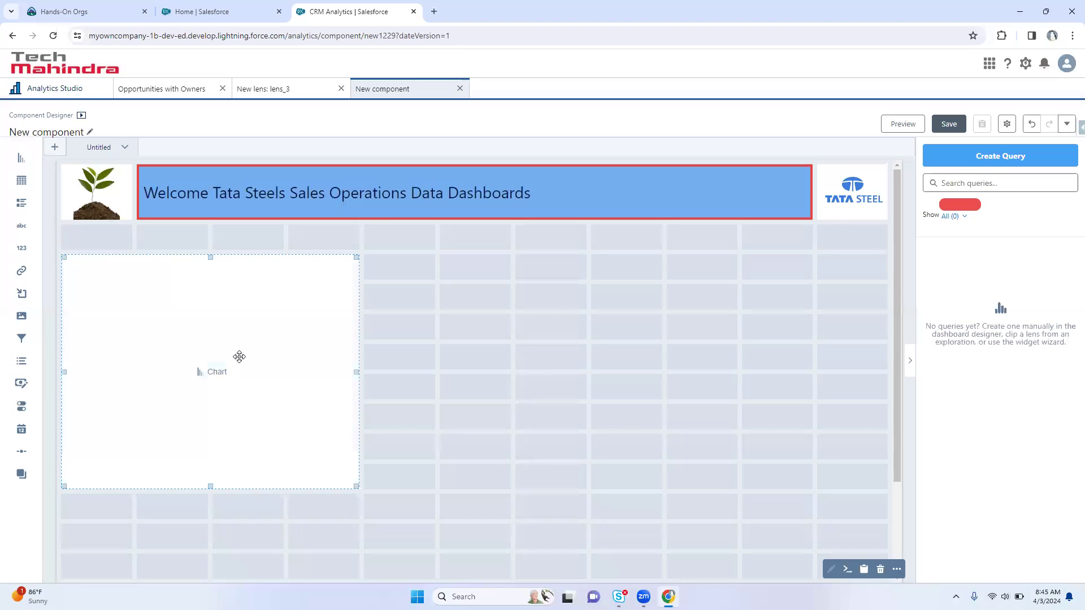
Base the chart on the OpportunitieswithOwnerProfileRoles dataset and group its bars by City
{"action": "left_click", "coordinate": [202, 371]}
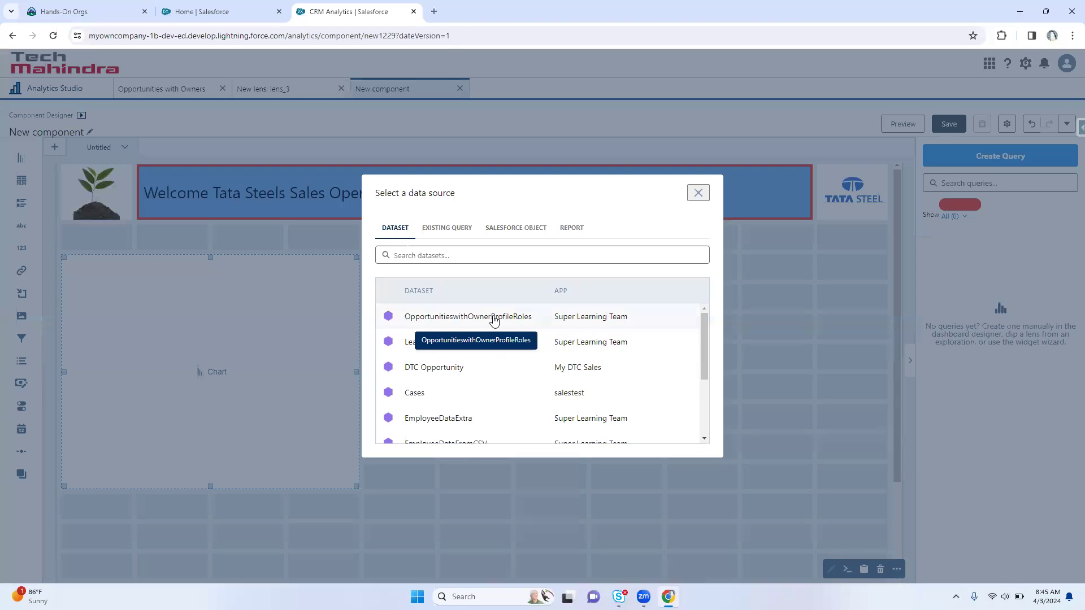
{"action": "left_click", "coordinate": [493, 316]}
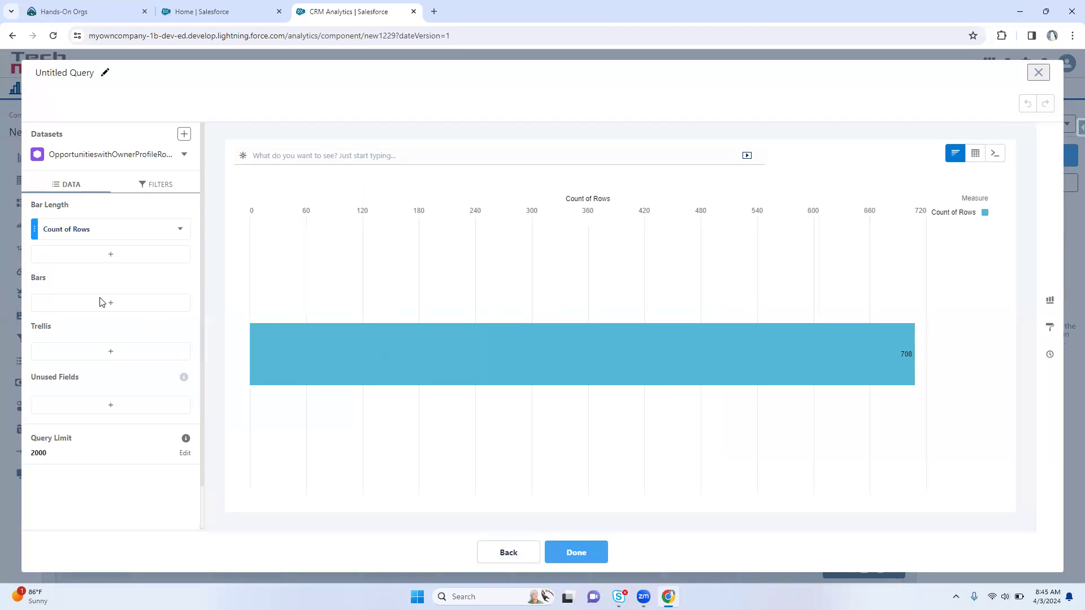
{"action": "left_click", "coordinate": [113, 305]}
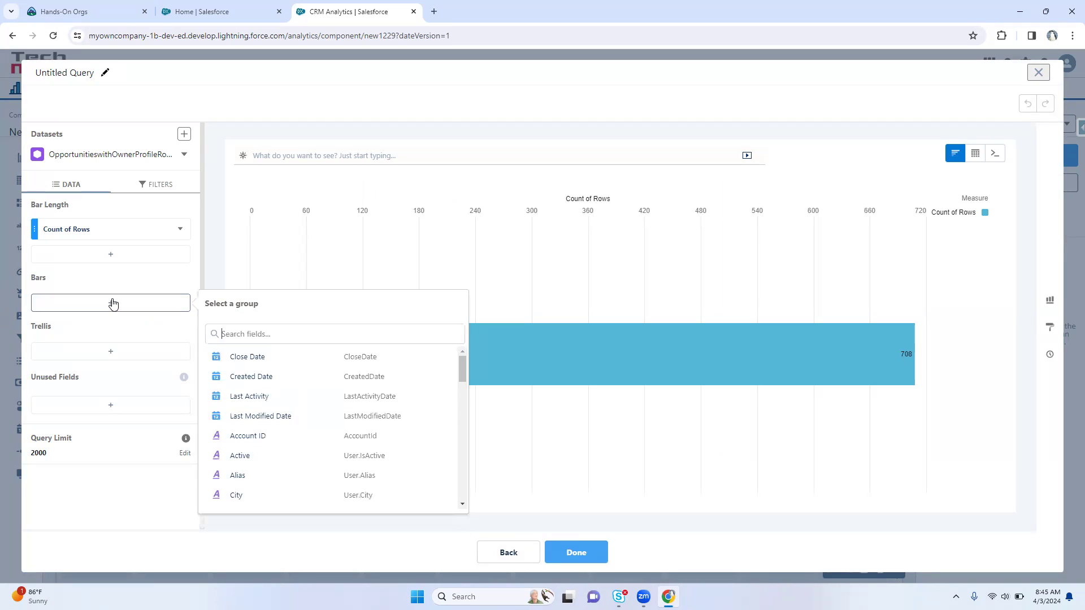
{"action": "left_click", "coordinate": [250, 496]}
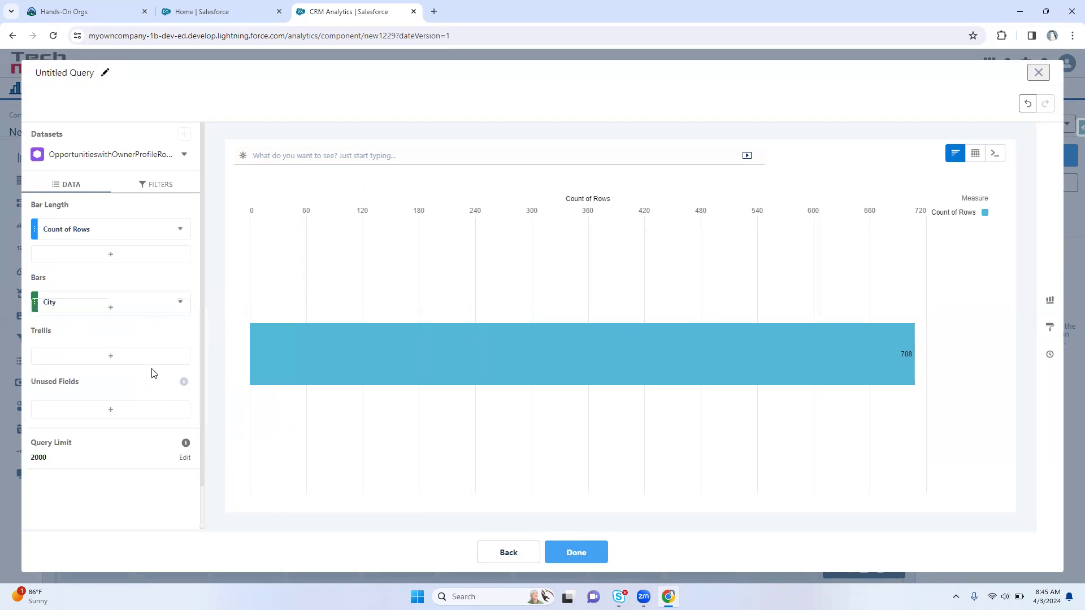
Group the chart's bars by Lead Source instead of City and apply the query to the chart widget
{"action": "left_click", "coordinate": [109, 311]}
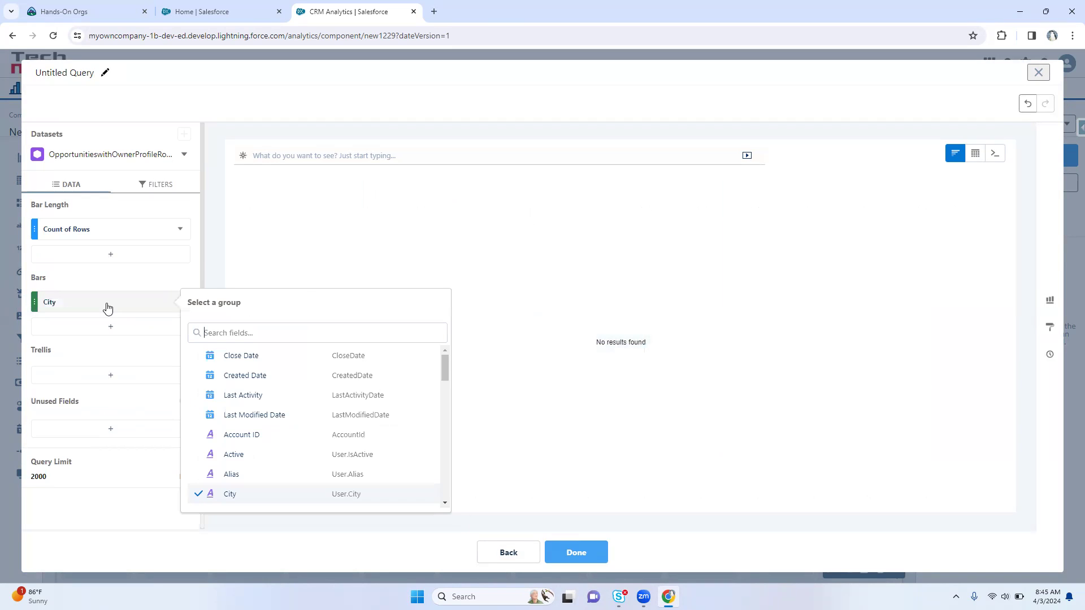
{"action": "scroll", "coordinate": [275, 446], "scroll_direction": "down", "scroll_amount": 3}
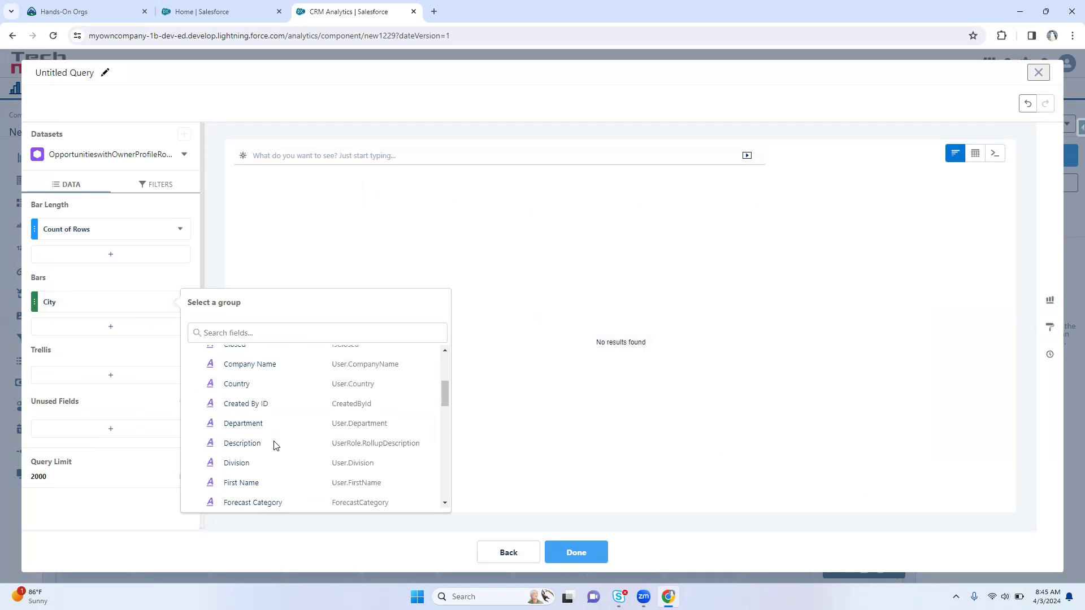
{"action": "scroll", "coordinate": [286, 423], "scroll_direction": "down", "scroll_amount": 3}
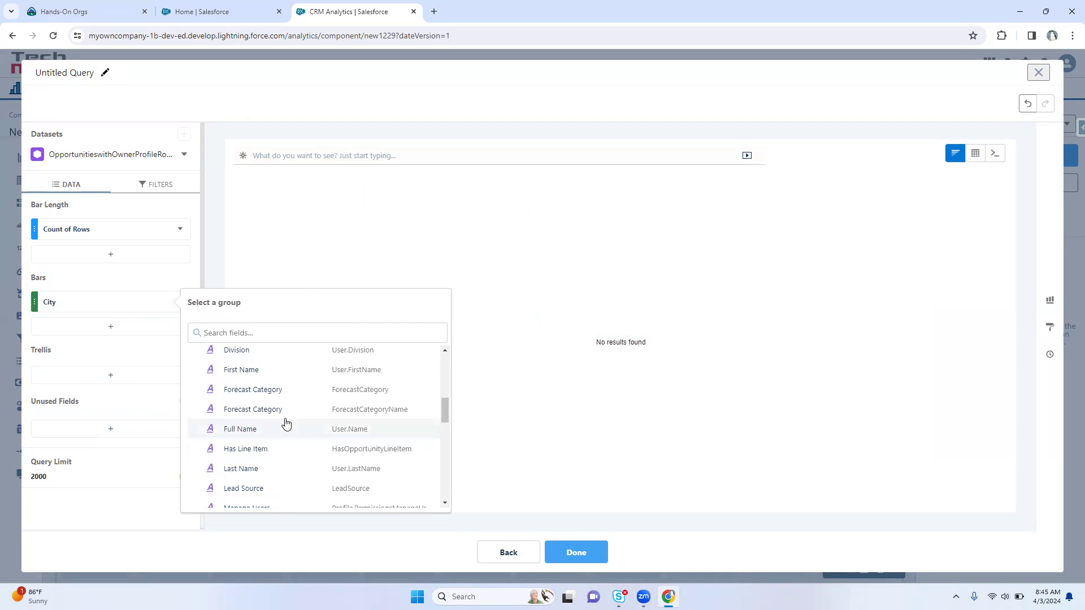
{"action": "left_click", "coordinate": [258, 433]}
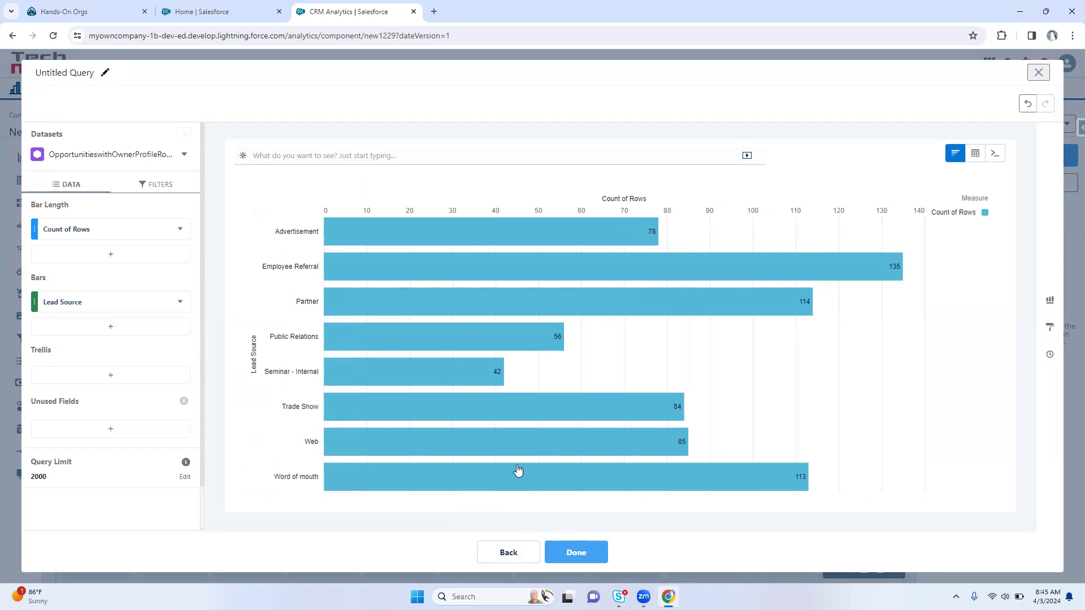
{"action": "left_click", "coordinate": [590, 553]}
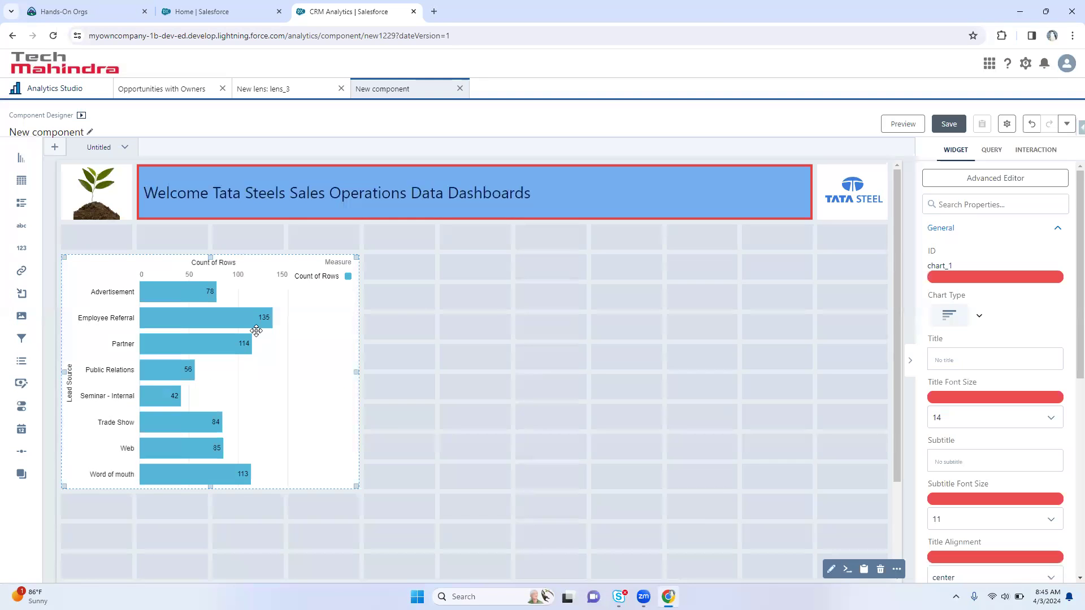
Save the component as "Sample Dashboard component" in the Super Learning Team app
{"action": "left_click", "coordinate": [949, 124]}
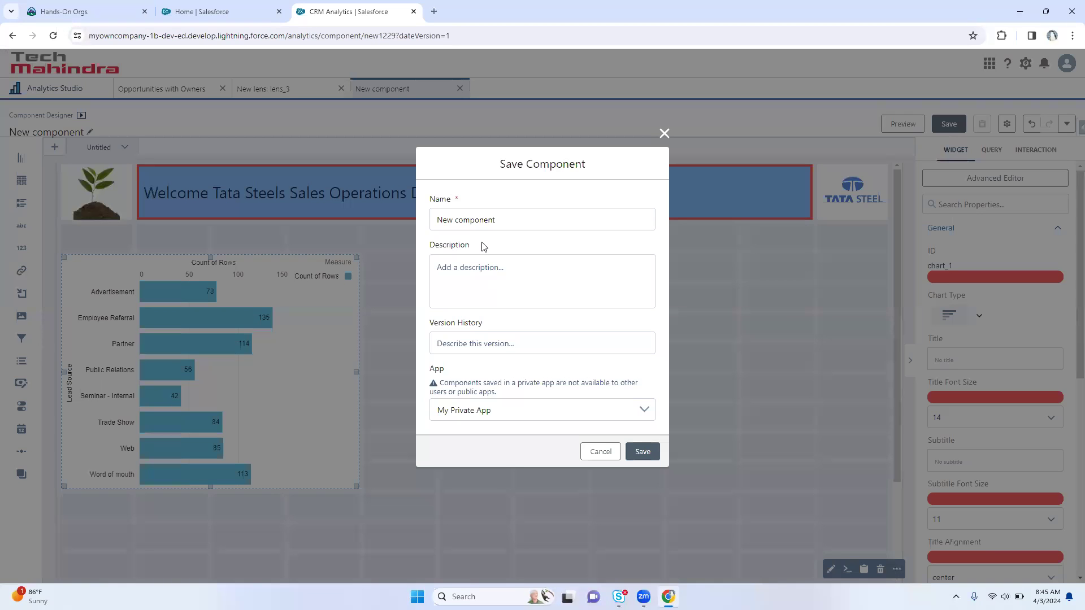
{"action": "triple_click", "coordinate": [472, 215]}
{"action": "type", "text": "Sa"}
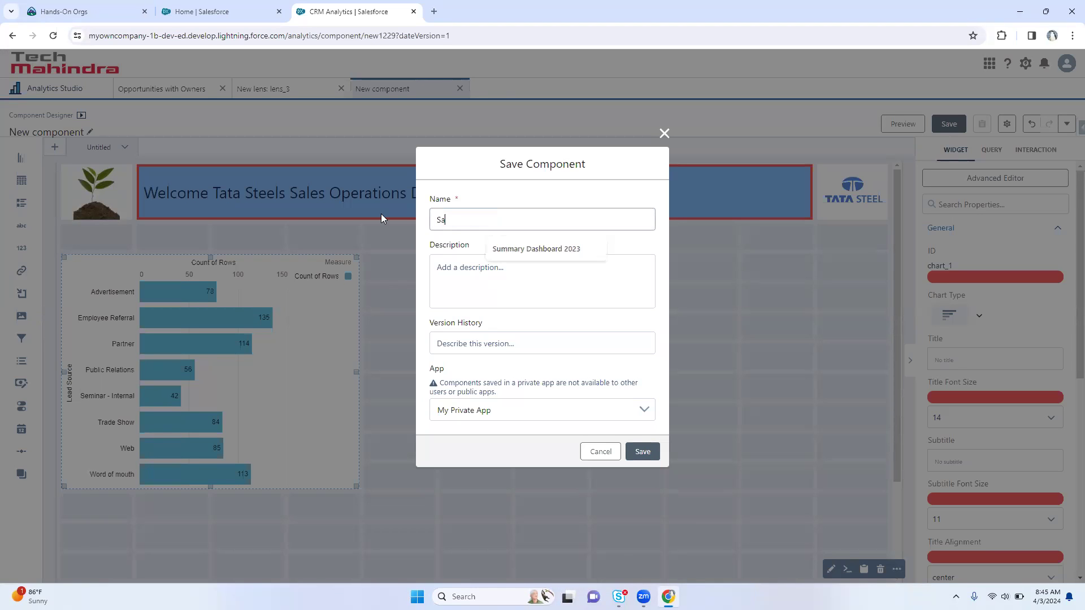
{"action": "type", "text": "mple Dashb"}
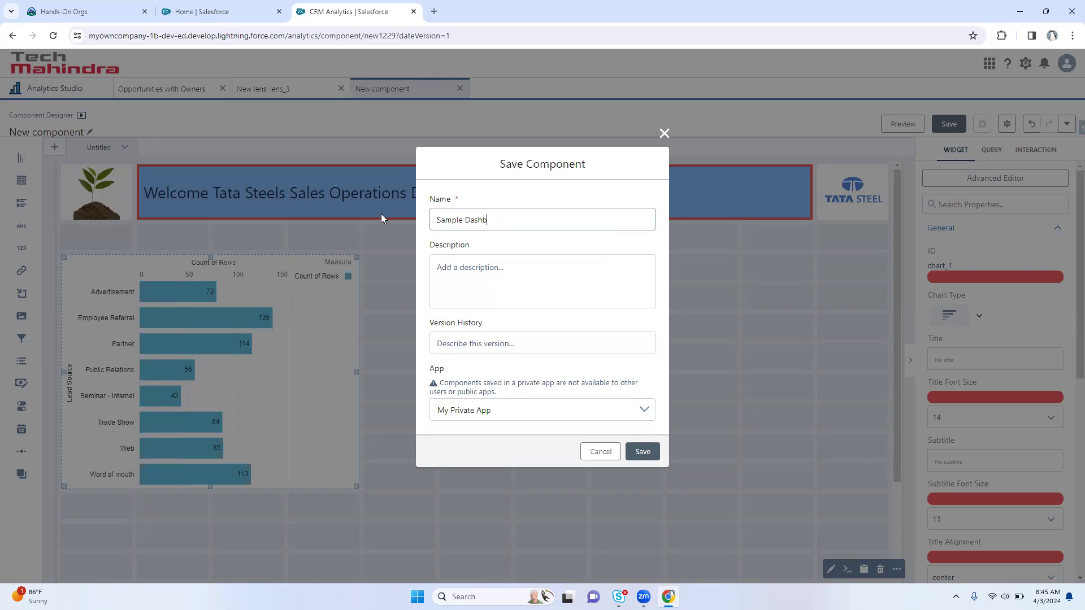
{"action": "type", "text": "oard component"}
{"action": "left_click", "coordinate": [464, 406]}
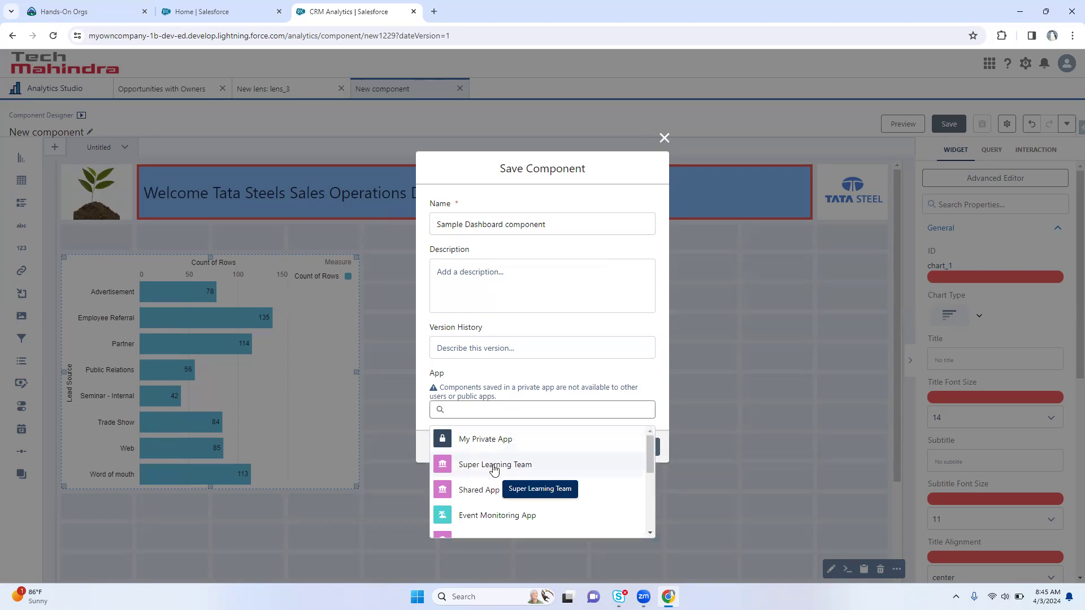
{"action": "left_click", "coordinate": [490, 463]}
{"action": "left_click", "coordinate": [633, 448]}
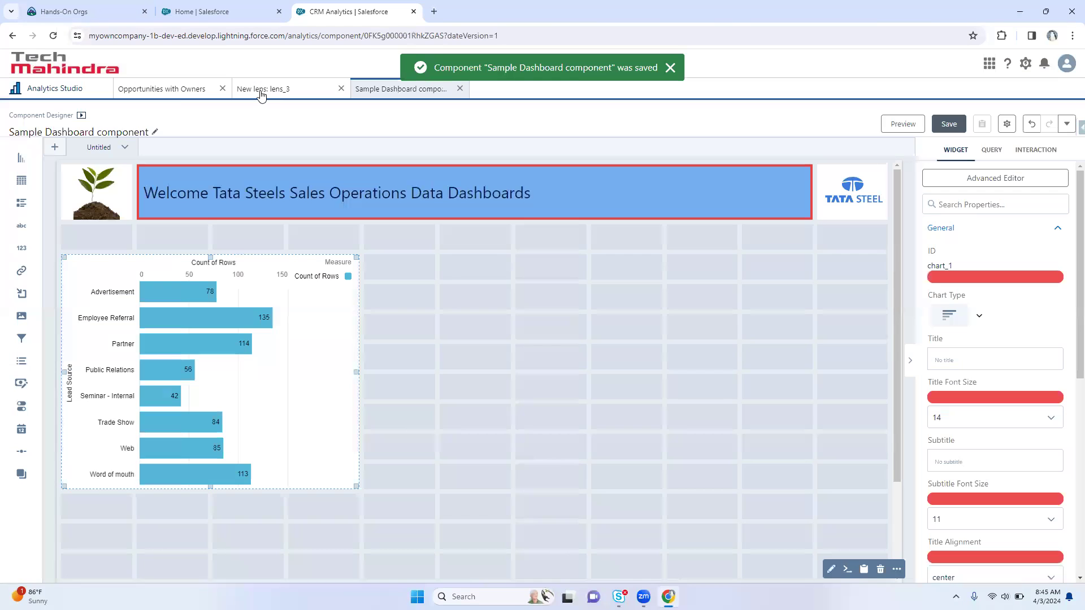
Load Sample Dashboard component into Page 2's component widget in Opportunities with Owners and fit it 12 columns by nine rows at the canvas's left edge
{"action": "left_click", "coordinate": [182, 90]}
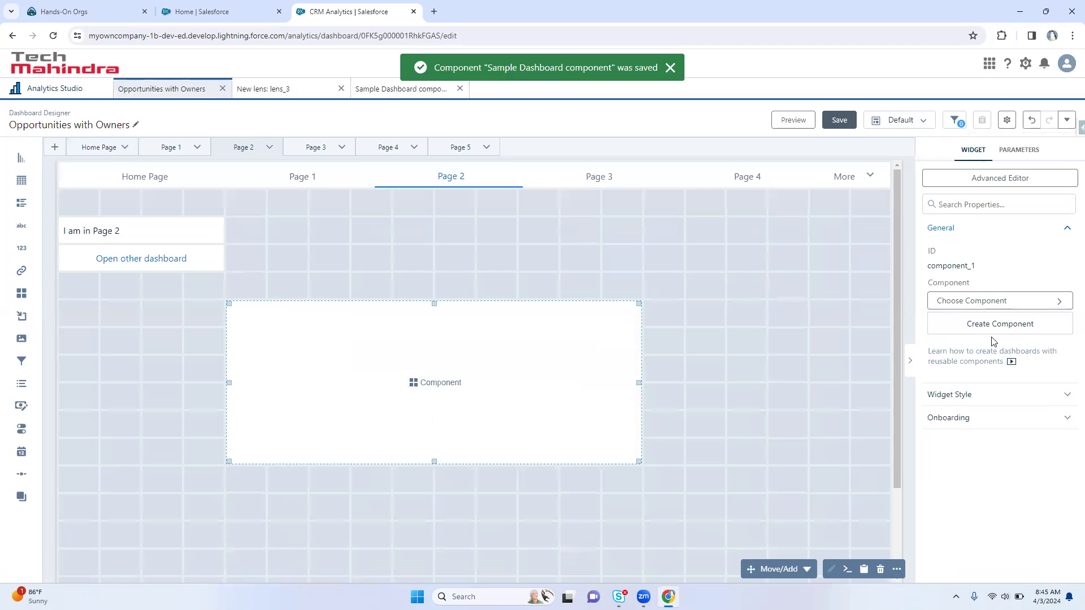
{"action": "left_click", "coordinate": [991, 303]}
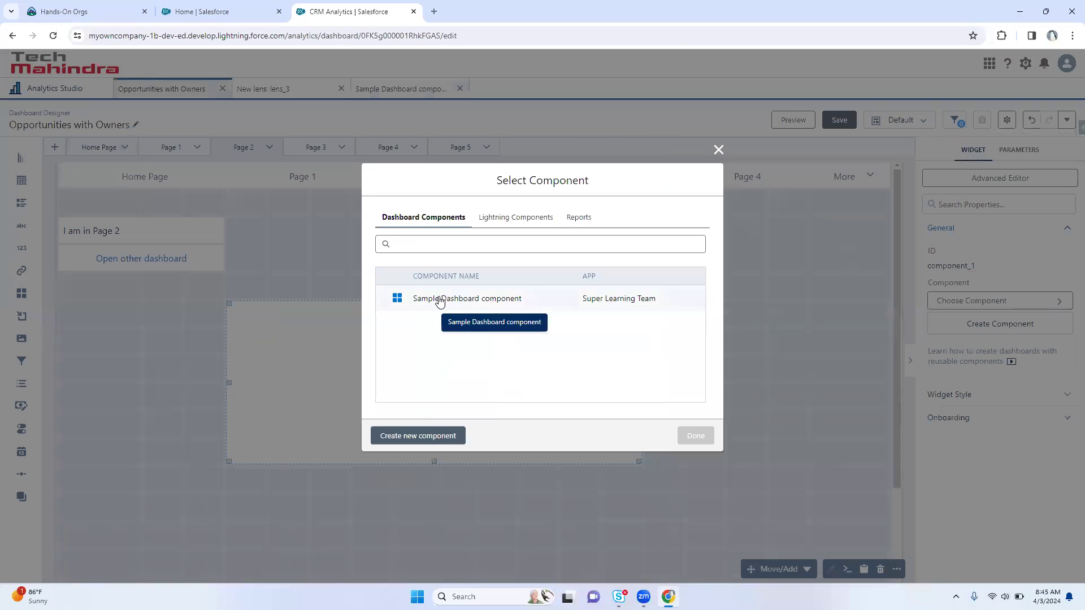
{"action": "left_click", "coordinate": [455, 301]}
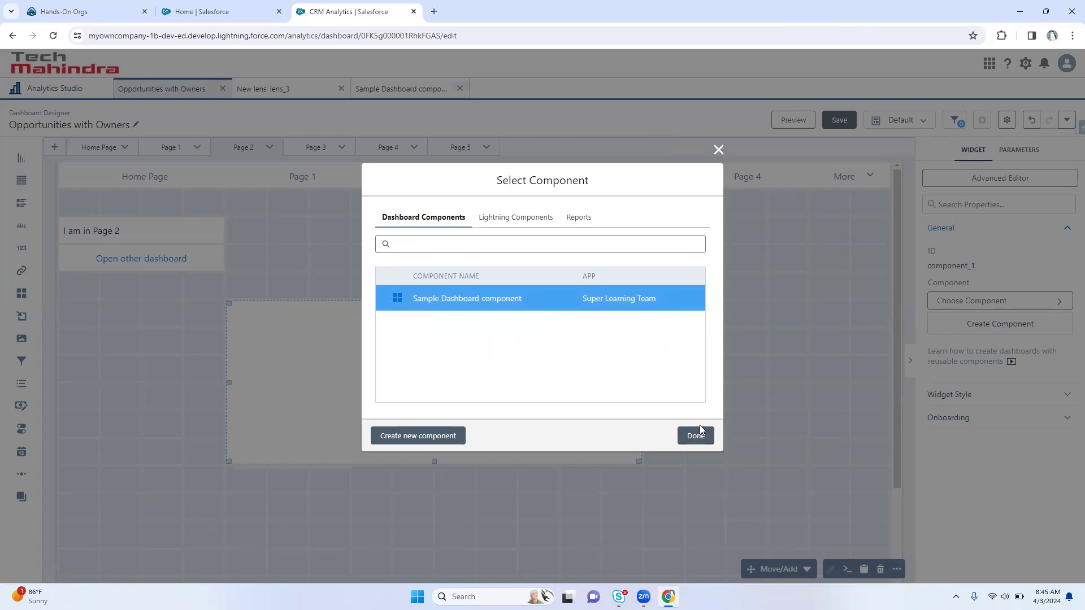
{"action": "left_click", "coordinate": [696, 436]}
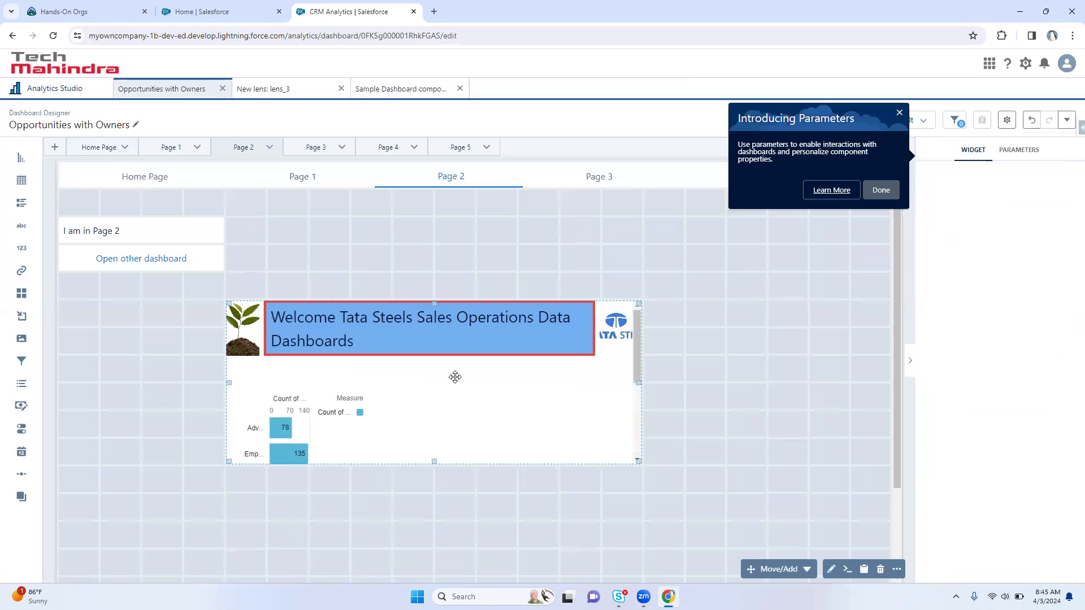
{"action": "left_click_drag", "start_coordinate": [637, 304], "coordinate": [725, 219]}
{"action": "left_click_drag", "start_coordinate": [497, 277], "coordinate": [348, 322]}
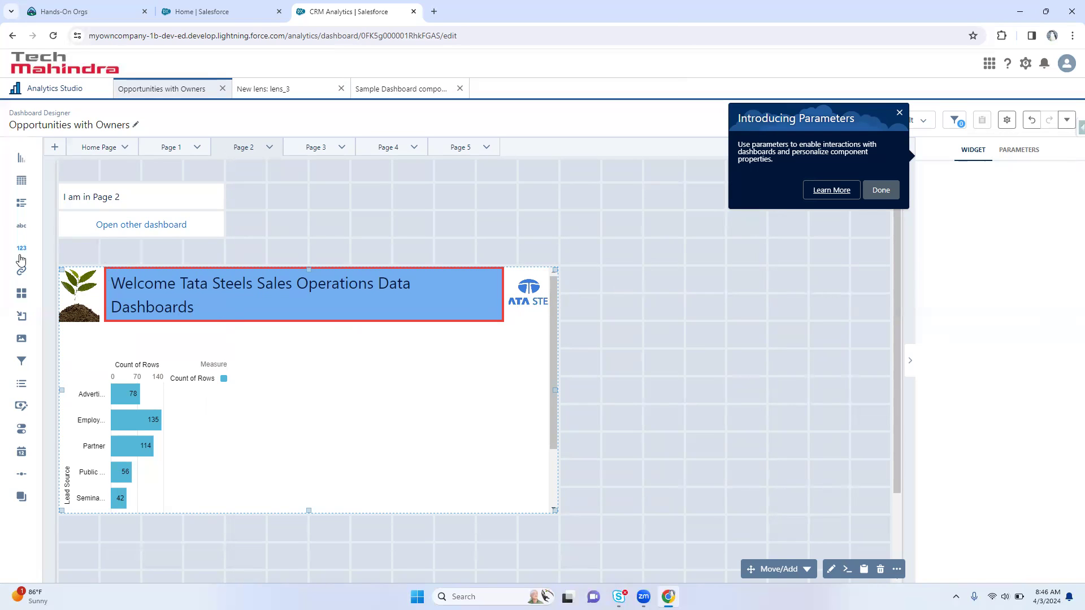
Add a text widget reading "Dashboard component Demo" directly above the embedded component and widen it to ten columns
{"action": "left_click_drag", "start_coordinate": [21, 226], "coordinate": [73, 252]}
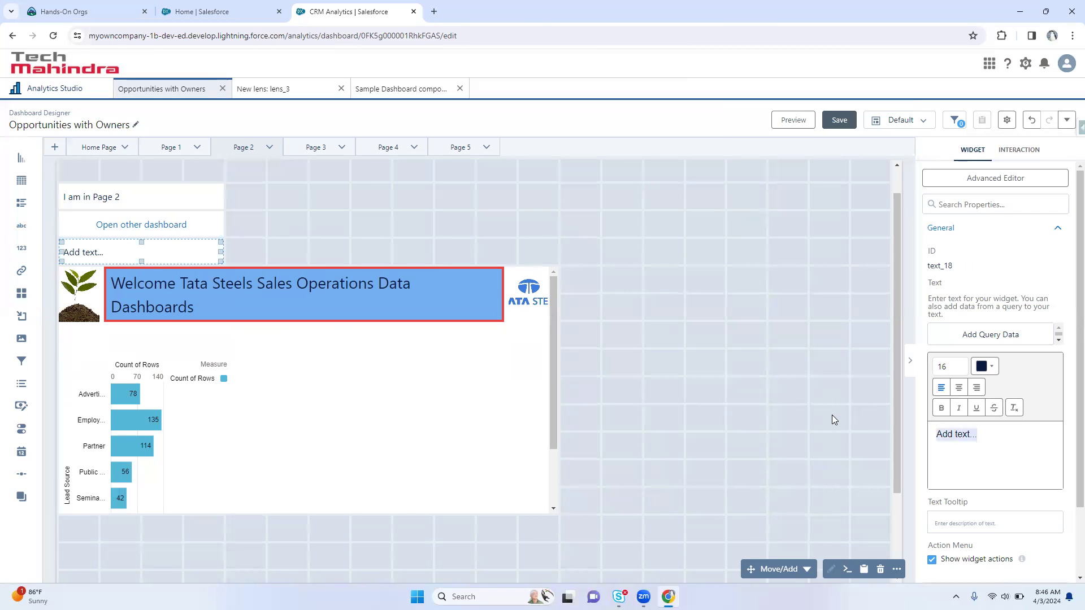
{"action": "type", "text": "Dash"}
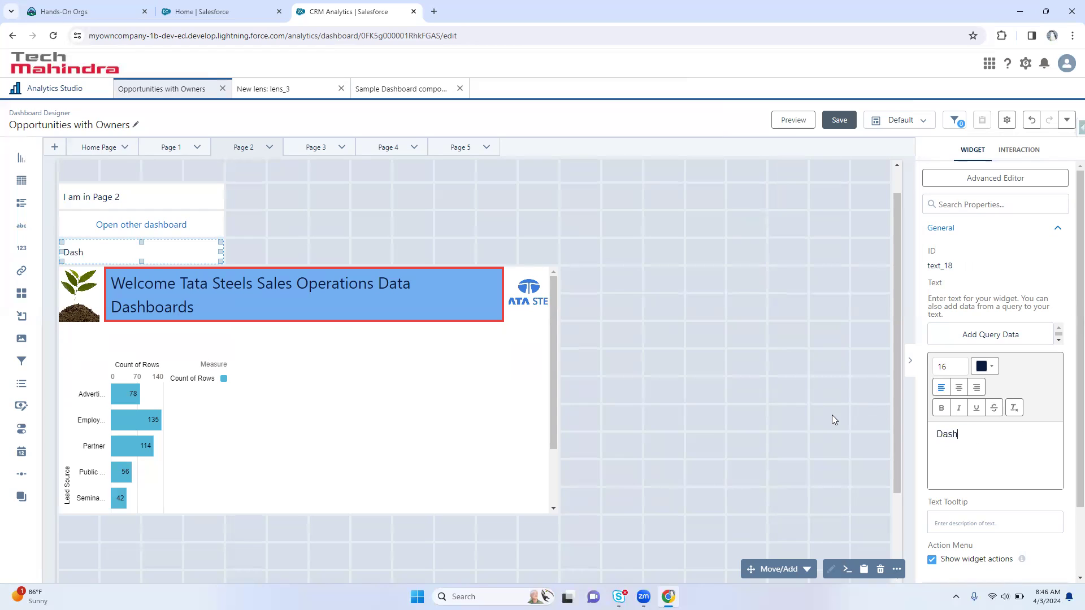
{"action": "type", "text": "board component Demo"}
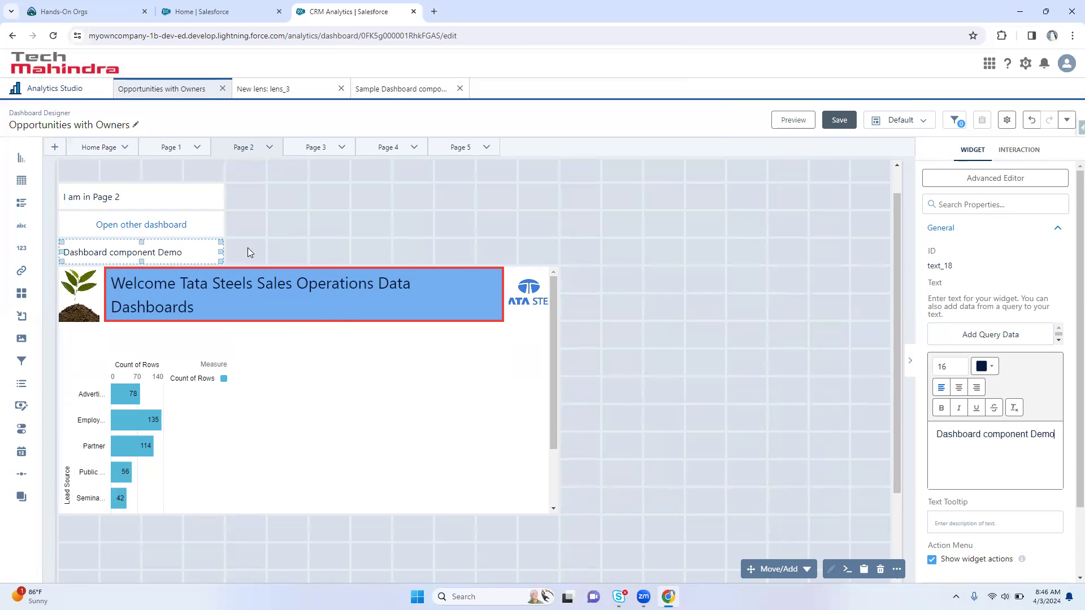
{"action": "left_click_drag", "start_coordinate": [220, 252], "coordinate": [472, 255]}
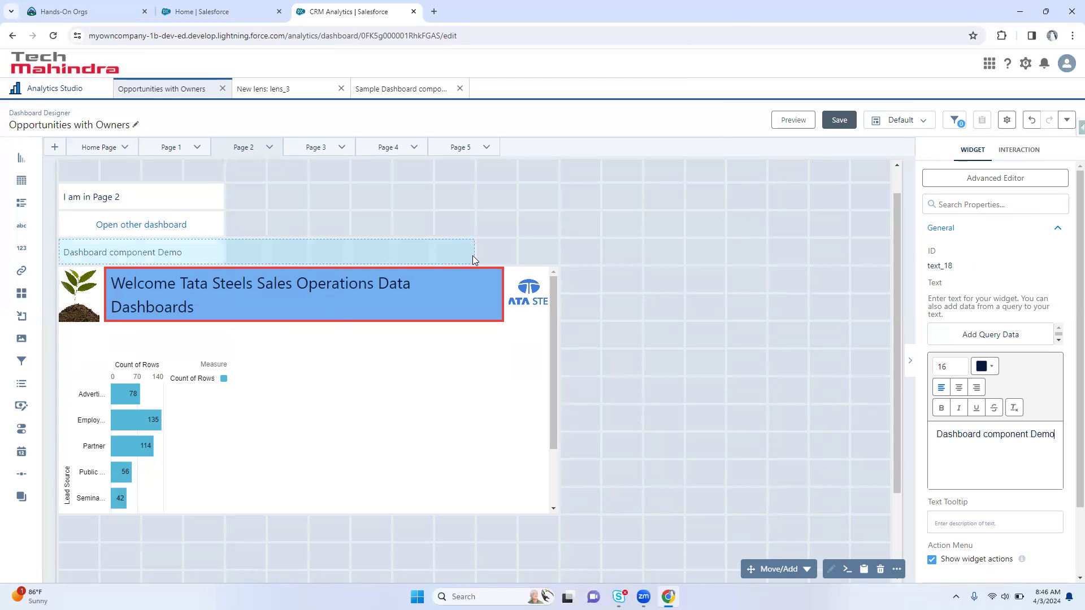
Create a new blank analytics dashboard from the Analytics Studio home page
{"action": "left_click", "coordinate": [83, 89]}
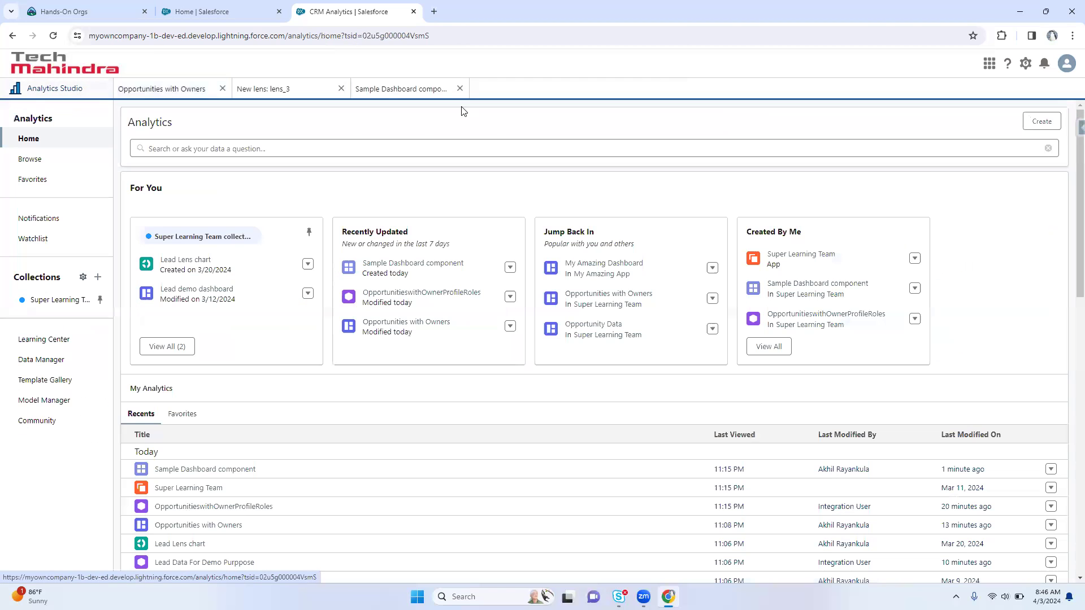
{"action": "left_click", "coordinate": [1041, 122]}
{"action": "left_click", "coordinate": [963, 155]}
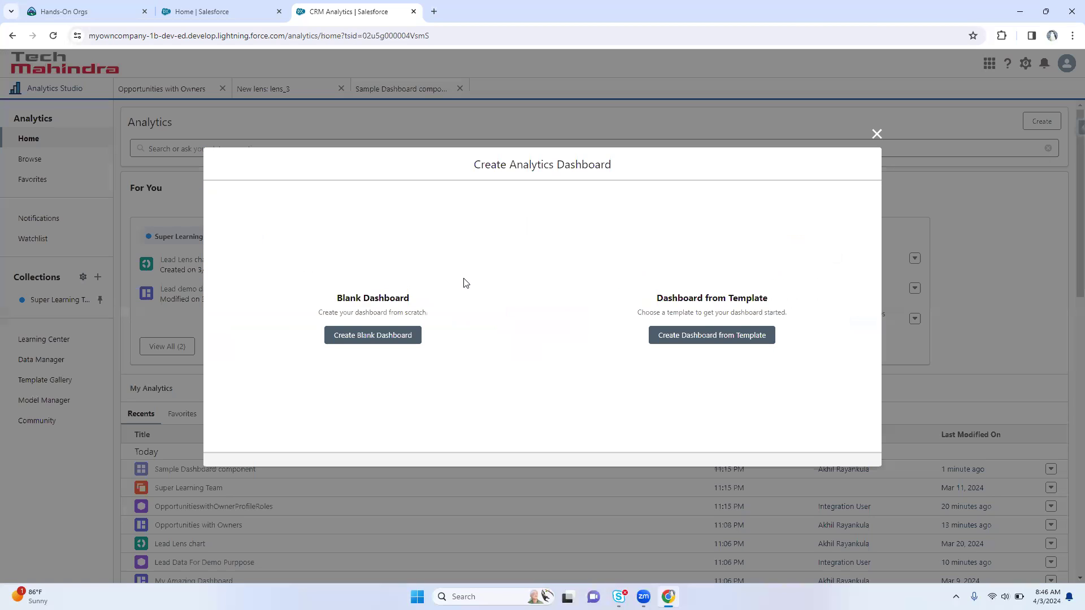
{"action": "left_click", "coordinate": [373, 377]}
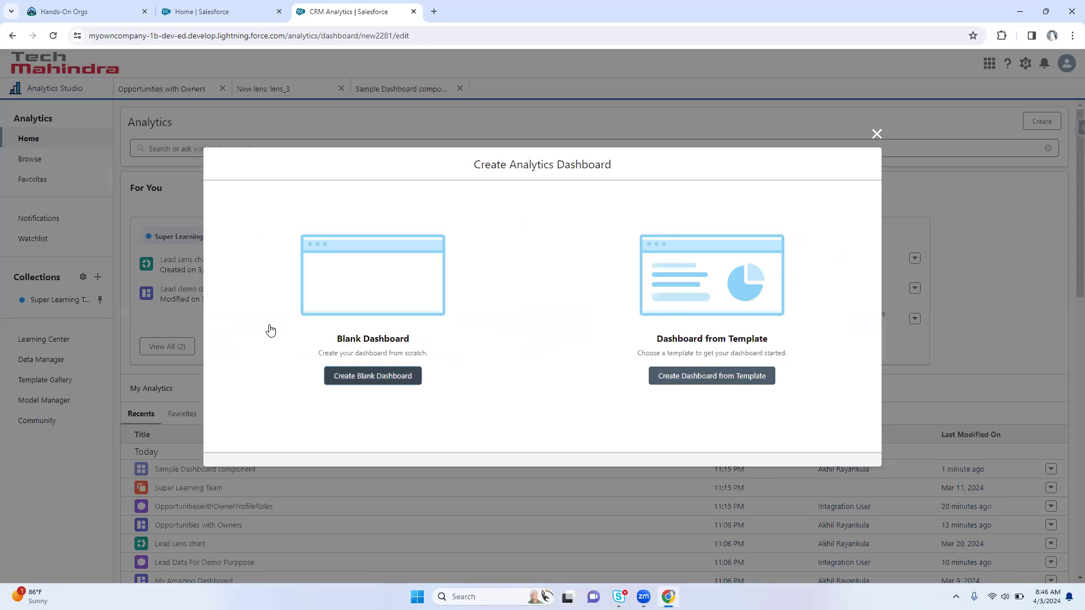
Embed Sample Dashboard component in the blank dashboard through a component widget and enlarge it to eight columns by eight rows
{"action": "left_click_drag", "start_coordinate": [21, 293], "coordinate": [542, 308]}
{"action": "left_click", "coordinate": [977, 301]}
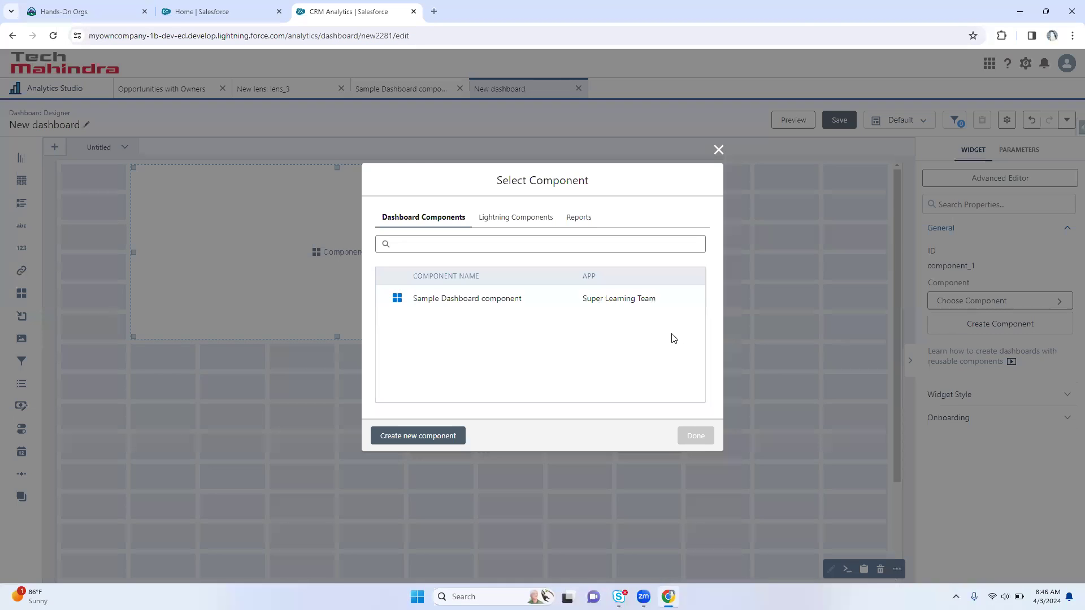
{"action": "left_click", "coordinate": [541, 306]}
{"action": "left_click", "coordinate": [698, 437]}
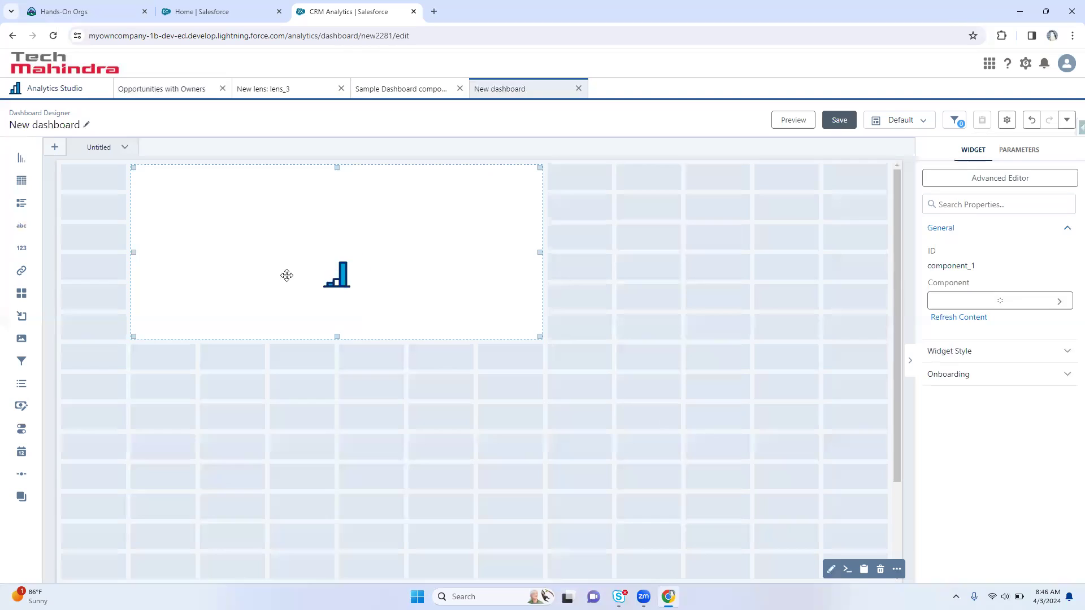
{"action": "left_click_drag", "start_coordinate": [539, 338], "coordinate": [681, 399]}
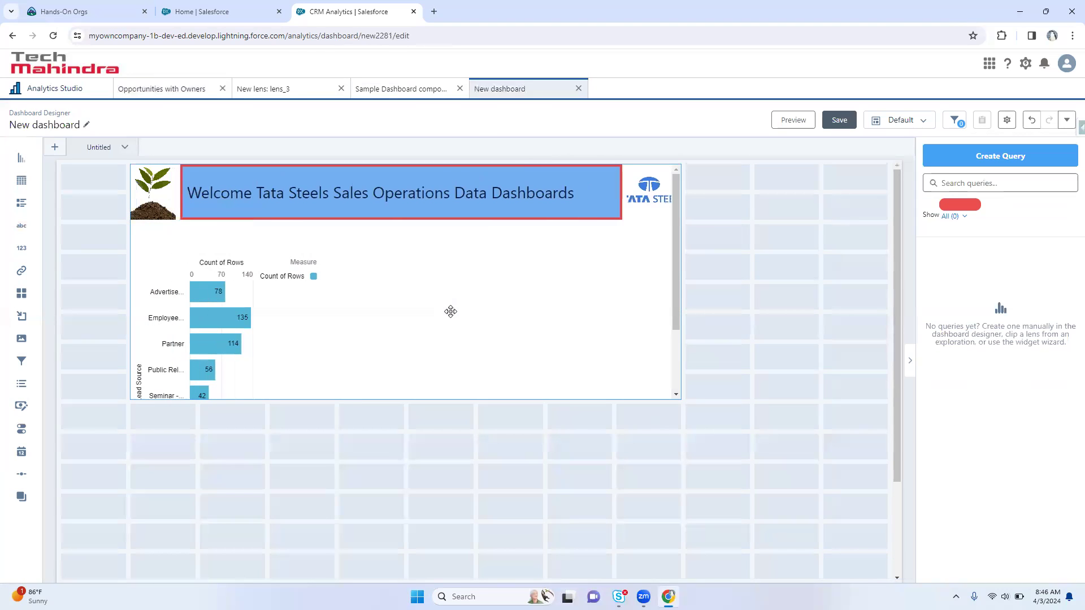
Add a second component widget below the embedded one on Page 2 of Opportunities with Owners, and open a blank new component from it
{"action": "left_click", "coordinate": [147, 88]}
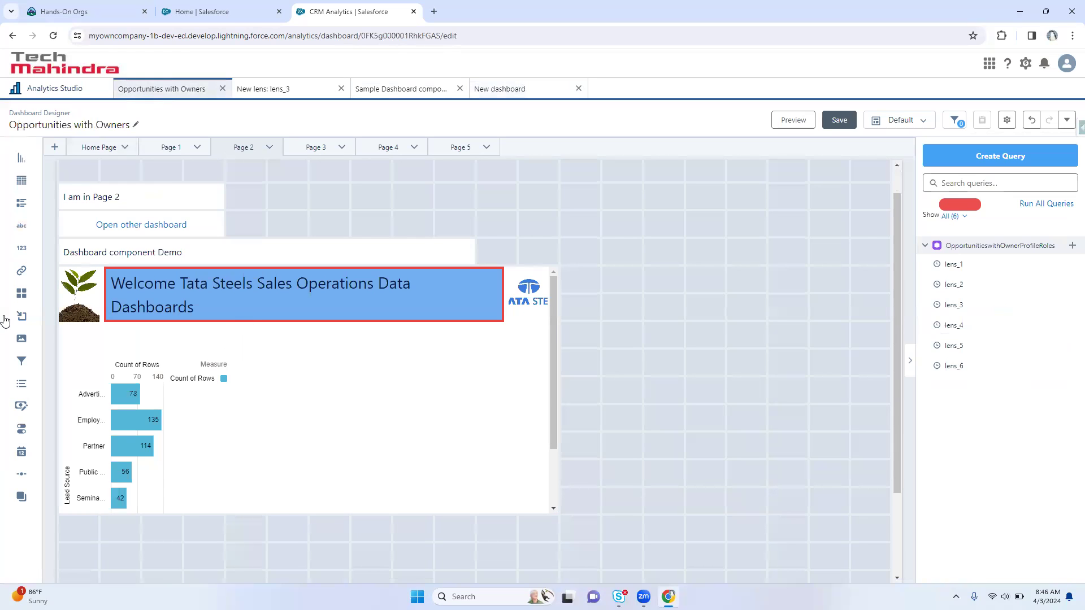
{"action": "left_click_drag", "start_coordinate": [27, 294], "coordinate": [113, 483]}
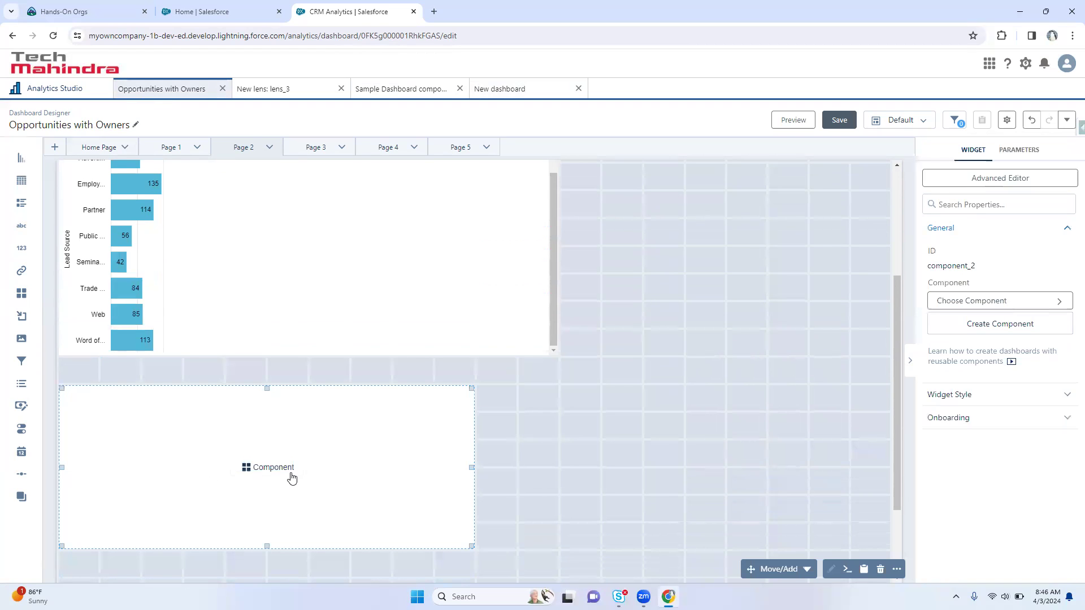
{"action": "left_click", "coordinate": [993, 324]}
{"action": "left_click", "coordinate": [139, 91]}
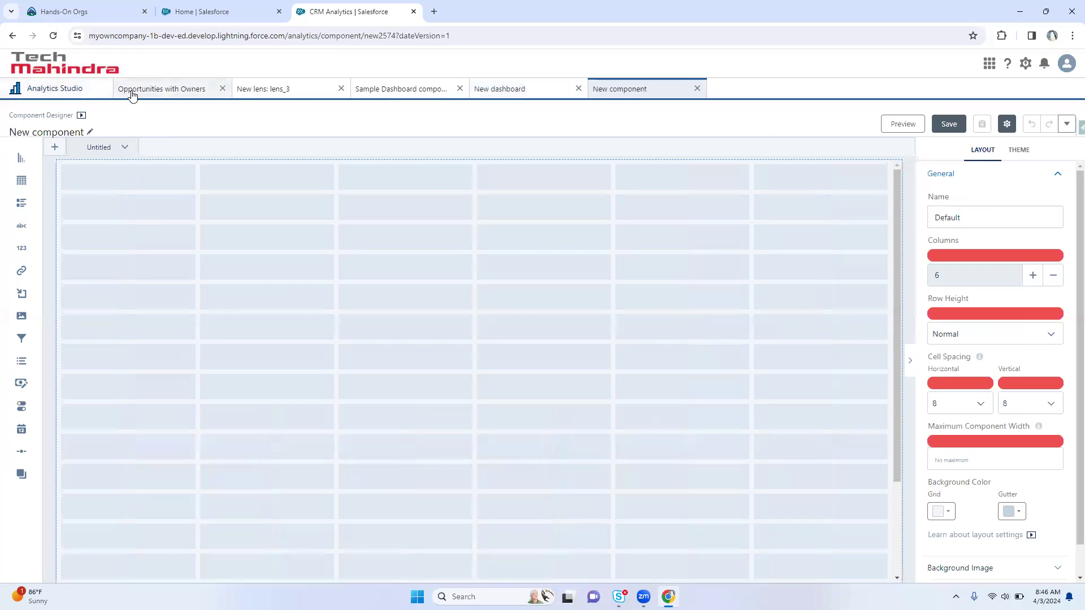
Look through the available dashboard components, Lightning components and reports, and assign the Case Status report to the second component widget
{"action": "left_click", "coordinate": [993, 305]}
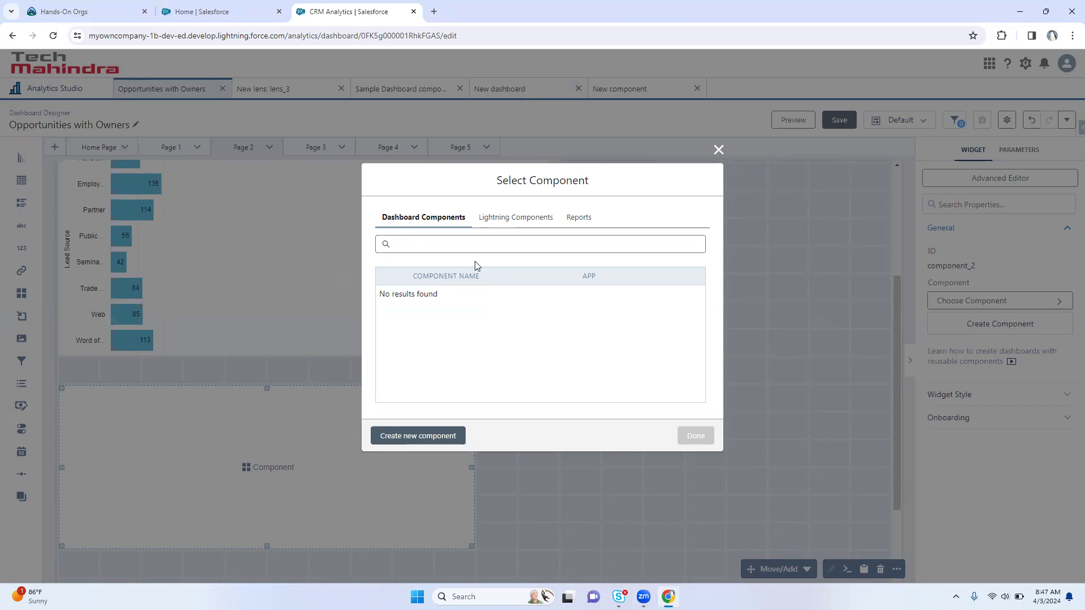
{"action": "left_click", "coordinate": [503, 224]}
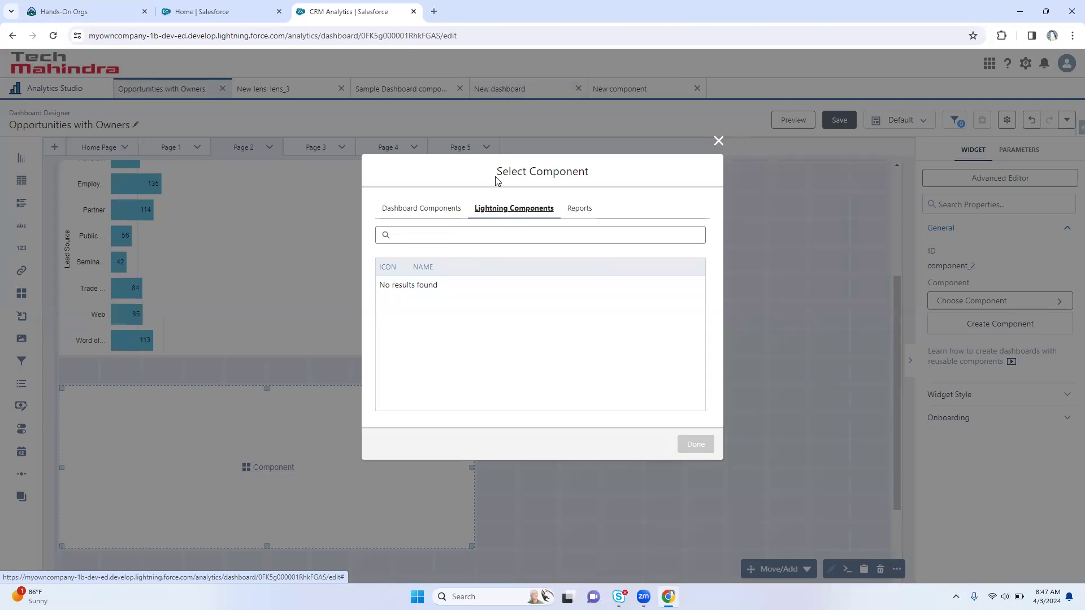
{"action": "left_click_drag", "start_coordinate": [496, 173], "coordinate": [579, 176]}
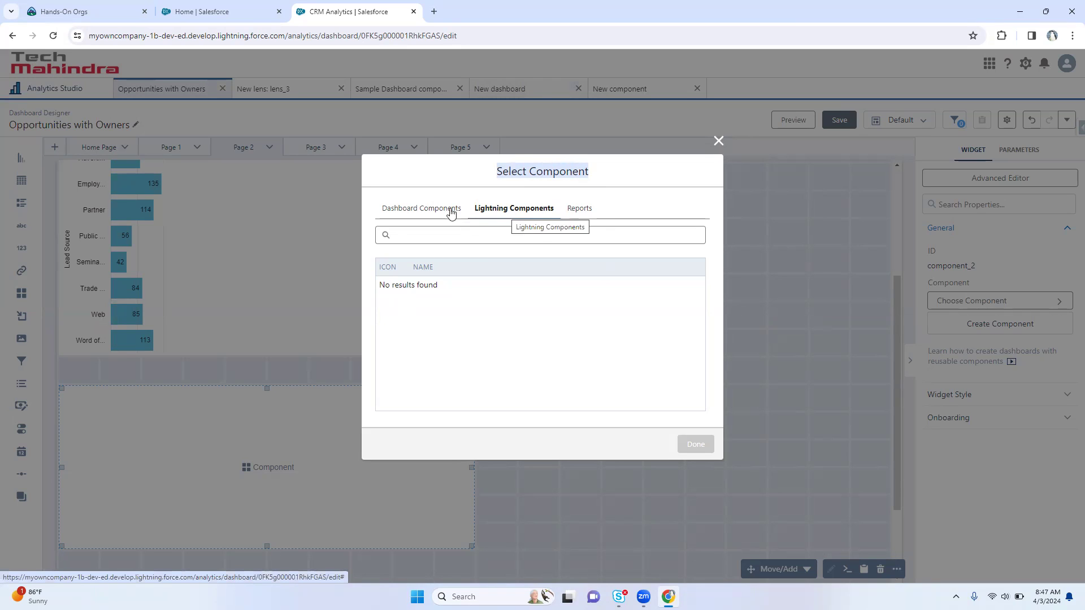
{"action": "left_click", "coordinate": [404, 210]}
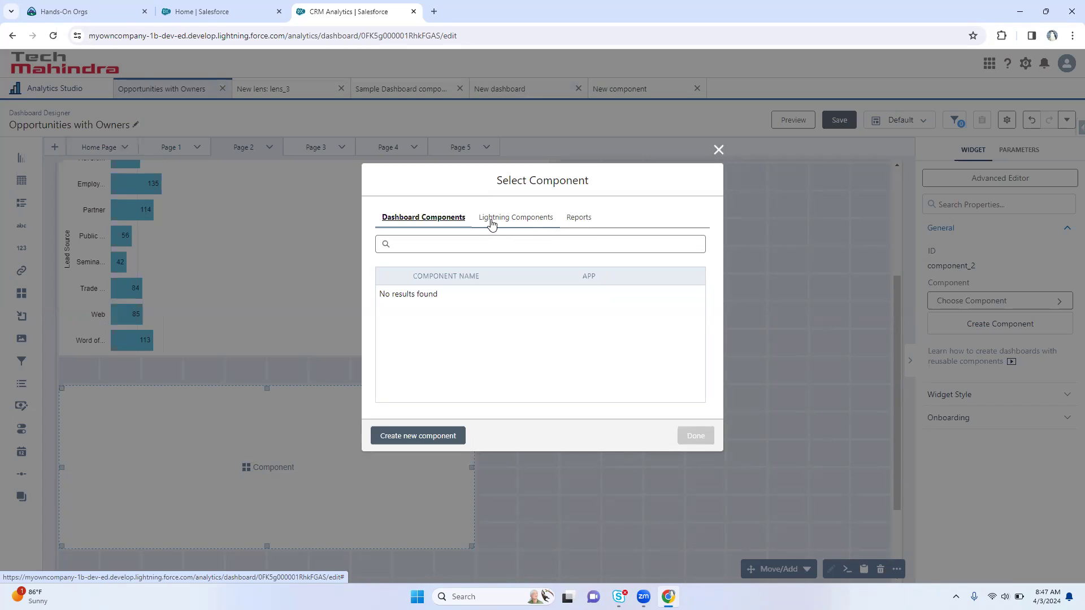
{"action": "left_click", "coordinate": [574, 219]}
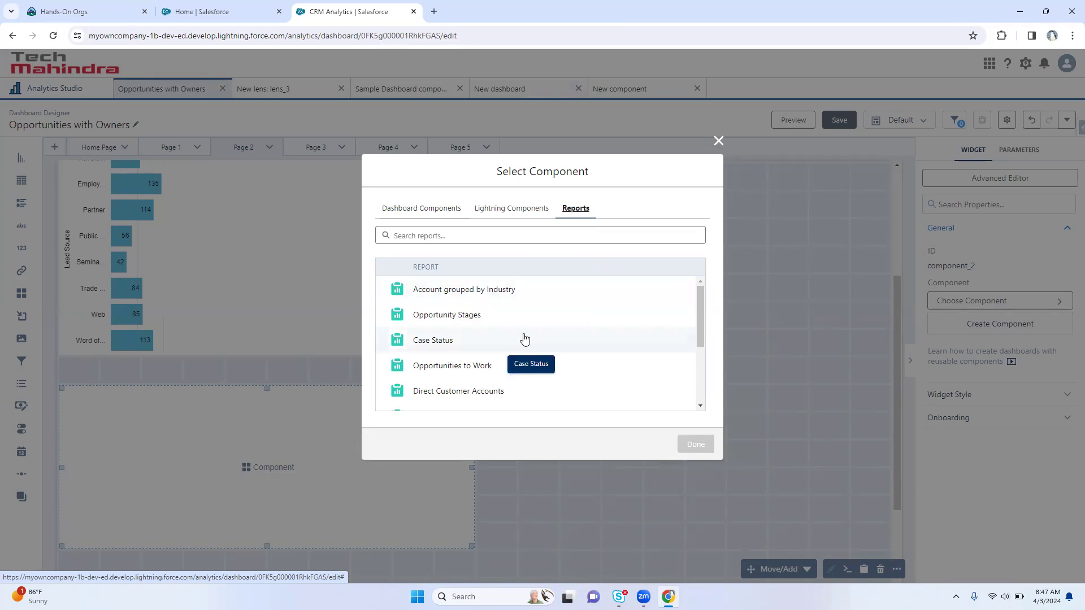
{"action": "scroll", "coordinate": [525, 338], "scroll_direction": "down", "scroll_amount": 3}
{"action": "scroll", "coordinate": [524, 338], "scroll_direction": "up", "scroll_amount": 3}
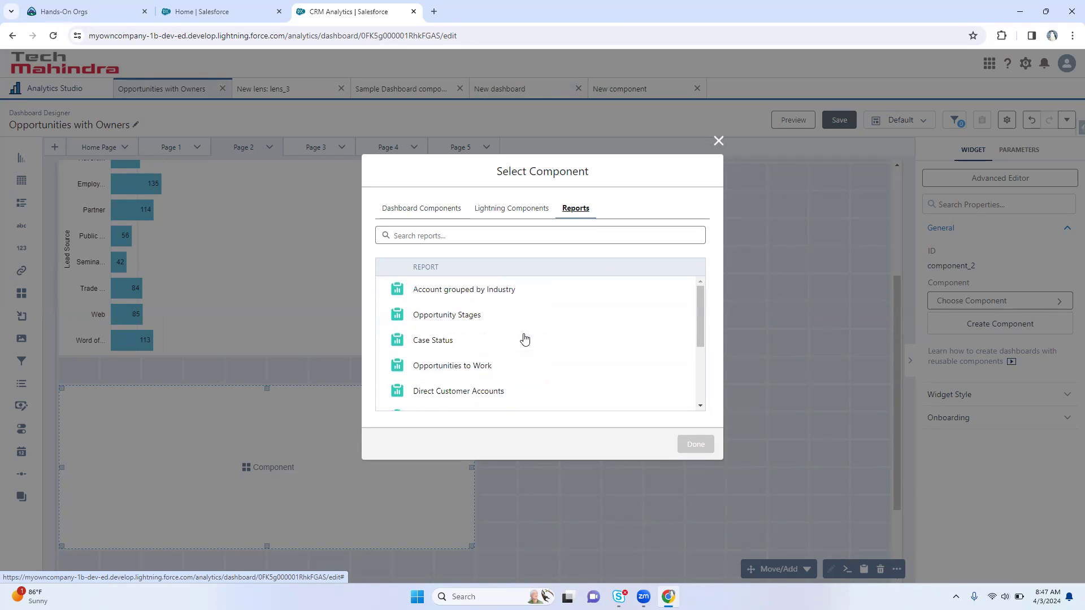
{"action": "left_click", "coordinate": [420, 342]}
{"action": "left_click", "coordinate": [695, 444]}
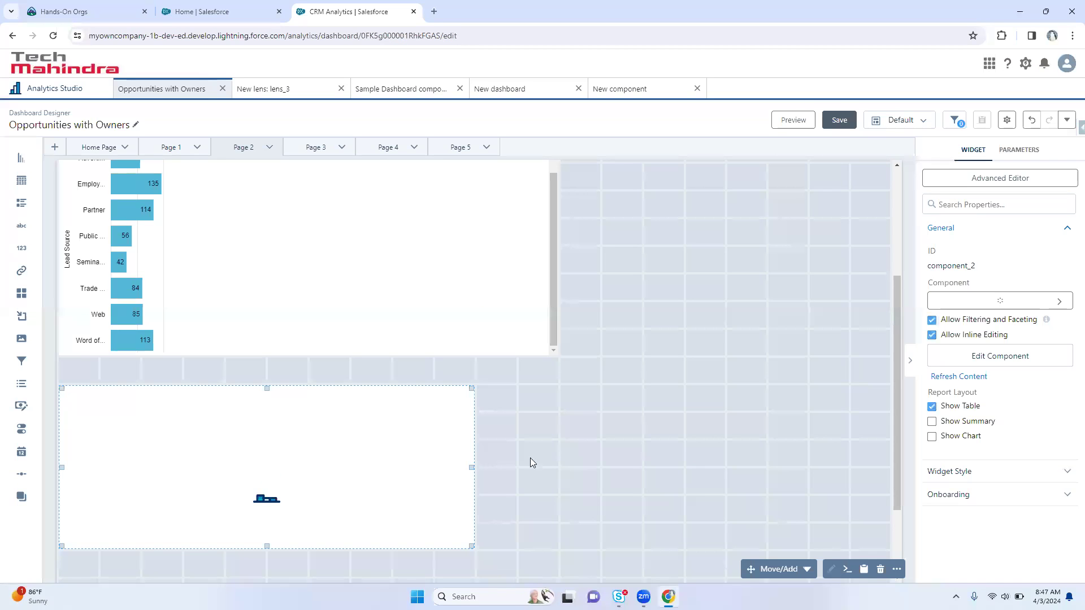
Enlarge the Case Status report widget on Page 2 to about eleven columns by nine rows, and preview the dashboard
{"action": "scroll", "coordinate": [409, 452], "scroll_direction": "down", "scroll_amount": 2}
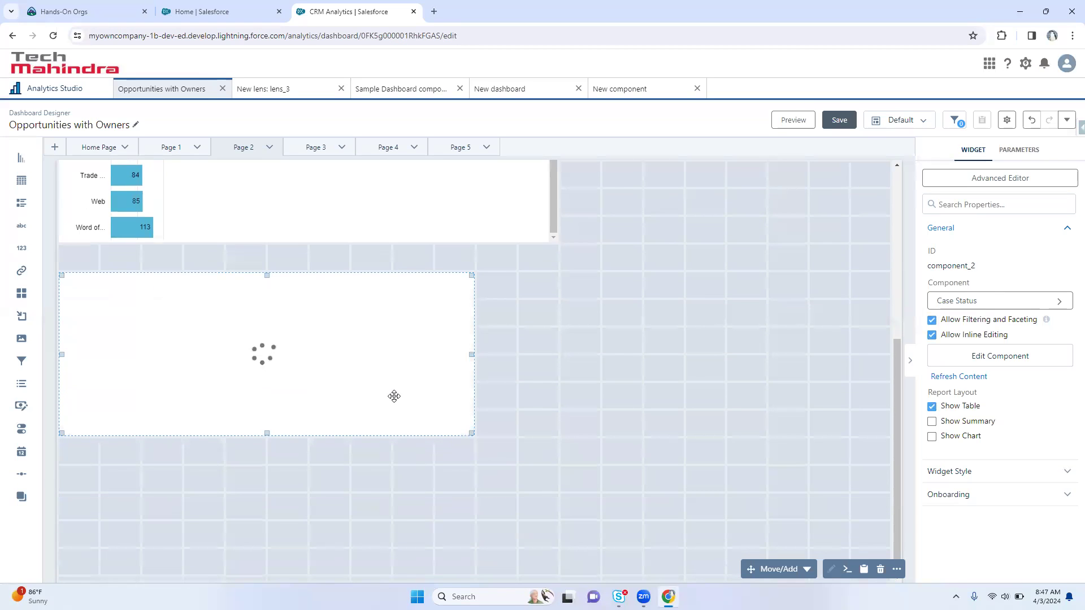
{"action": "left_click_drag", "start_coordinate": [471, 433], "coordinate": [479, 504]}
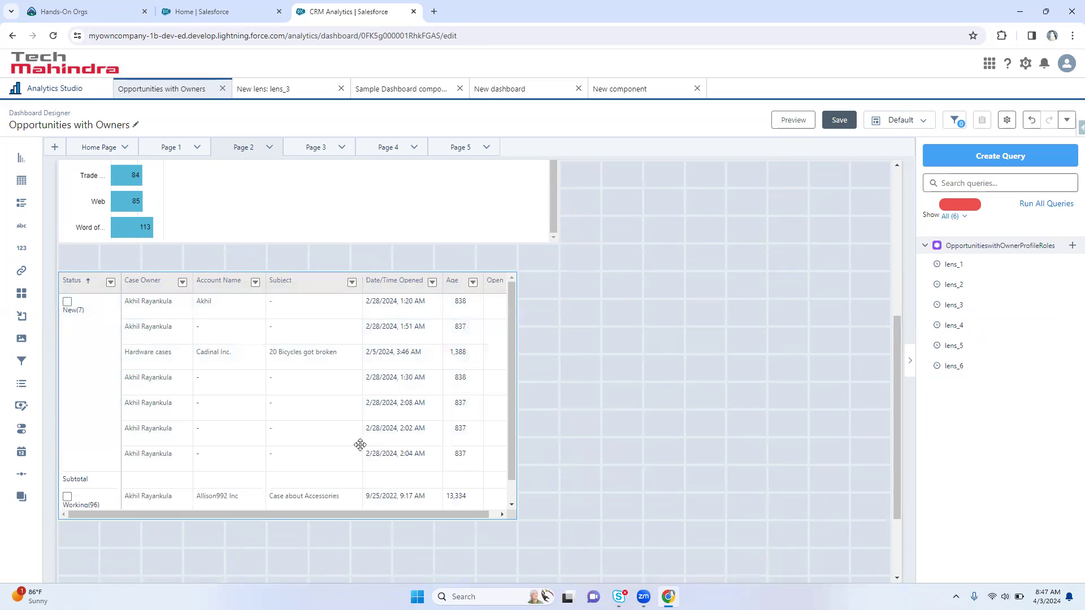
{"action": "left_click", "coordinate": [375, 424]}
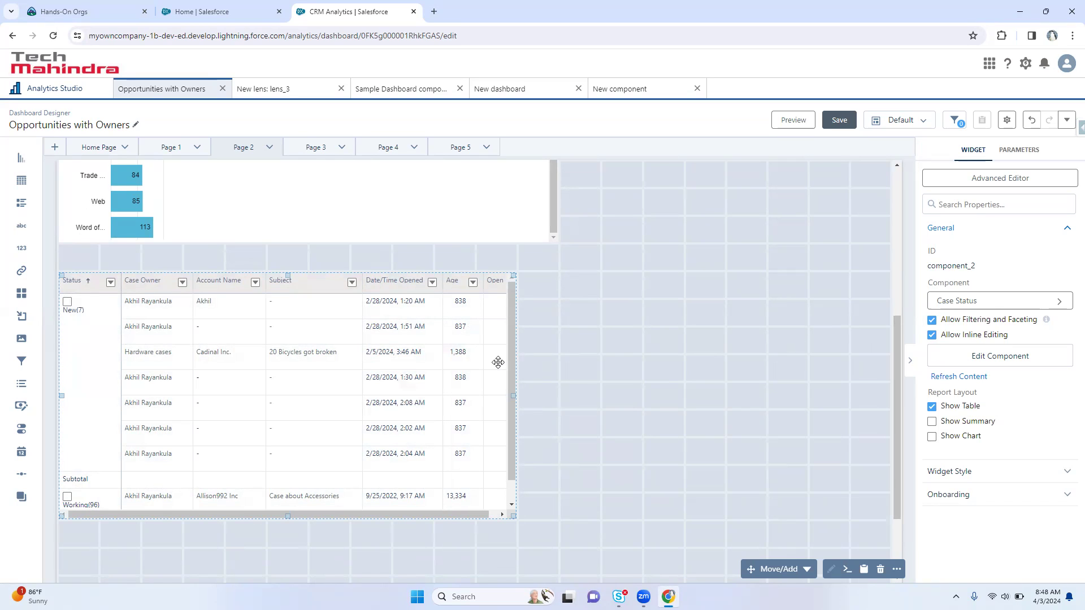
{"action": "left_click", "coordinate": [794, 119]}
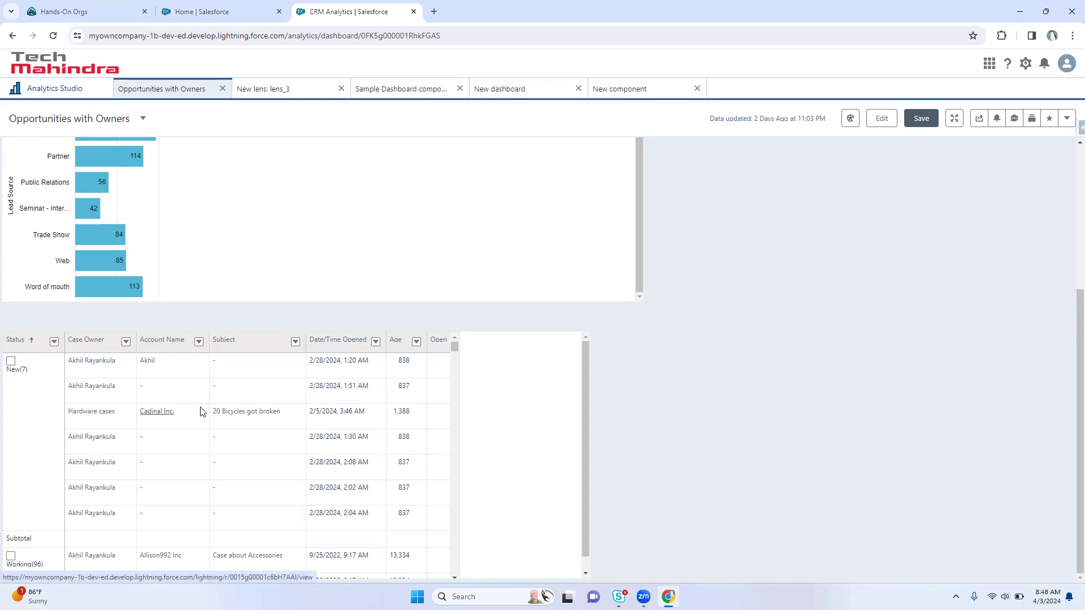
{"action": "left_click", "coordinate": [881, 120]}
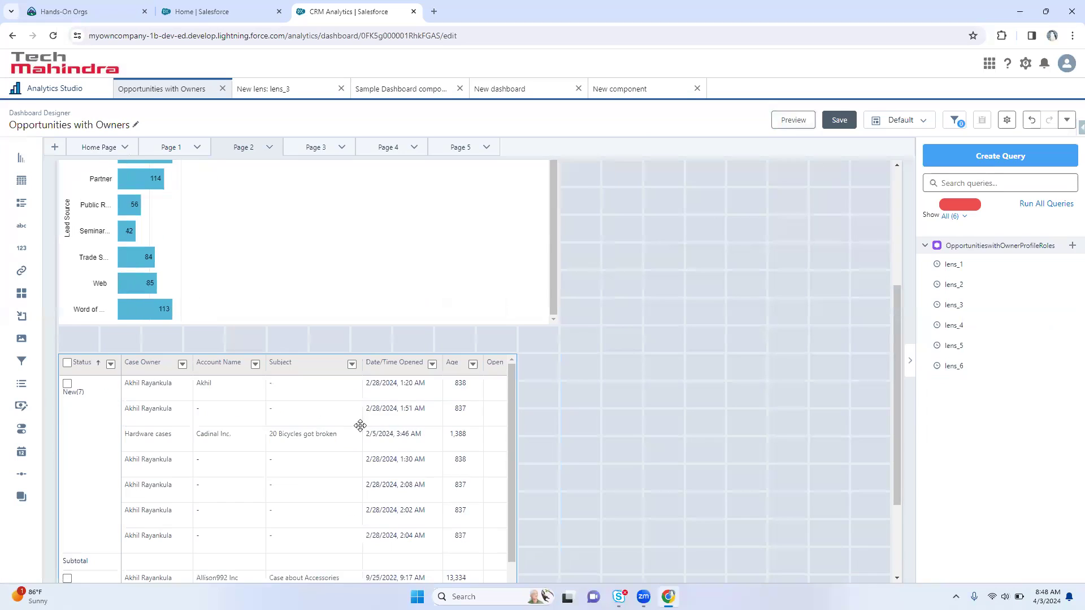
Try to open the Case Status report for editing from its component widget
{"action": "left_click", "coordinate": [360, 425]}
{"action": "left_click", "coordinate": [992, 358]}
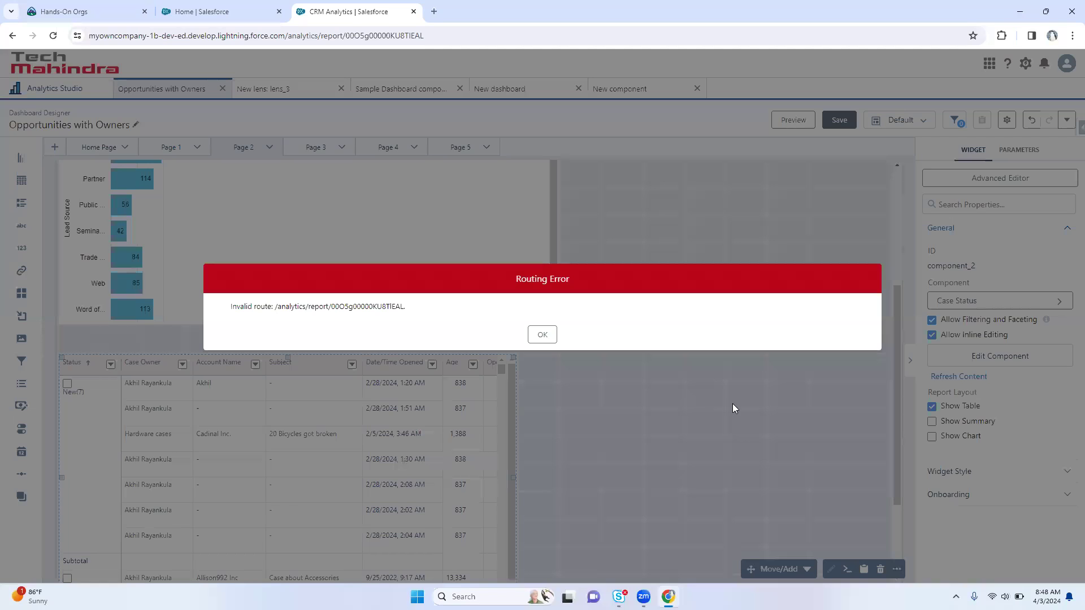
{"action": "key", "text": "Return"}
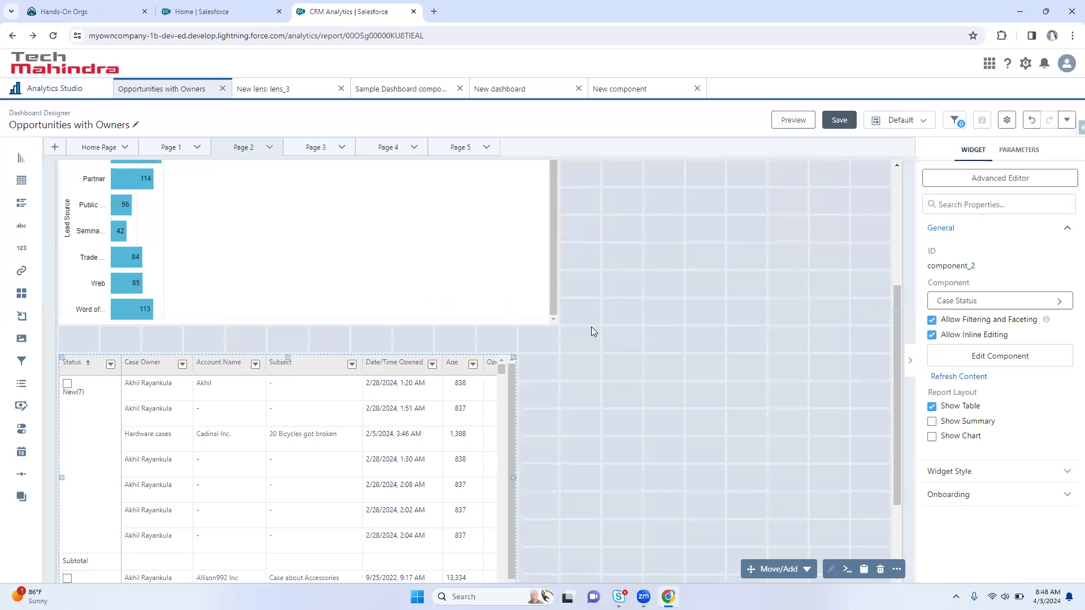
Switch the second component widget to the Sample Flow Report: Screen Flows report and preview the dashboard
{"action": "left_click", "coordinate": [1024, 303]}
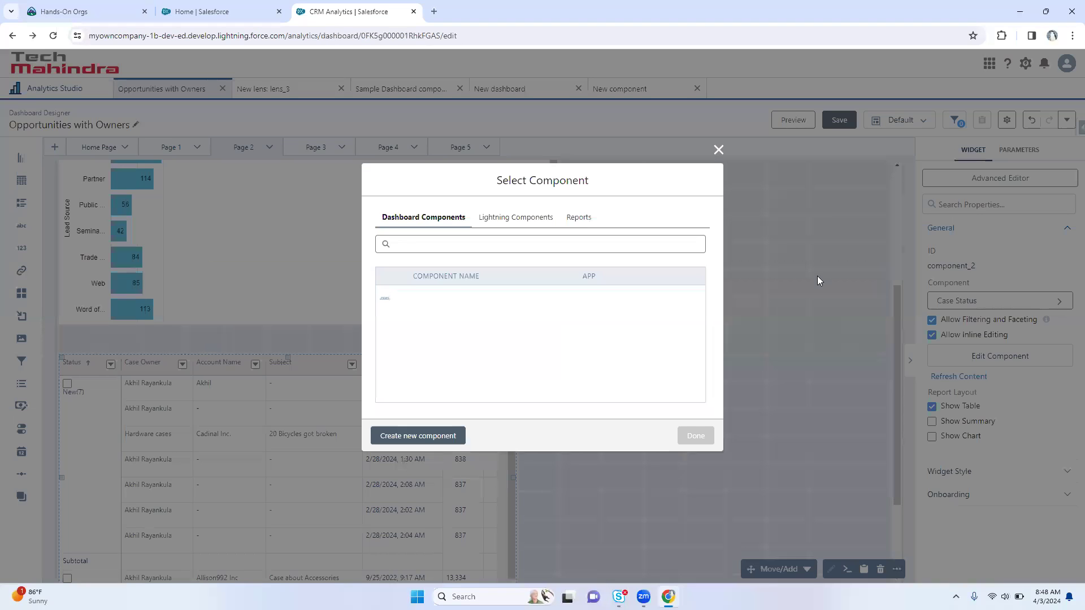
{"action": "left_click", "coordinate": [582, 218]}
{"action": "scroll", "coordinate": [513, 363], "scroll_direction": "down", "scroll_amount": 3}
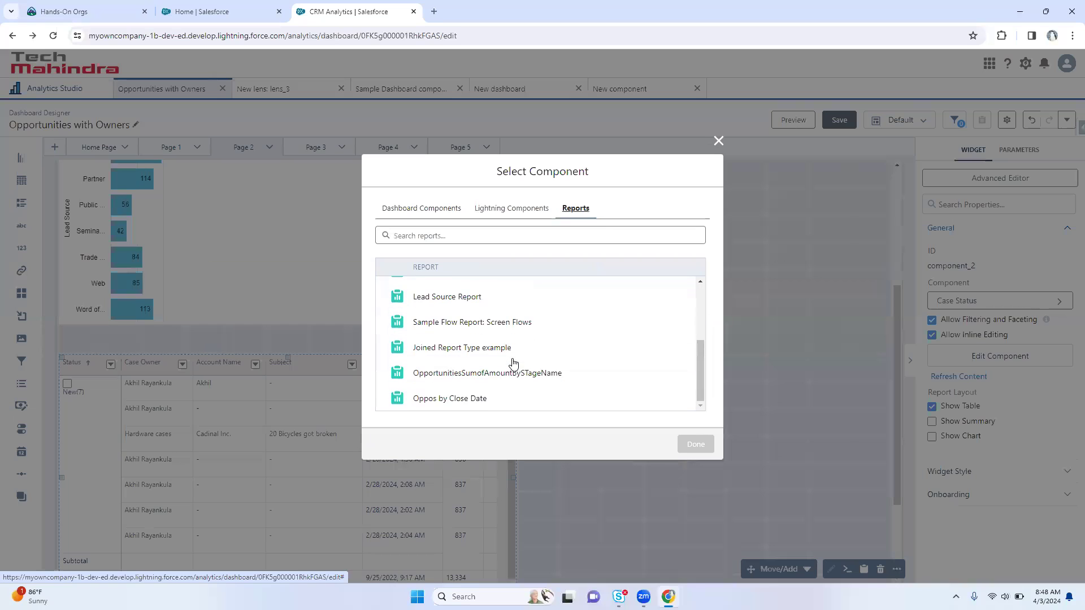
{"action": "scroll", "coordinate": [511, 364], "scroll_direction": "up", "scroll_amount": 1}
{"action": "left_click", "coordinate": [492, 378]}
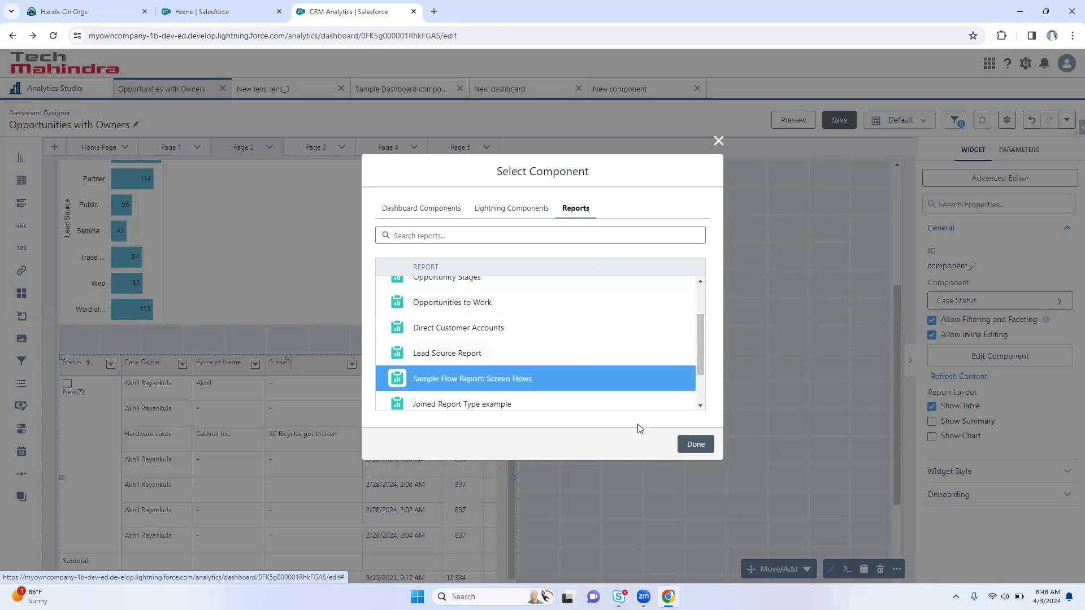
{"action": "left_click", "coordinate": [694, 446]}
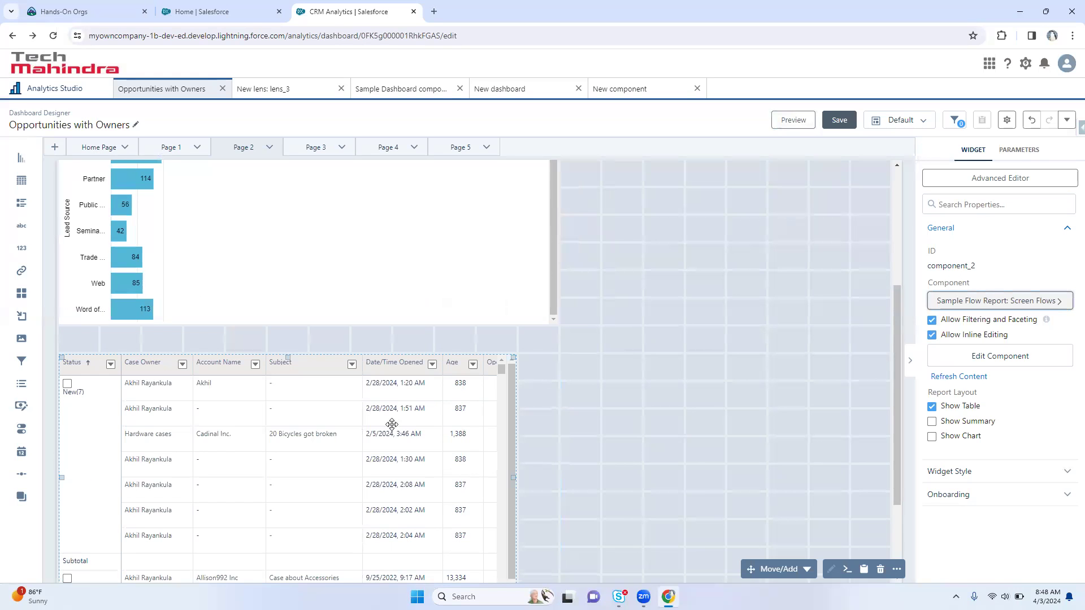
{"action": "scroll", "coordinate": [399, 460], "scroll_direction": "down", "scroll_amount": 3}
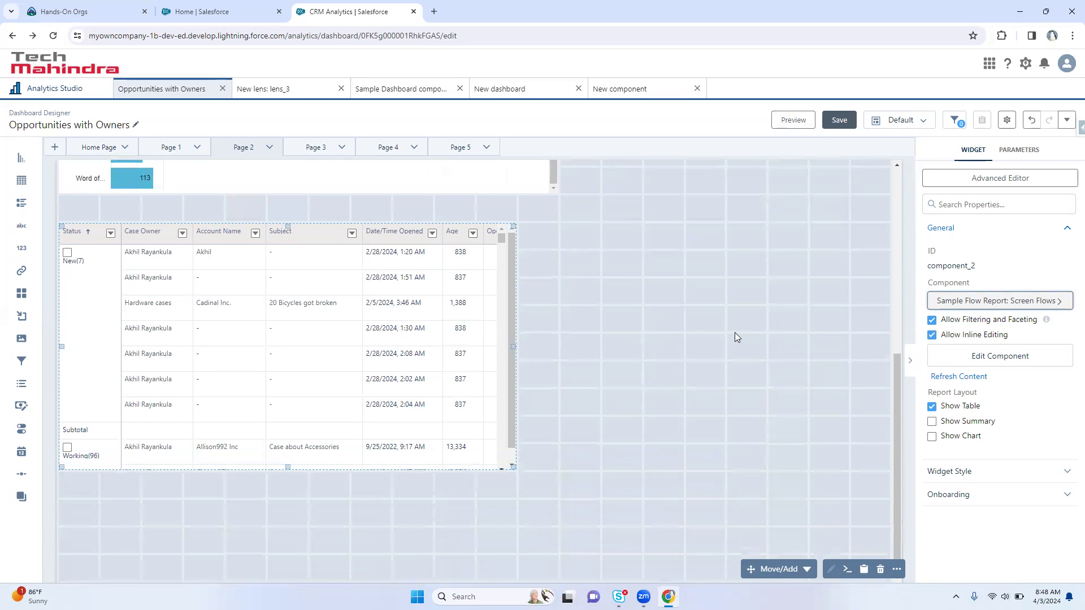
{"action": "left_click", "coordinate": [793, 120]}
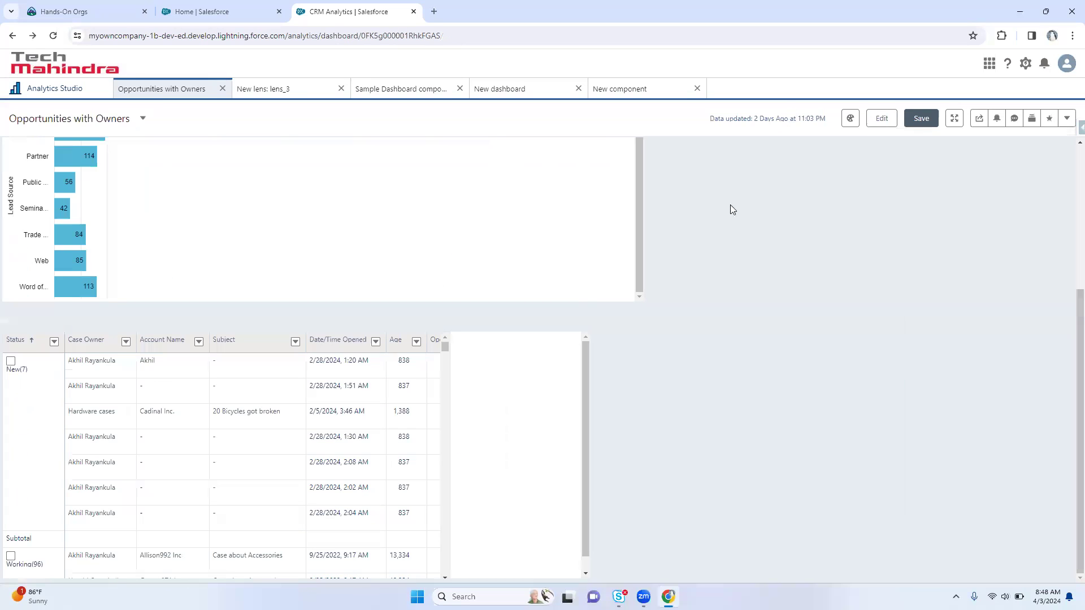
{"action": "left_click", "coordinate": [881, 118]}
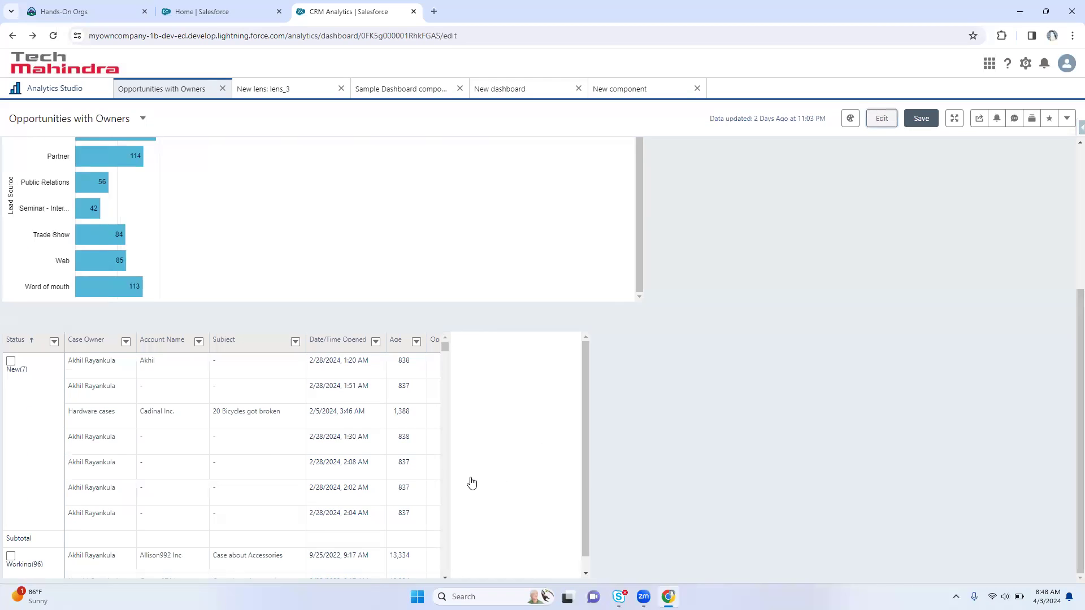
Assign the Opportunities to Work report to the second component widget and refresh its content
{"action": "left_click", "coordinate": [470, 461]}
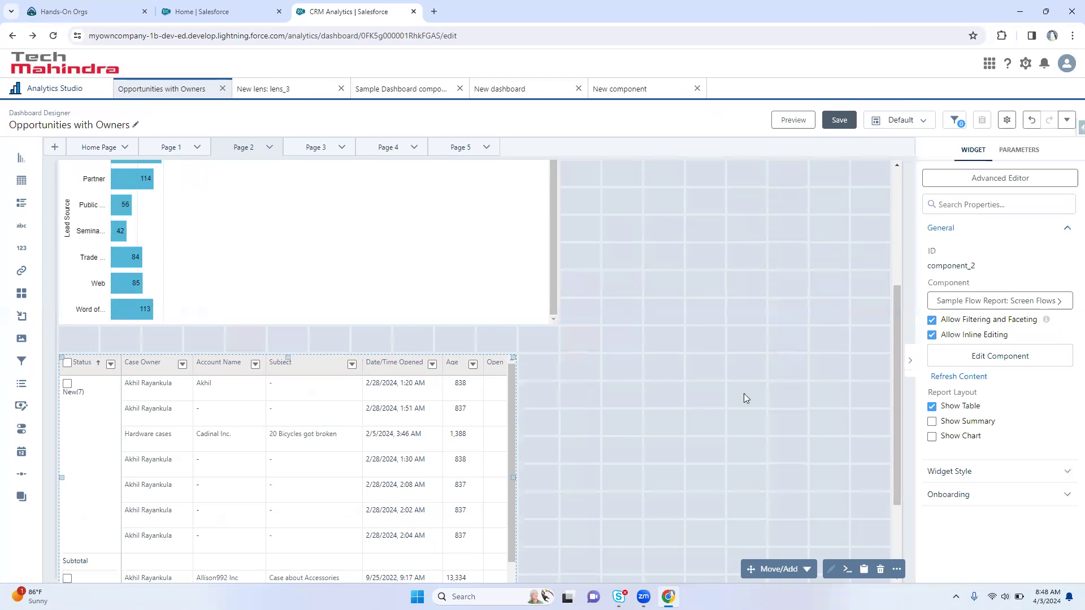
{"action": "left_click", "coordinate": [999, 299]}
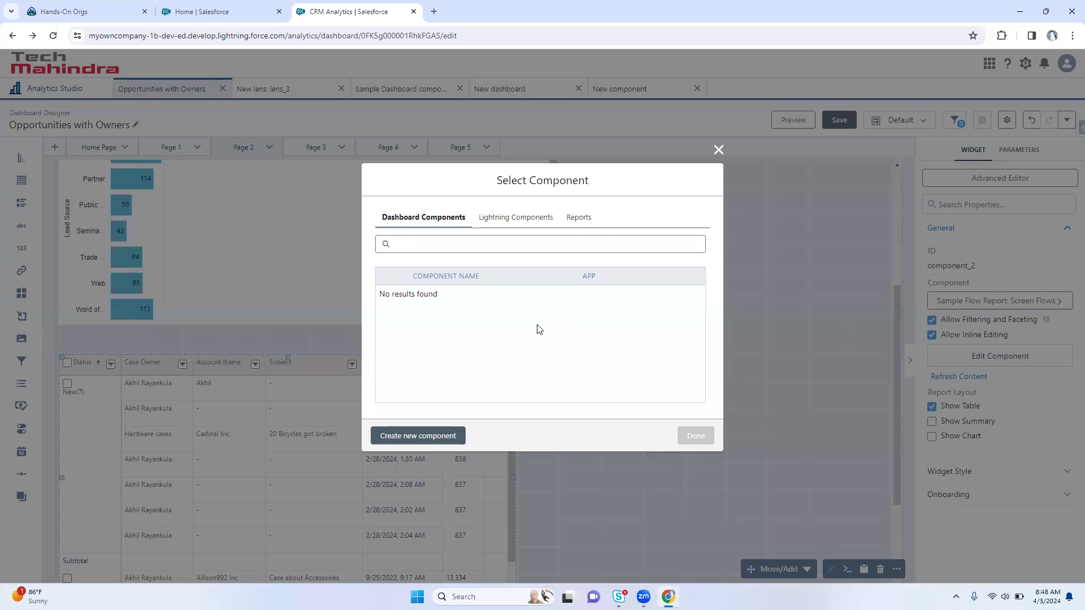
{"action": "left_click", "coordinate": [587, 220]}
{"action": "double_click", "coordinate": [456, 392]}
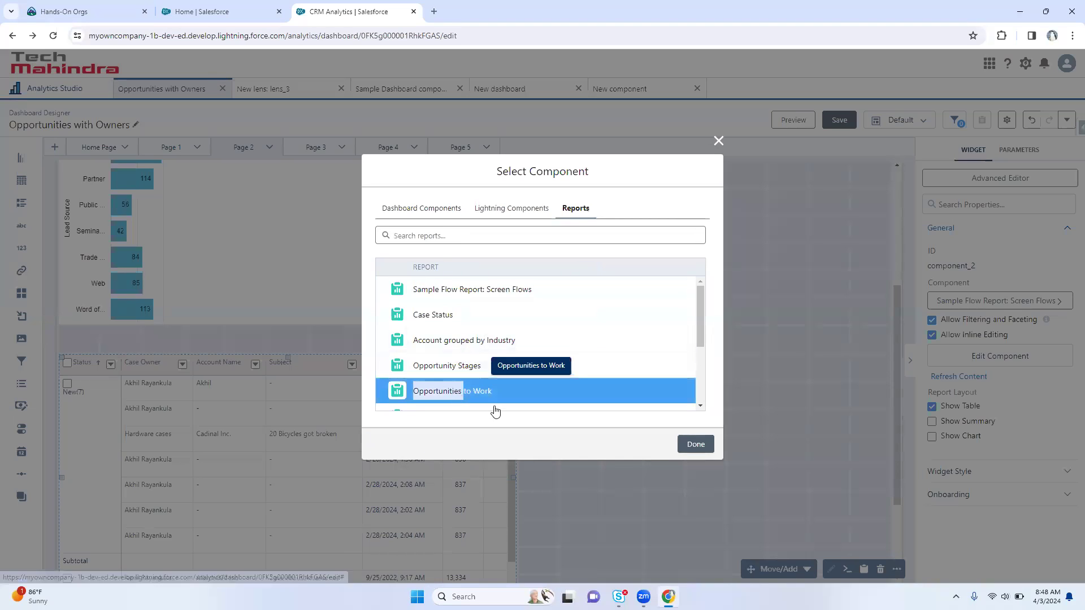
{"action": "left_click", "coordinate": [696, 445]}
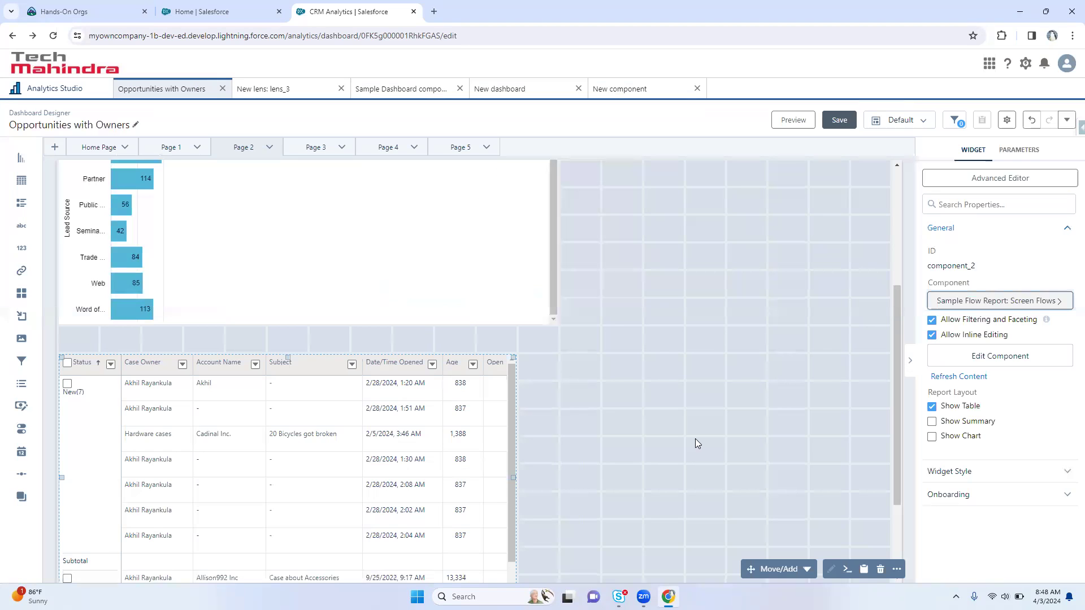
{"action": "left_click", "coordinate": [962, 377]}
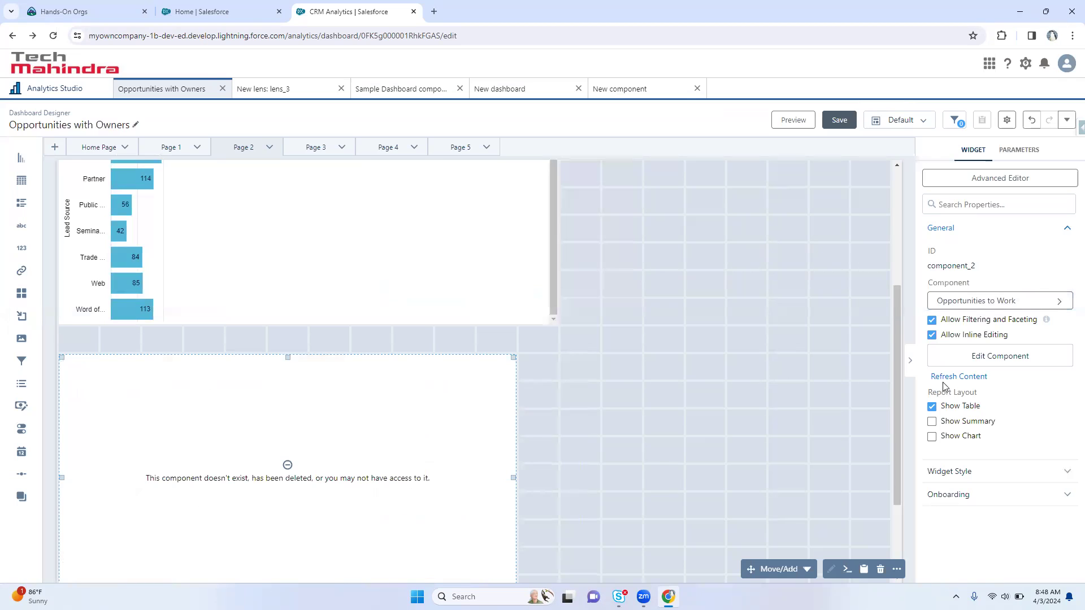
{"action": "double_click", "coordinate": [944, 381]}
Assign the Joined Report Type example report to the second component widget
{"action": "left_click", "coordinate": [946, 299]}
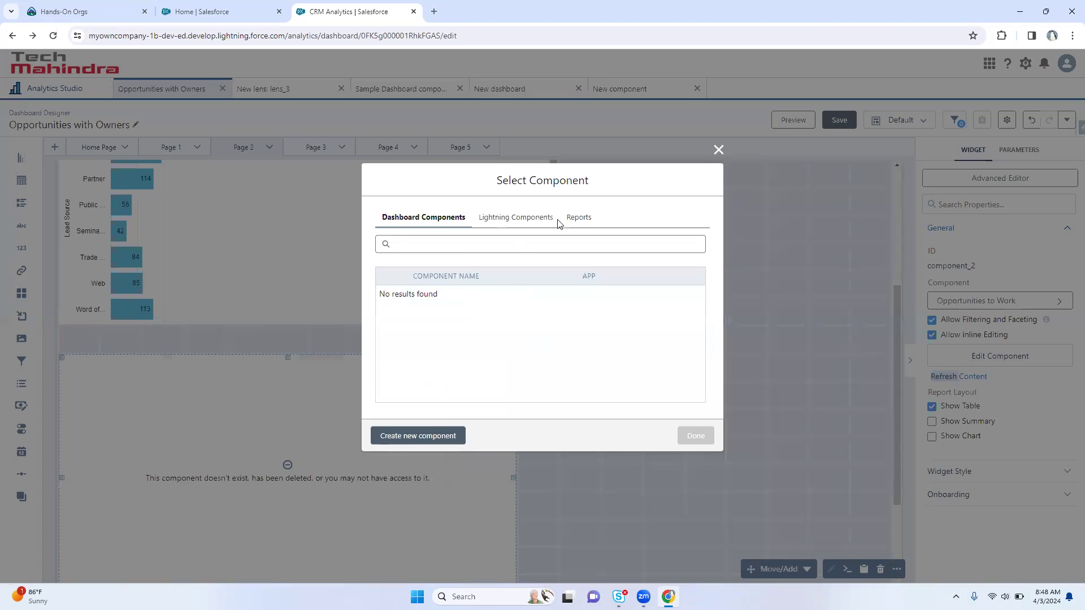
{"action": "left_click", "coordinate": [560, 222]}
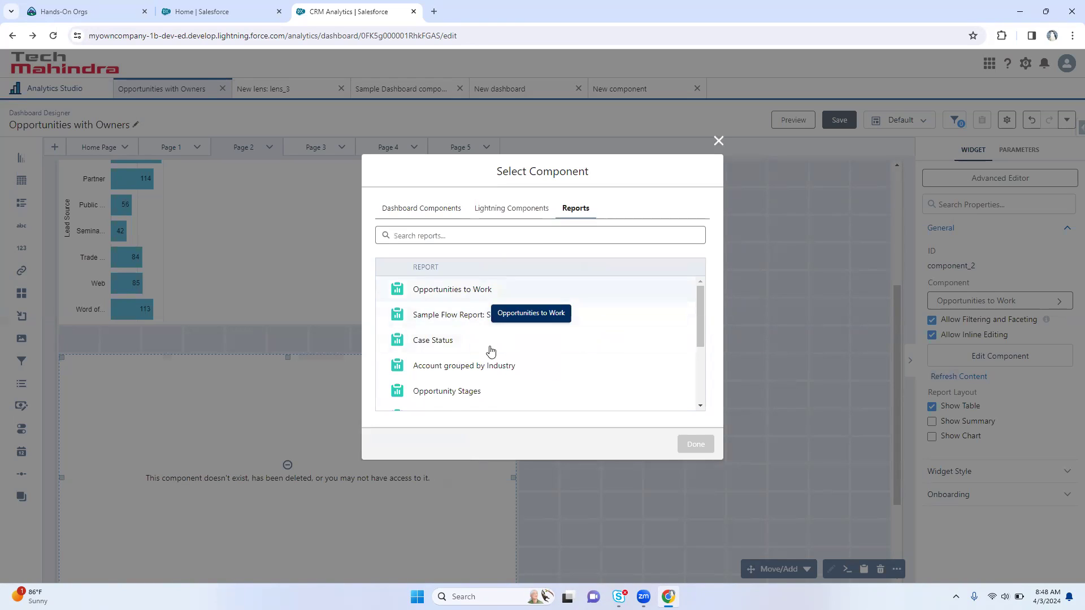
{"action": "scroll", "coordinate": [491, 353], "scroll_direction": "down", "scroll_amount": 5}
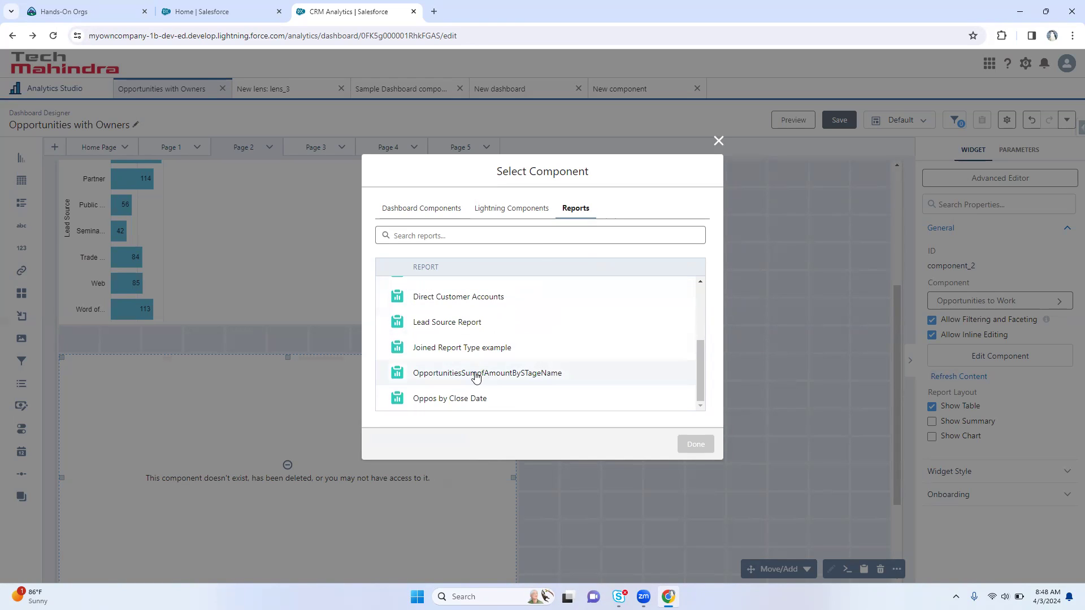
{"action": "left_click", "coordinate": [478, 347]}
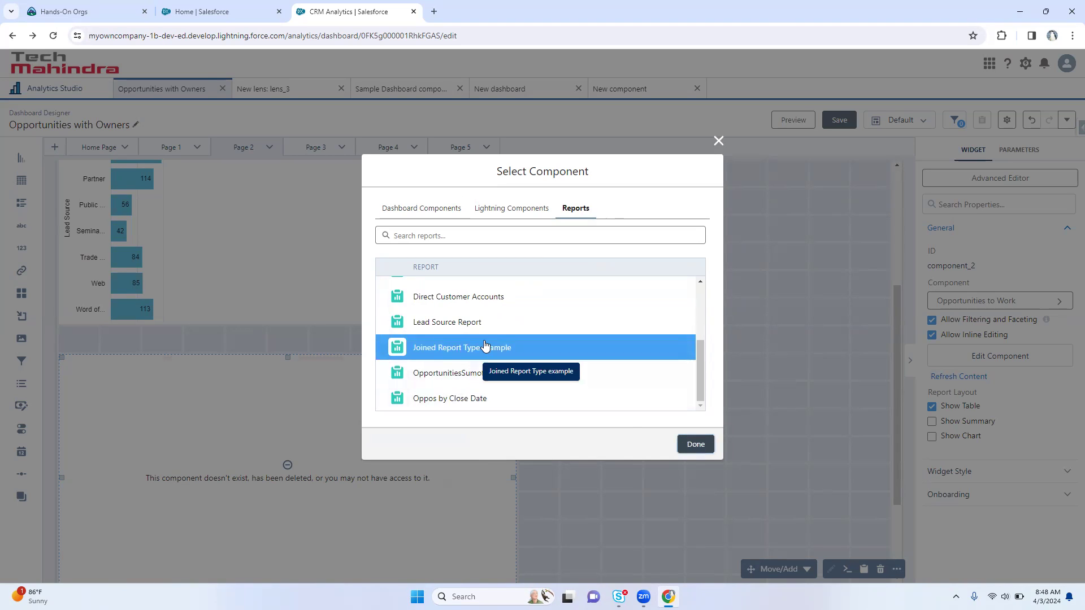
{"action": "left_click", "coordinate": [694, 445]}
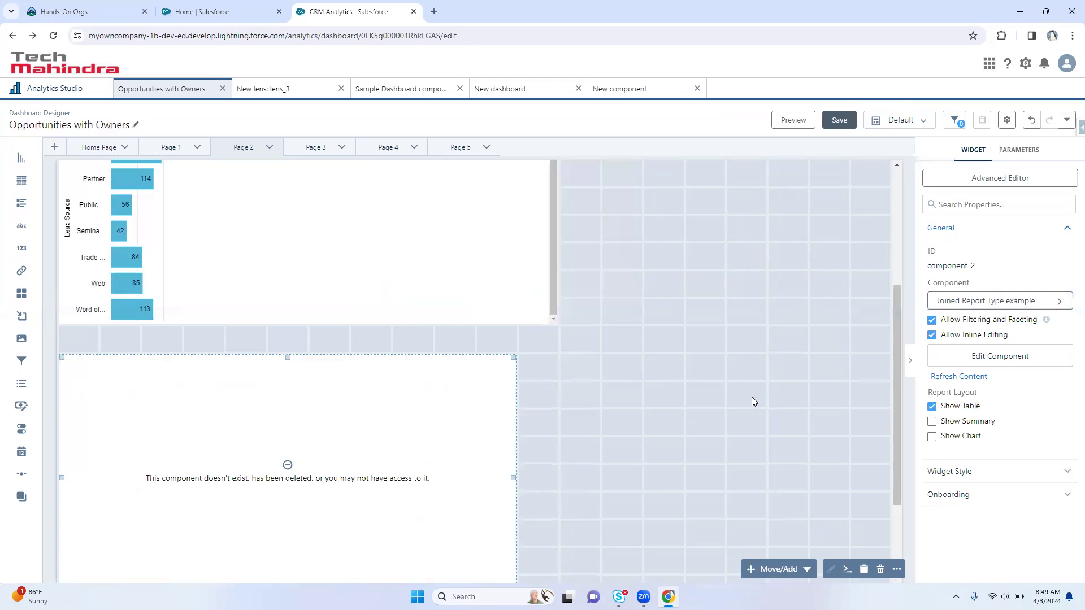
{"action": "scroll", "coordinate": [749, 396], "scroll_direction": "down", "scroll_amount": 1}
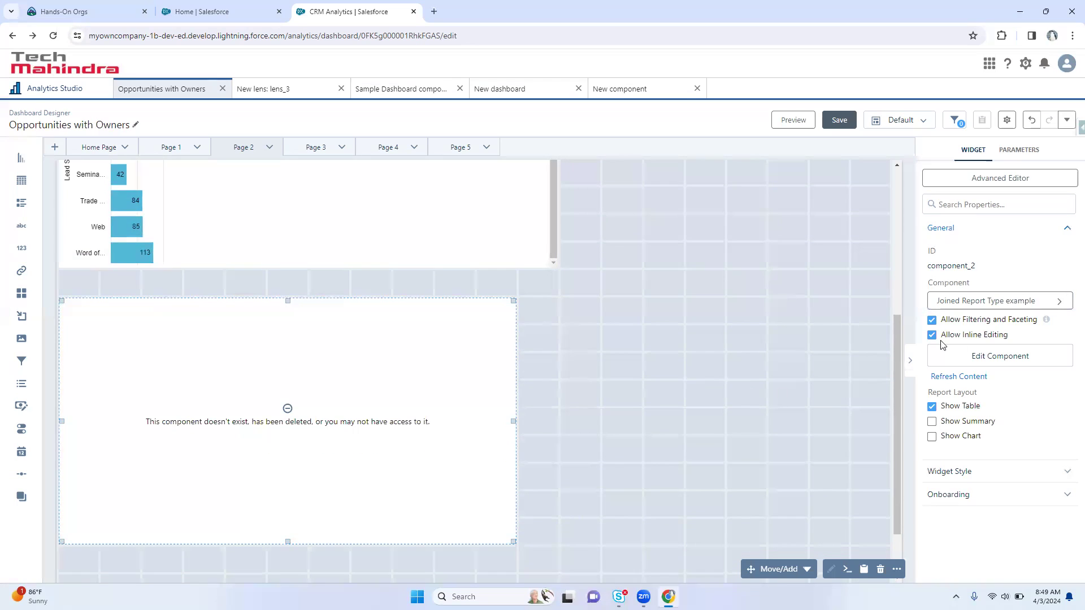
Assign the Lead Source Report to the second component widget and refresh its content
{"action": "left_click", "coordinate": [930, 300]}
{"action": "left_click", "coordinate": [581, 218]}
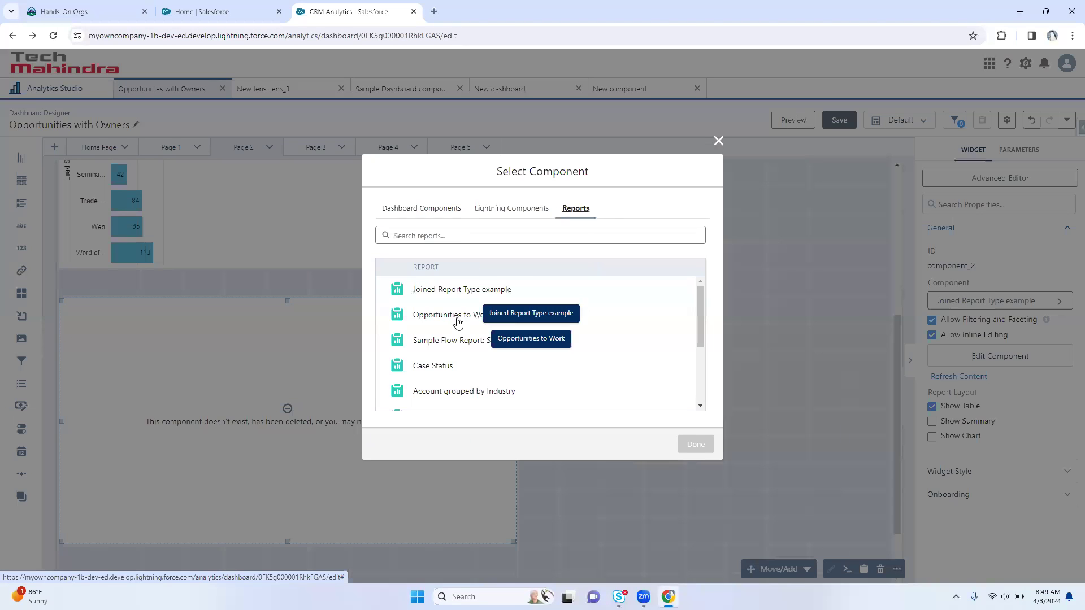
{"action": "scroll", "coordinate": [475, 392], "scroll_direction": "down", "scroll_amount": 1}
{"action": "scroll", "coordinate": [475, 391], "scroll_direction": "down", "scroll_amount": 1}
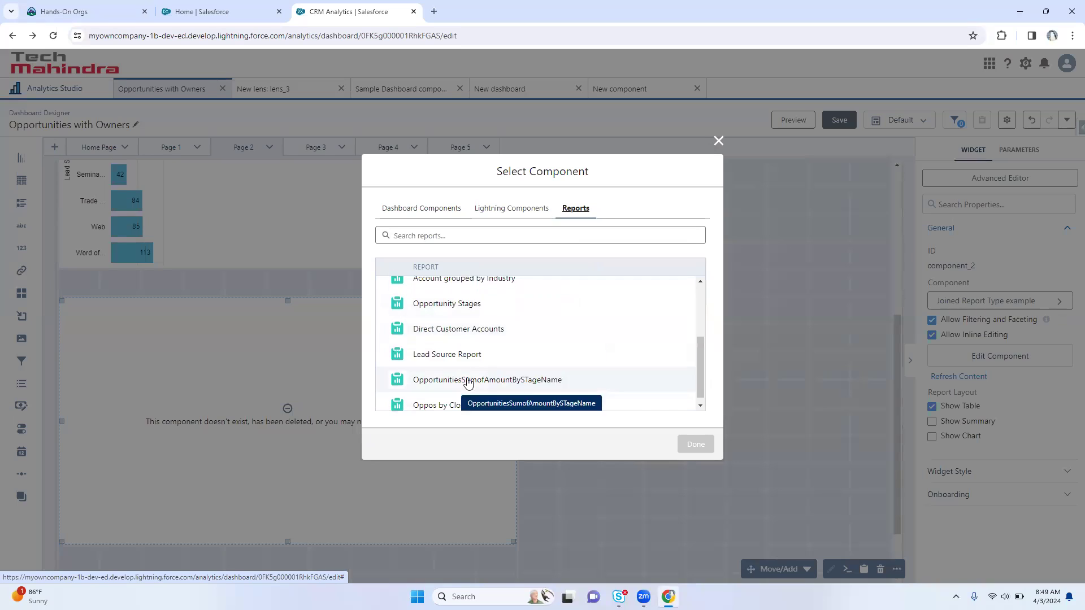
{"action": "left_click", "coordinate": [458, 354]}
{"action": "left_click", "coordinate": [694, 445]}
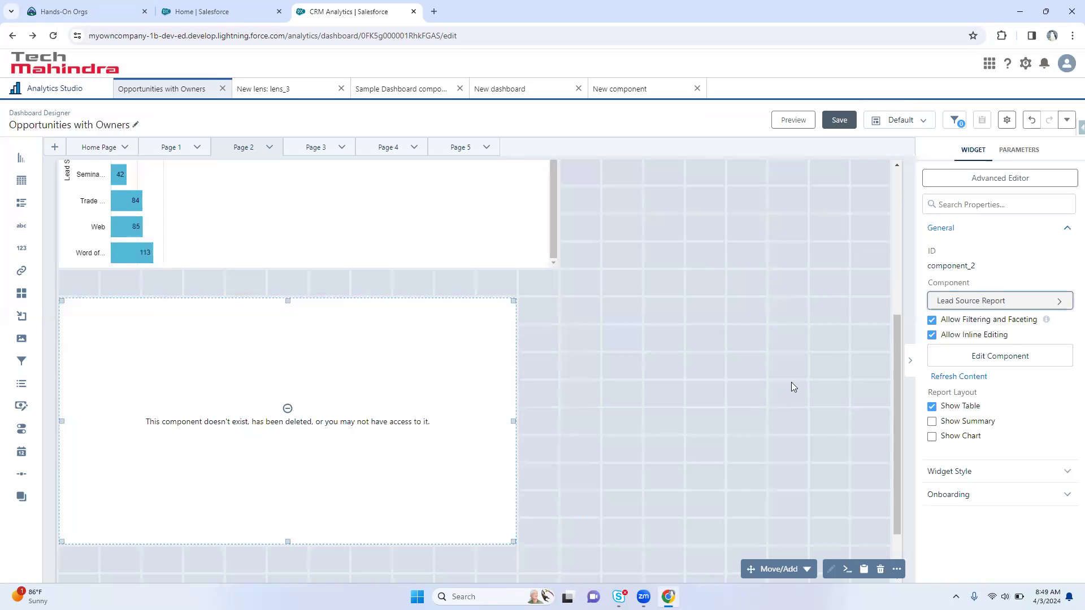
{"action": "triple_click", "coordinate": [949, 381]}
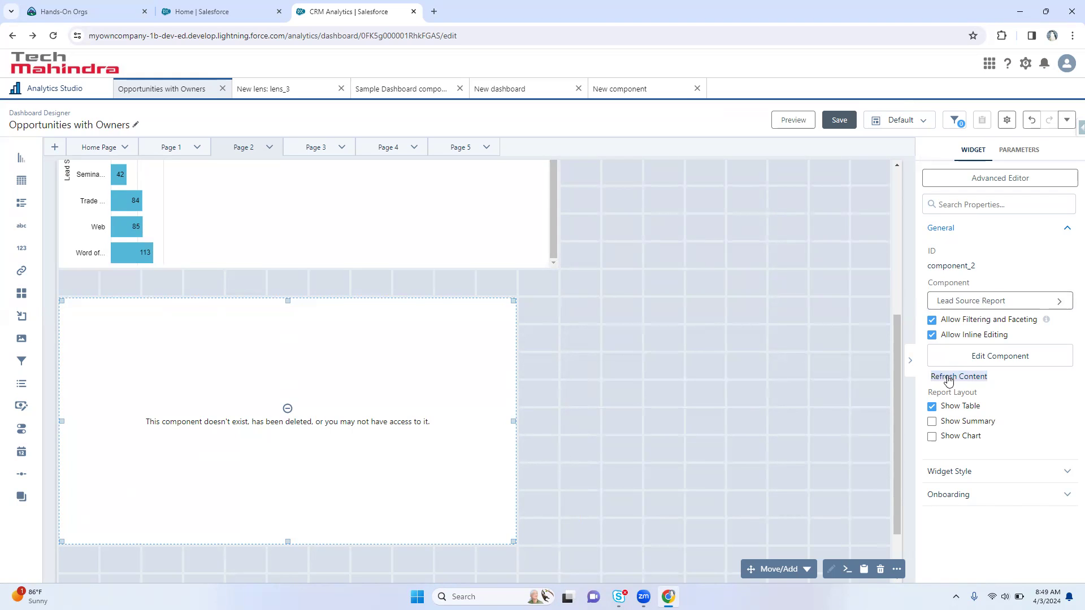
Delete the report component widget below the embedded dashboard component on Page 2
{"action": "left_click", "coordinate": [961, 300]}
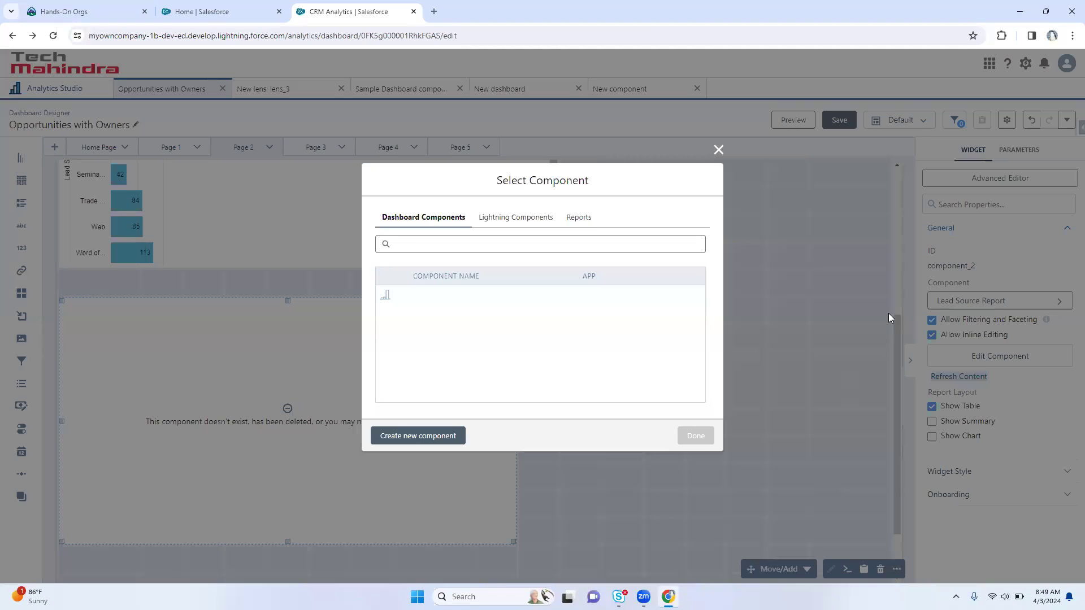
{"action": "left_click", "coordinate": [718, 150]}
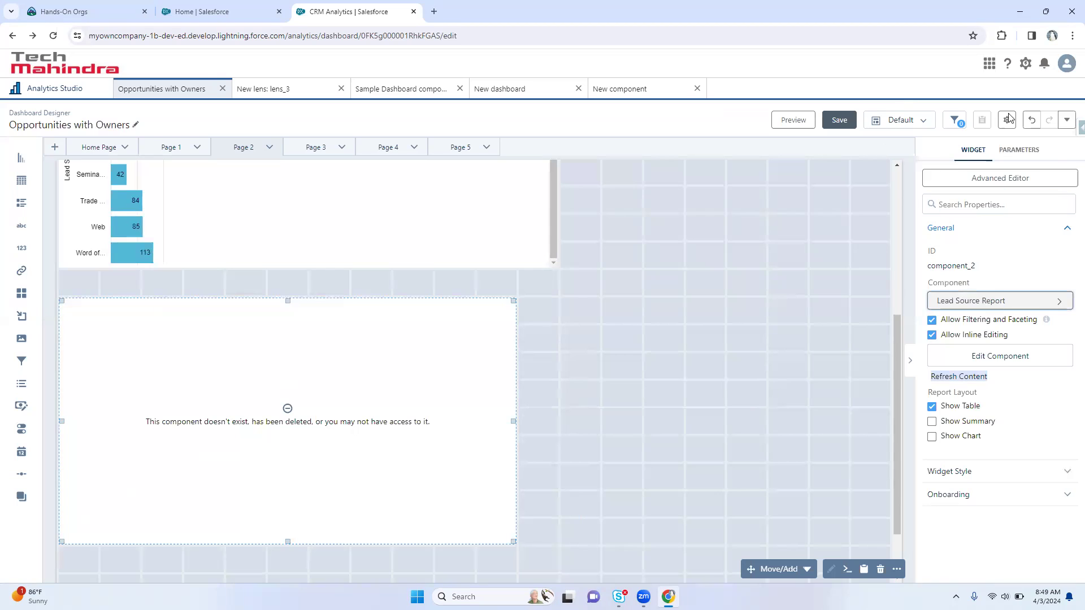
{"action": "left_click", "coordinate": [880, 569]}
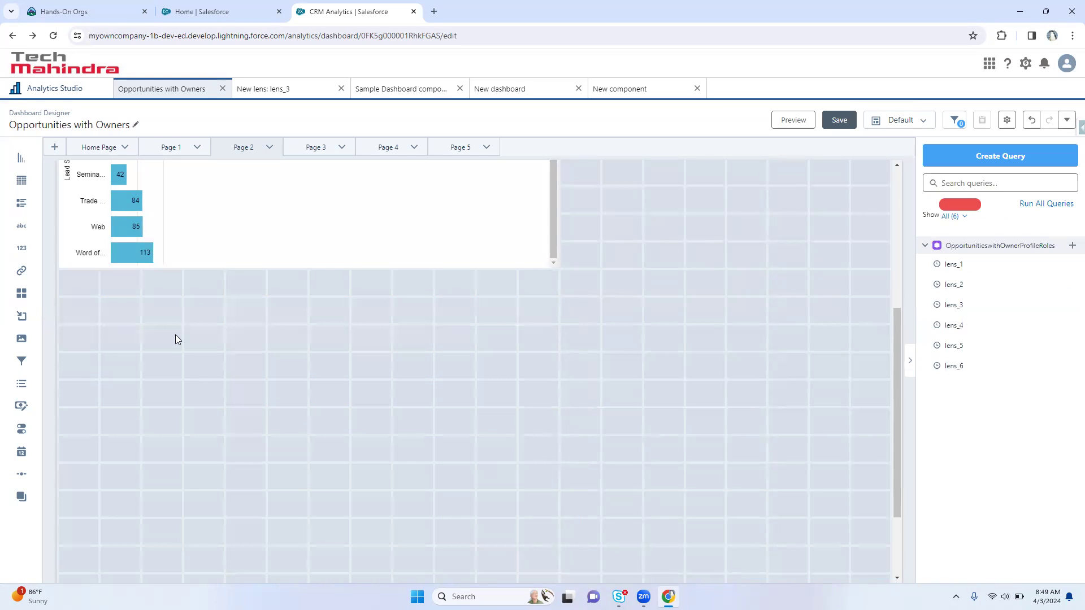
Place a fresh component widget below the embedded one on Page 2, and open a blank new component from it
{"action": "left_click_drag", "start_coordinate": [23, 294], "coordinate": [88, 437]}
{"action": "left_click", "coordinate": [1000, 325]}
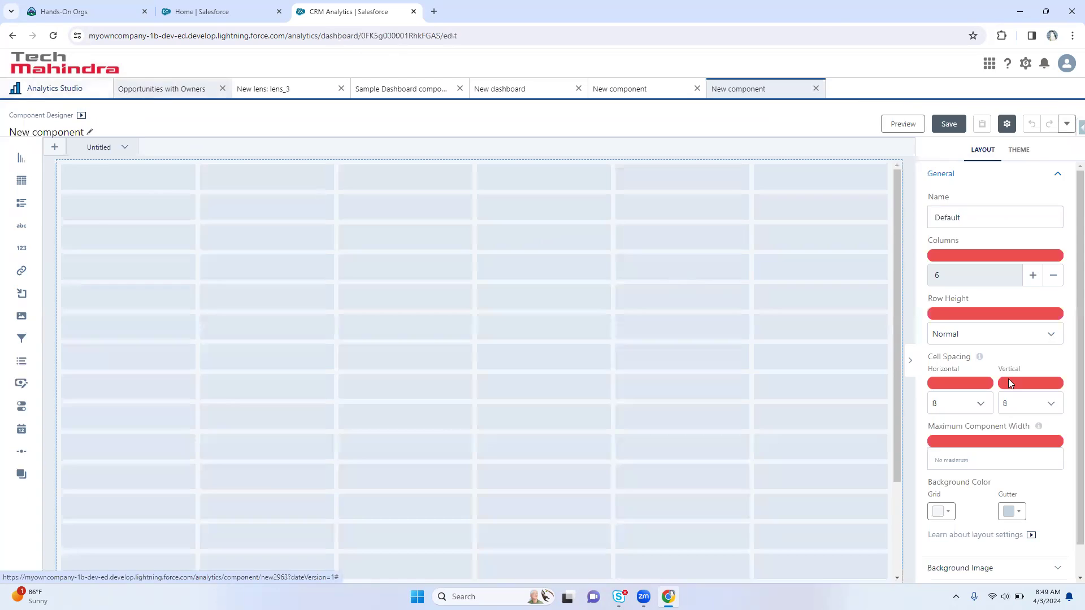
{"action": "left_click", "coordinate": [161, 89]}
Embed the Lead Source Report in the empty component widget on Page 2 of Opportunities with Owners
{"action": "left_click", "coordinate": [981, 305]}
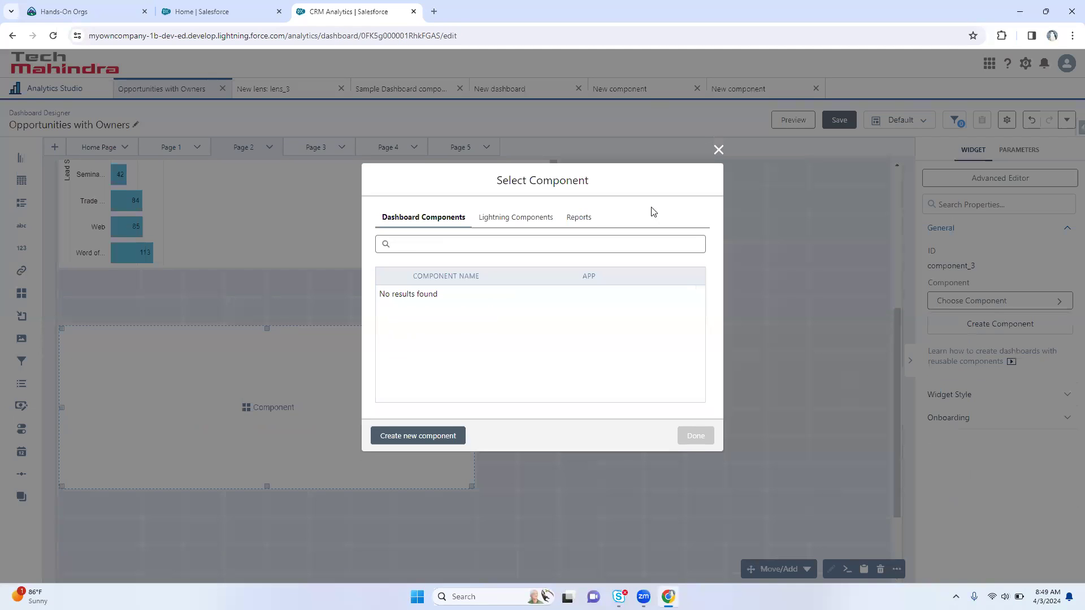
{"action": "left_click", "coordinate": [579, 212]}
{"action": "left_click", "coordinate": [485, 289]}
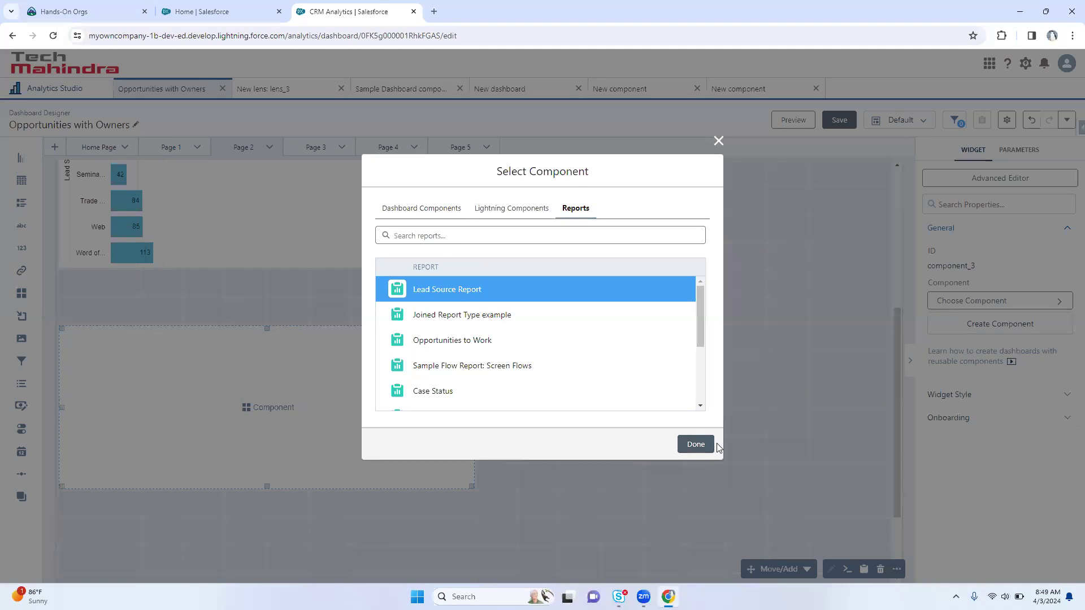
{"action": "left_click", "coordinate": [696, 445]}
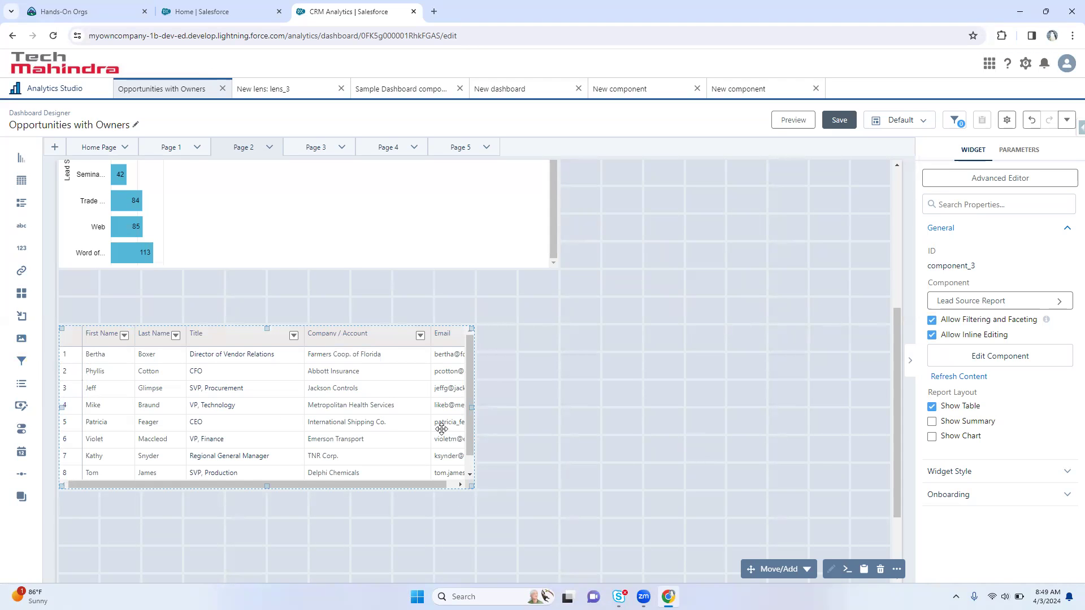
{"action": "scroll", "coordinate": [456, 431], "scroll_direction": "down", "scroll_amount": 2}
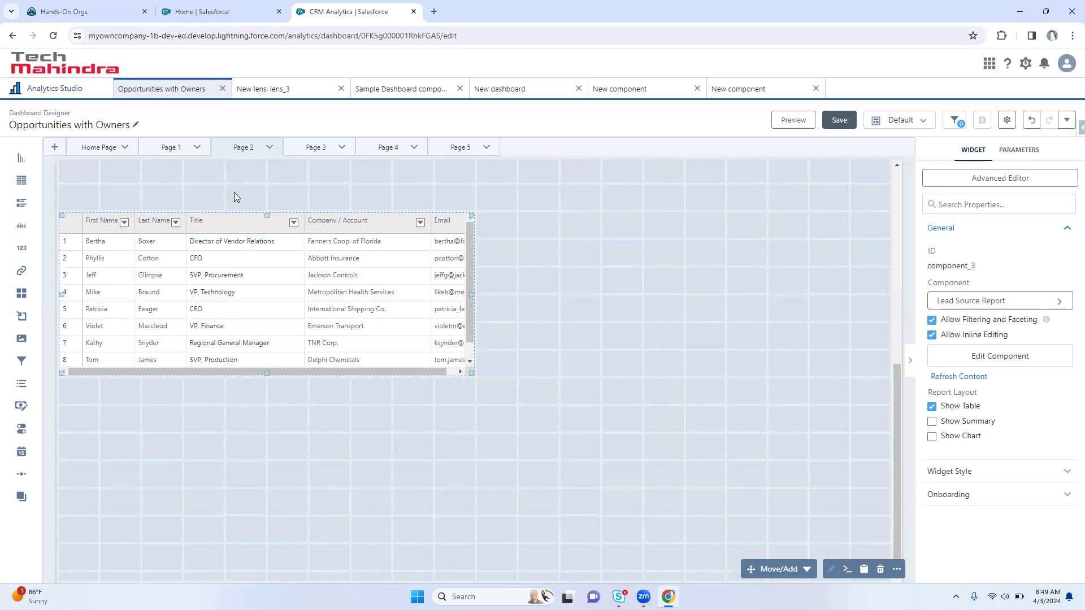
On the Home Page, move the opportunities table, its Opps key fields title and the close-date line chart down three rows
{"action": "left_click", "coordinate": [99, 148]}
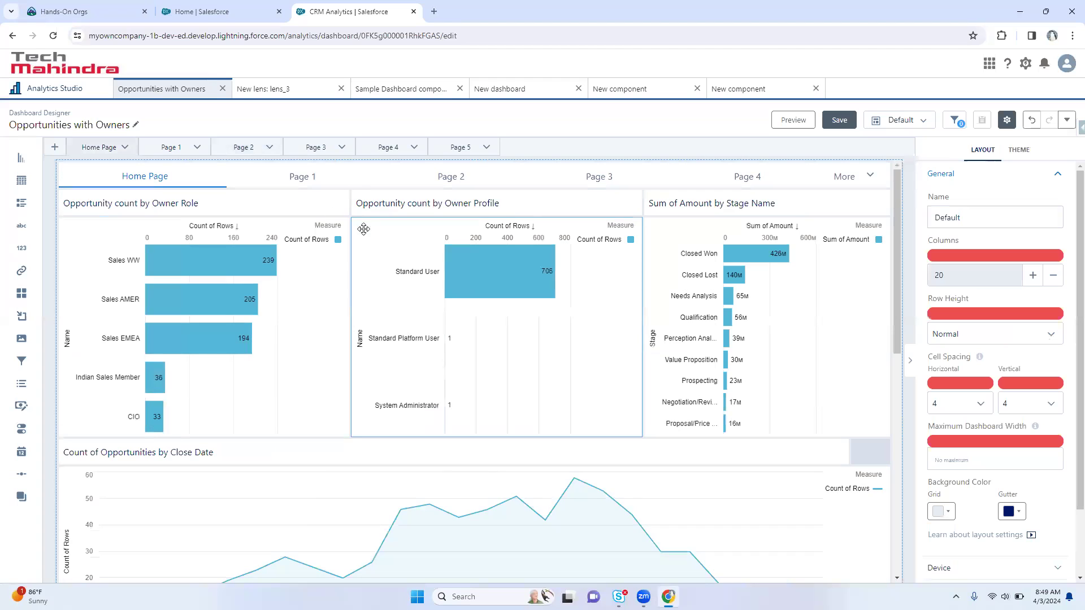
{"action": "scroll", "coordinate": [478, 395], "scroll_direction": "down", "scroll_amount": 4}
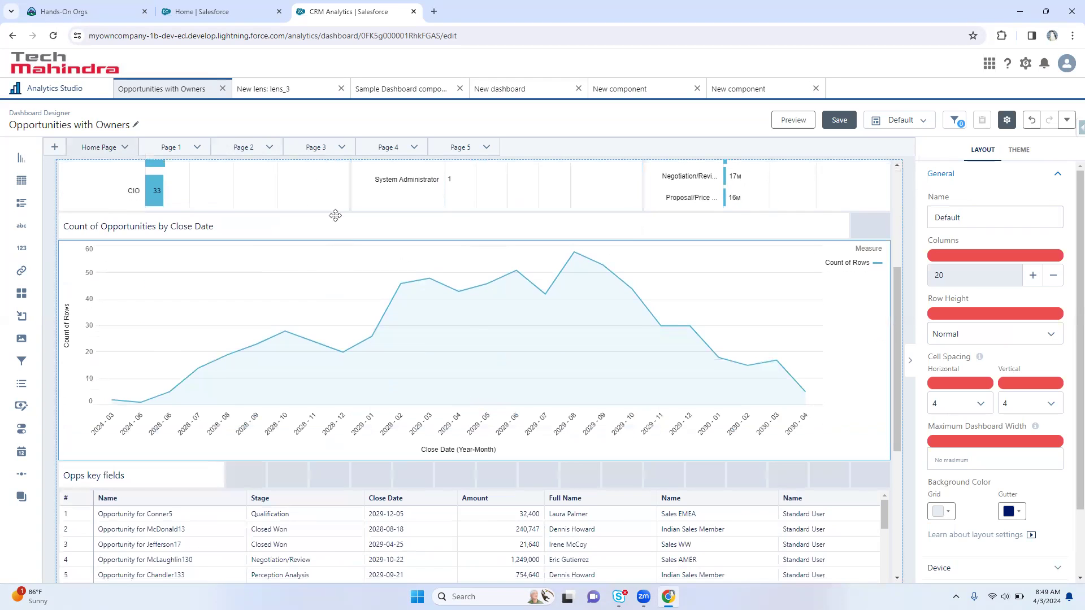
{"action": "scroll", "coordinate": [390, 362], "scroll_direction": "down", "scroll_amount": 5}
{"action": "left_click", "coordinate": [390, 362]}
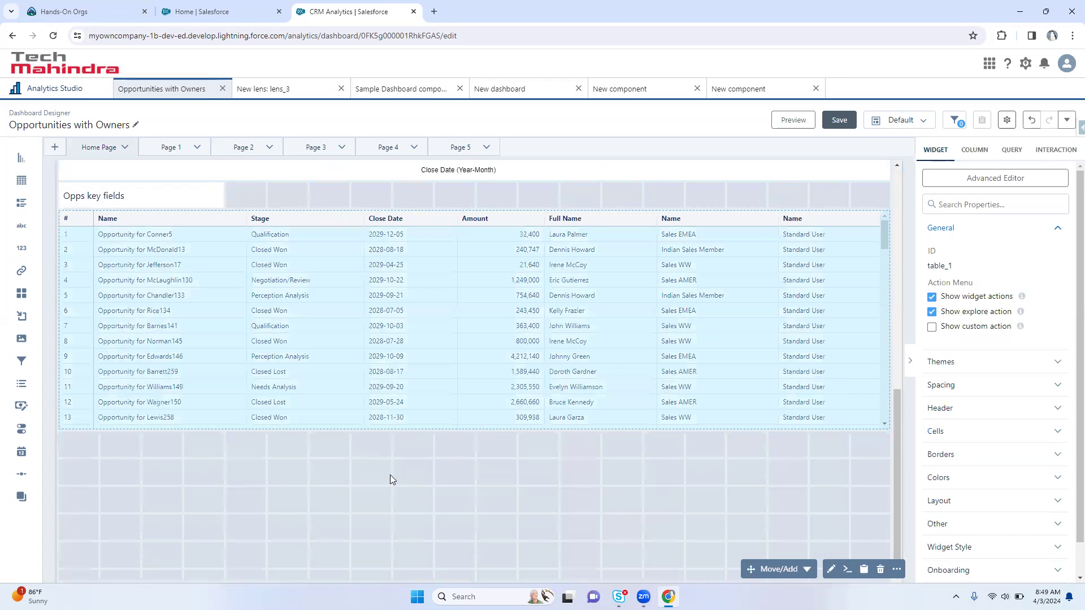
{"action": "left_click", "coordinate": [391, 486]}
{"action": "left_click_drag", "start_coordinate": [163, 313], "coordinate": [131, 418]}
{"action": "left_click_drag", "start_coordinate": [305, 254], "coordinate": [309, 341]}
{"action": "scroll", "coordinate": [367, 311], "scroll_direction": "up", "scroll_amount": 5}
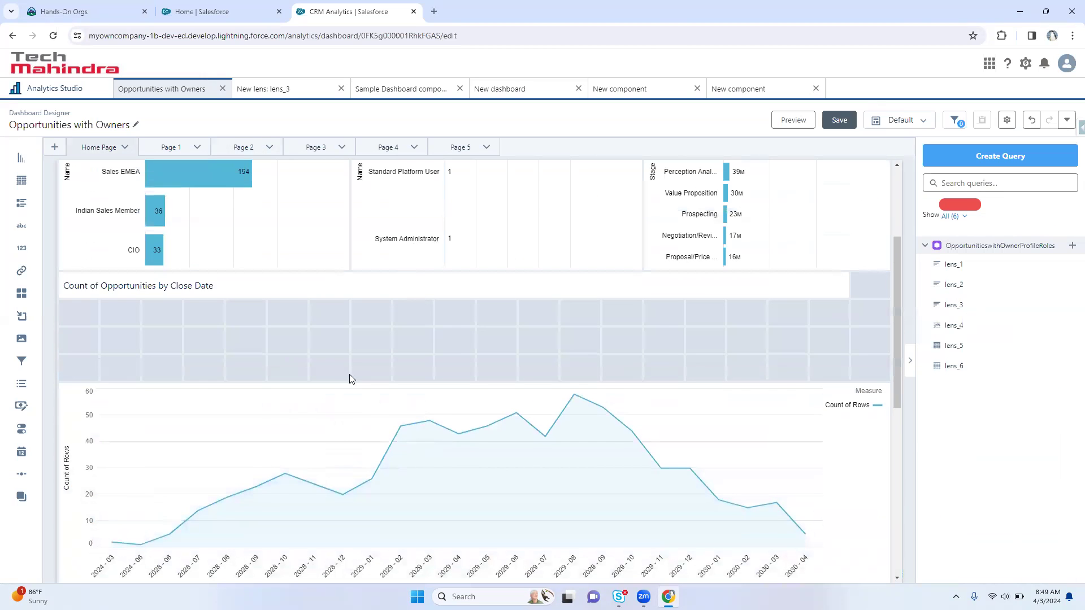
Move the line chart's title and the three bar charts with their titles down three rows to free space below the navigation
{"action": "left_click", "coordinate": [245, 412]}
{"action": "scroll", "coordinate": [271, 396], "scroll_direction": "up", "scroll_amount": 3}
{"action": "left_click_drag", "start_coordinate": [189, 457], "coordinate": [195, 543]}
{"action": "left_click_drag", "start_coordinate": [204, 402], "coordinate": [520, 400]}
{"action": "left_click_drag", "start_coordinate": [750, 324], "coordinate": [761, 419]}
{"action": "left_click_drag", "start_coordinate": [172, 196], "coordinate": [174, 280]}
{"action": "left_click_drag", "start_coordinate": [435, 262], "coordinate": [435, 291]}
{"action": "left_click_drag", "start_coordinate": [723, 209], "coordinate": [730, 291]}
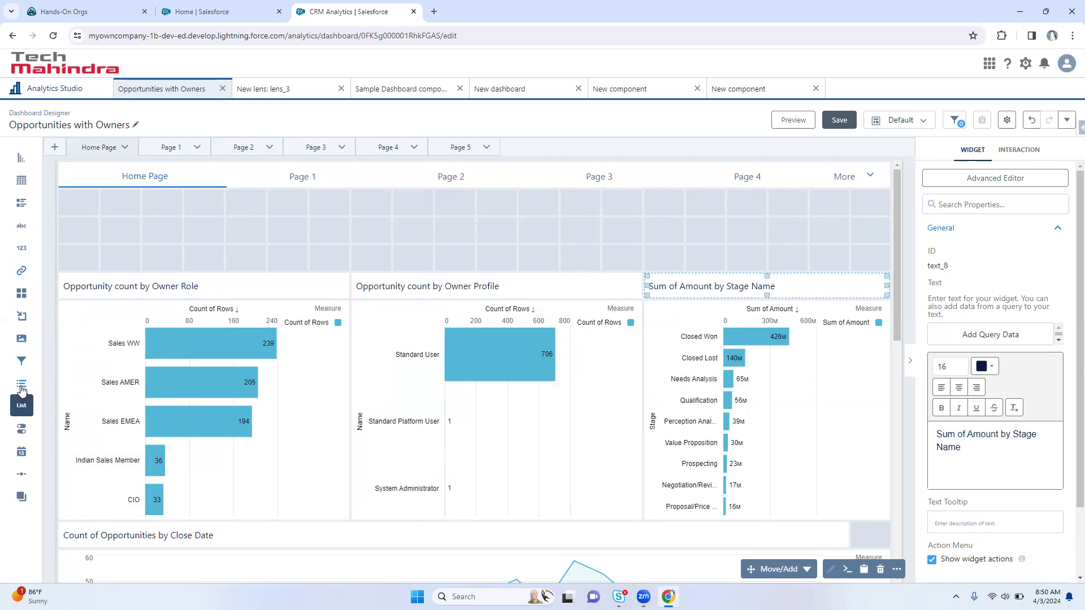
Place a list, a filter and a date widget side by side in the first free row below the page navigation
{"action": "left_click_drag", "start_coordinate": [22, 382], "coordinate": [96, 225]}
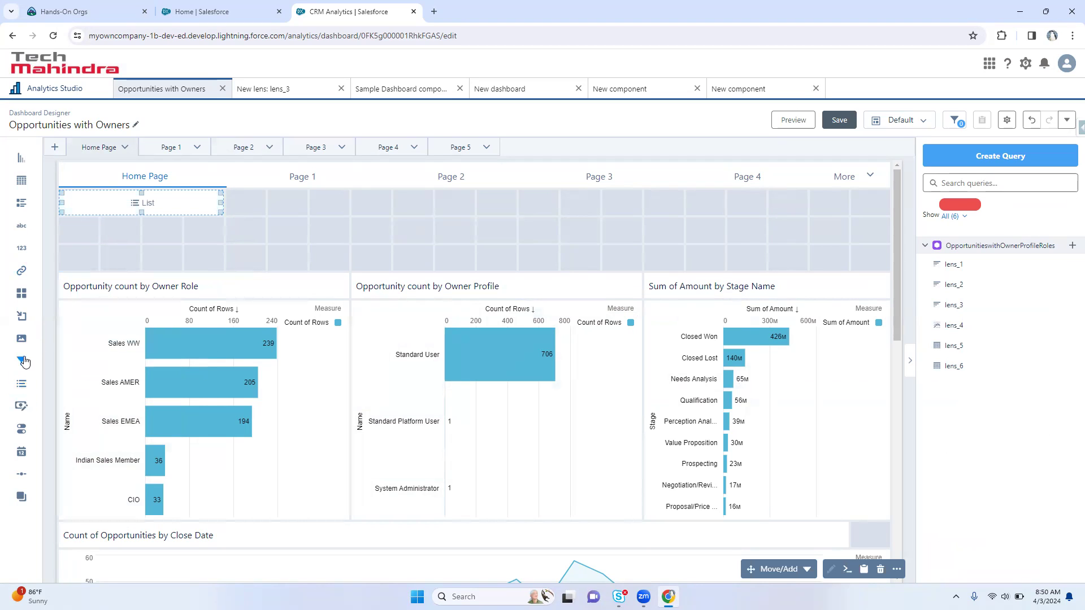
{"action": "left_click_drag", "start_coordinate": [21, 361], "coordinate": [264, 221]}
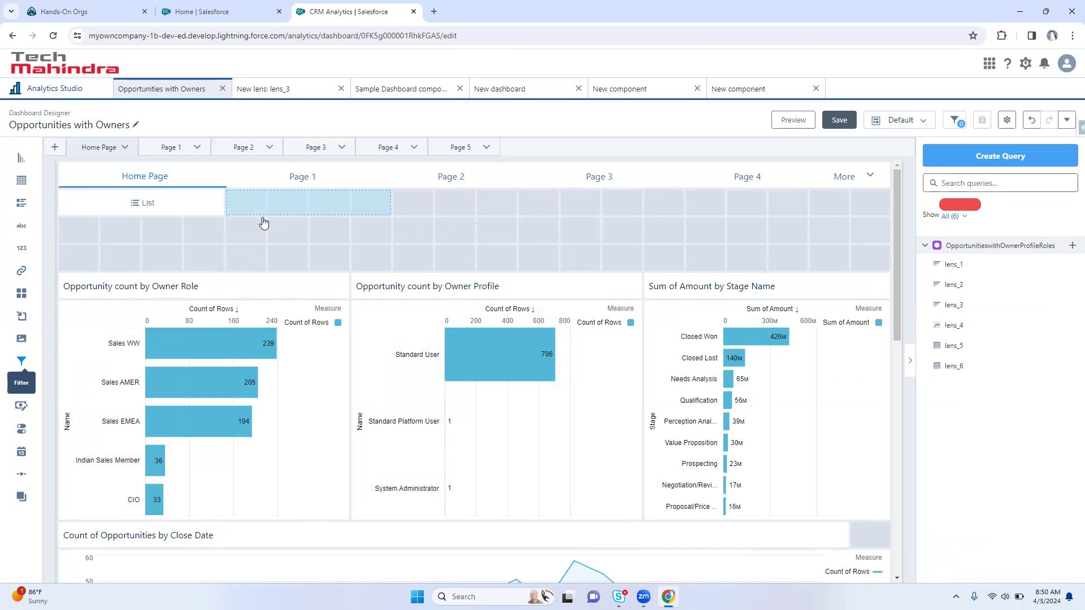
{"action": "left_click_drag", "start_coordinate": [21, 457], "coordinate": [437, 210]}
Bind the list widget to the Stage field of the OpportunitieswithOwnerProfileRoles dataset
{"action": "left_click", "coordinate": [149, 209]}
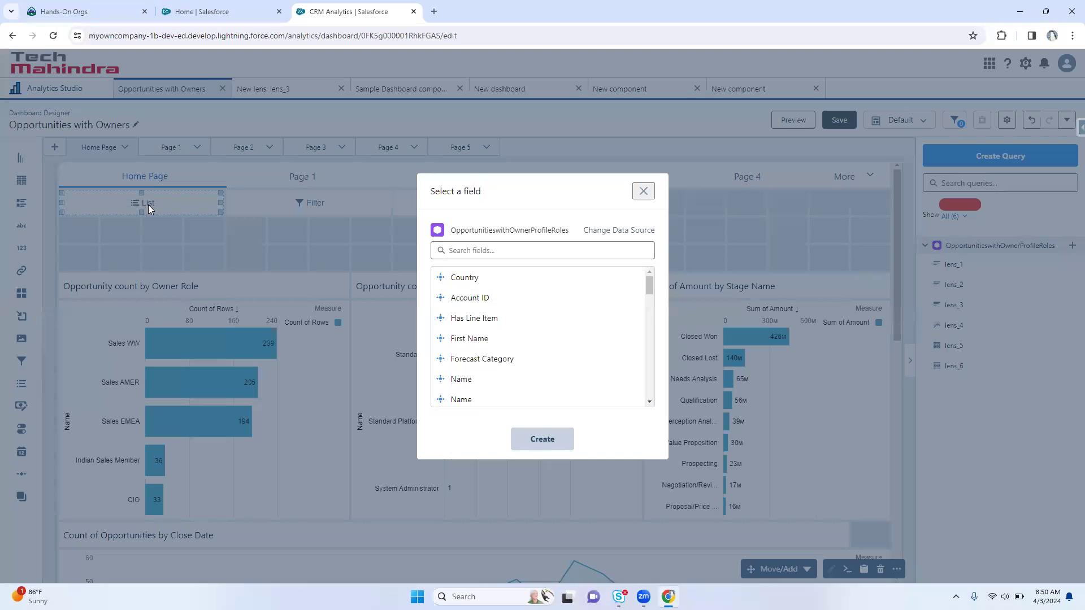
{"action": "left_click_drag", "start_coordinate": [452, 230], "coordinate": [551, 230]}
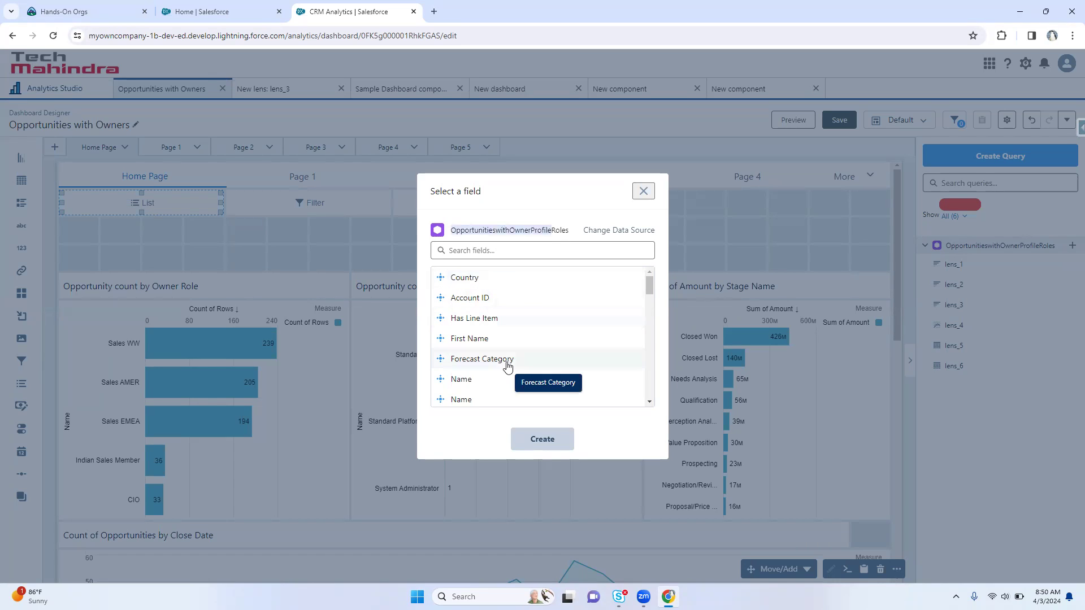
{"action": "scroll", "coordinate": [491, 338], "scroll_direction": "down", "scroll_amount": 2}
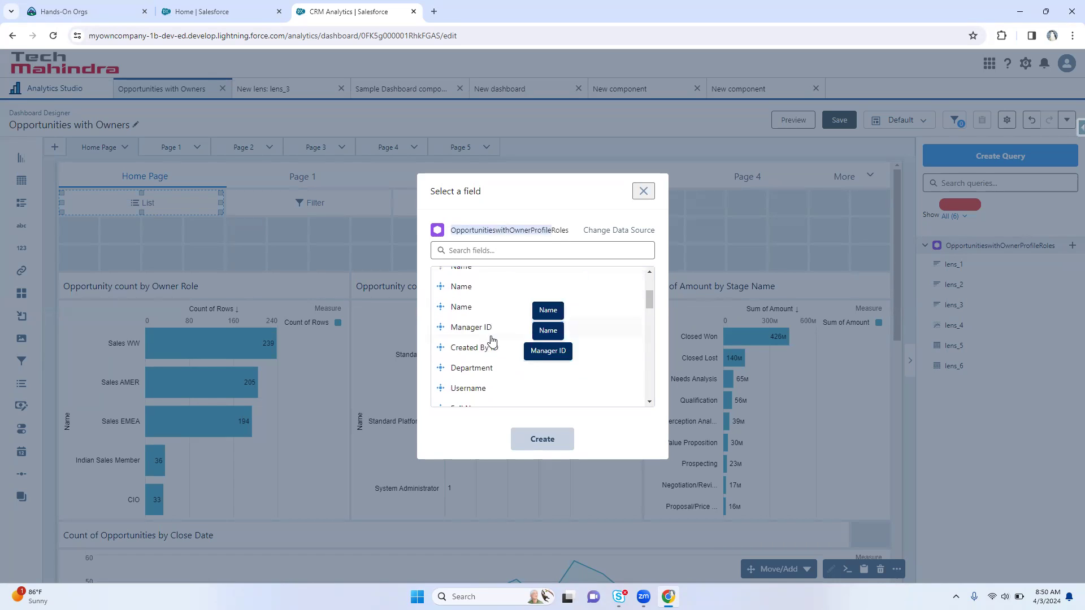
{"action": "left_click", "coordinate": [490, 249]}
{"action": "type", "text": "stage"}
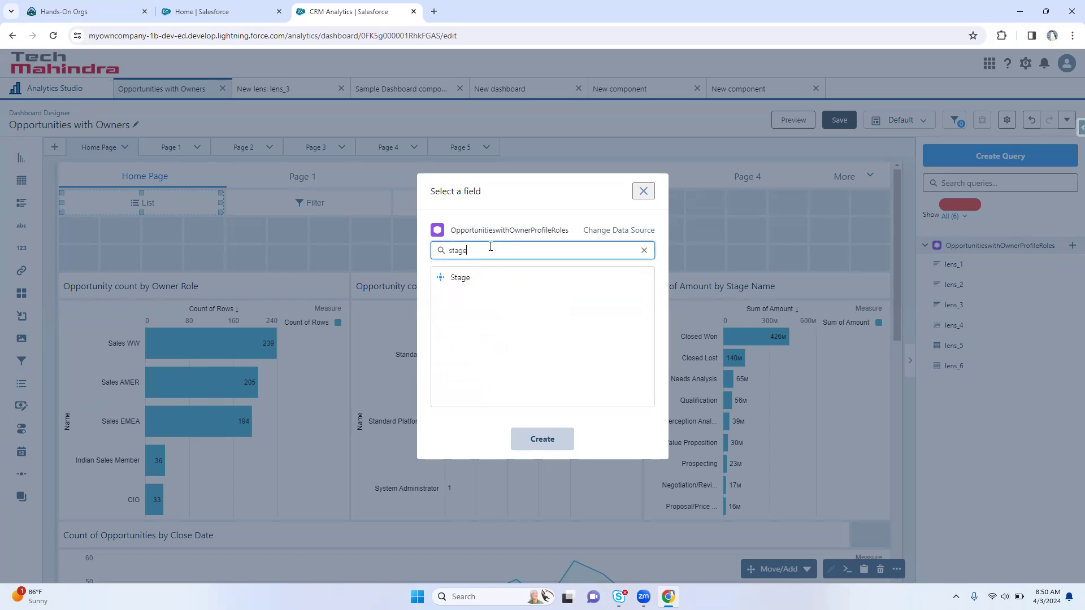
{"action": "left_click", "coordinate": [489, 277]}
{"action": "left_click", "coordinate": [588, 441]}
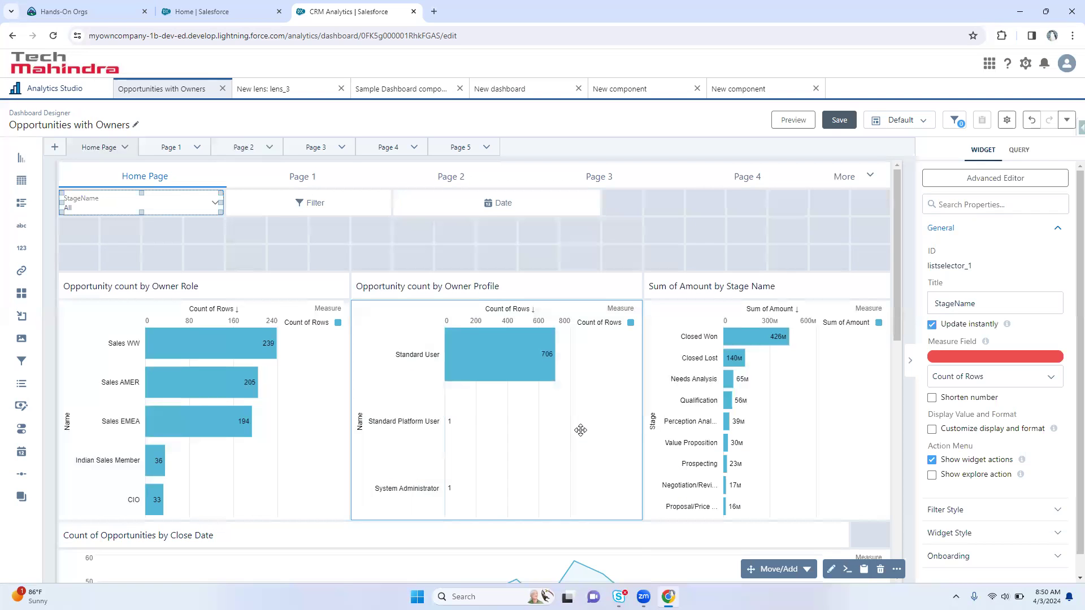
Choose the OpportunitieswithOwnerProfileRoles dataset as the filter widget's data source
{"action": "left_click", "coordinate": [333, 209]}
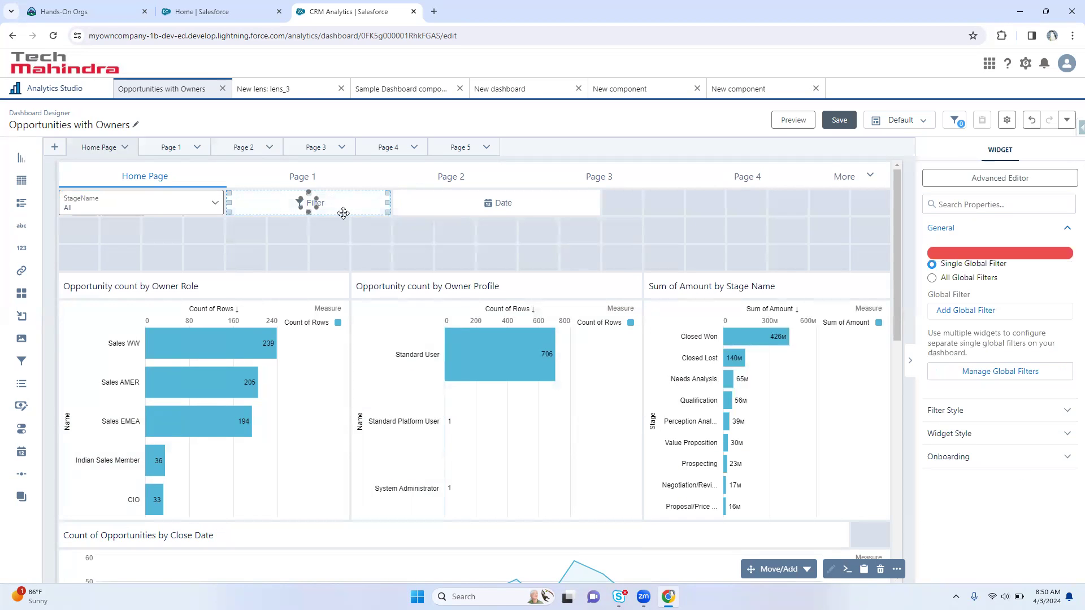
{"action": "left_click", "coordinate": [344, 213]}
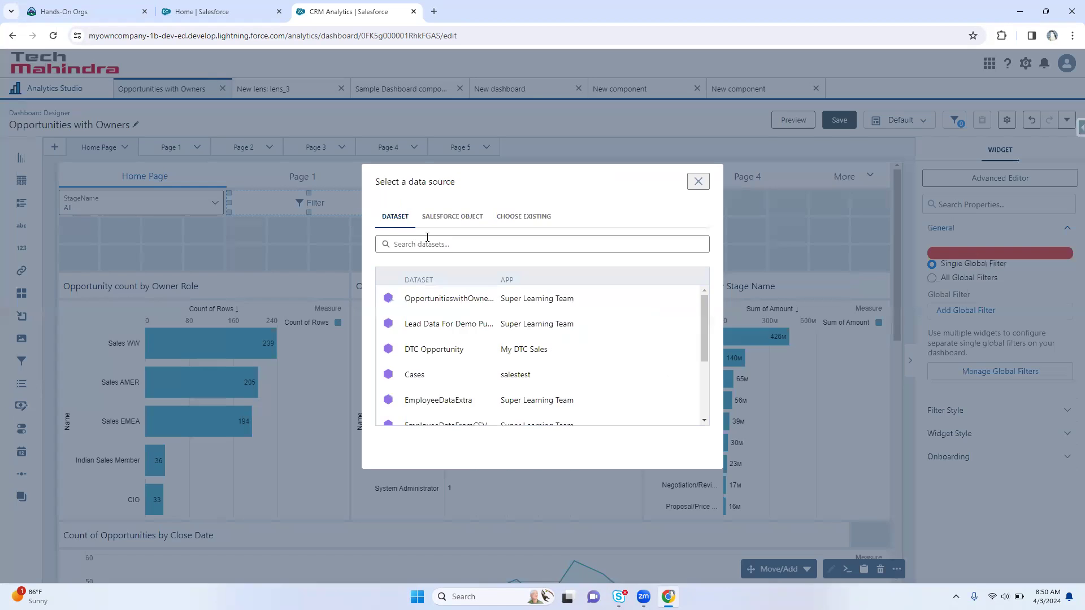
{"action": "left_click", "coordinate": [428, 299]}
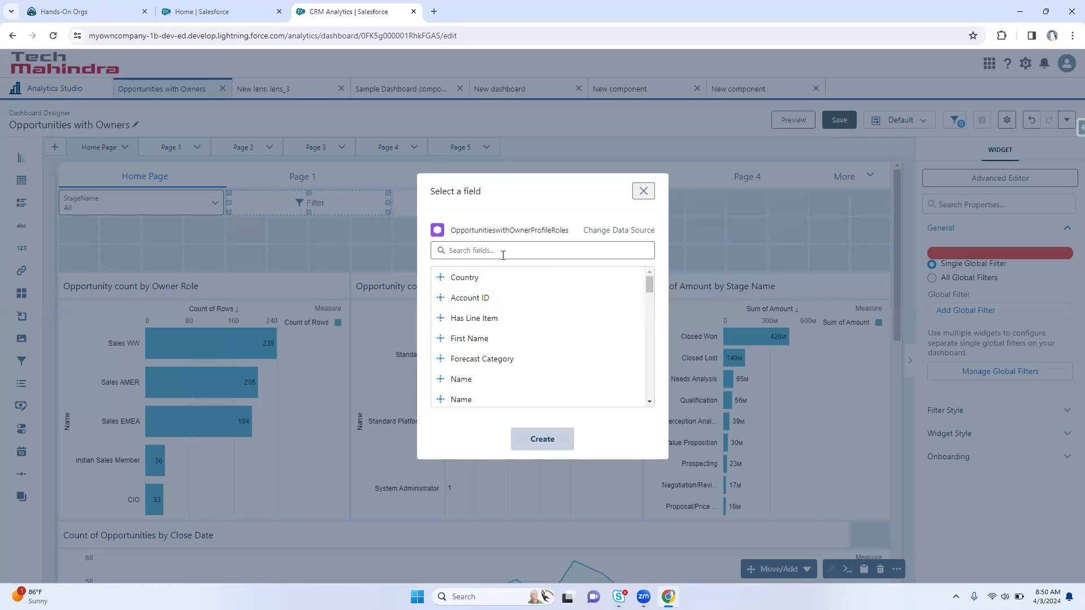
{"action": "scroll", "coordinate": [538, 274], "scroll_direction": "down", "scroll_amount": 10}
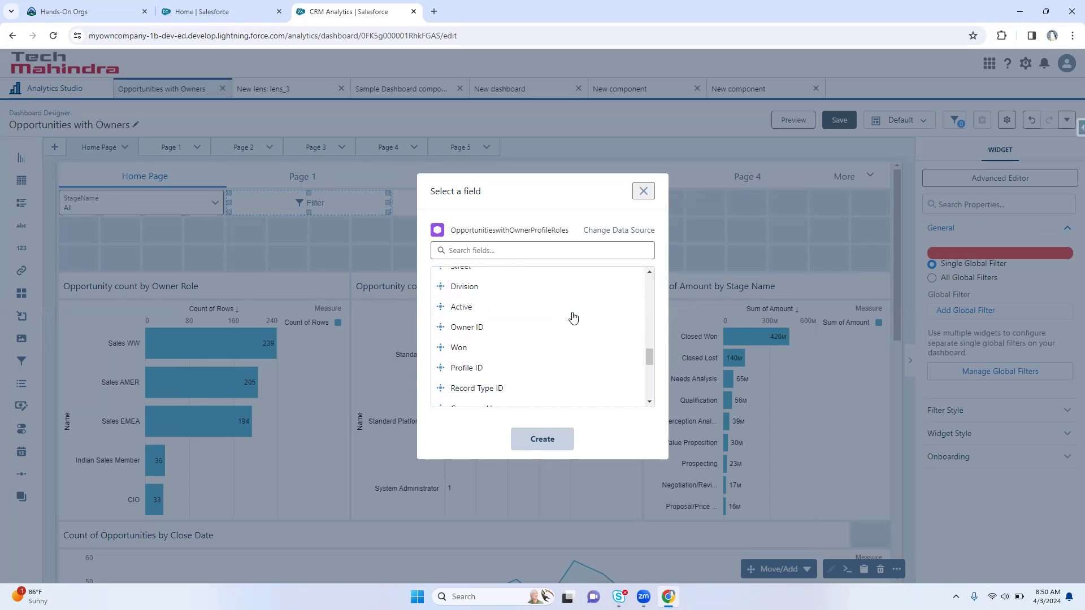
{"action": "left_click", "coordinate": [507, 250]}
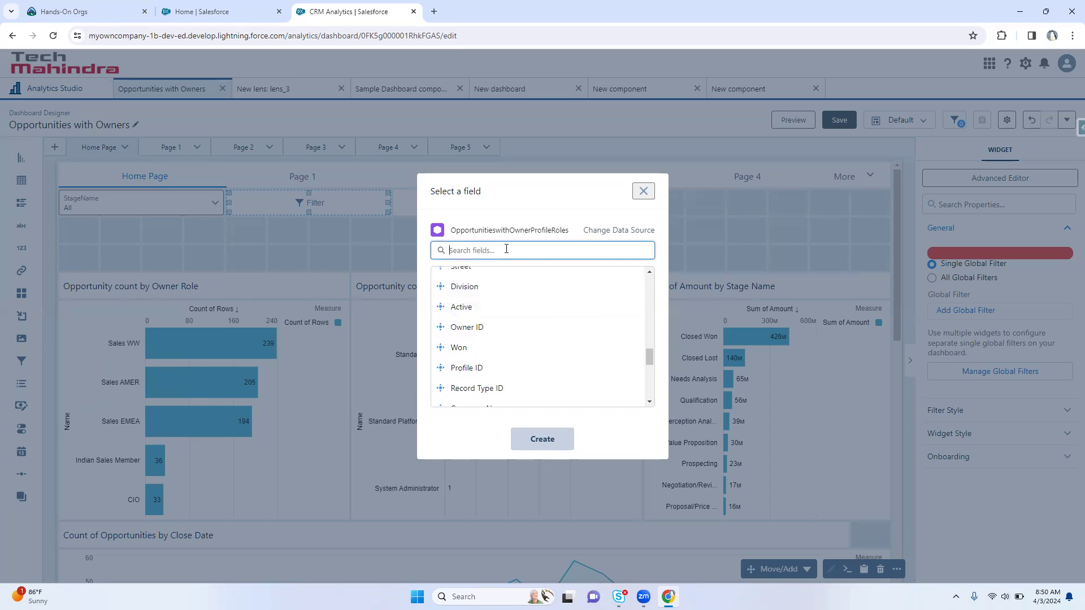
{"action": "type", "text": "role"}
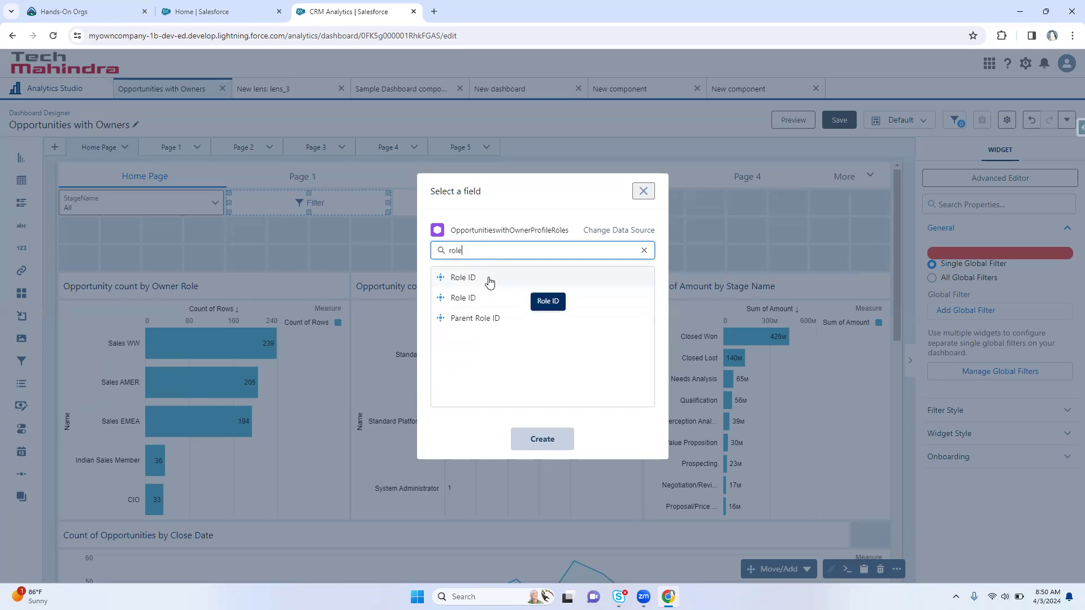
{"action": "left_click", "coordinate": [508, 278]}
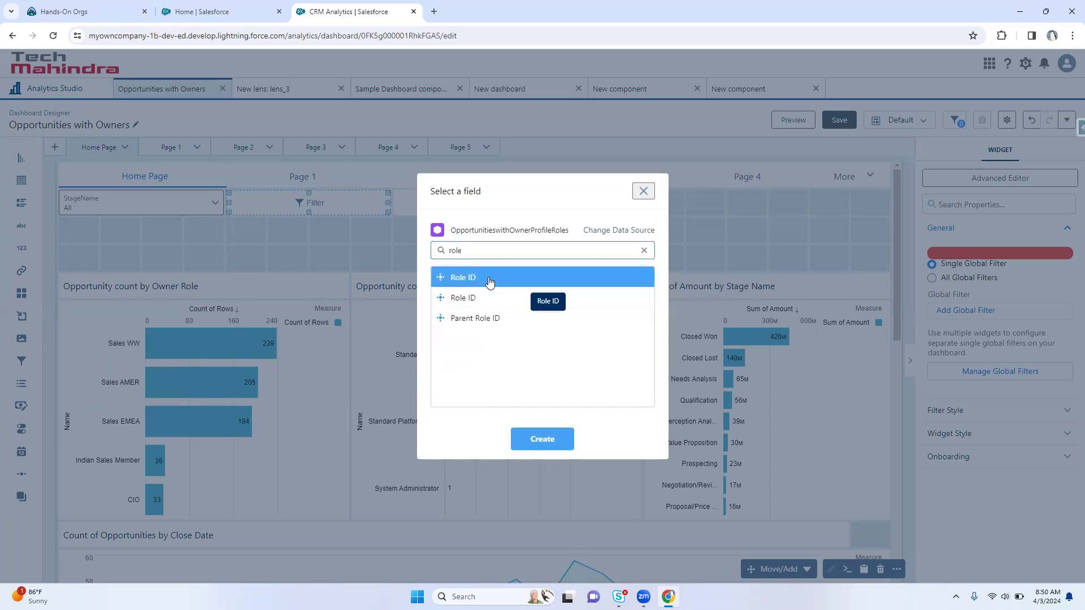
Search the dataset fields for "name" and create the filter on the second Name field
{"action": "left_click", "coordinate": [551, 255]}
{"action": "key", "text": "ctrl+a"}
{"action": "key", "text": "BackSpace"}
{"action": "type", "text": "nam"}
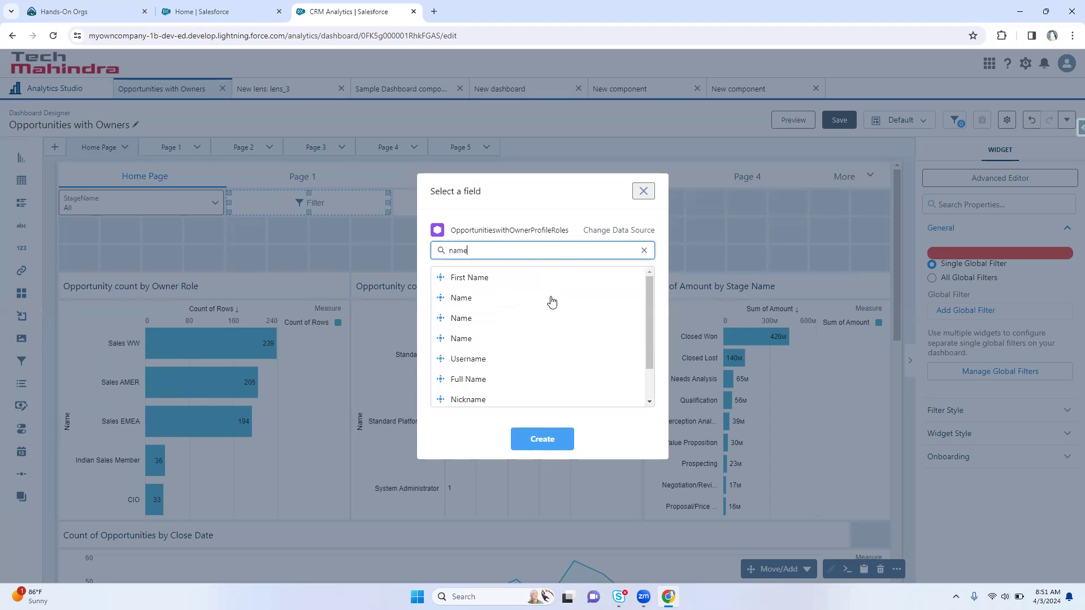
{"action": "scroll", "coordinate": [552, 303], "scroll_direction": "down", "scroll_amount": 1}
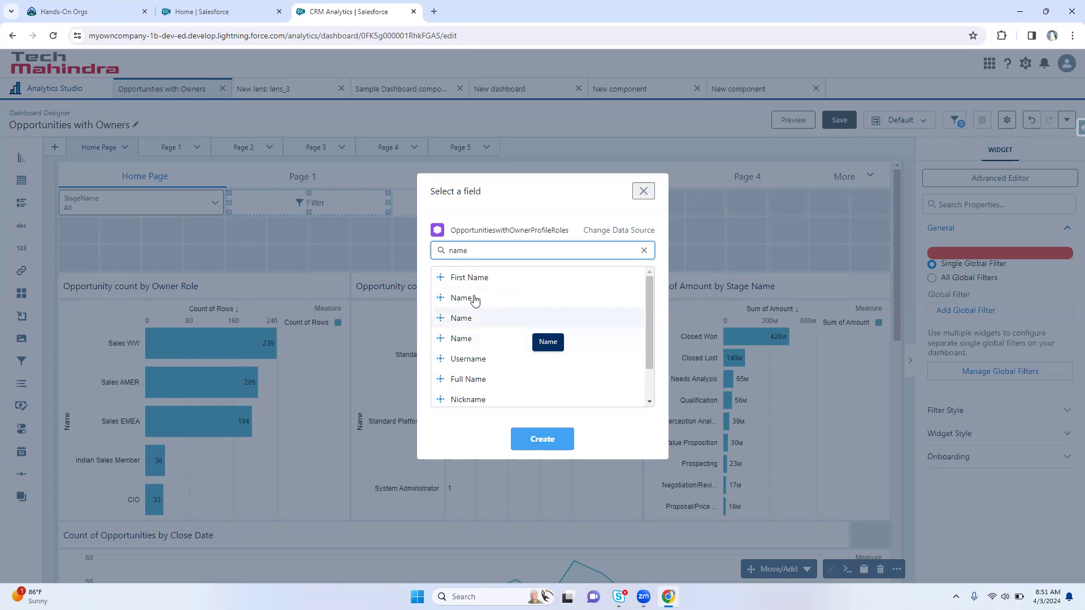
{"action": "left_click", "coordinate": [472, 318]}
{"action": "left_click", "coordinate": [540, 439]}
Bind the date widget to the Close Date field of the OpportunitieswithOwnerProfileRoles dataset
{"action": "left_click_drag", "start_coordinate": [484, 204], "coordinate": [535, 230]}
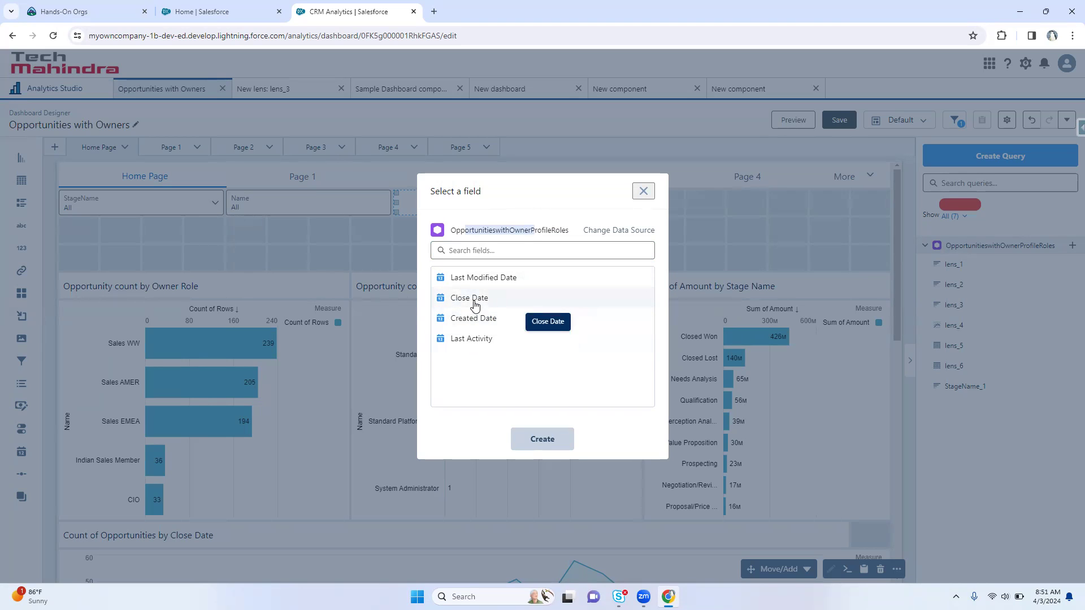
{"action": "left_click", "coordinate": [643, 191]}
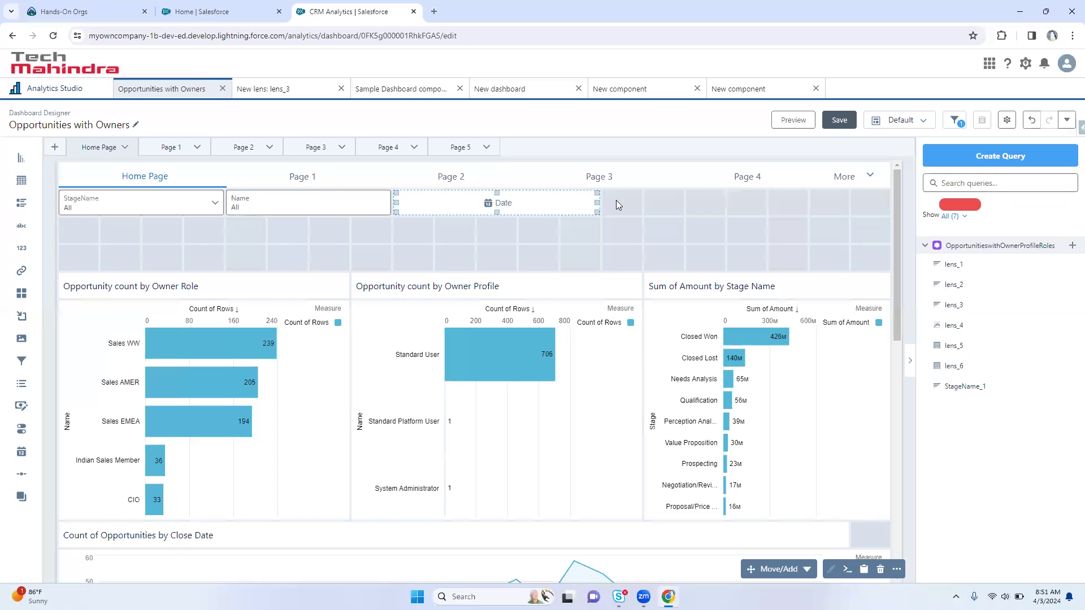
{"action": "left_click", "coordinate": [496, 207]}
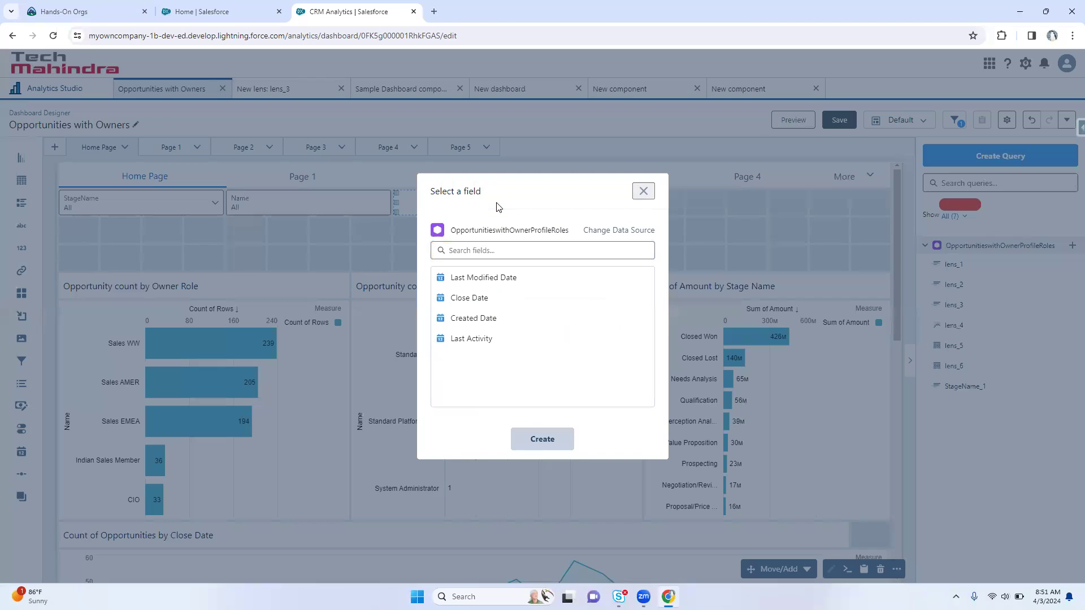
{"action": "left_click", "coordinate": [475, 304]}
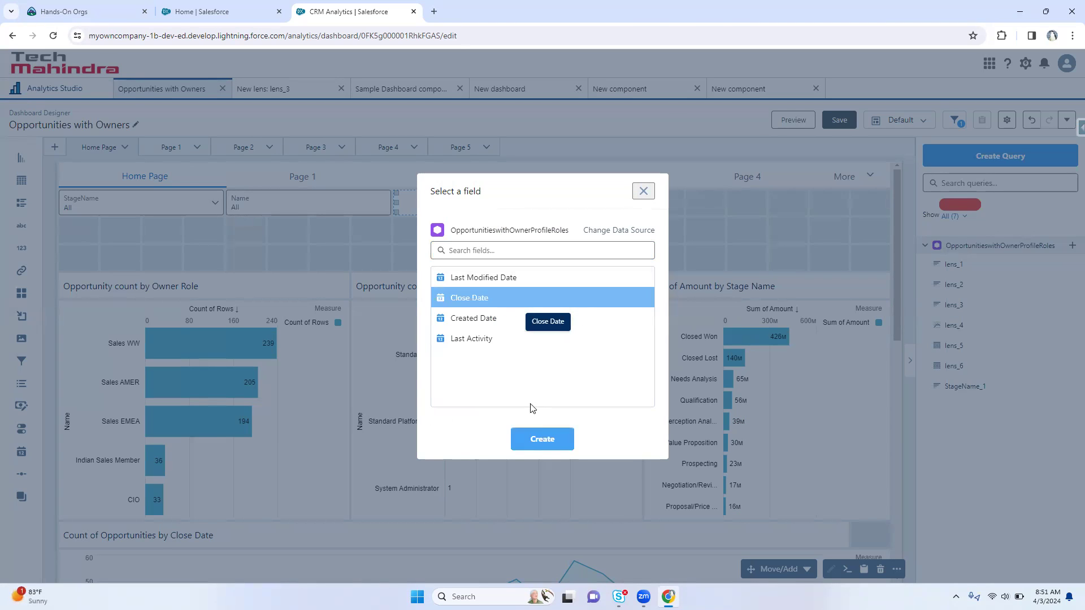
{"action": "left_click", "coordinate": [544, 441]}
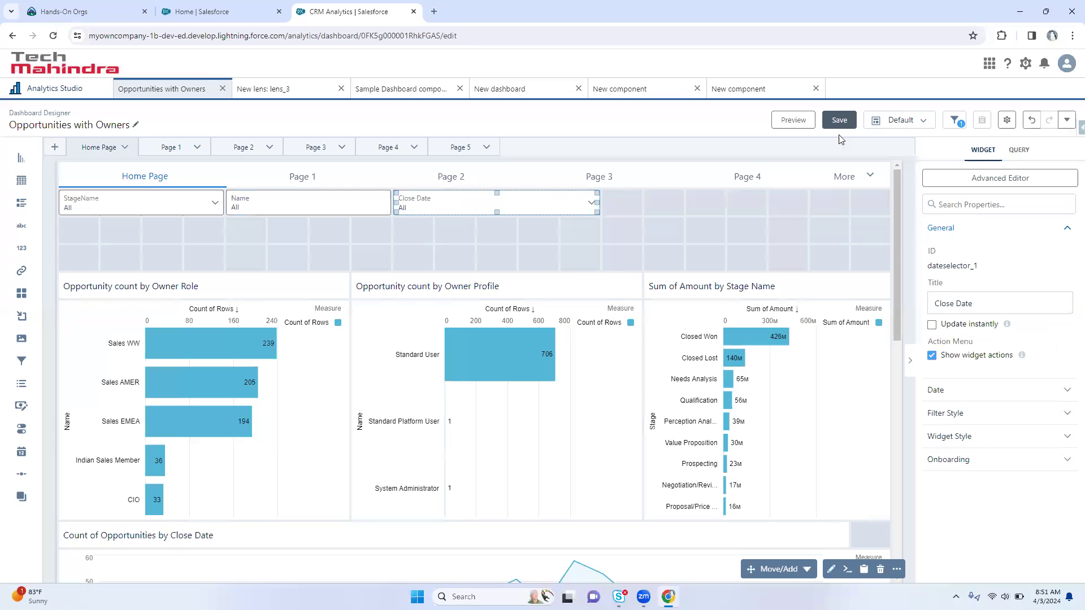
Preview the dashboard and filter StageName by Closed Lost, Needs Analysis and Perception Analysis in turn
{"action": "key", "text": "ctrl+e"}
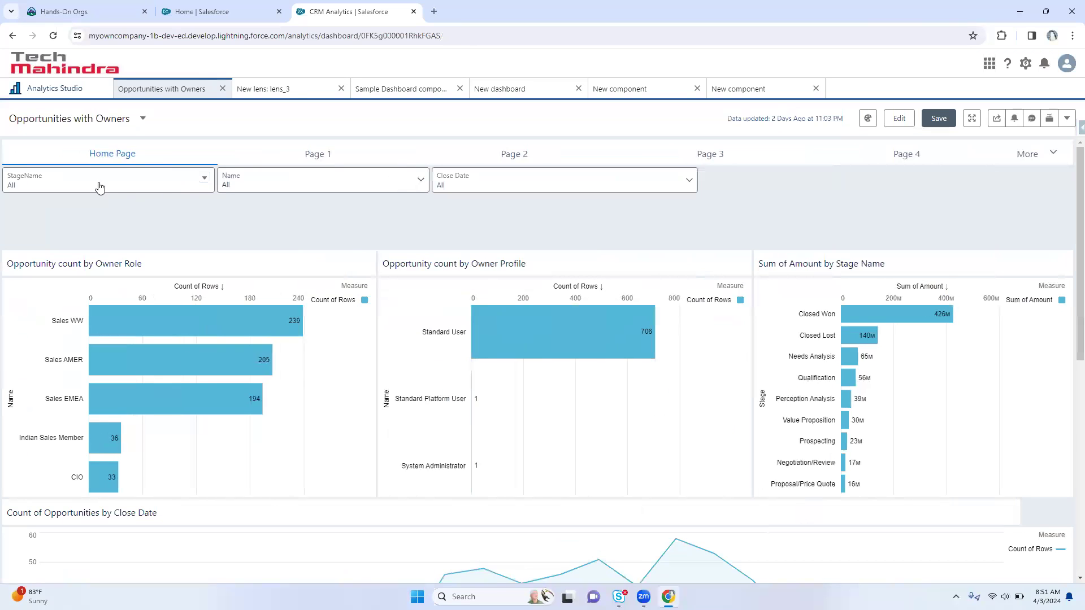
{"action": "left_click", "coordinate": [97, 184]}
{"action": "left_click", "coordinate": [75, 257]}
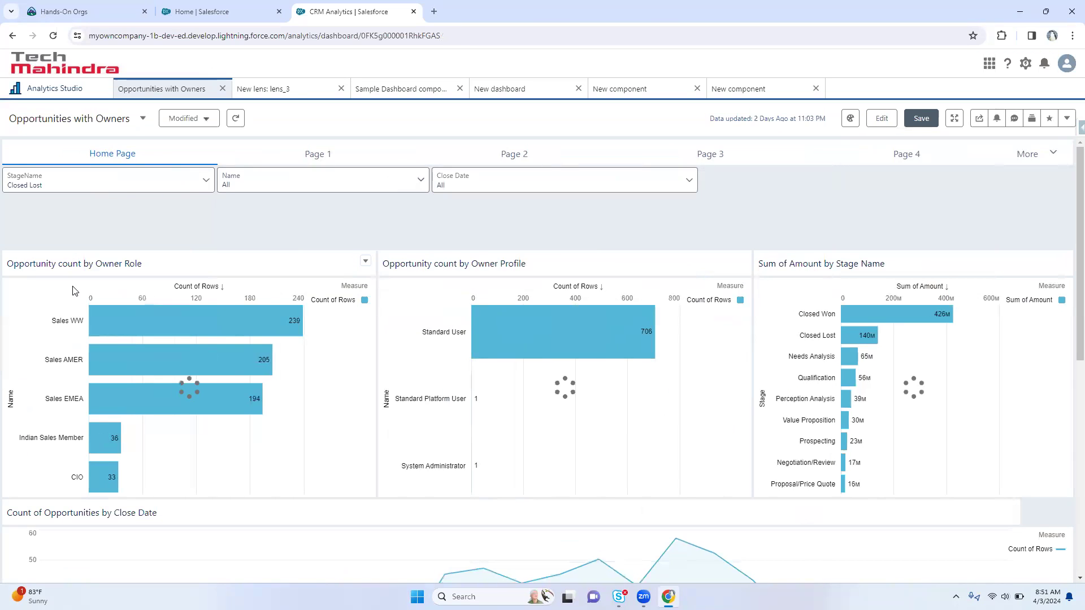
{"action": "left_click", "coordinate": [89, 193]}
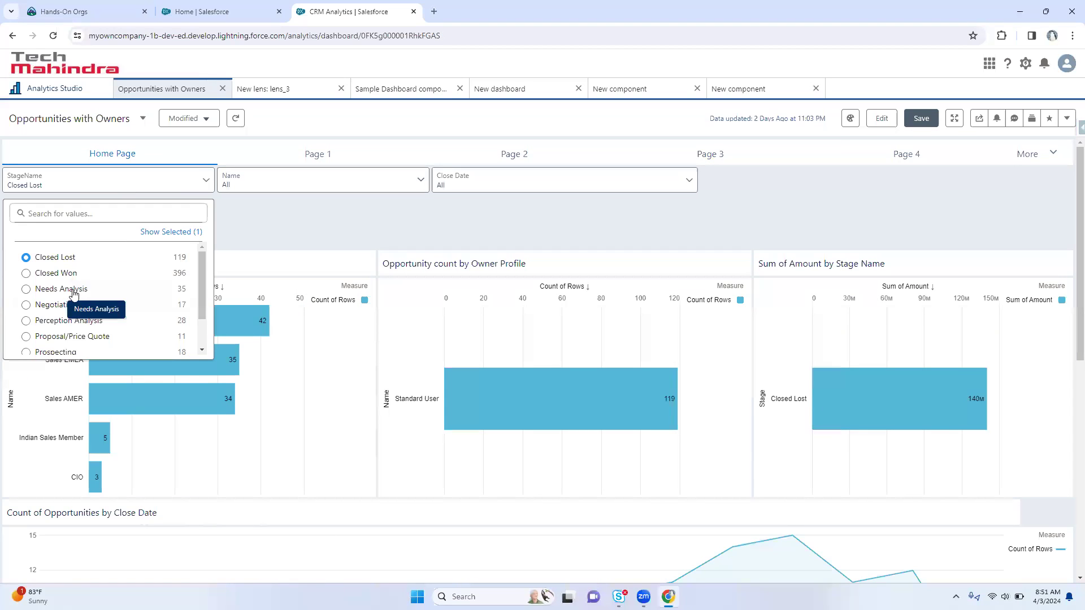
{"action": "left_click", "coordinate": [73, 289]}
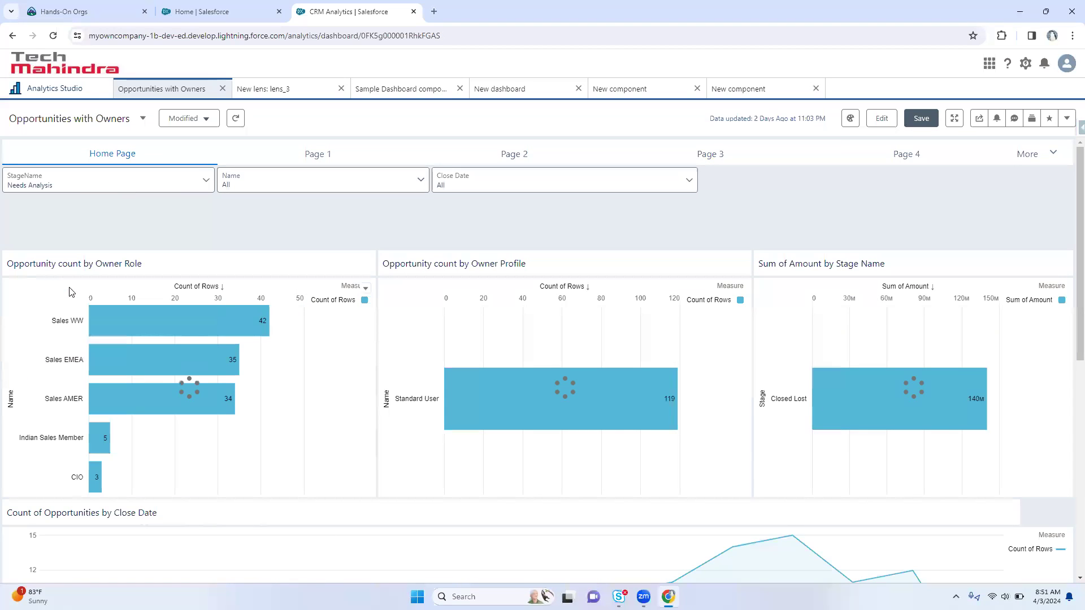
{"action": "left_click", "coordinate": [100, 182]}
{"action": "left_click", "coordinate": [82, 320]}
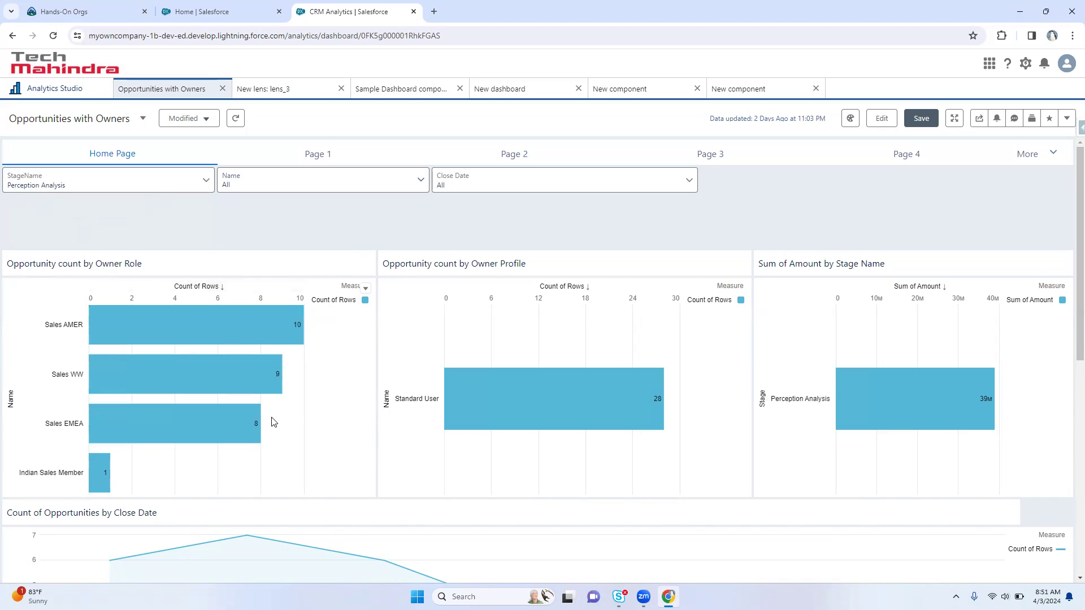
Filter StageName by Proposal/Price Quote in the dashboard preview and check the stage value list again
{"action": "left_click", "coordinate": [84, 187]}
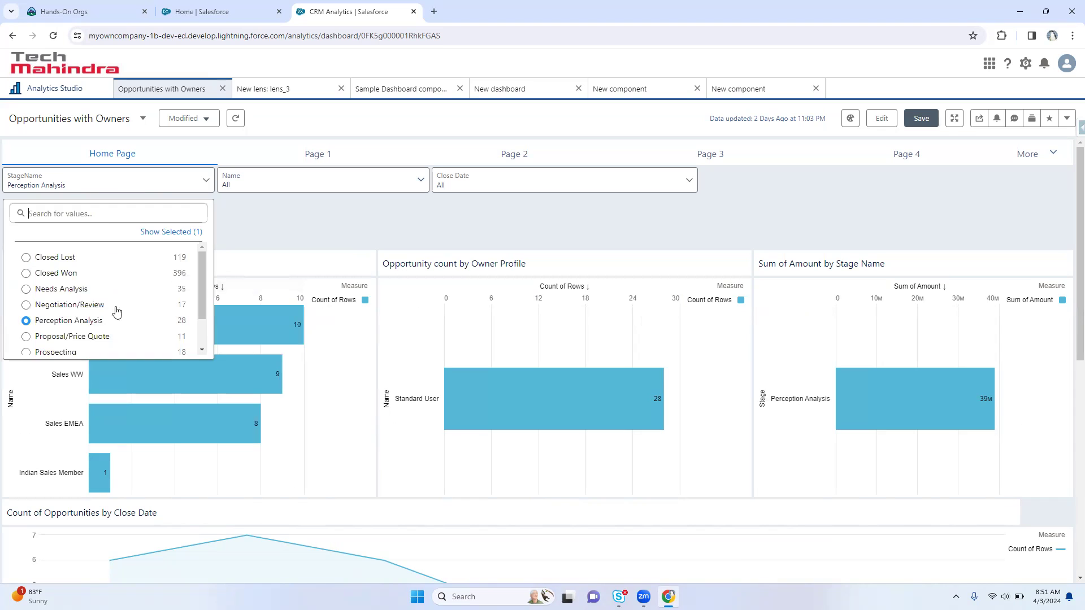
{"action": "left_click", "coordinate": [88, 338]}
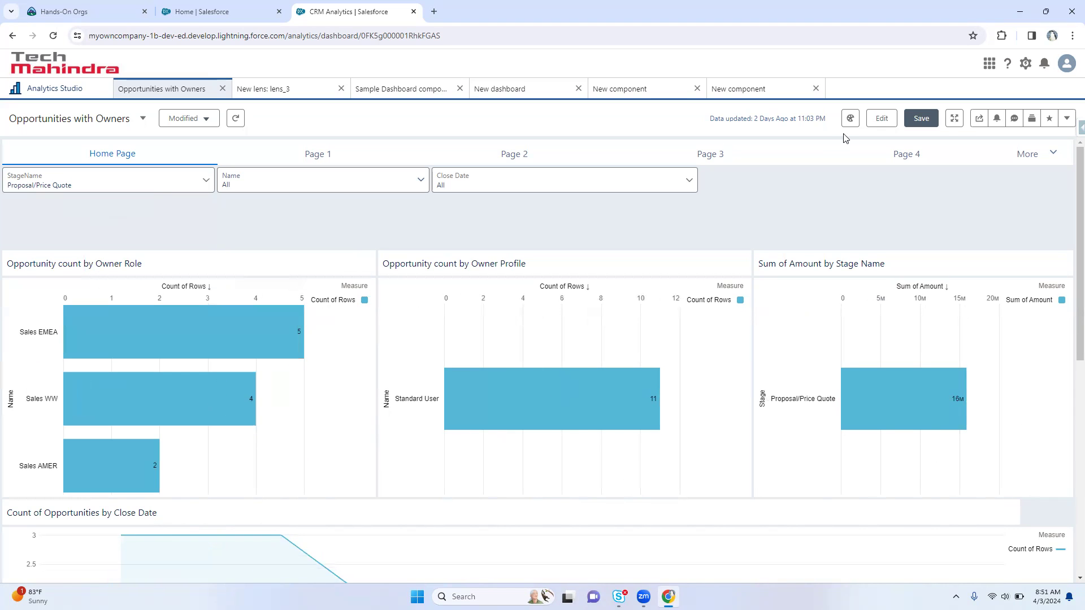
{"action": "left_click", "coordinate": [60, 186]}
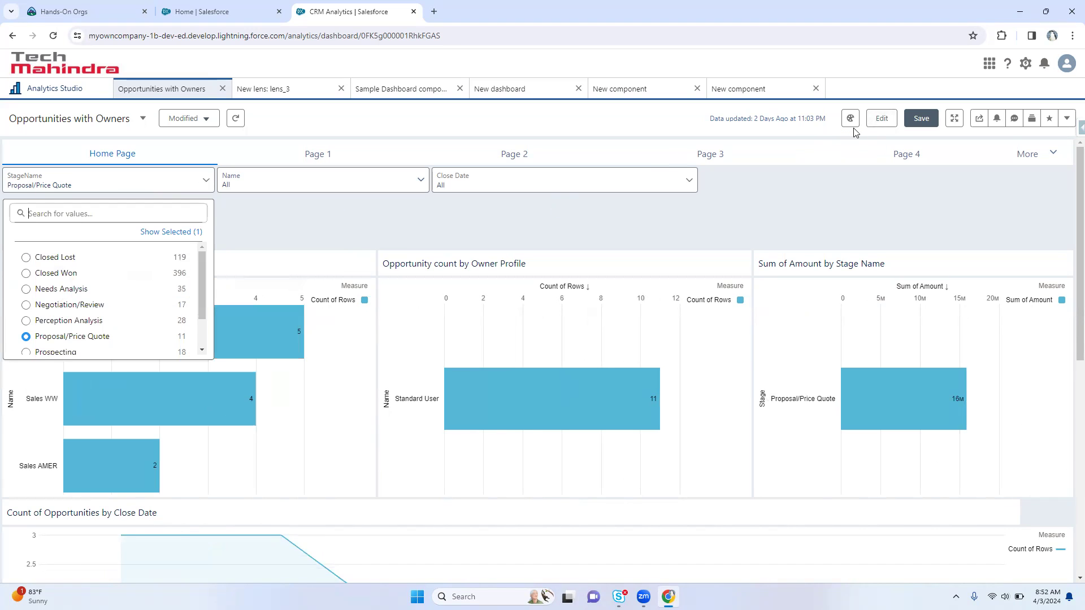
Return to editing the dashboard and set the StageName filter query's selection type to Multiple selection
{"action": "left_click", "coordinate": [881, 118]}
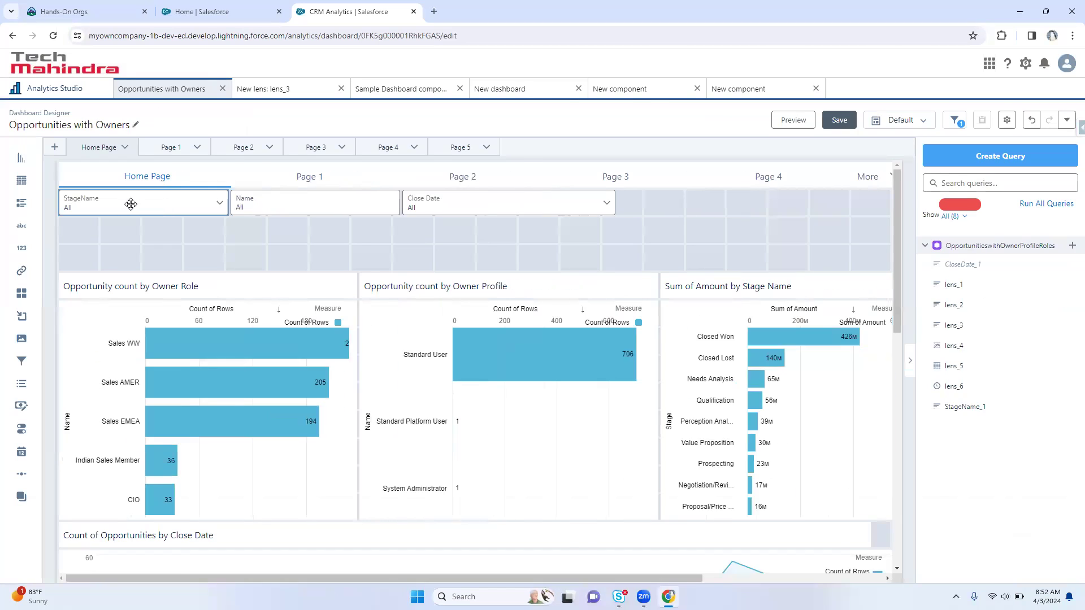
{"action": "left_click", "coordinate": [125, 203]}
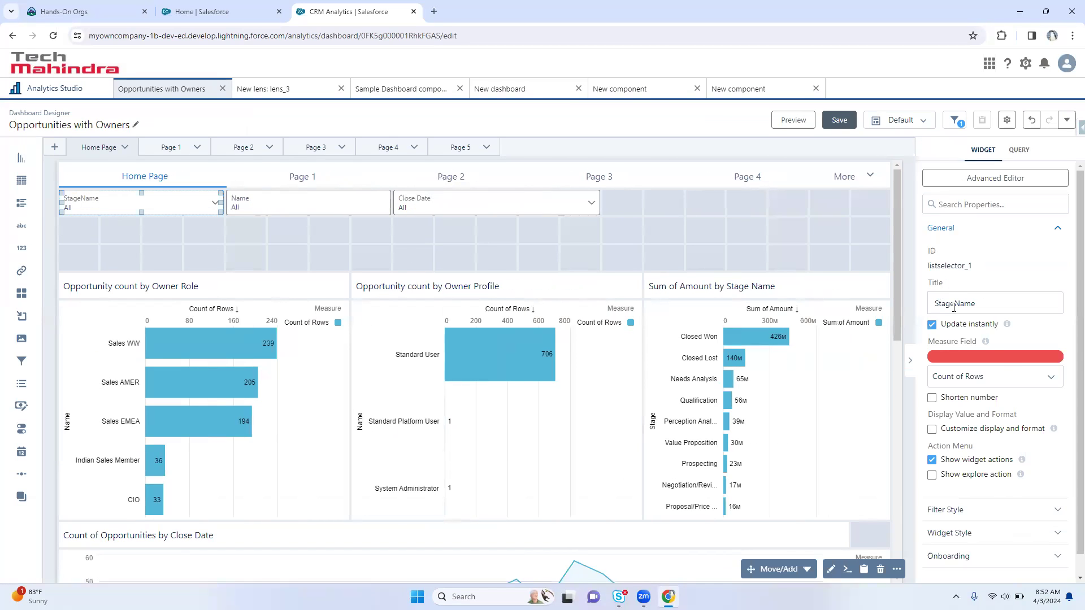
{"action": "left_click", "coordinate": [1019, 150]}
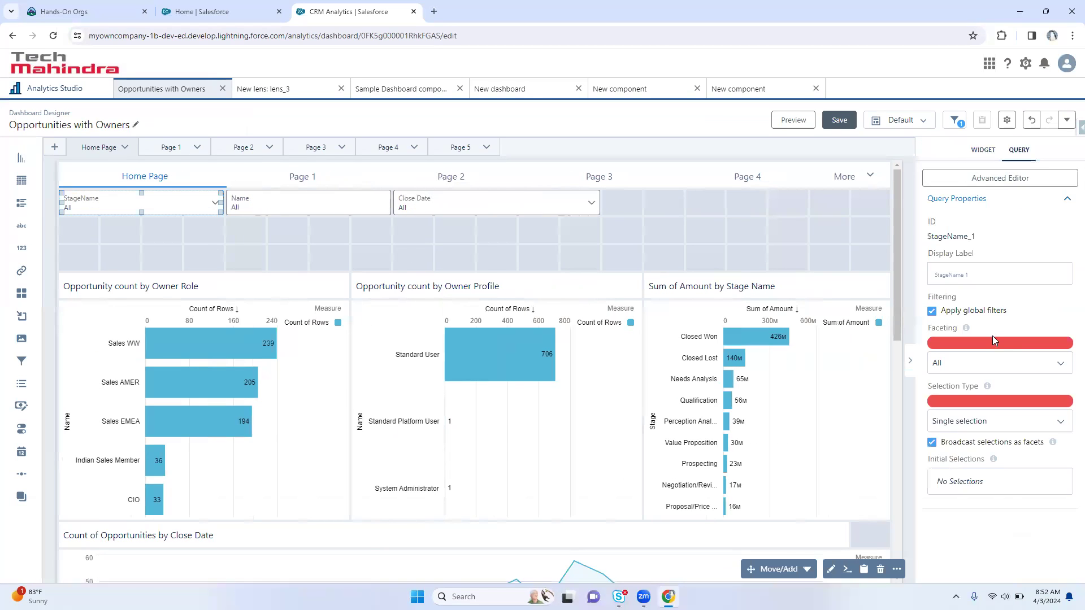
{"action": "left_click", "coordinate": [973, 428]}
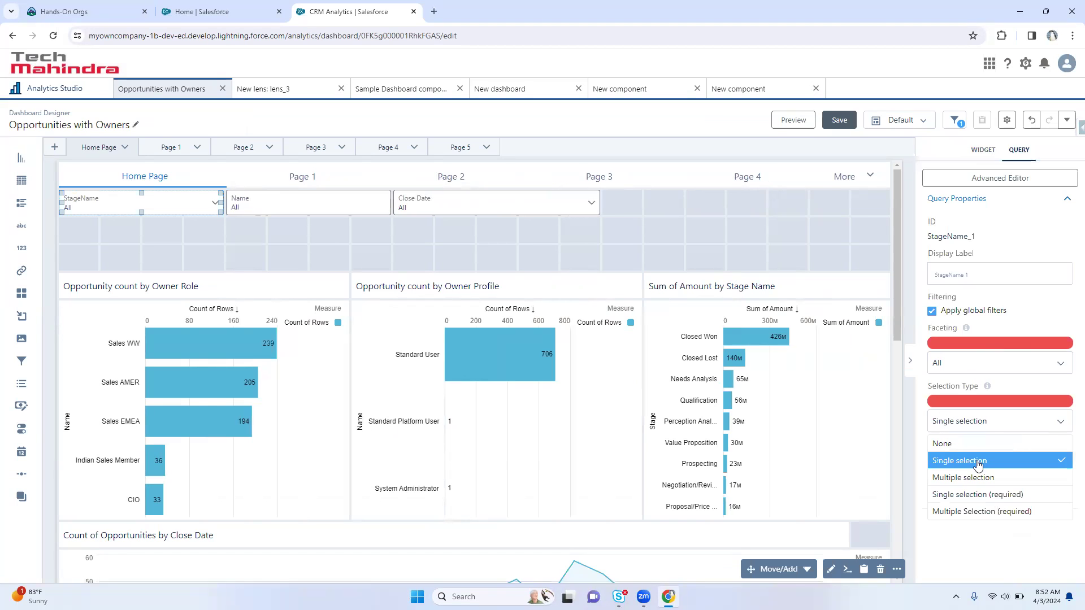
{"action": "left_click", "coordinate": [979, 479]}
Preview the dashboard and filter StageName by Closed Won, Needs Analysis, Negotiation/Review and Perception Analysis together
{"action": "left_click", "coordinate": [791, 120]}
{"action": "left_click", "coordinate": [103, 184]}
{"action": "left_click", "coordinate": [48, 274]}
{"action": "left_click", "coordinate": [49, 289]}
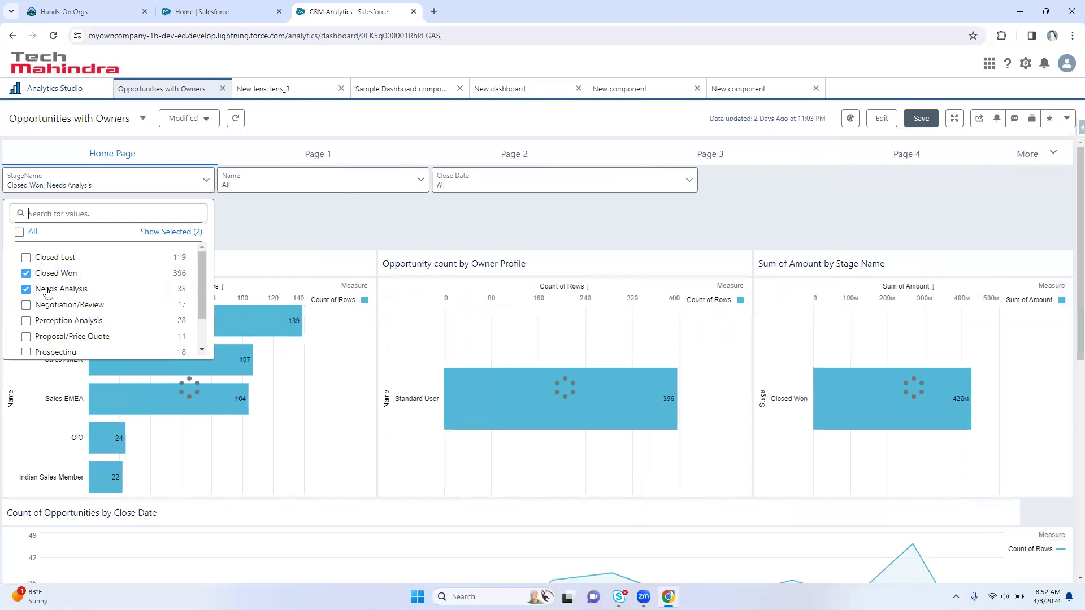
{"action": "left_click", "coordinate": [49, 306]}
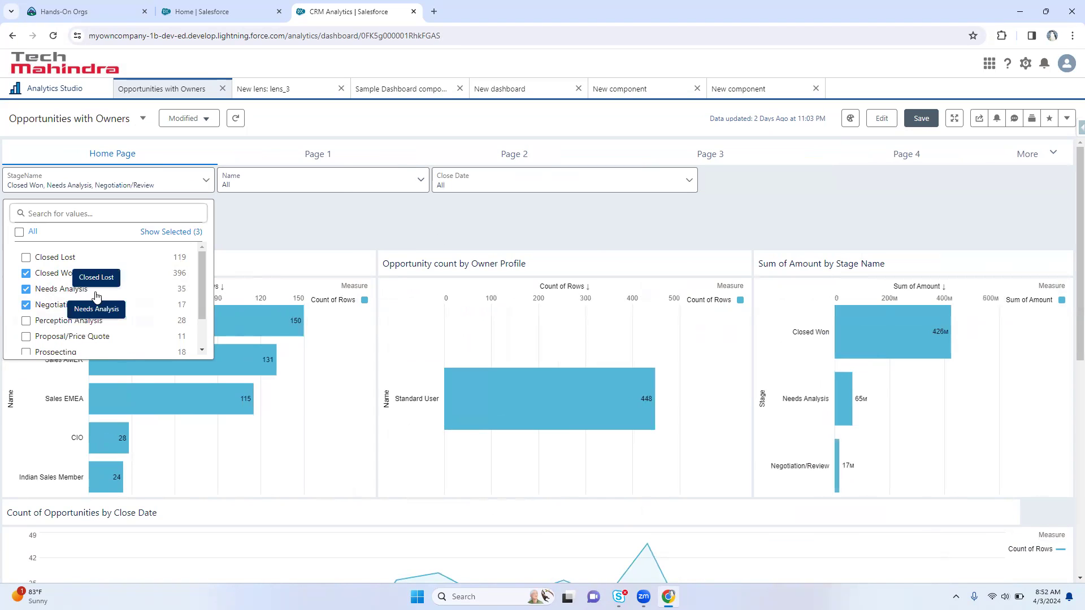
{"action": "left_click", "coordinate": [101, 322]}
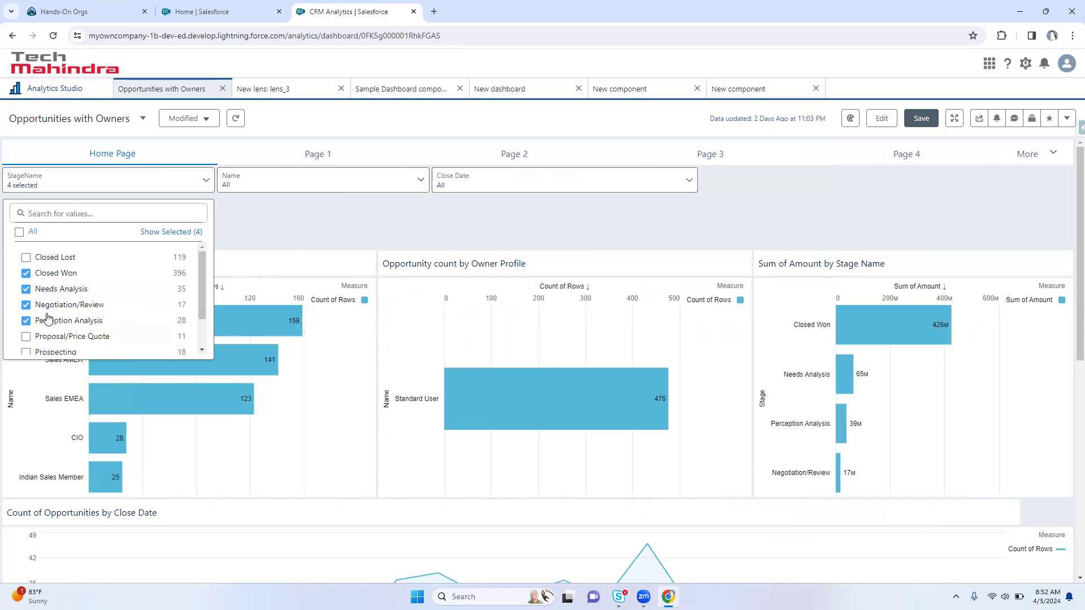
Return to editing the dashboard and turn off Update instantly for the StageName filter widget
{"action": "left_click", "coordinate": [880, 120]}
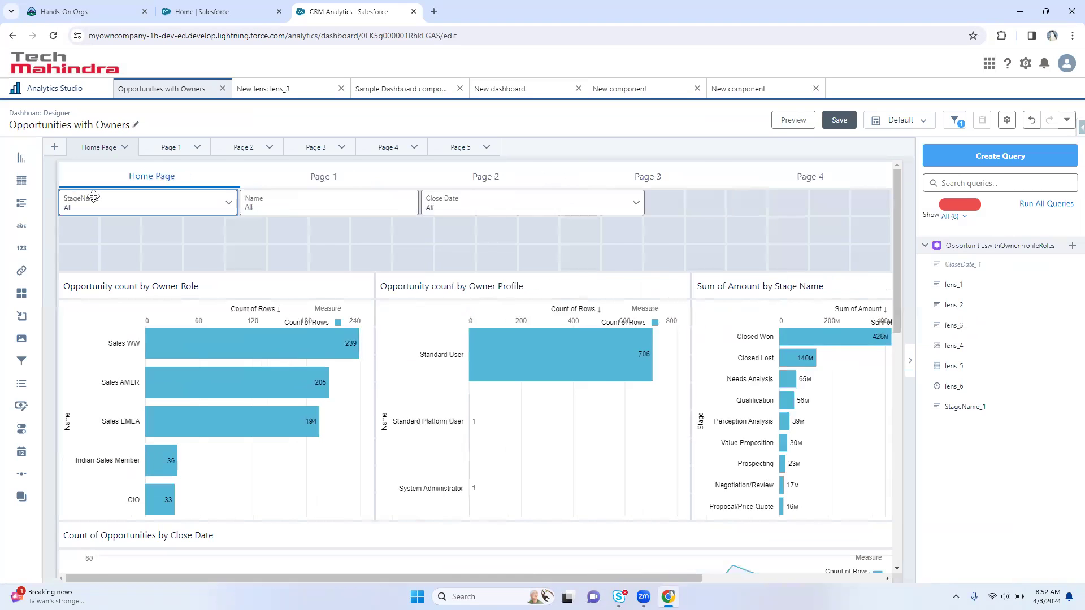
{"action": "left_click", "coordinate": [125, 197]}
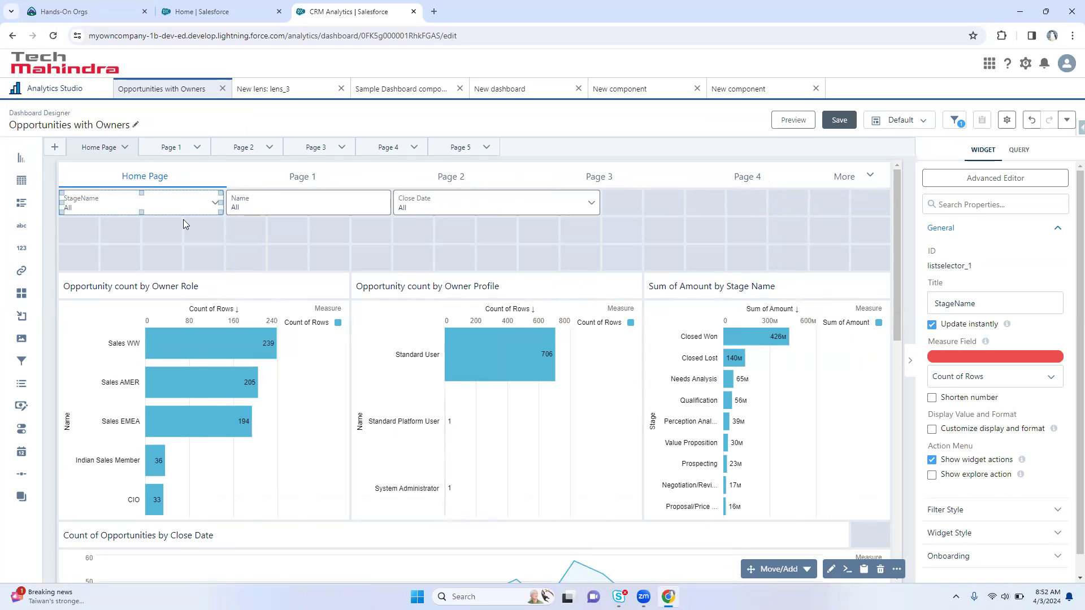
{"action": "left_click_drag", "start_coordinate": [943, 324], "coordinate": [987, 328]}
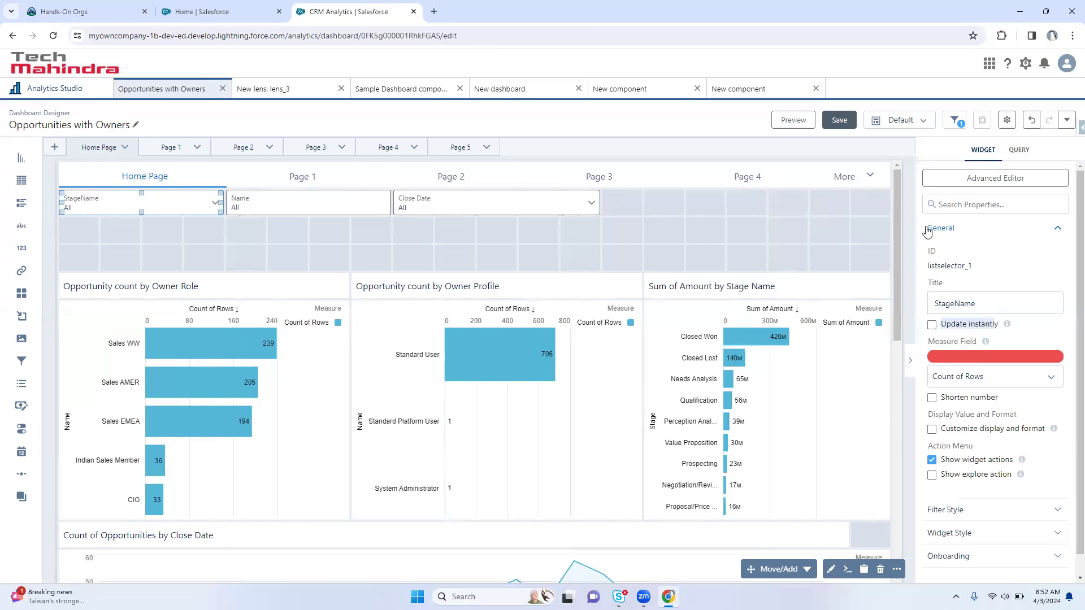
Preview the dashboard, select Closed Lost, Closed Won and Negotiation/Review in StageName, and apply the selection with an update
{"action": "left_click", "coordinate": [793, 120]}
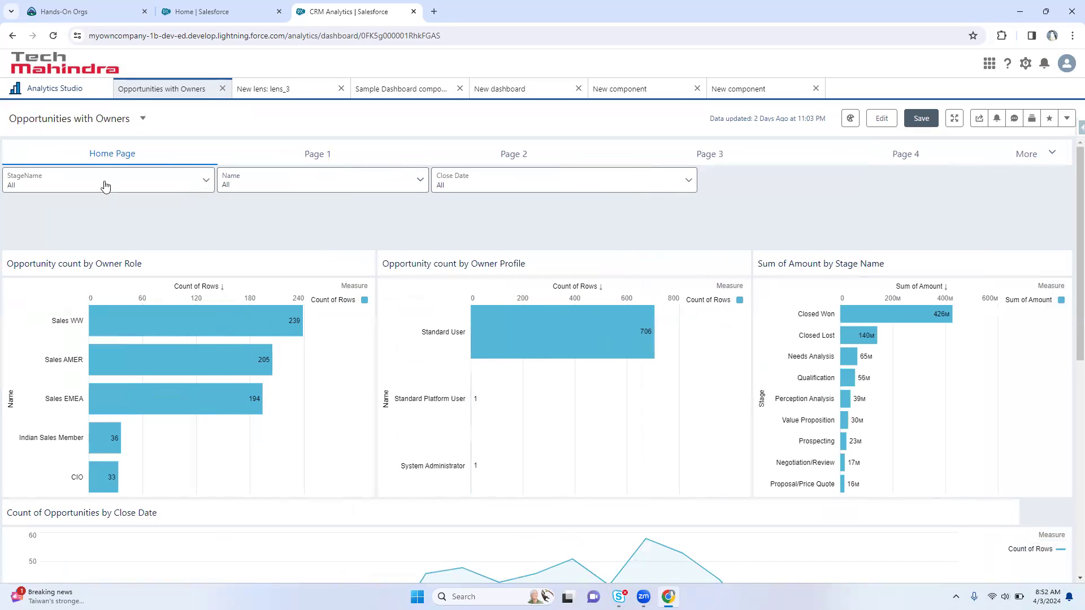
{"action": "left_click", "coordinate": [106, 186]}
{"action": "left_click", "coordinate": [67, 257]}
{"action": "left_click", "coordinate": [64, 273]}
{"action": "left_click", "coordinate": [55, 305]}
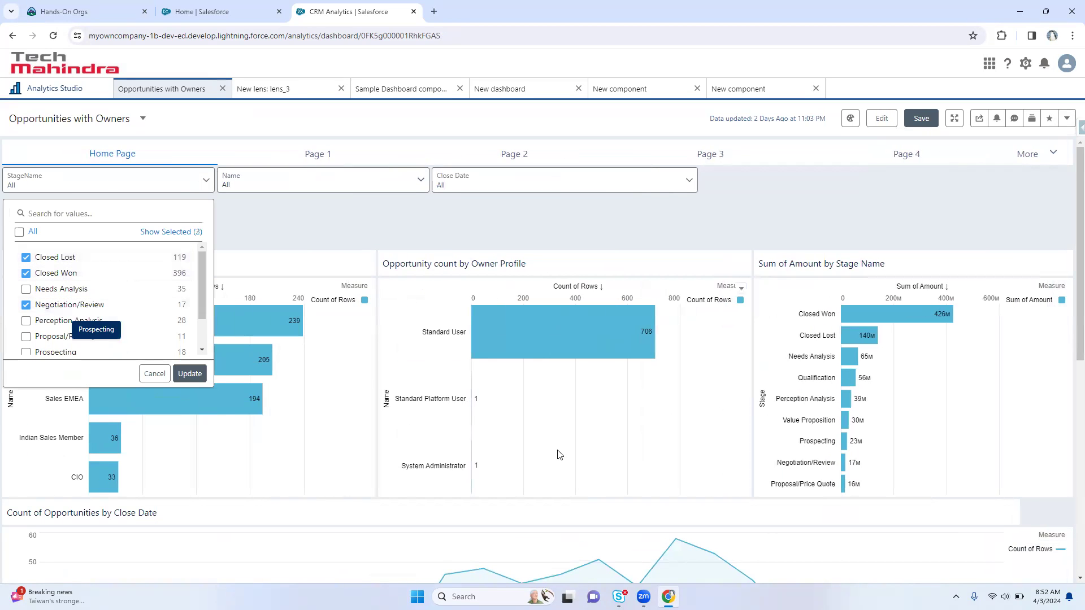
{"action": "left_click", "coordinate": [190, 375]}
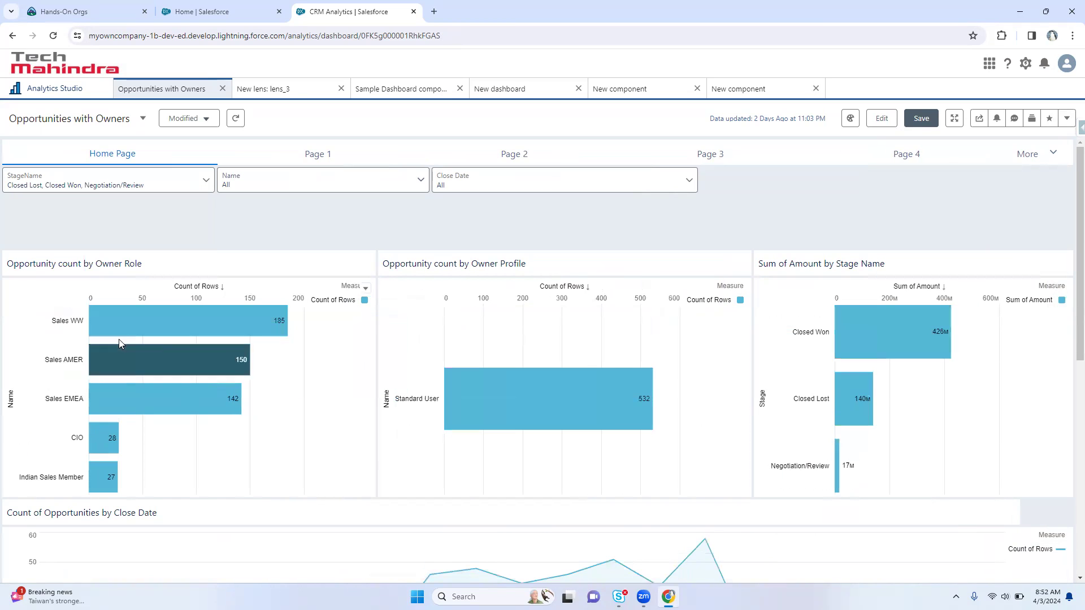
Add Perception Analysis and Needs Analysis to the StageName selection, update the dashboard and review the selected stages
{"action": "left_click", "coordinate": [132, 183]}
{"action": "left_click", "coordinate": [63, 321]}
{"action": "left_click", "coordinate": [69, 290]}
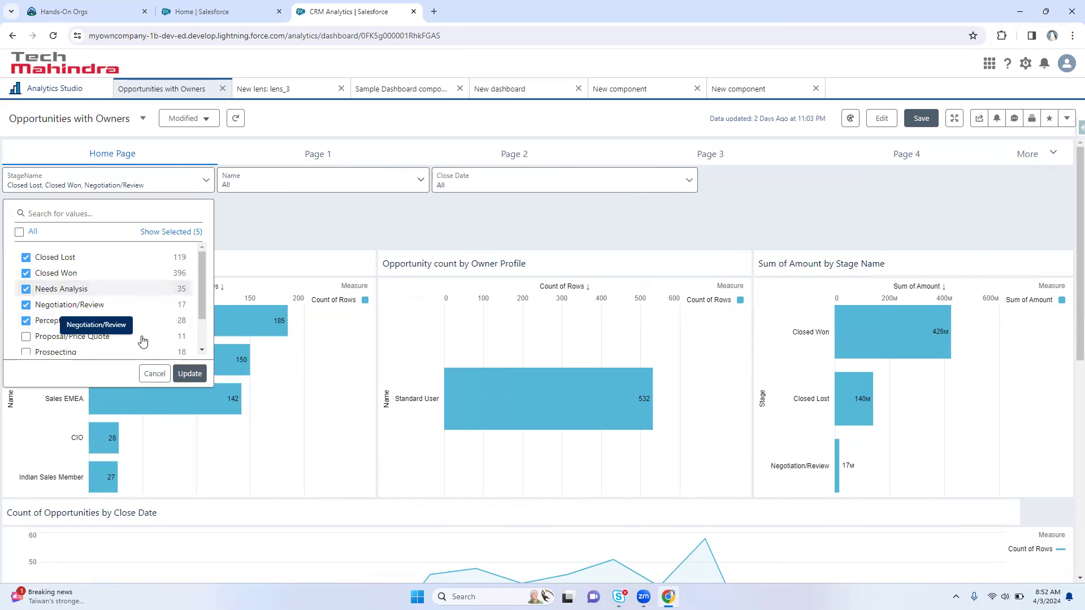
{"action": "left_click", "coordinate": [190, 373]}
{"action": "left_click", "coordinate": [61, 184]}
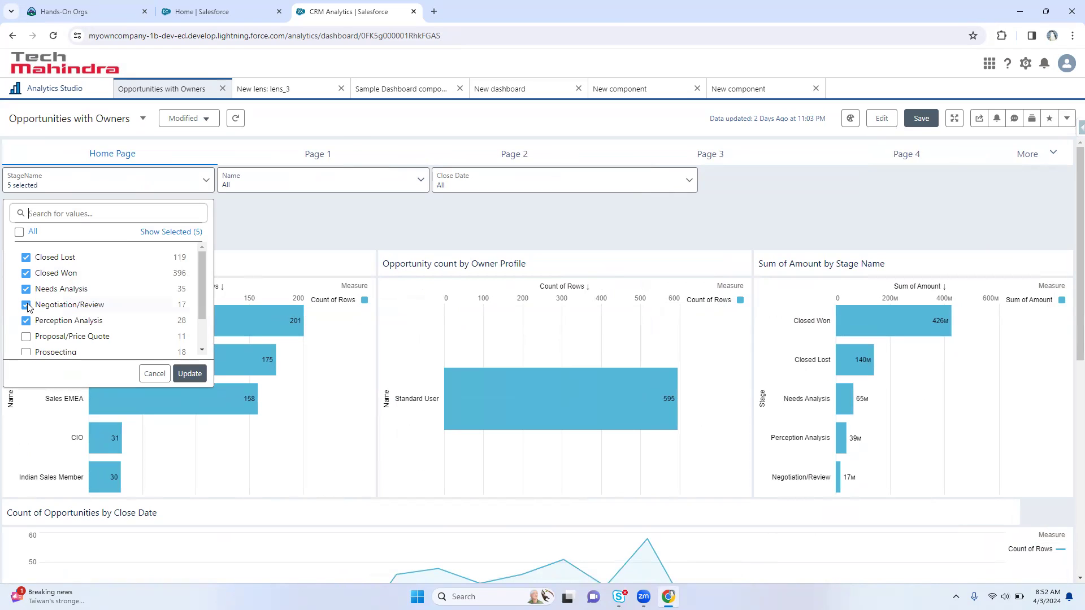
Return to editing the dashboard and set the StageName filter query's selection type to Single selection (required)
{"action": "left_click", "coordinate": [882, 119]}
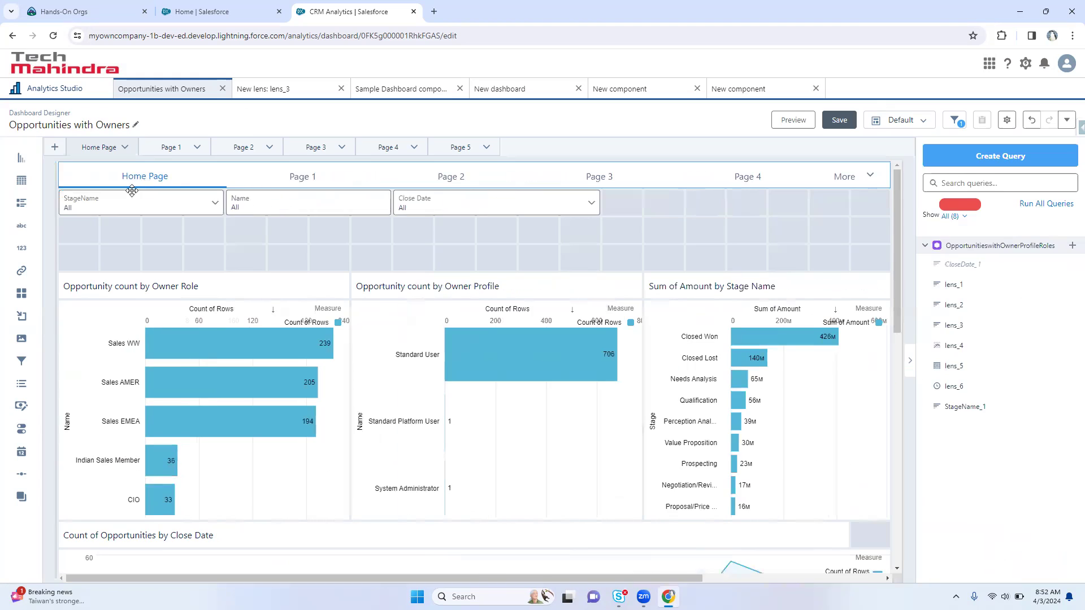
{"action": "left_click", "coordinate": [121, 207]}
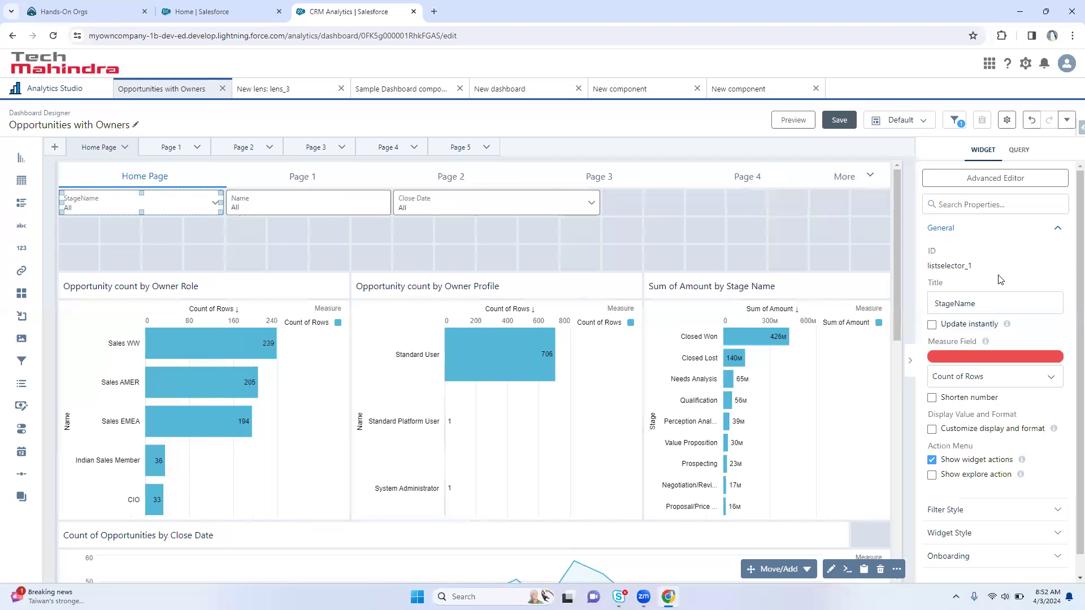
{"action": "left_click", "coordinate": [1016, 161]}
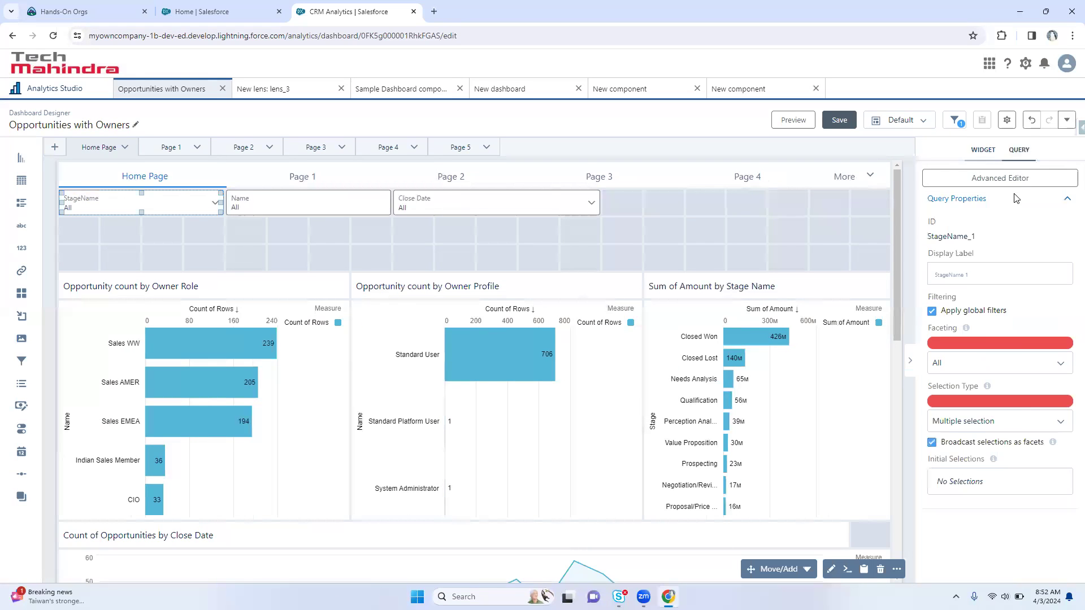
{"action": "left_click", "coordinate": [990, 430]}
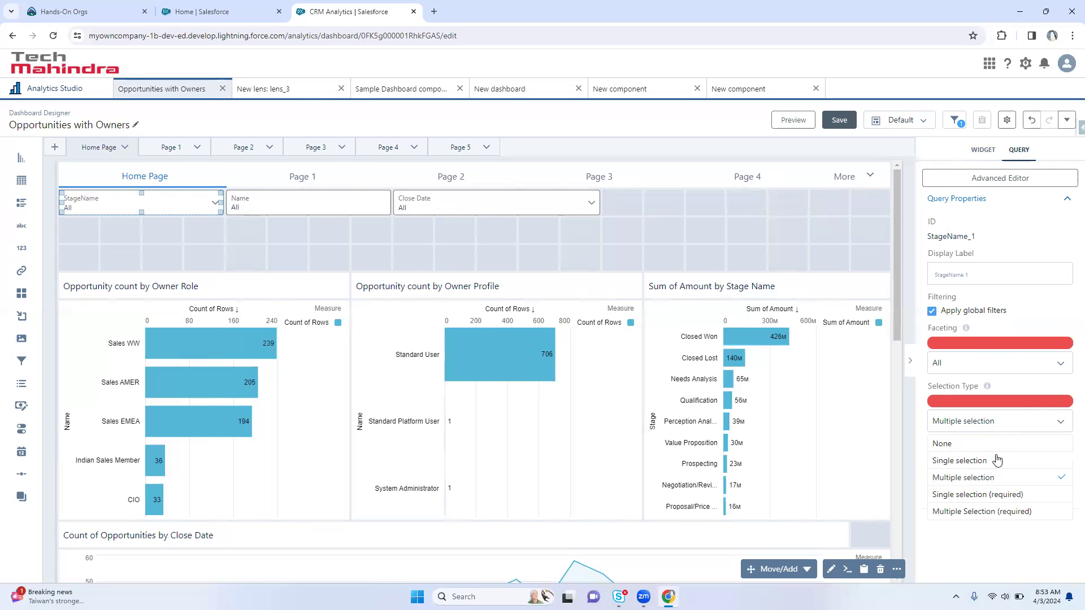
{"action": "left_click", "coordinate": [1003, 495]}
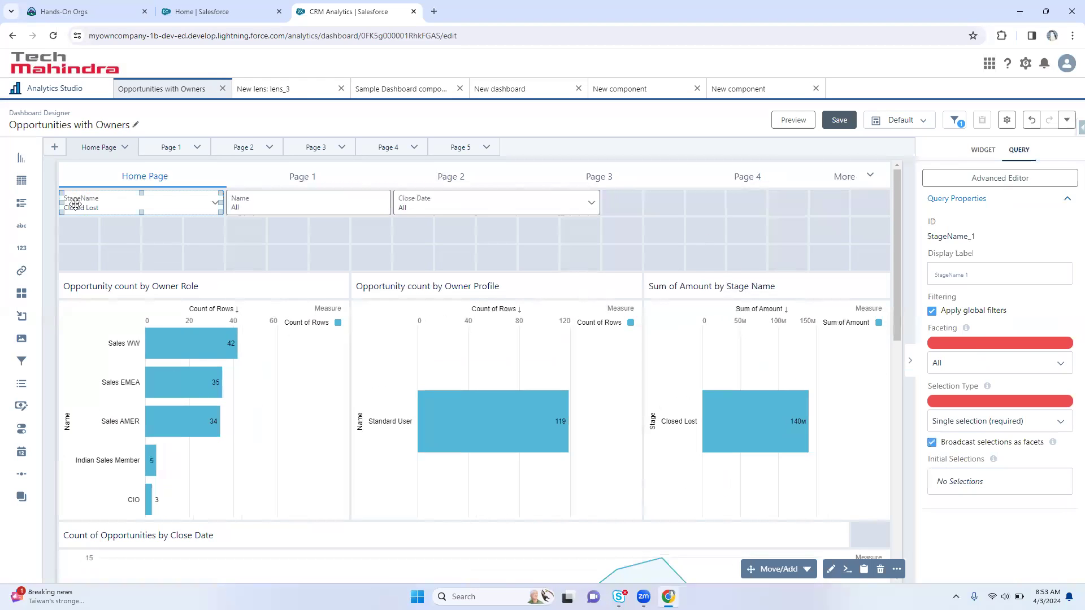
Preview the dashboard, switch the StageName filter to Closed Won and update the charts
{"action": "left_click", "coordinate": [794, 120]}
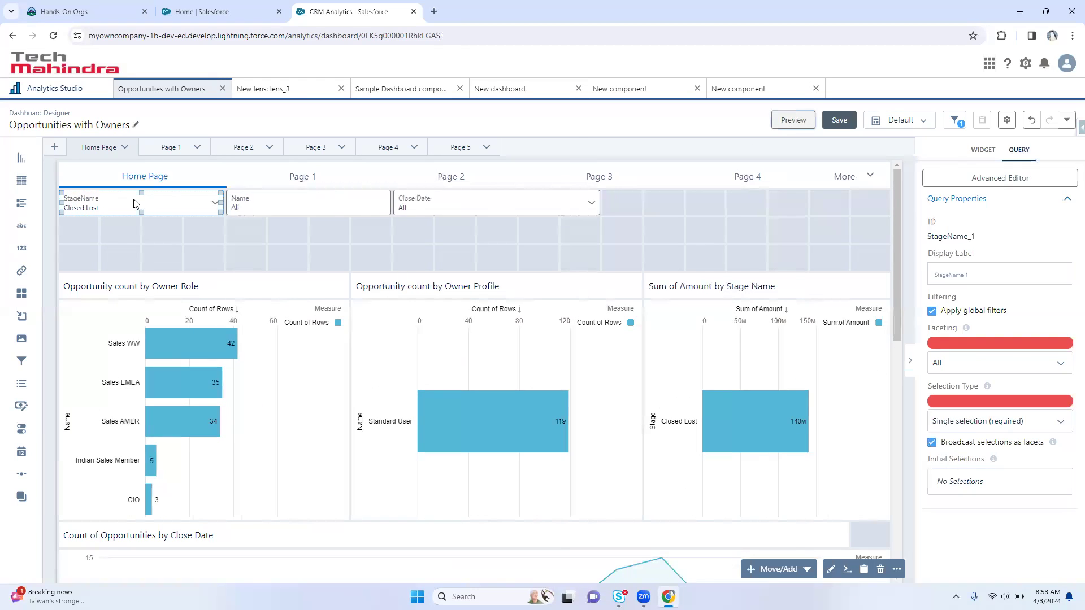
{"action": "left_click", "coordinate": [98, 190]}
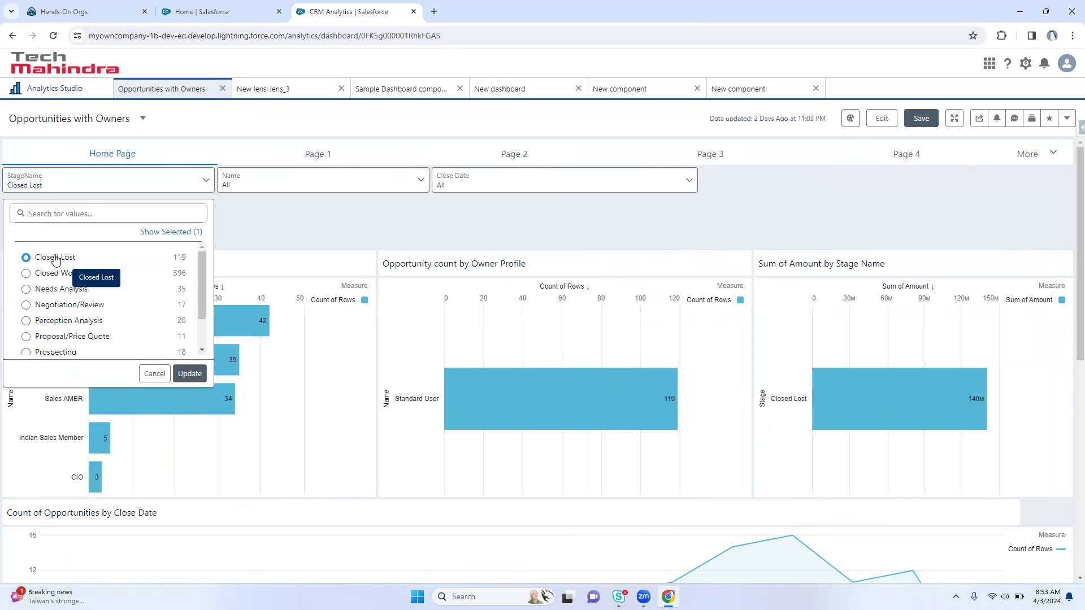
{"action": "left_click", "coordinate": [55, 273]}
{"action": "left_click", "coordinate": [203, 380]}
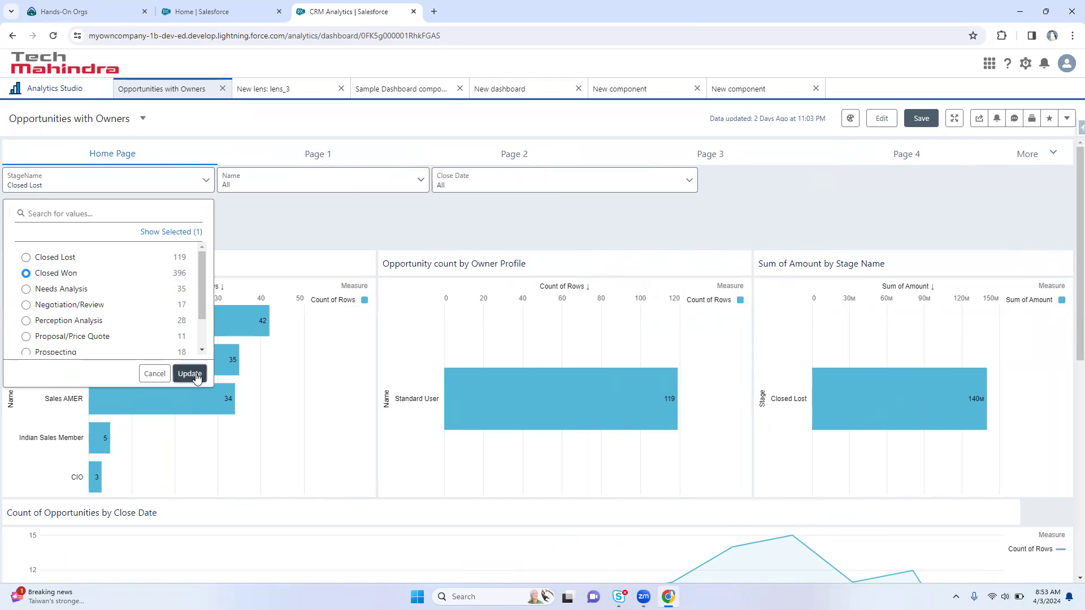
Return to editing the dashboard and open the properties of the StageName filter widget
{"action": "left_click", "coordinate": [882, 118]}
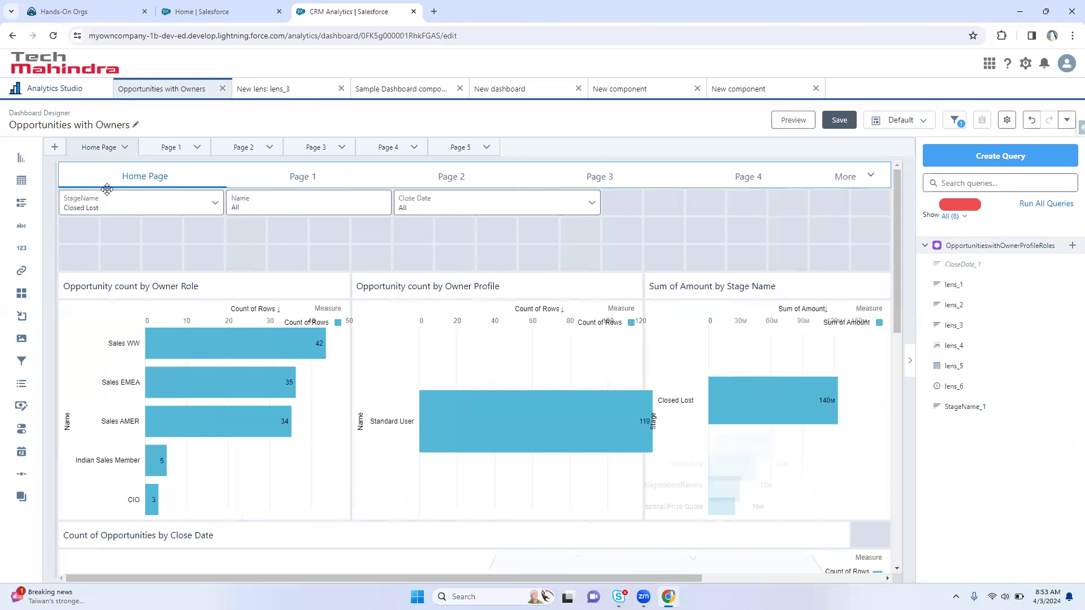
{"action": "left_click", "coordinate": [107, 193]}
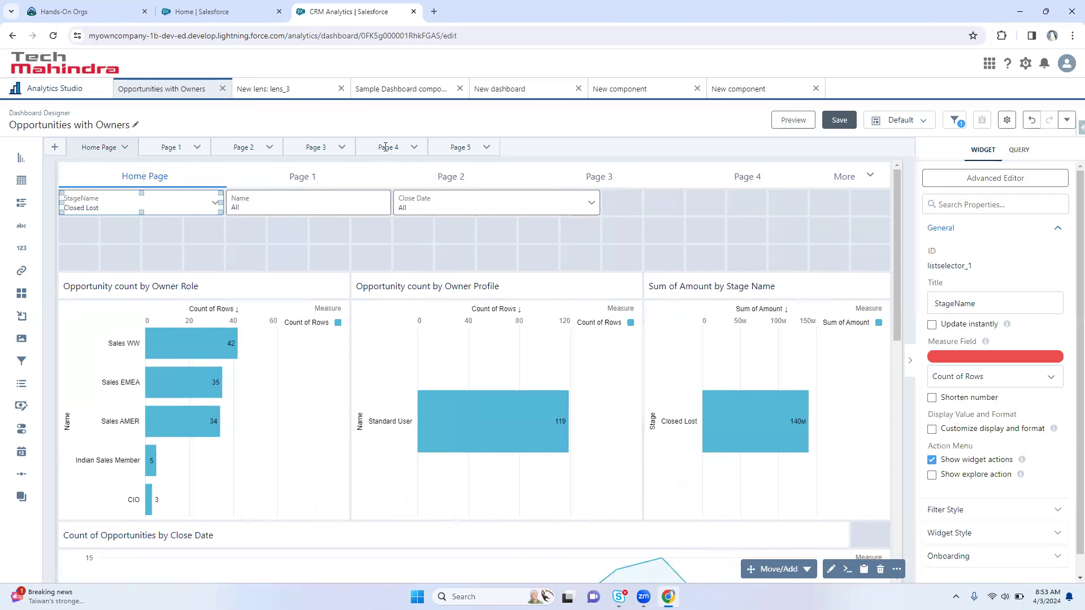